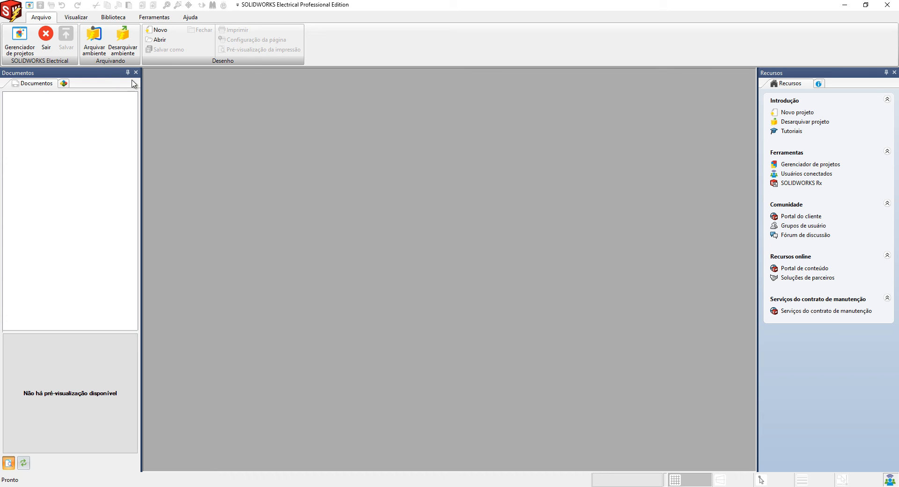
Open Projeto DEMO from the recent projects in the project manager
click(29, 47)
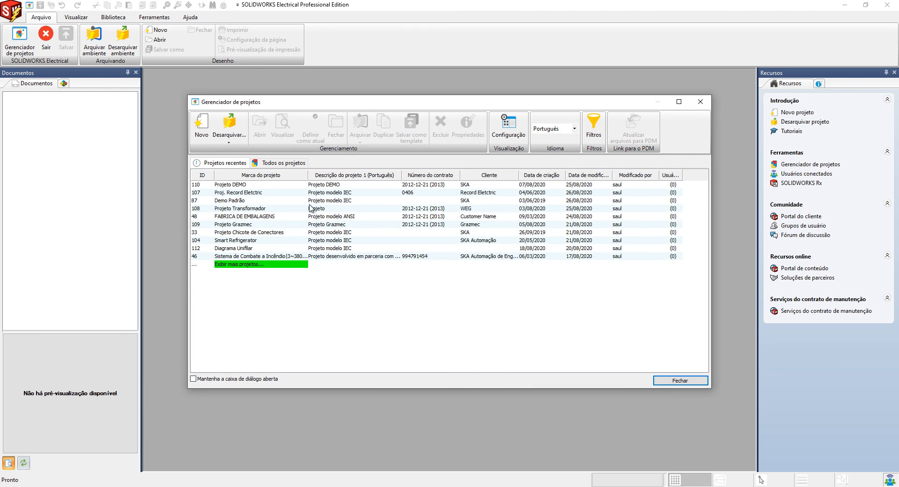
click(282, 163)
click(232, 165)
click(259, 185)
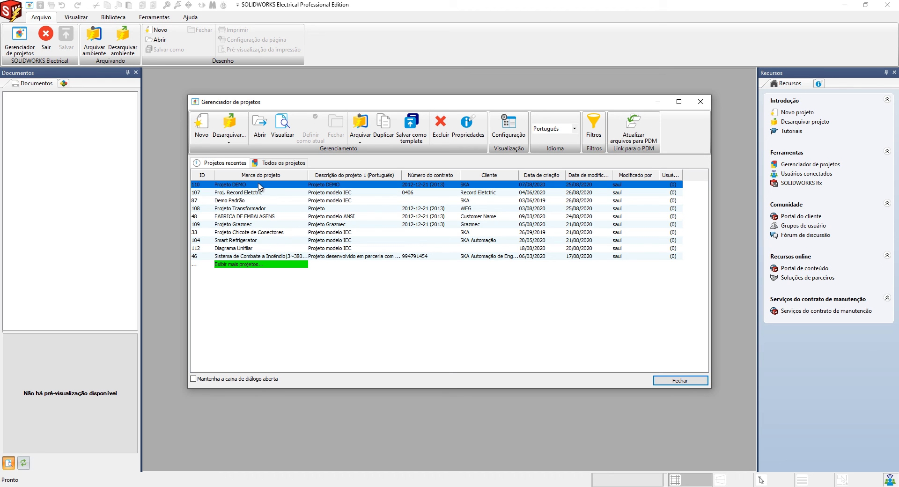
double_click(259, 185)
click(439, 258)
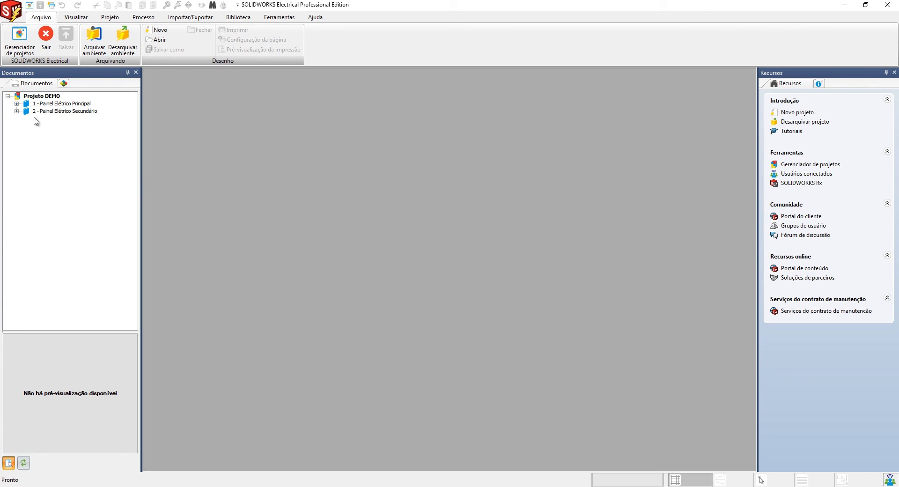
Expand the book 1 - Painel Elétrico Principal and its Diagrama Unifilar and Diagrama Multifilar folders
click(37, 97)
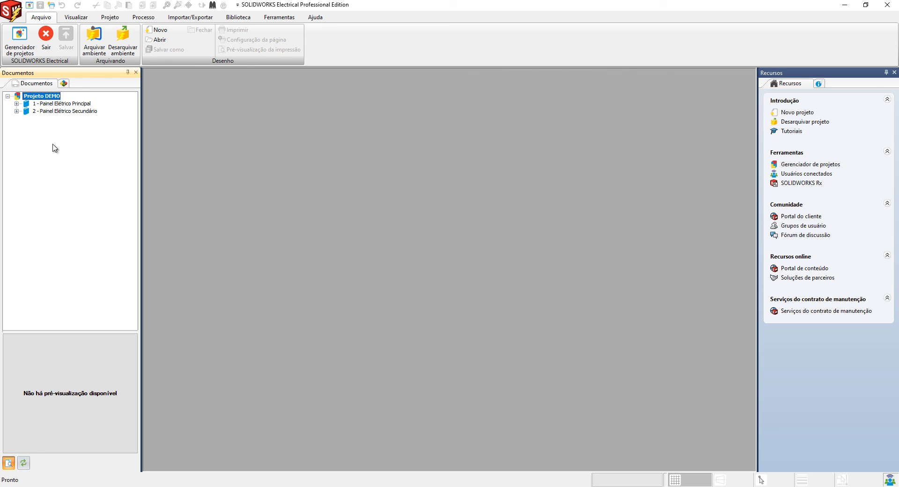
click(69, 106)
click(69, 111)
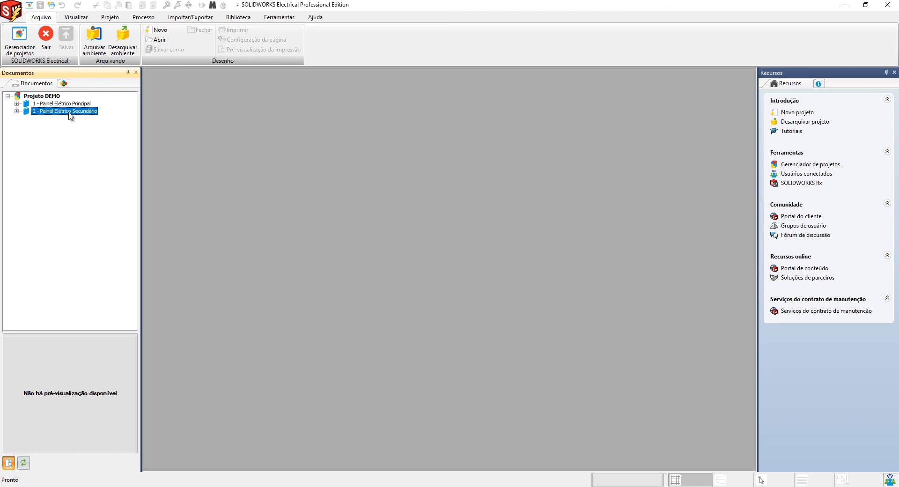
click(16, 104)
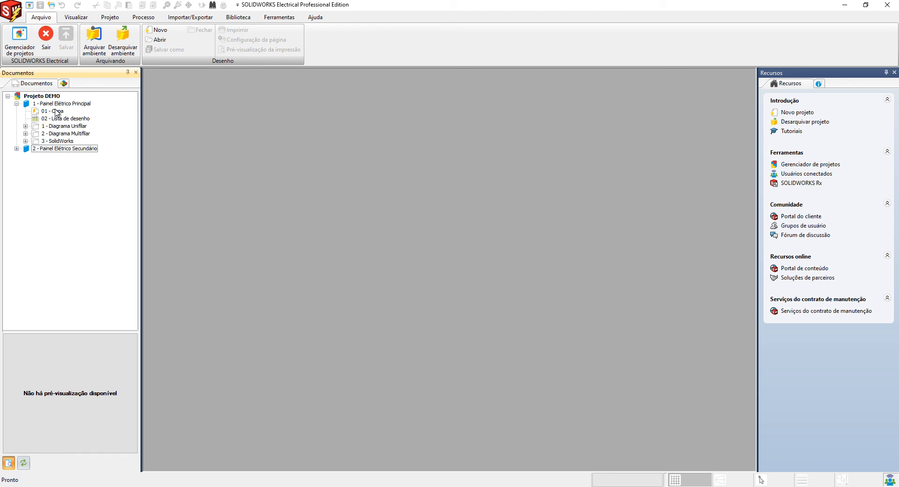
click(26, 133)
click(26, 126)
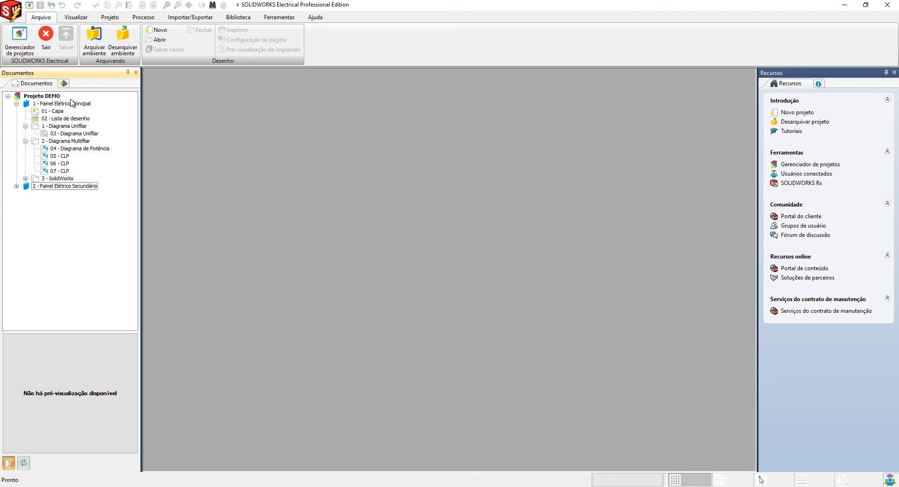
Open the configuration of Projeto DEMO and display its Marca settings
click(111, 17)
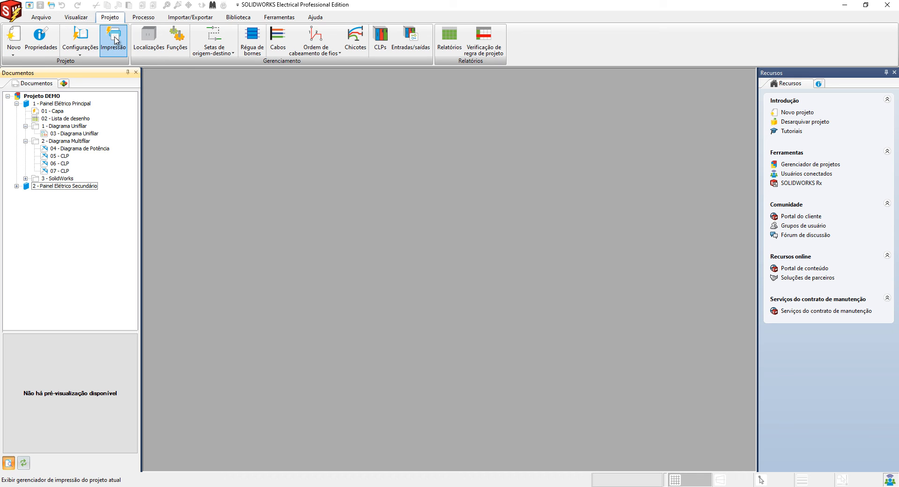
click(84, 56)
click(92, 63)
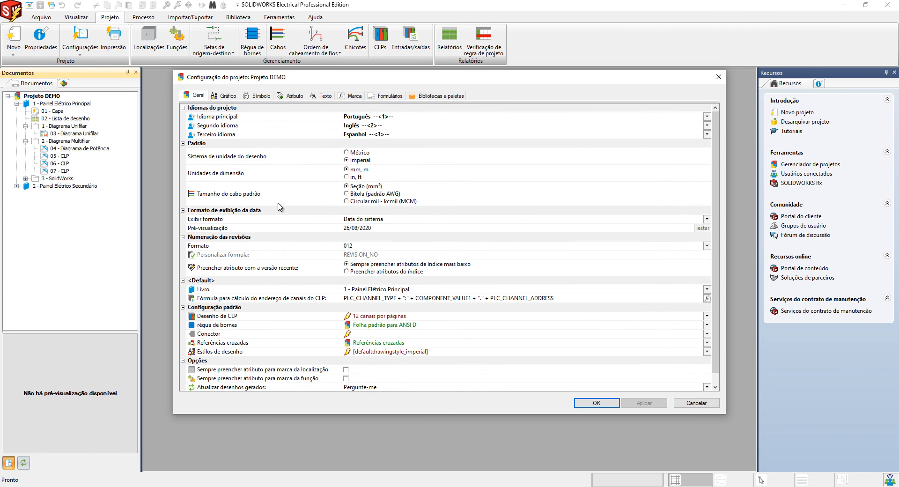
click(354, 96)
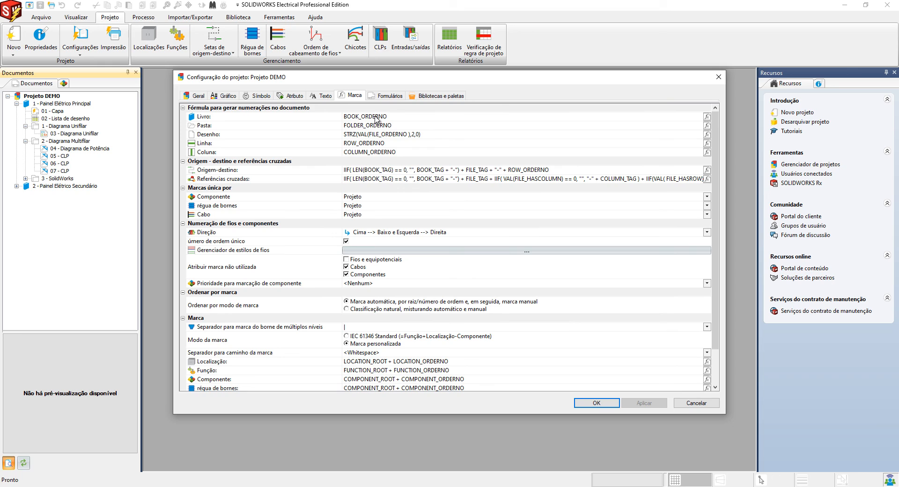
Review the document numbering formulas for book, folder, drawing and column, and the remaining mark settings
click(265, 117)
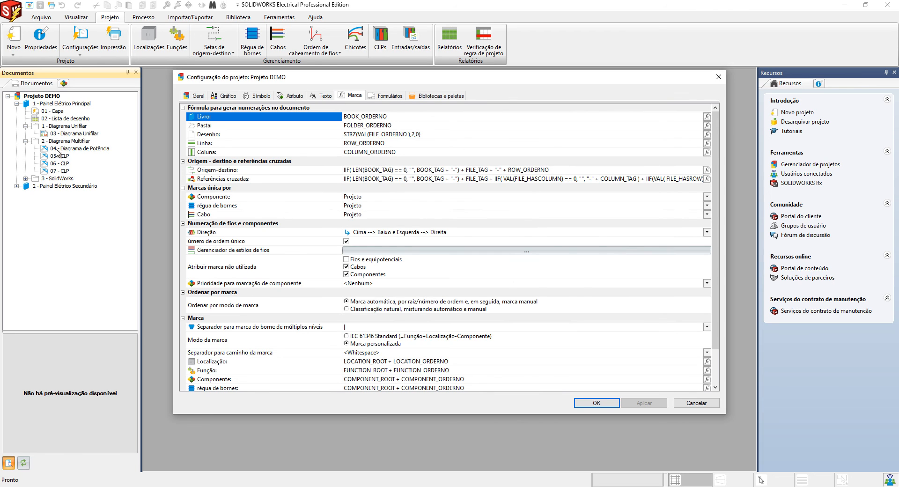
click(211, 126)
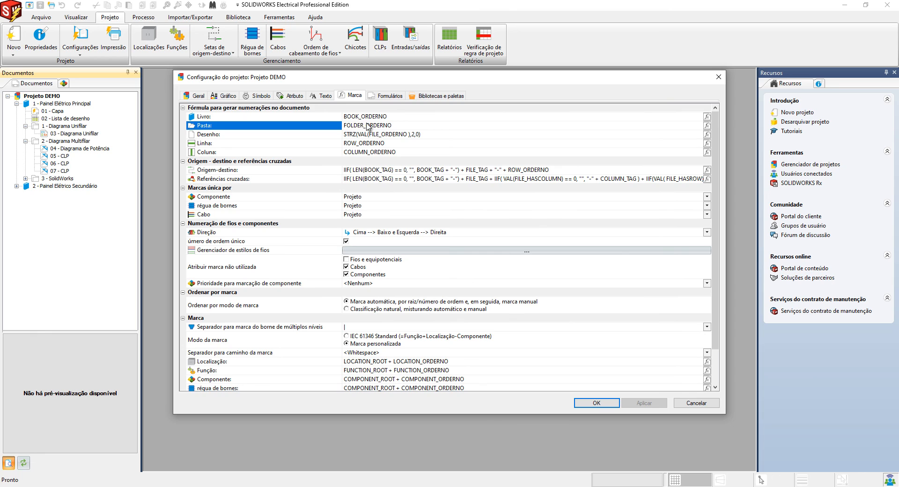
click(244, 136)
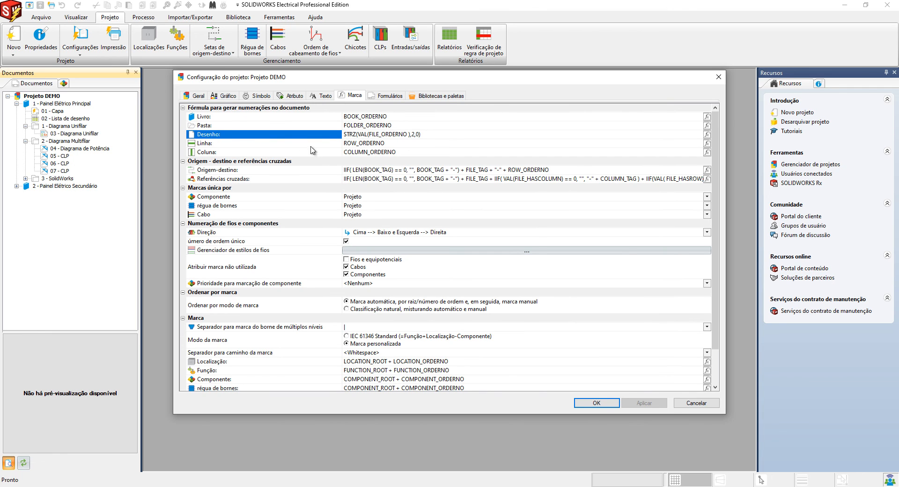
click(227, 152)
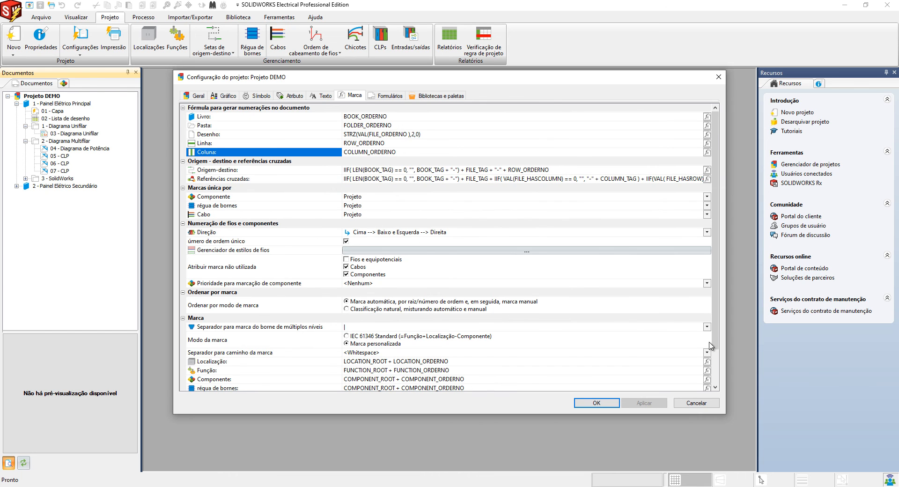
scroll(683, 339, down, 2)
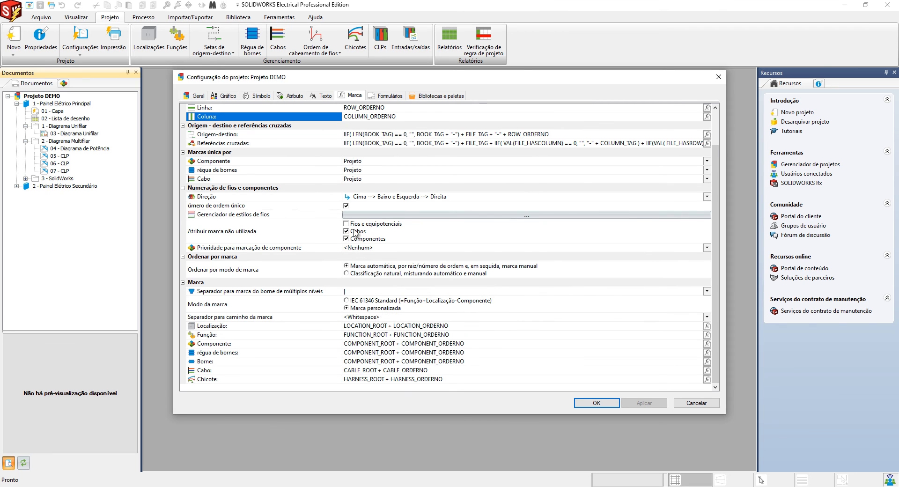
scroll(361, 184, up, 2)
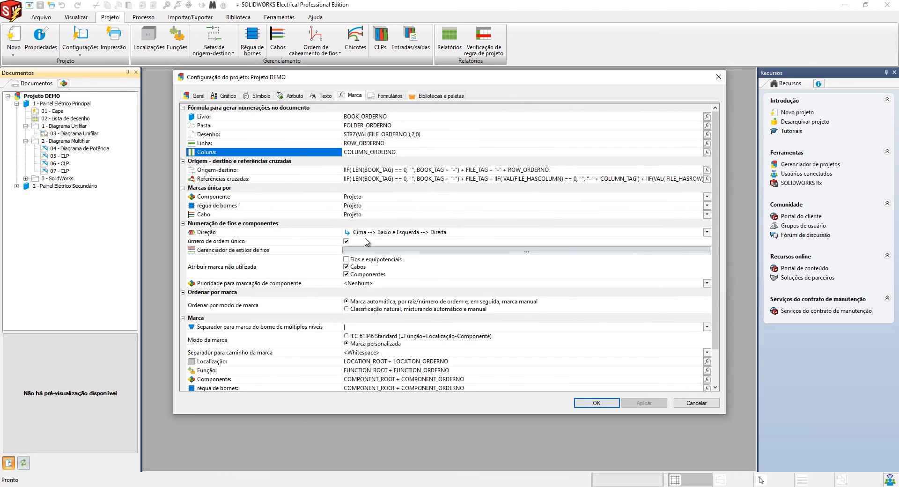
Examine the unique mark scope options for components, terminal strips and cables, keeping each on Projeto
click(223, 188)
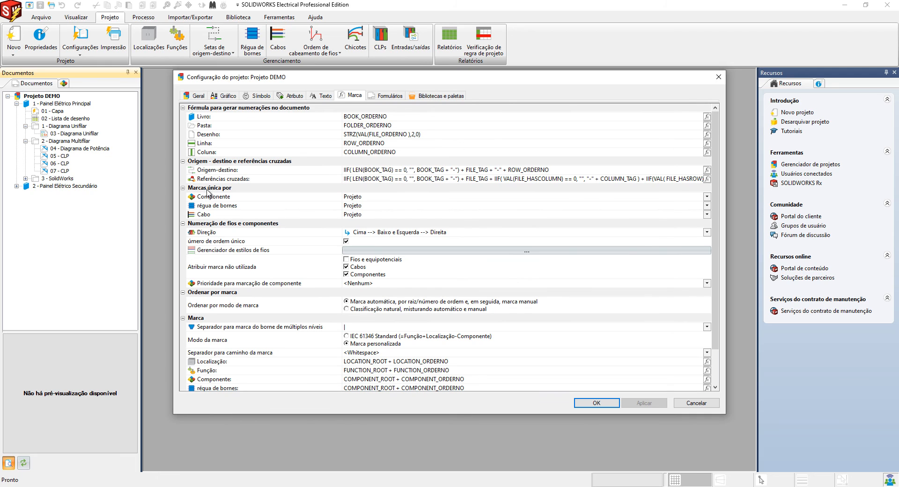
click(225, 197)
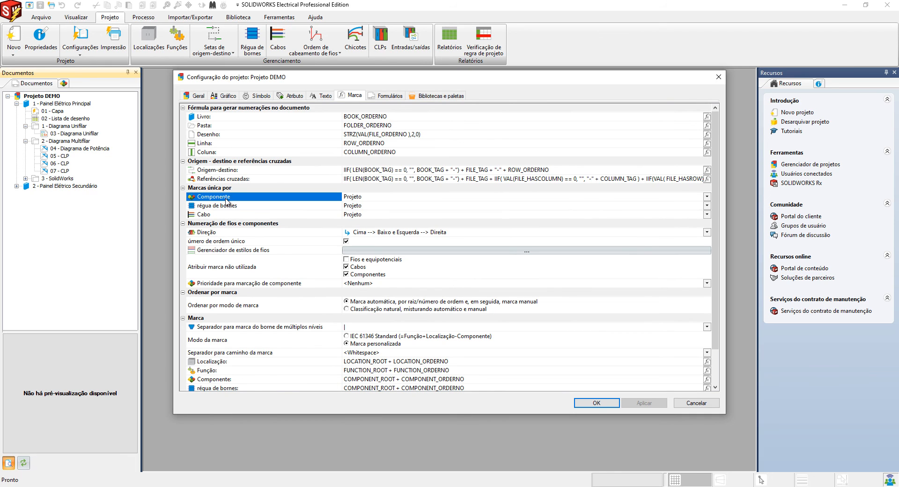
click(363, 198)
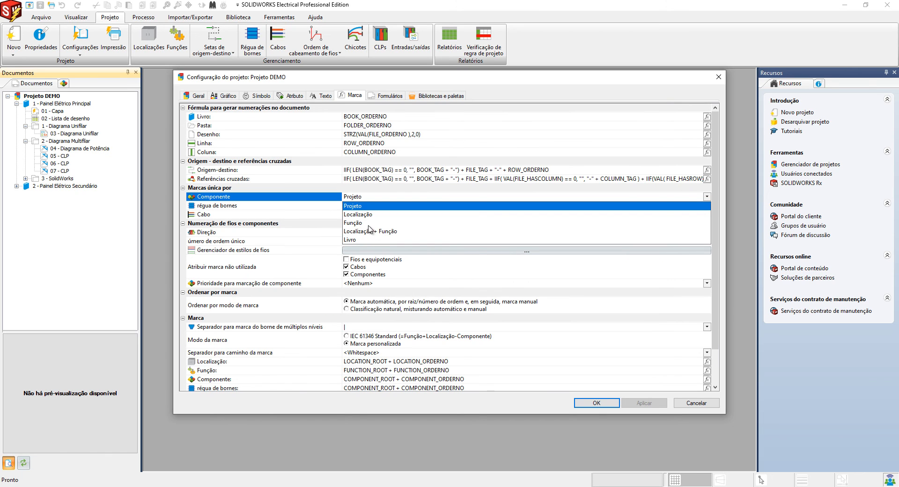
click(313, 208)
click(371, 206)
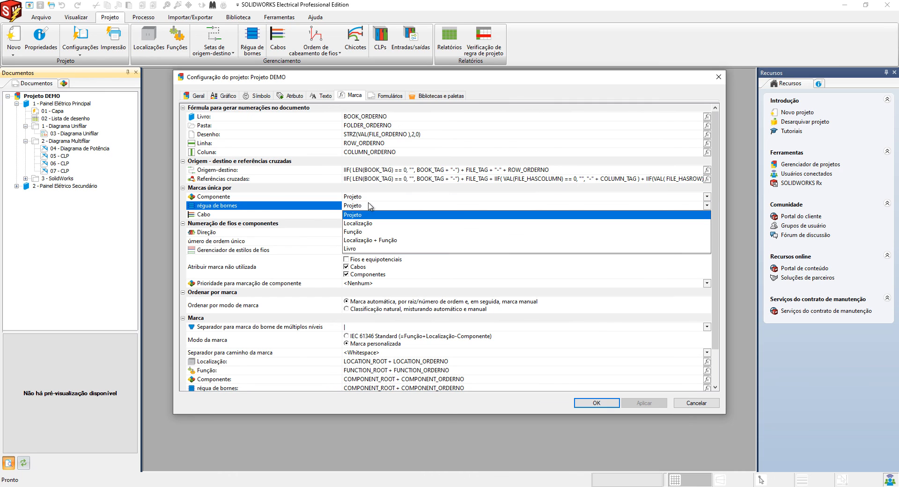
click(347, 216)
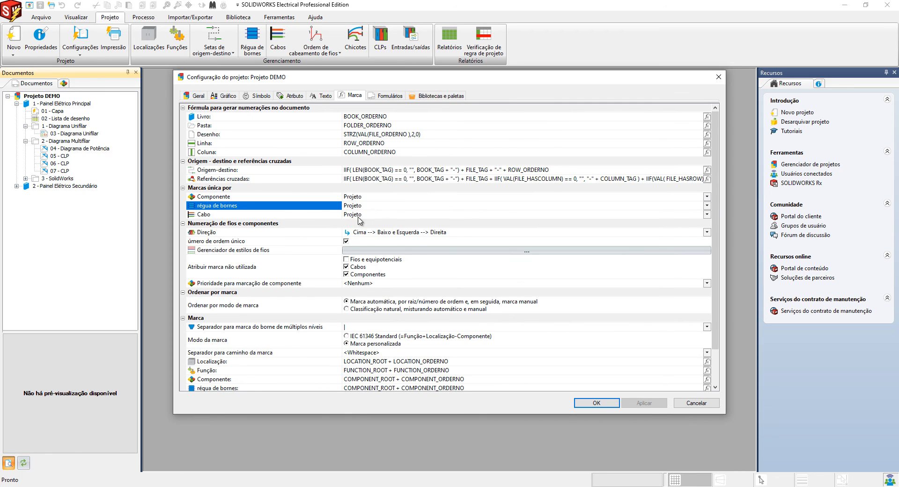
click(366, 215)
click(327, 224)
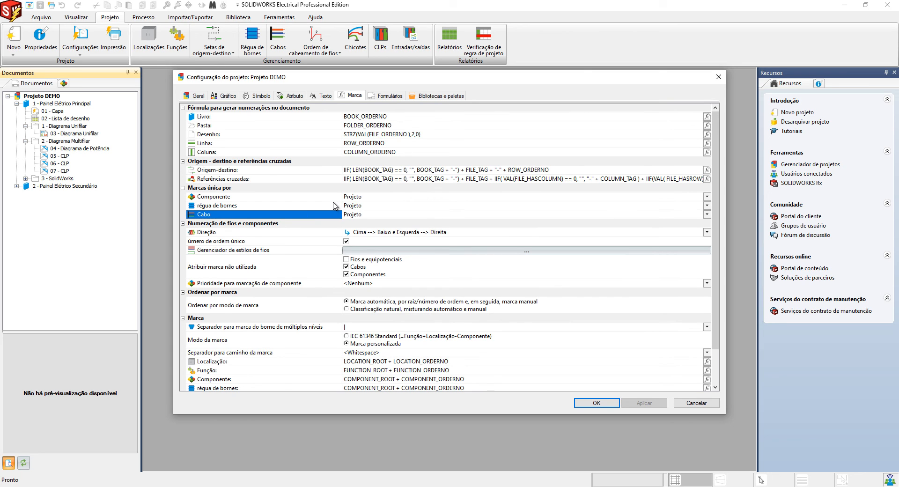
Preview the title block forms associated with each drawing type, from cover to report, and close the project configuration without changes
click(385, 96)
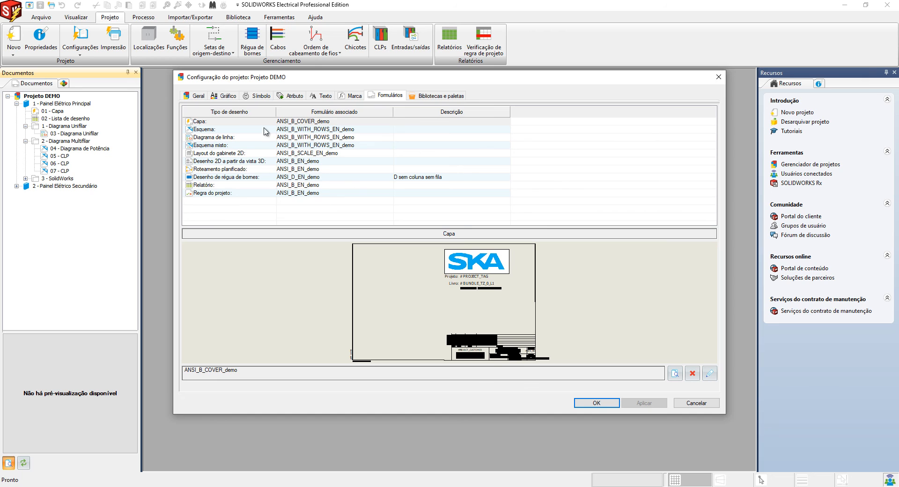
click(220, 138)
click(219, 169)
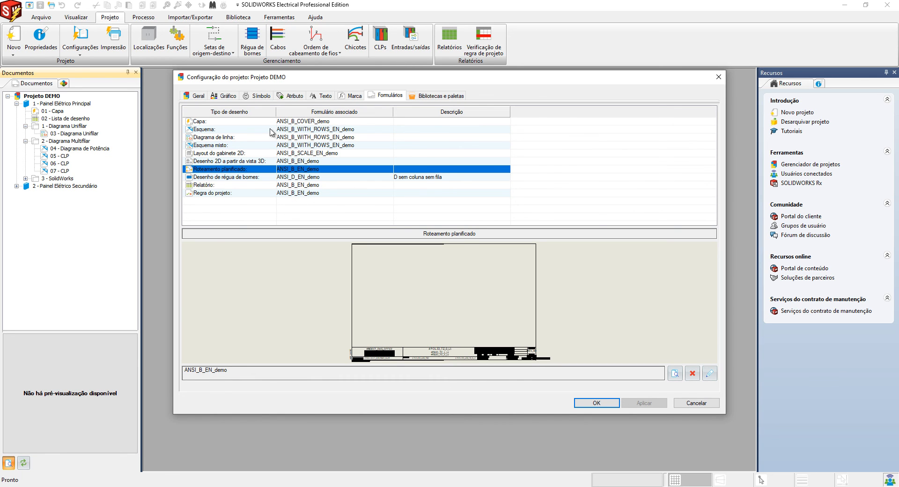
click(214, 185)
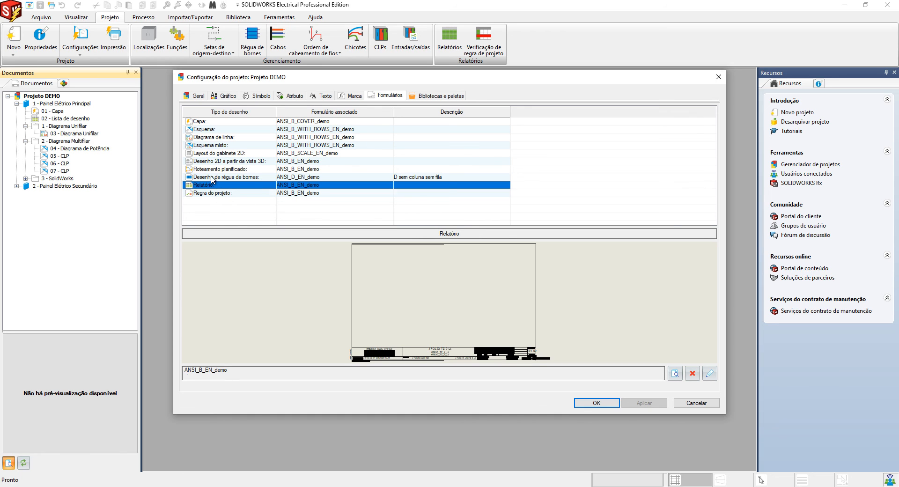
click(213, 177)
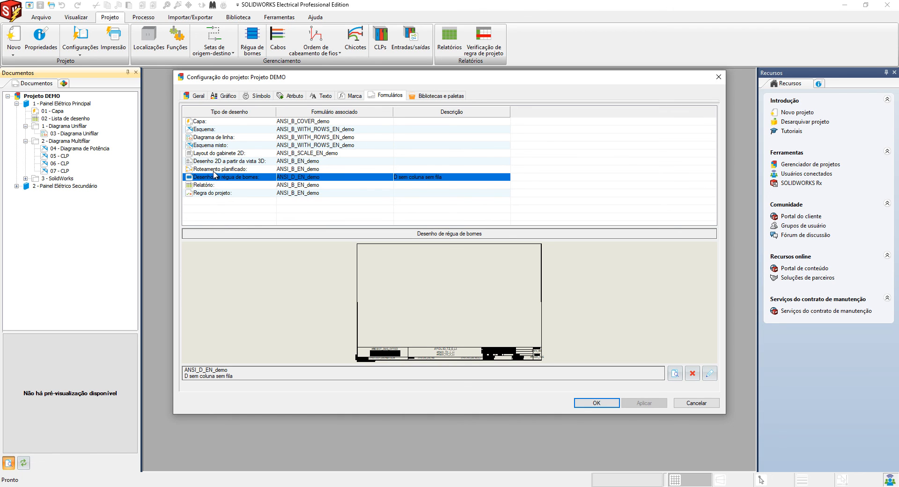
click(214, 171)
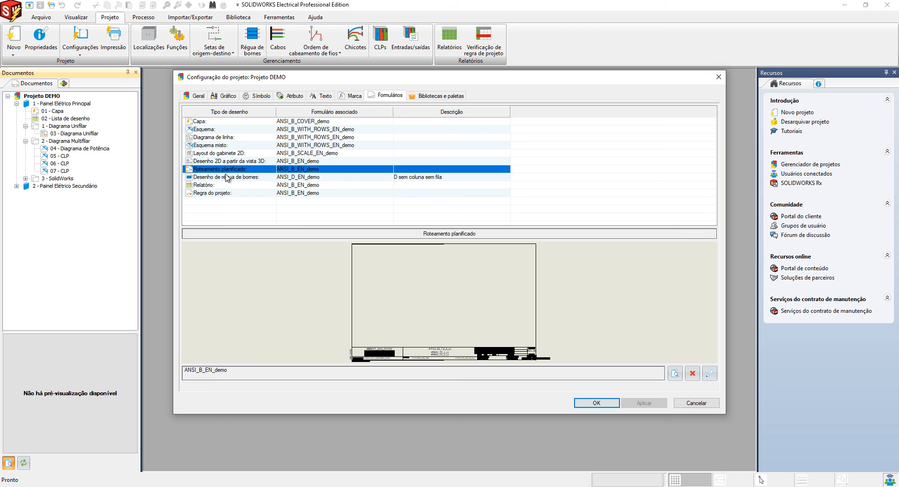
click(224, 162)
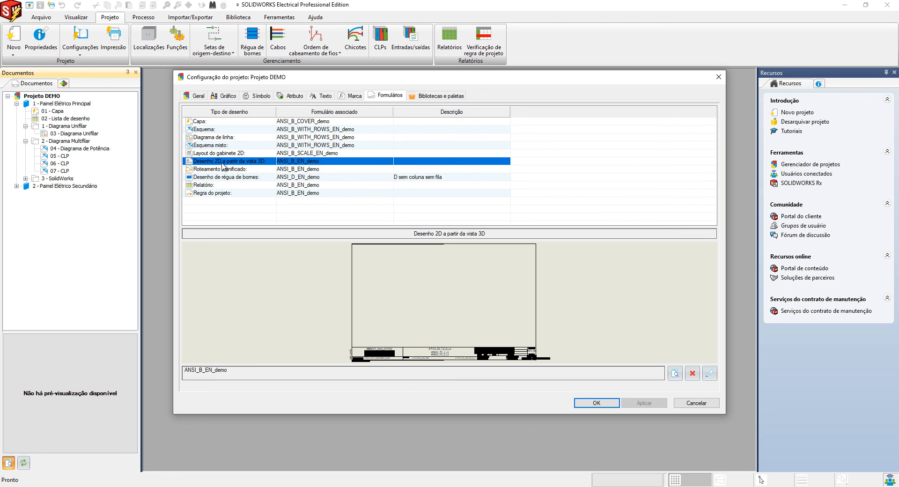
click(229, 154)
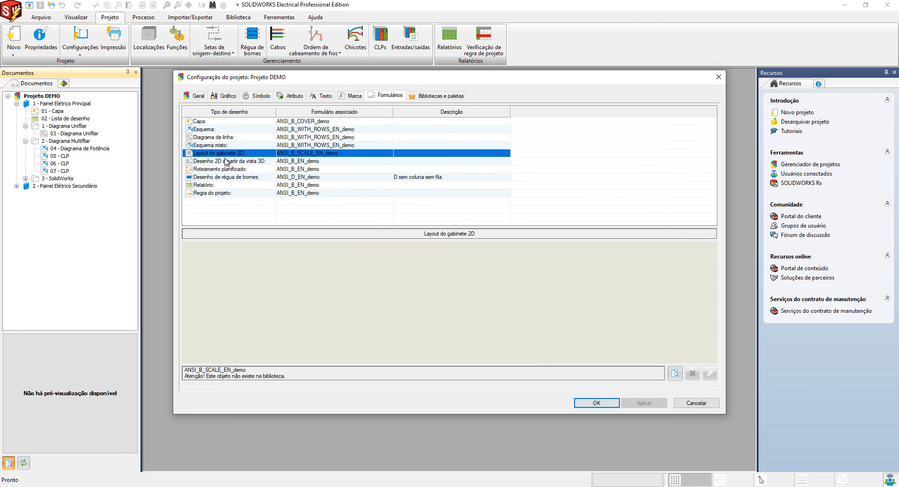
click(229, 146)
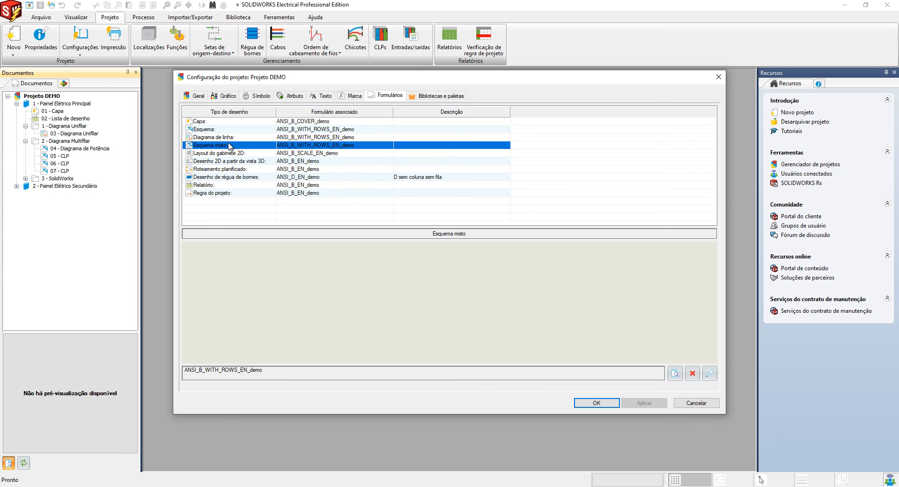
click(225, 130)
click(224, 122)
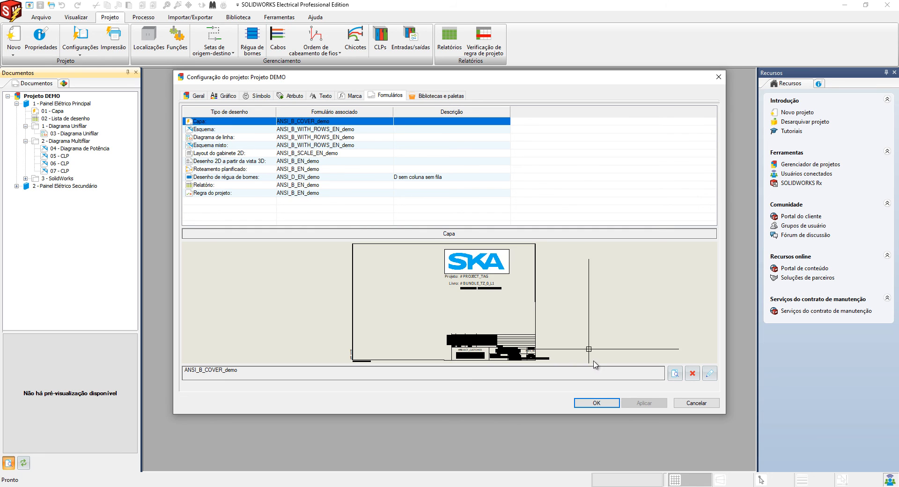
click(685, 404)
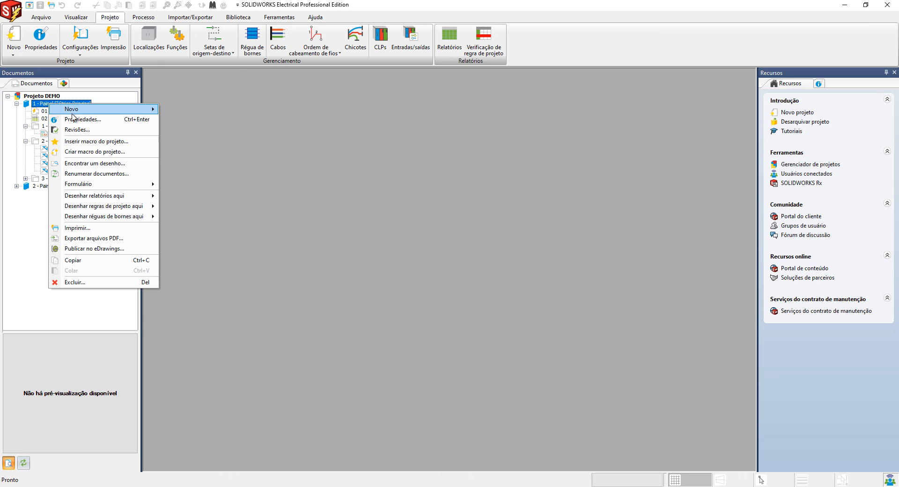
View the new document types available for Painel Elétrico Principal, and open the drawing 03 - Diagrama Unifilar
mouse_move(74, 110)
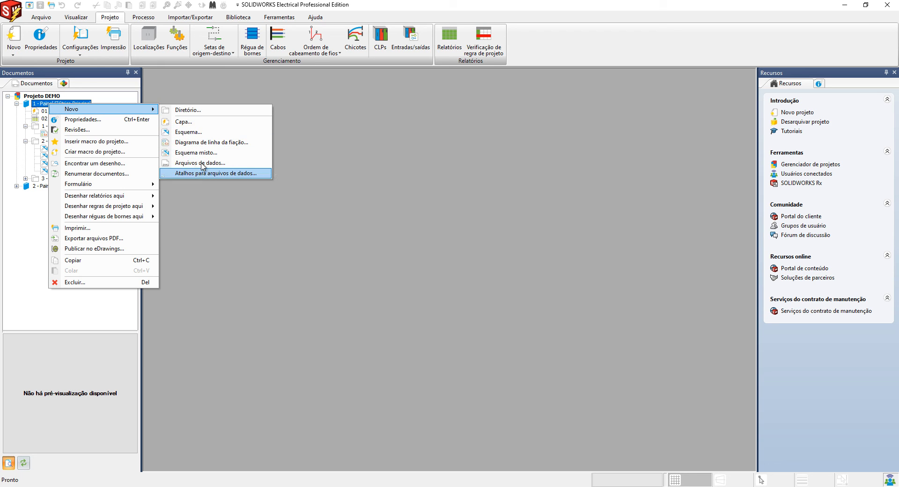
click(42, 128)
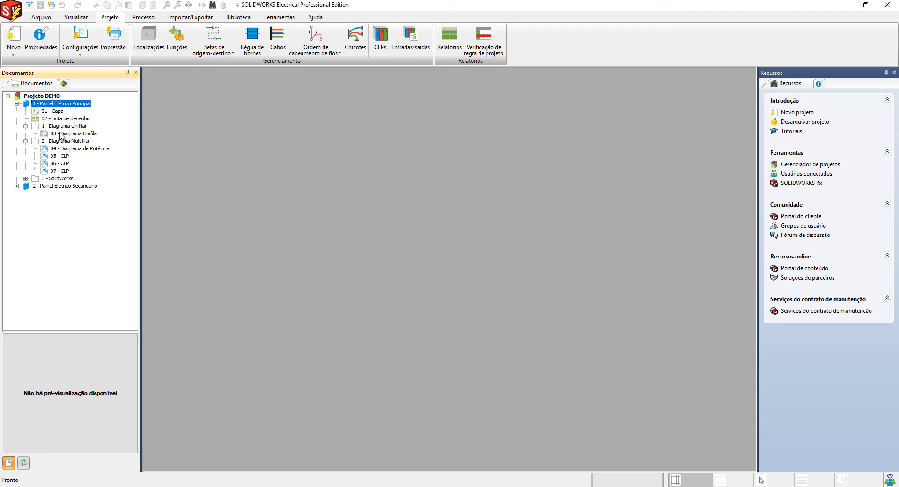
click(61, 133)
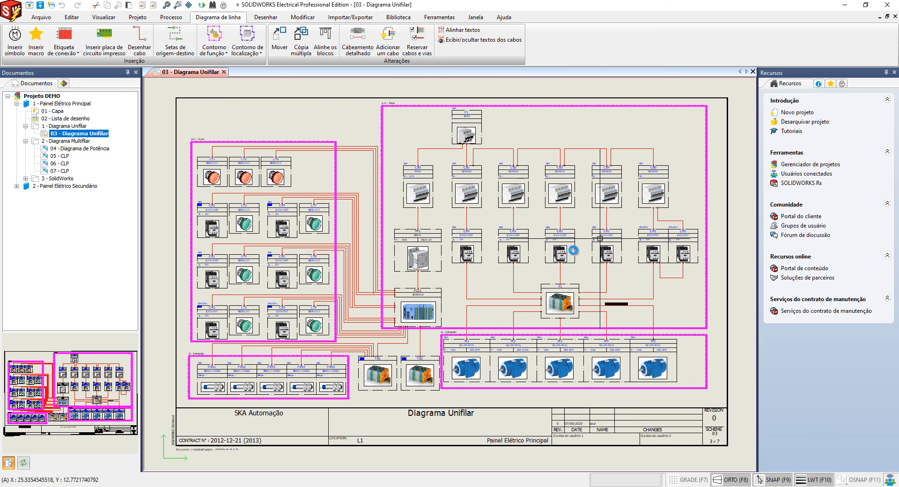
Open the properties of contactor CR3 in the single-line diagram and select its manufacturer part LC1D1210B7
scroll(445, 291, up, 3)
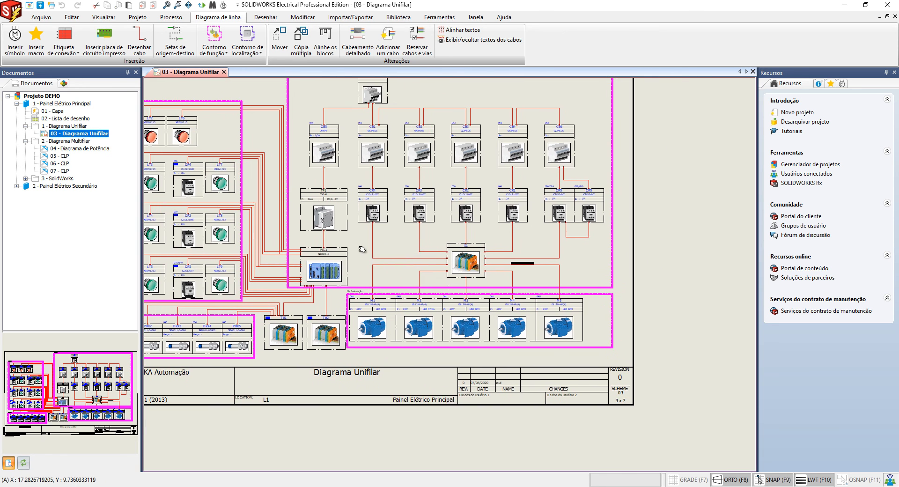
scroll(445, 291, up, 2)
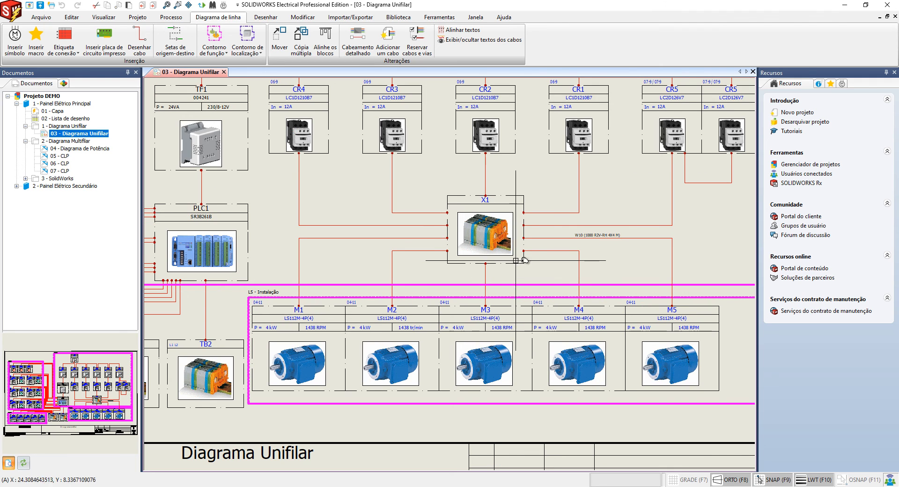
scroll(518, 251, up, 1)
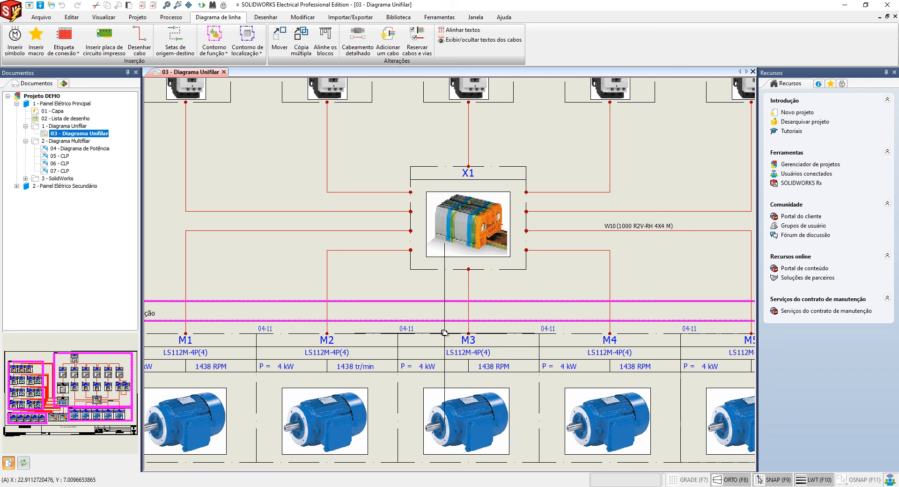
scroll(444, 333, down, 3)
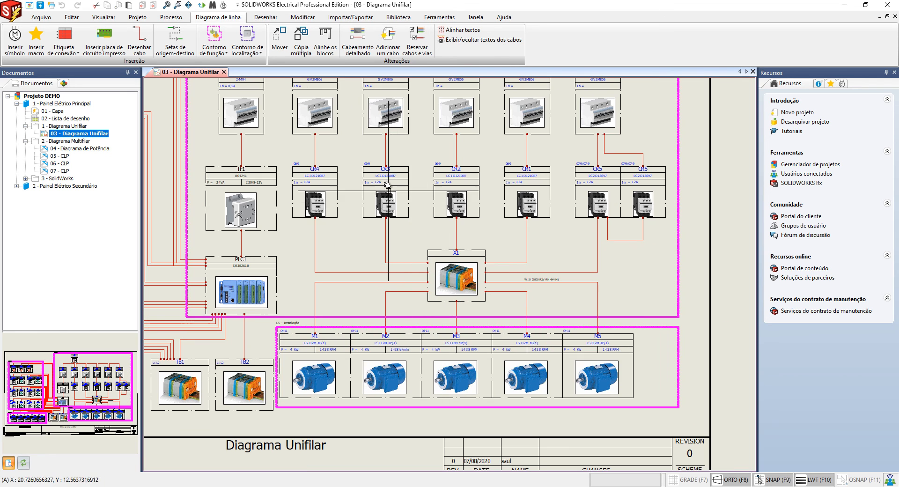
click(385, 178)
double_click(385, 178)
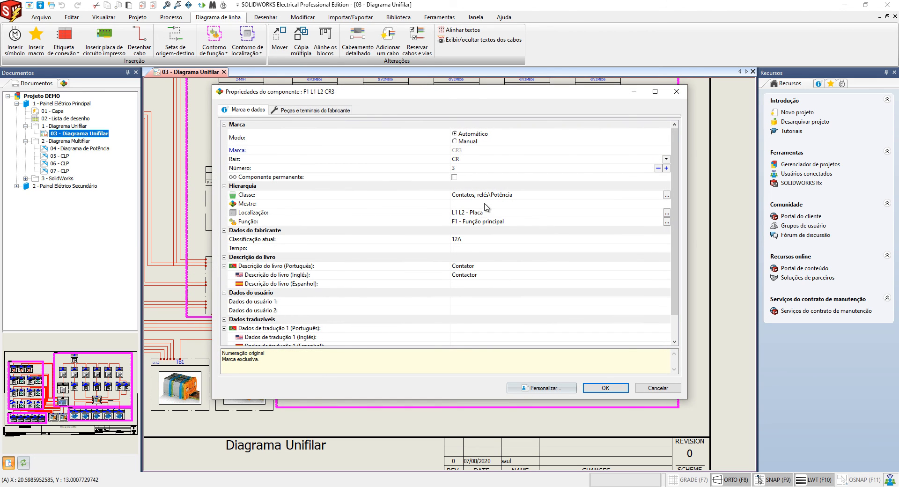
click(324, 112)
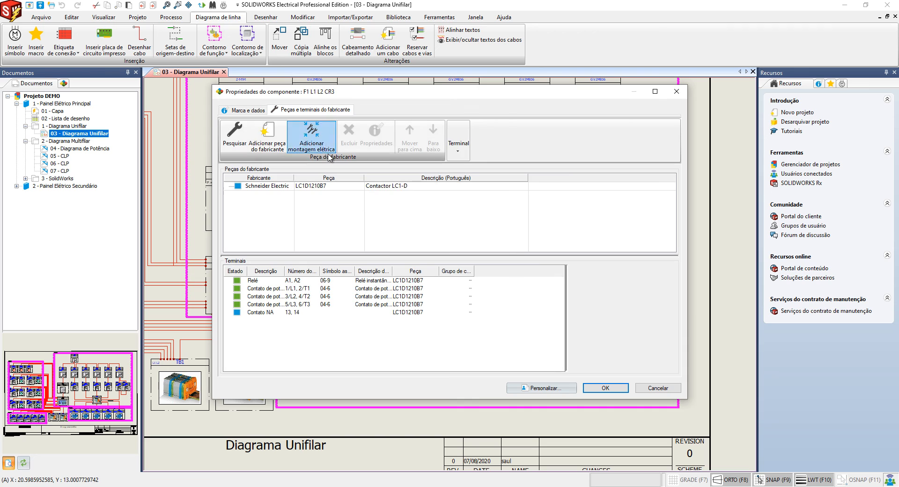
click(281, 186)
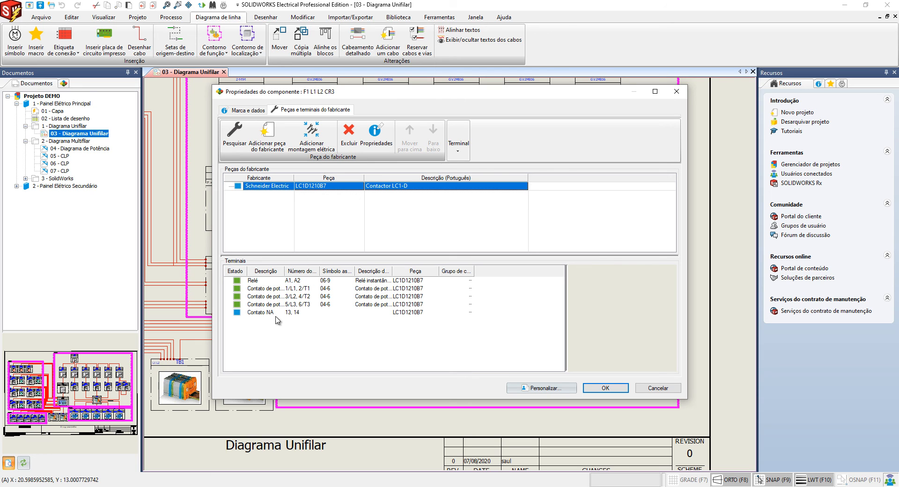
Preview the circuits of CR3's relay, power contacts and Contato NA in the schematic, enlarging the preview, and close the component properties
click(266, 281)
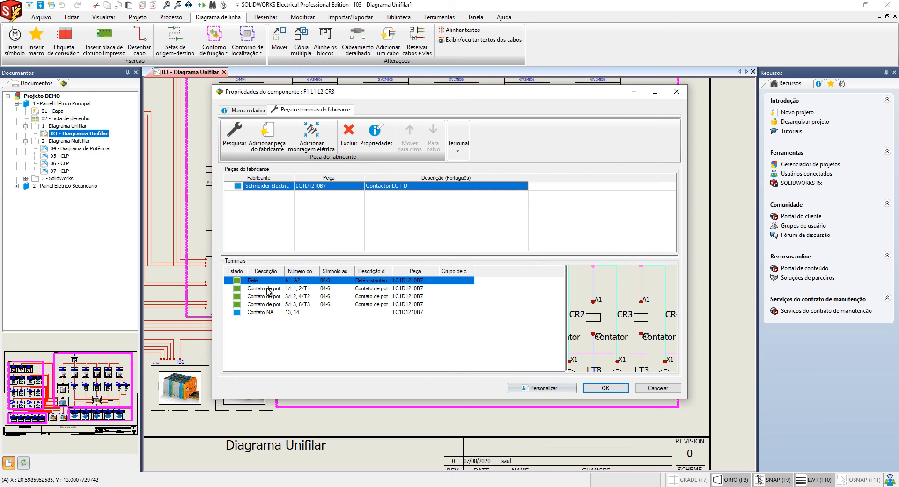
click(272, 289)
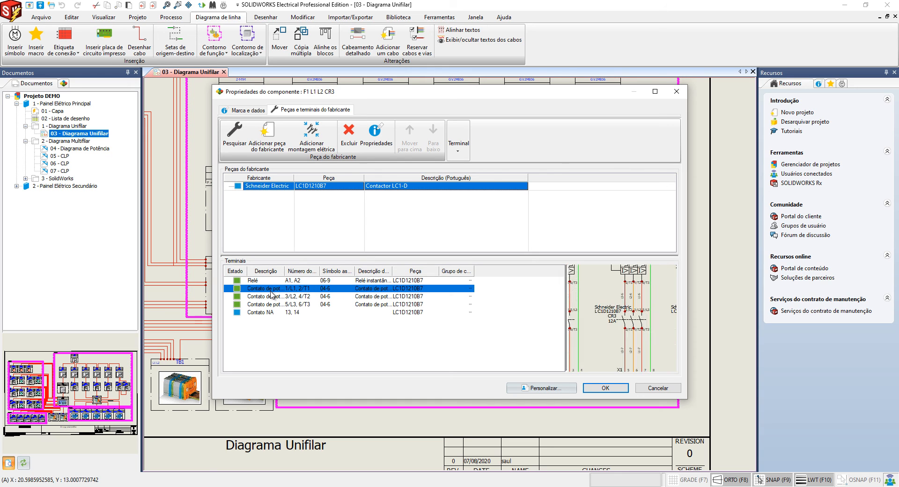
click(271, 296)
click(270, 305)
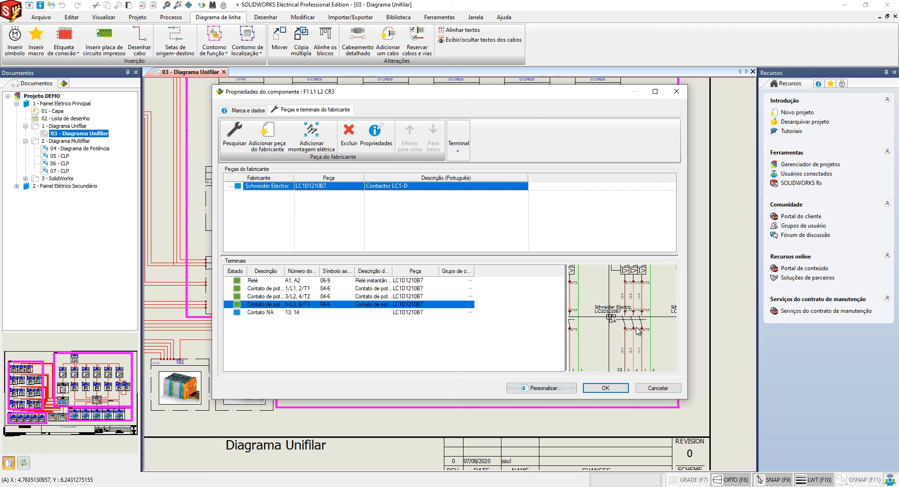
drag(564, 313, 503, 317)
click(269, 312)
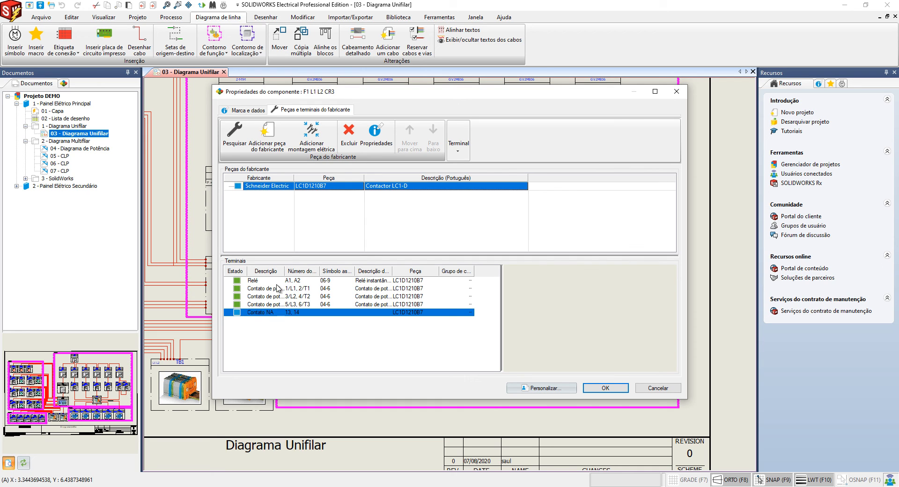
click(275, 282)
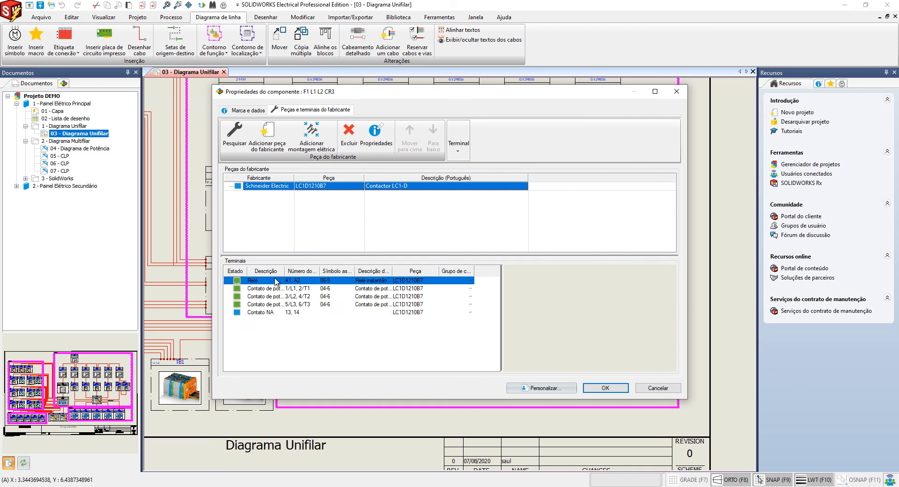
click(248, 110)
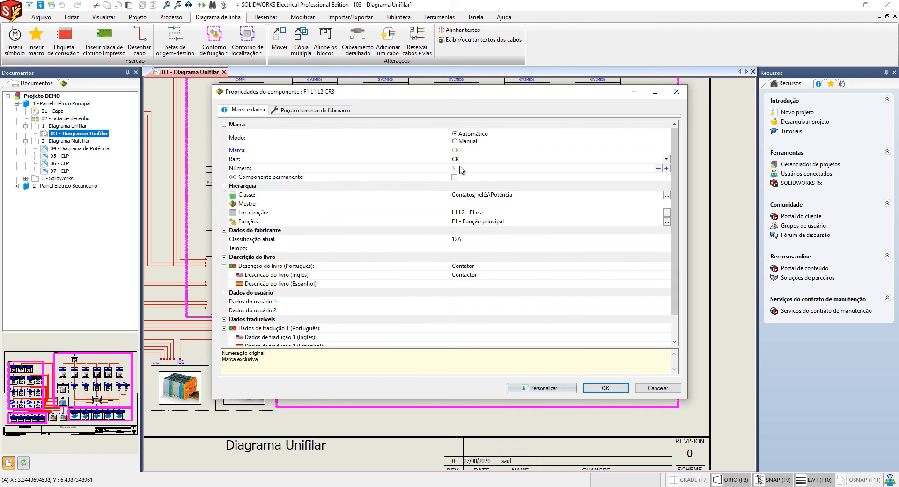
key(Return)
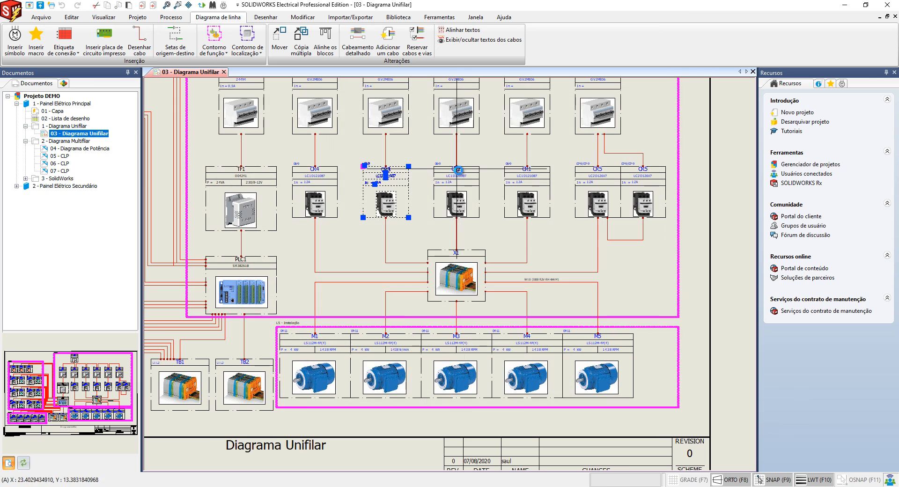
Open the detailed cabling between CR3 and terminal strip X1, and examine the wires' origin and destination connections
click(385, 228)
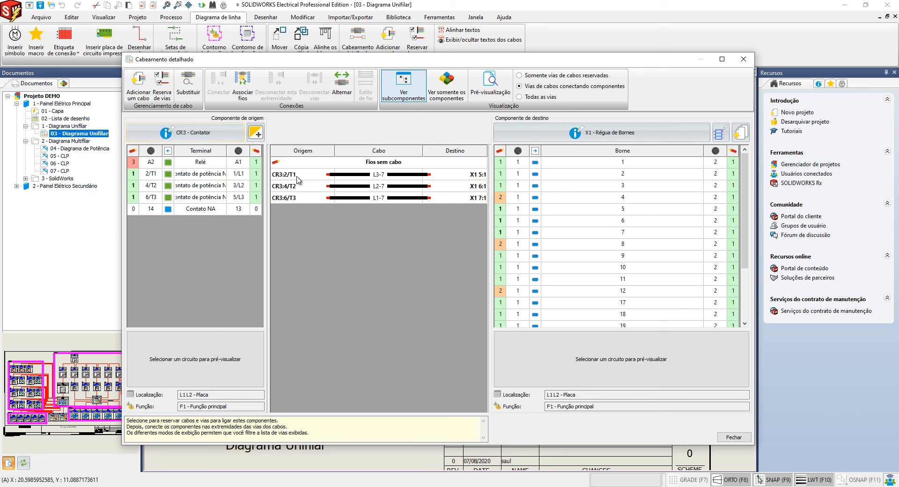
drag(295, 176, 296, 203)
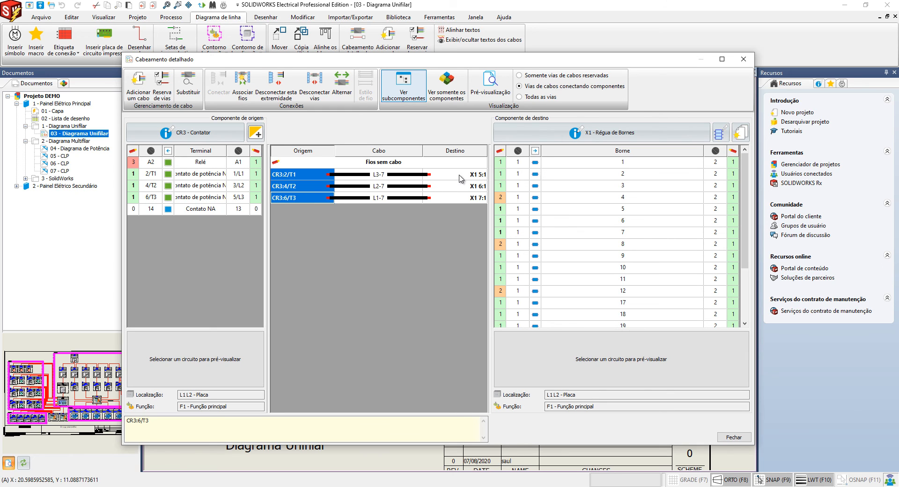
drag(460, 175, 459, 203)
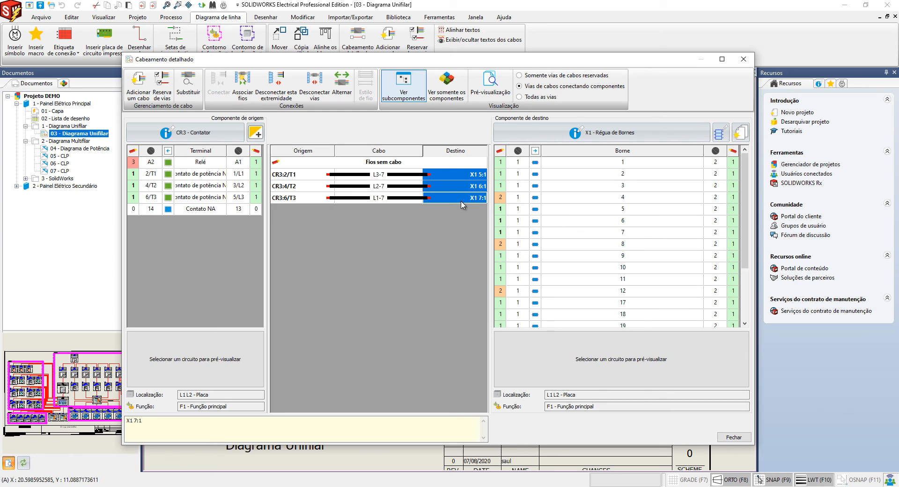
click(463, 187)
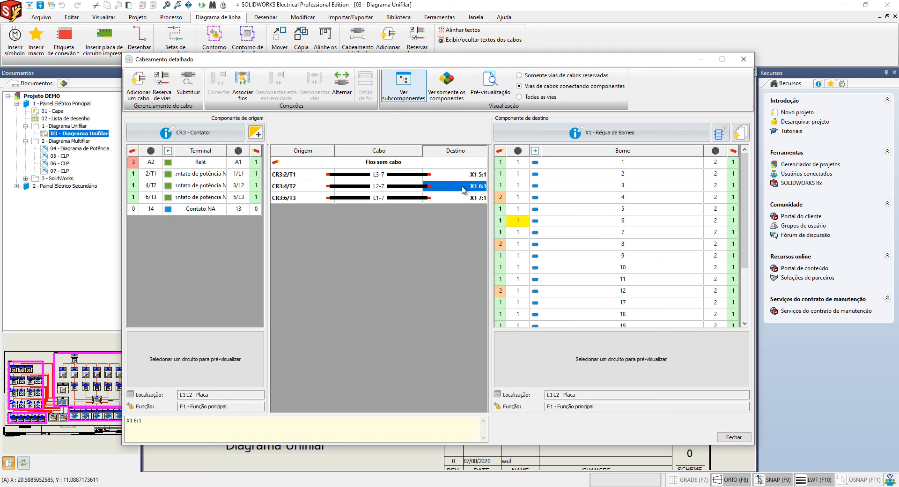
click(464, 198)
click(463, 176)
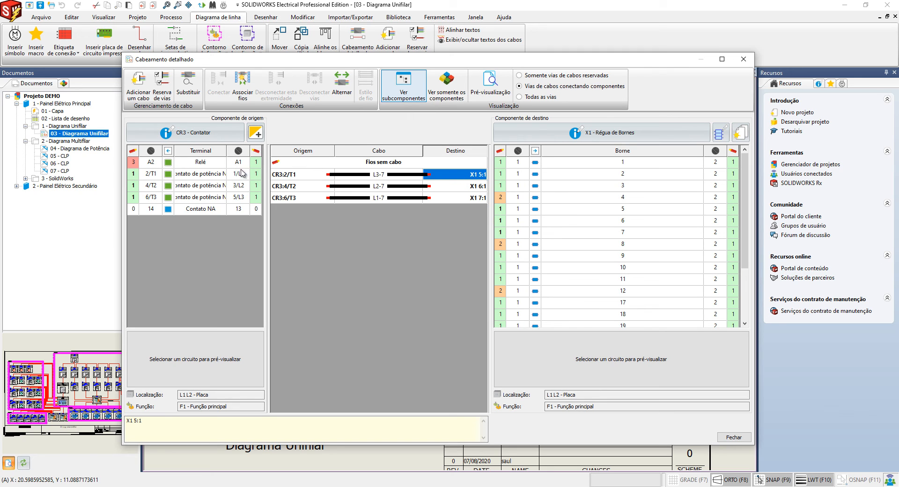
Inspect the wire connections of CR3 terminals 2/T1, 4/T2 and 6/T3 and of terminal 4 on X1
click(151, 173)
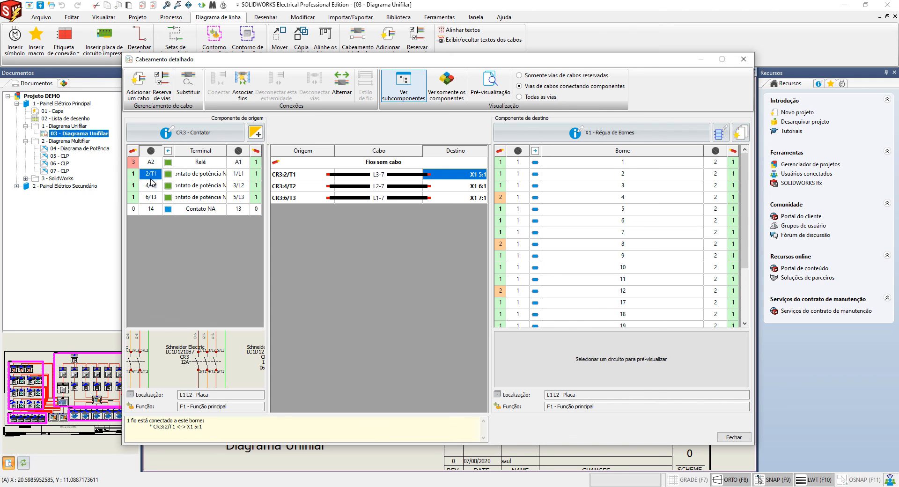
click(151, 186)
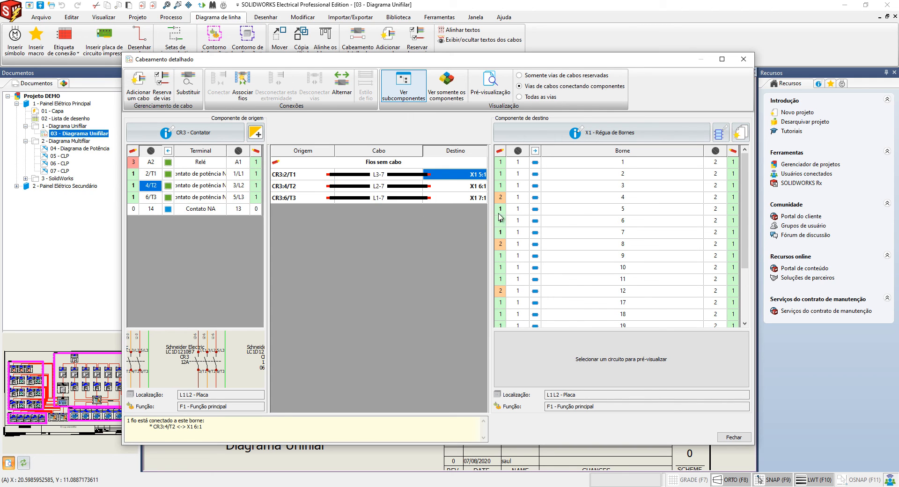
click(500, 197)
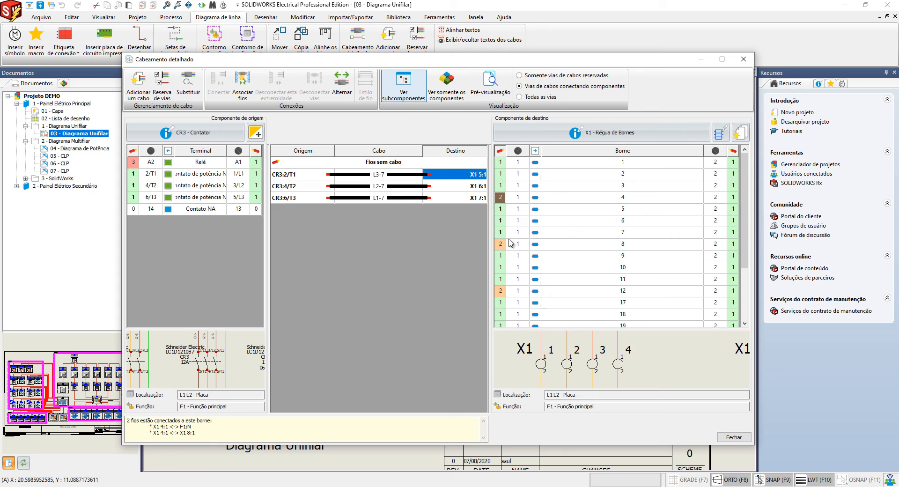
click(151, 197)
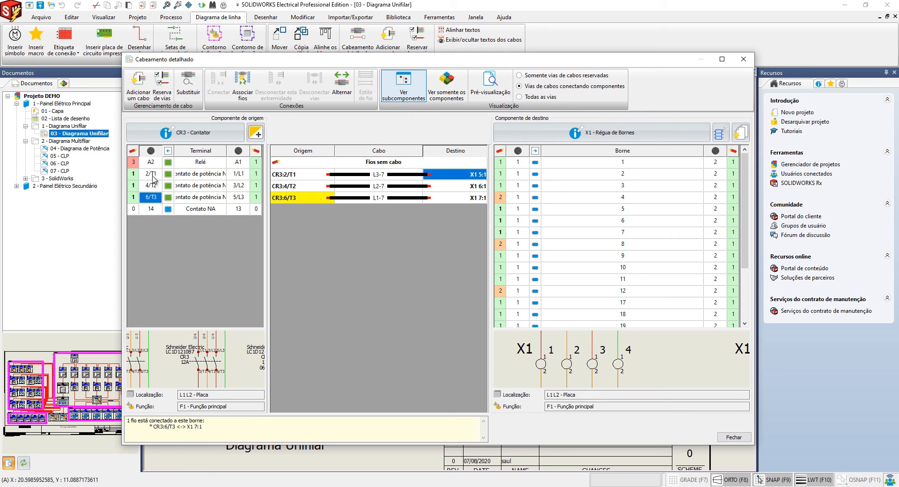
click(152, 174)
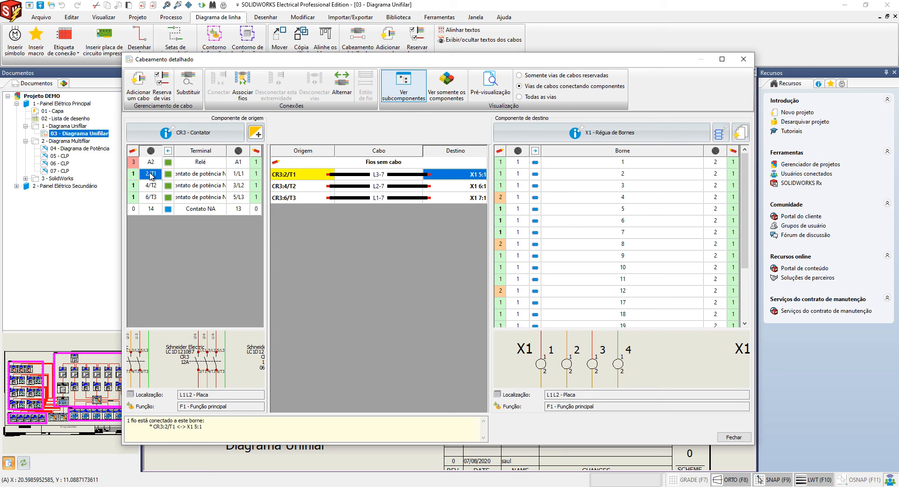
Examine the wires connected to CR3's relay terminal A2 and trace them in the schematic preview, comparing with terminal 2/T1
click(151, 163)
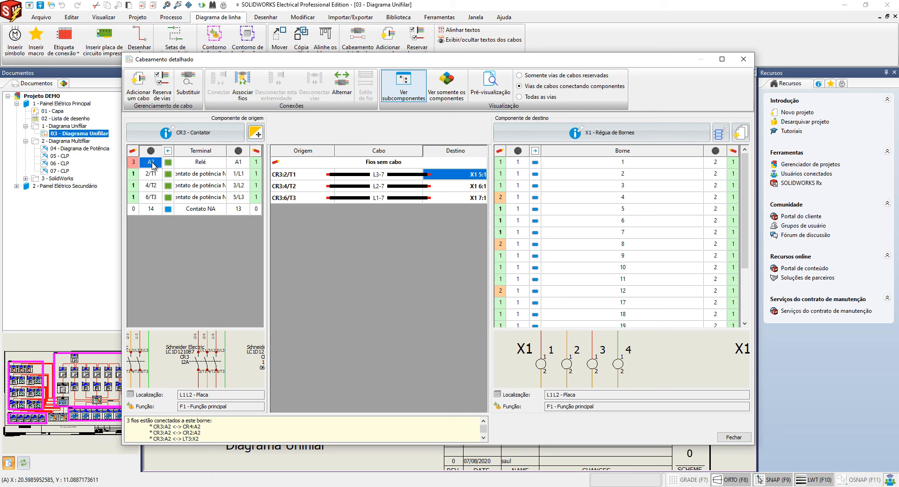
click(133, 164)
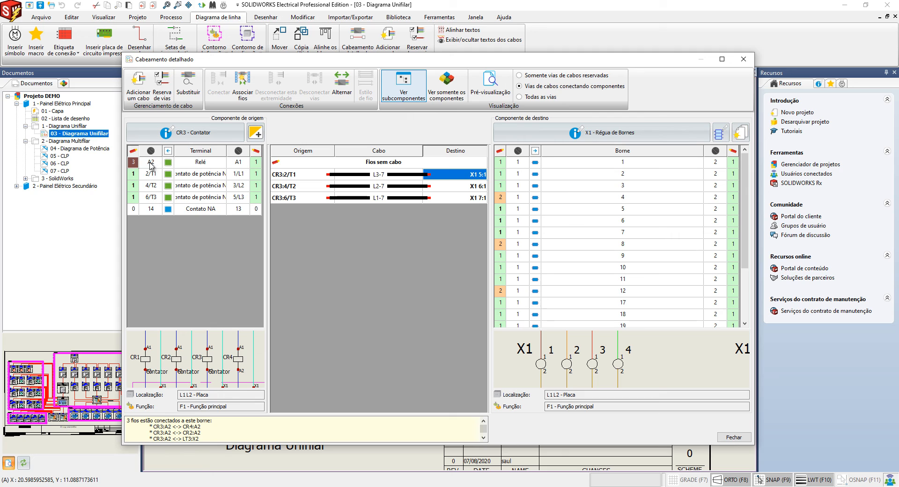
click(150, 173)
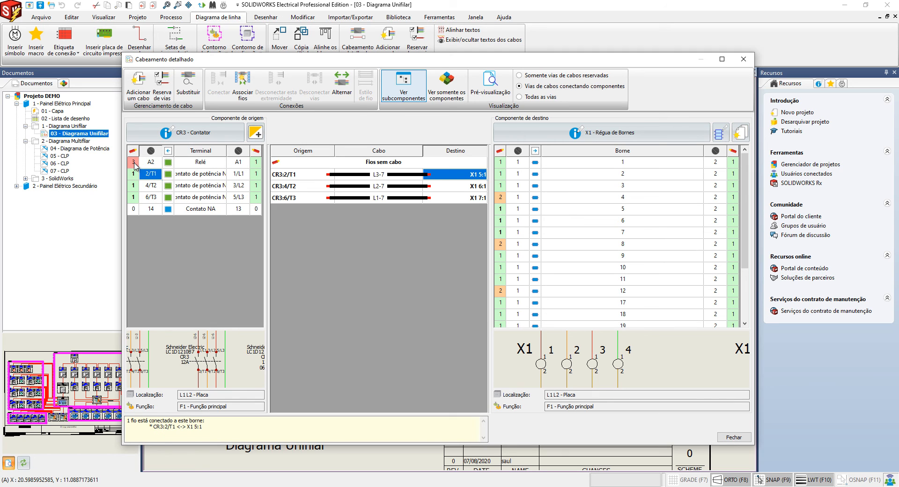
click(152, 163)
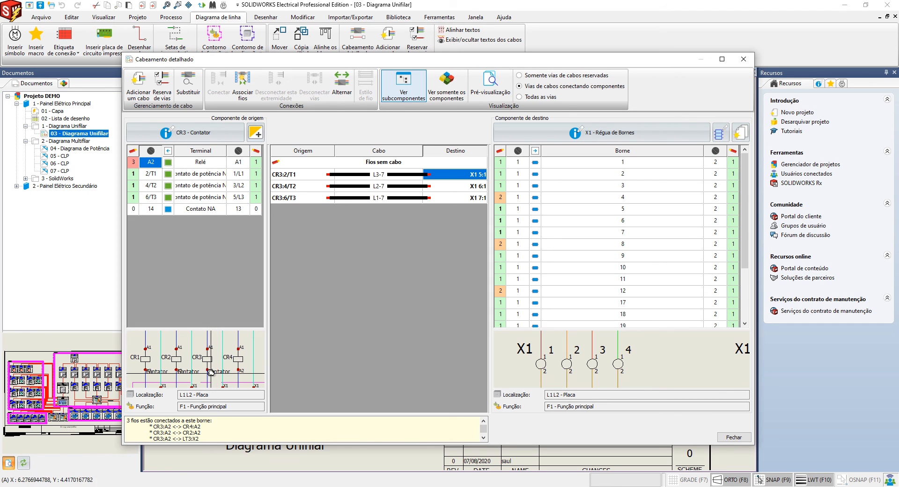
middle_drag(210, 378, 201, 342)
scroll(202, 343, down, 5)
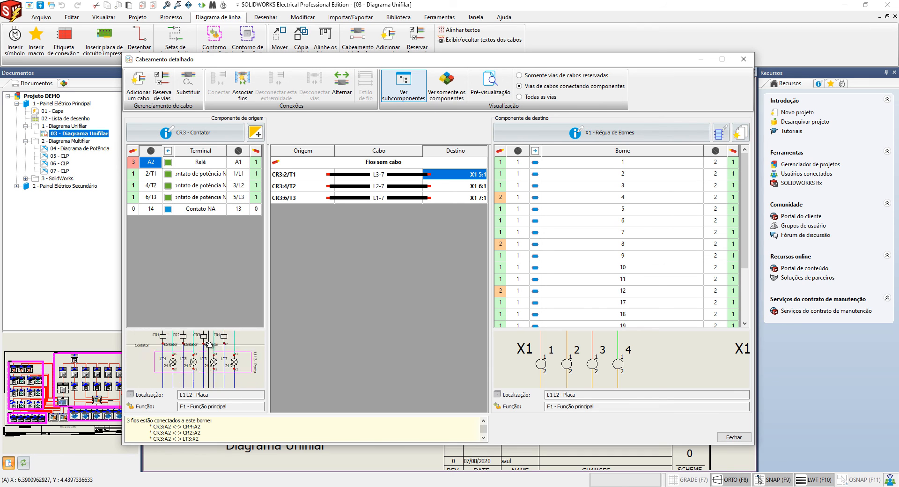
scroll(198, 380, down, 1)
middle_drag(204, 378, 200, 353)
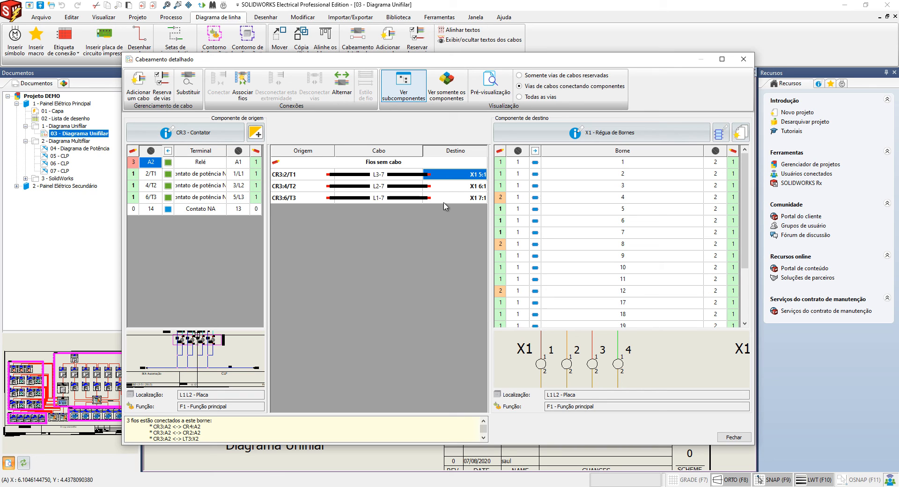
Review wires L3-7, L2-7 and L1-7 and the connection at CR3 terminal 2/T1, and close the detailed cabling
click(314, 179)
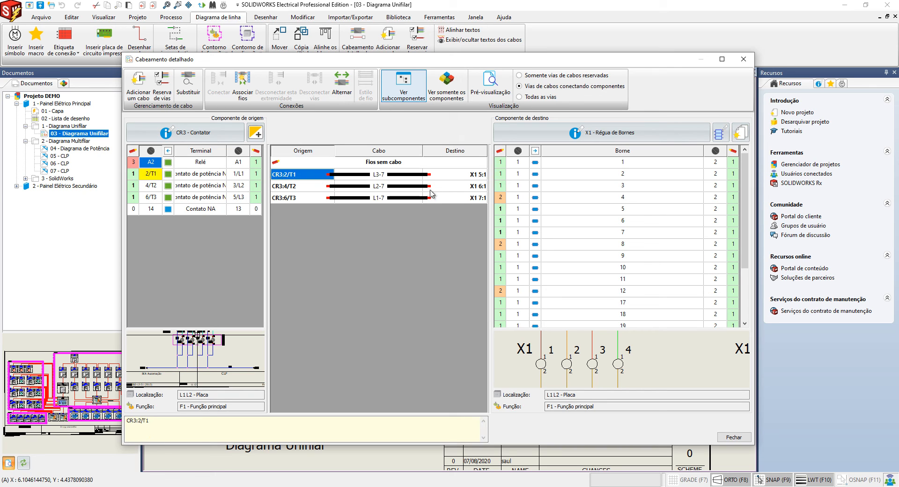
drag(389, 176, 383, 202)
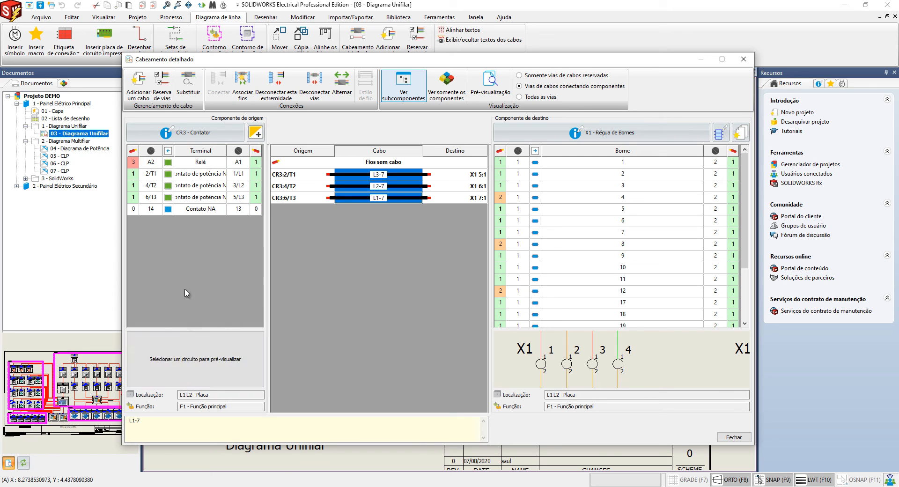
click(147, 173)
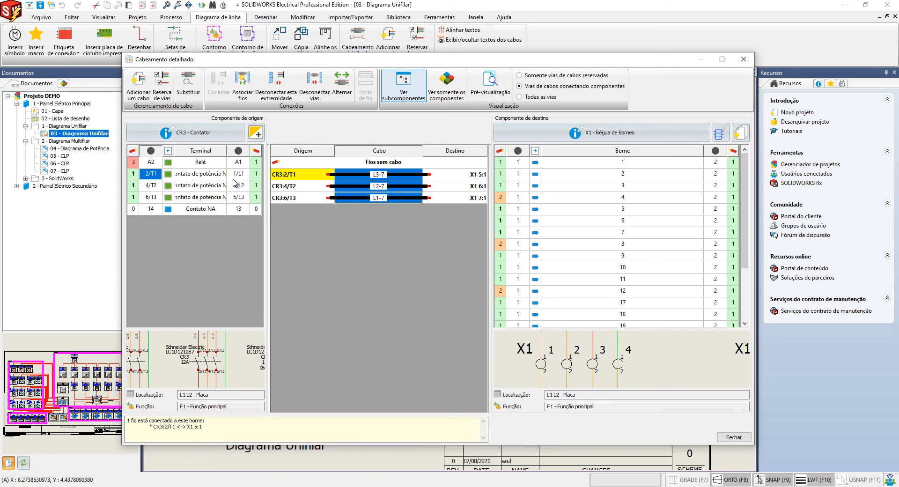
click(134, 174)
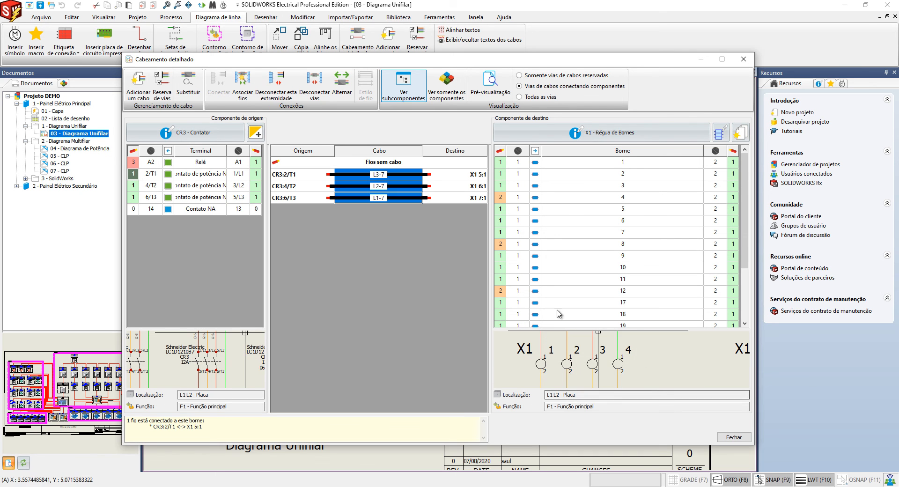
key(Escape)
scroll(380, 230, up, 4)
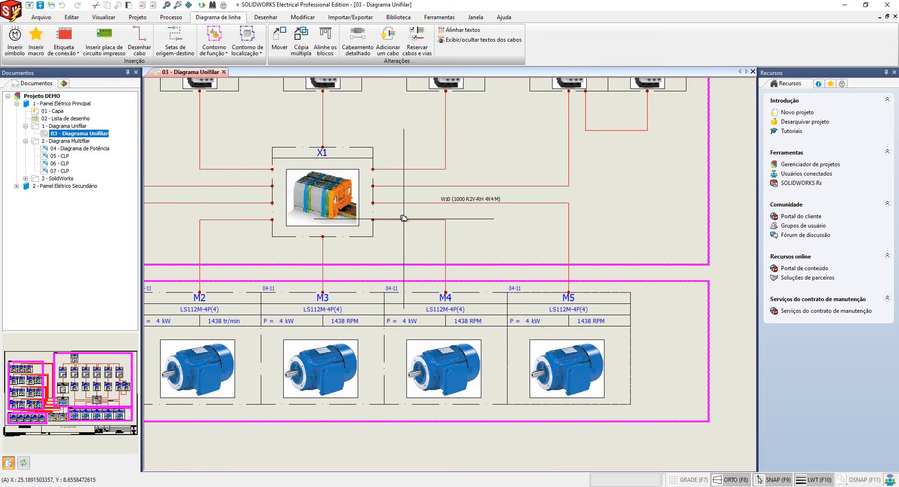
Open the detailed cabling between terminal strip X1 and motor M4, and inspect the wire connection at M4 terminal U
double_click(403, 218)
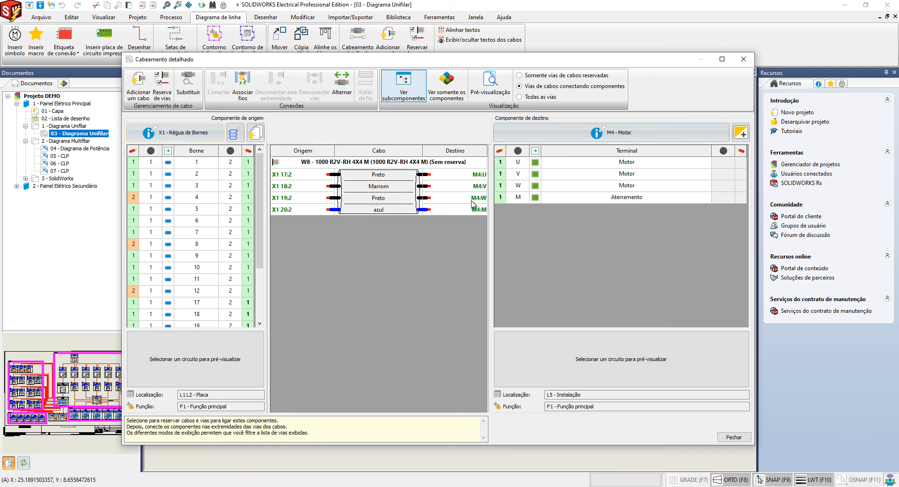
click(468, 179)
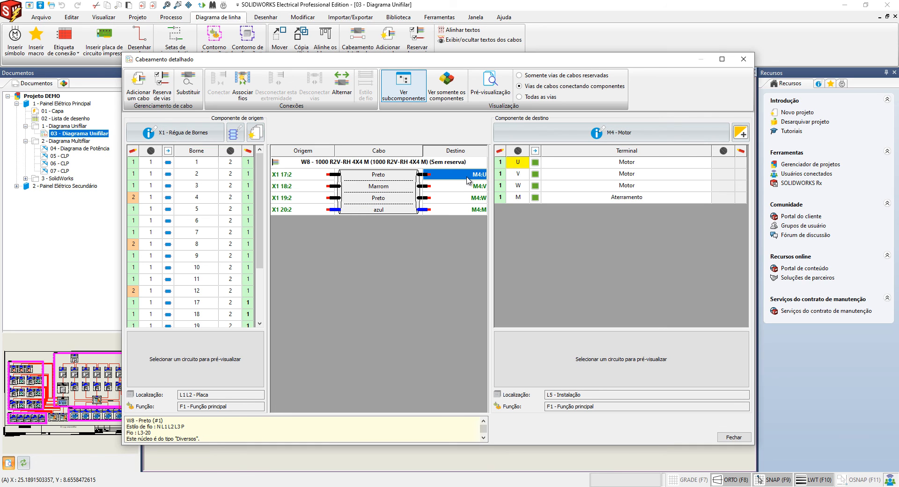
click(519, 164)
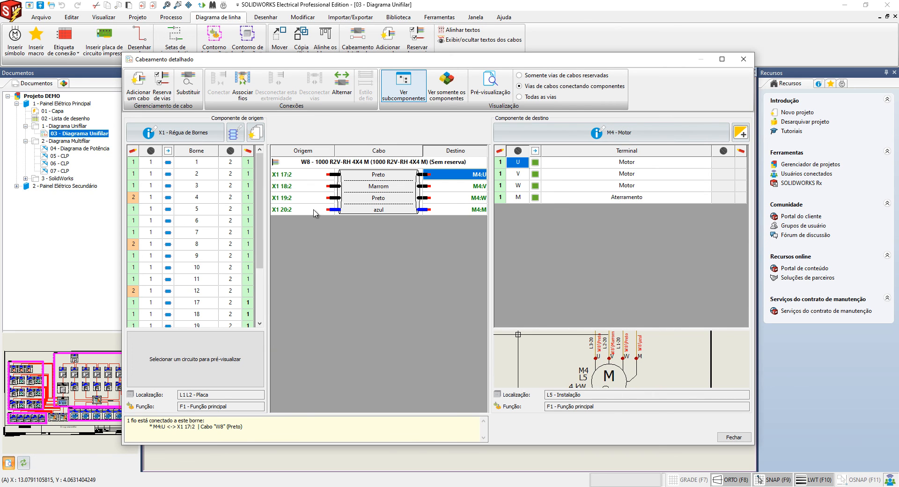
Inspect the azul core's connection at X1 terminal 20 and trace it to motor M4 in the origin schematic preview
click(294, 211)
scroll(243, 265, down, 3)
click(231, 257)
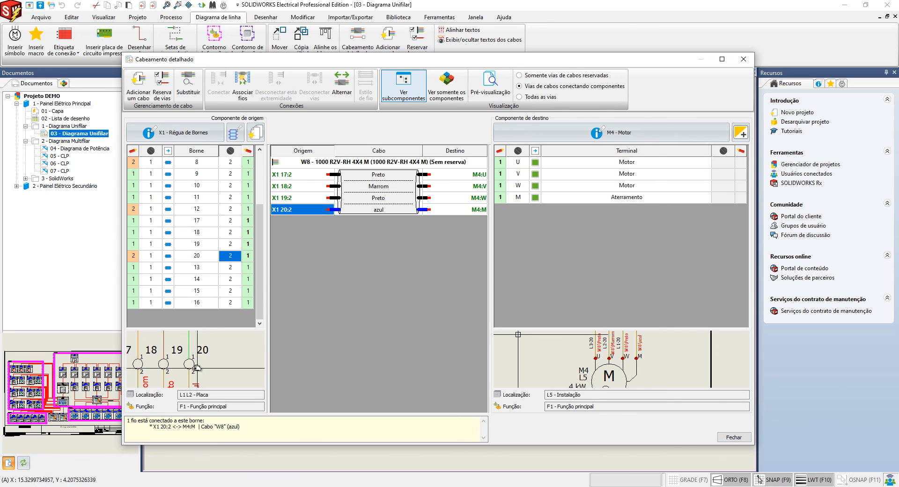
middle_drag(199, 370, 222, 345)
scroll(224, 346, down, 2)
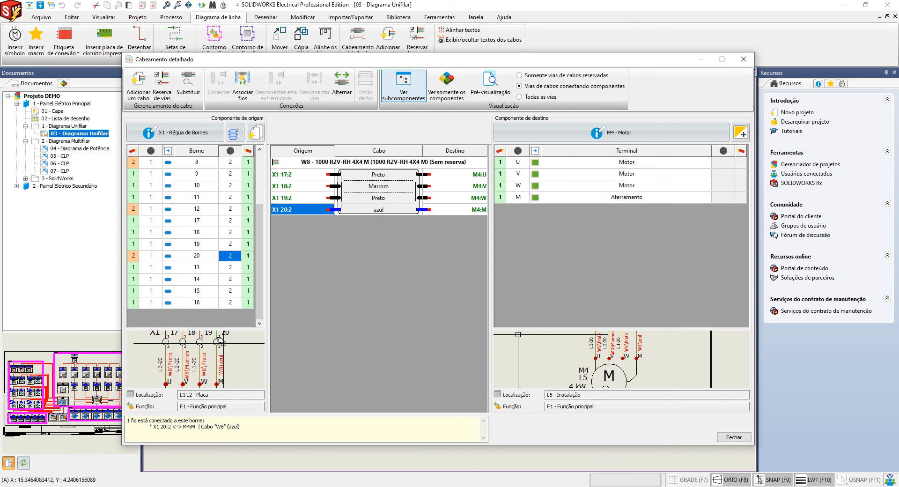
middle_drag(225, 385, 223, 351)
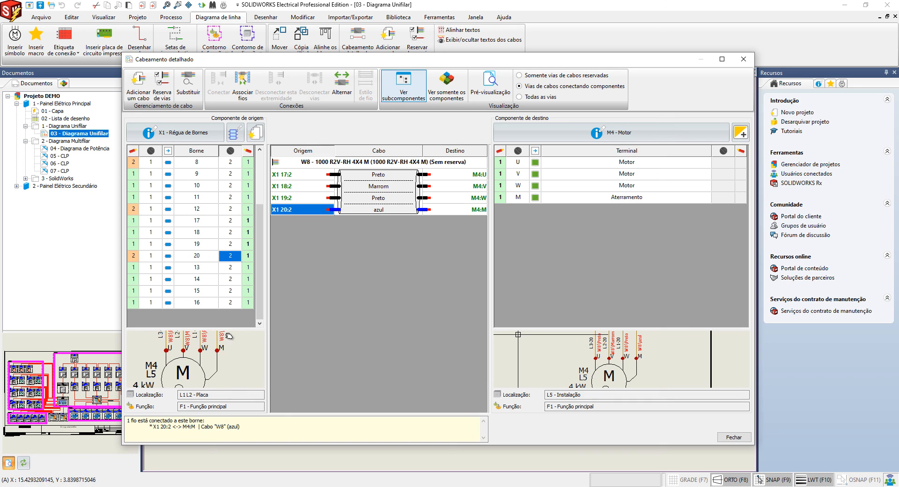
Check M4's Aterramento terminal and the W8 core labels in the previews, select cable W8, and close the detailed cabling
click(520, 198)
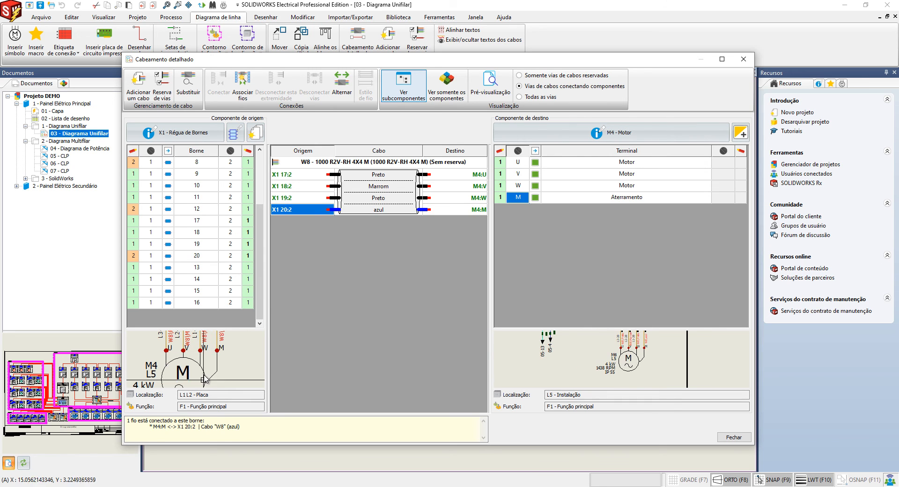
middle_drag(216, 355, 215, 371)
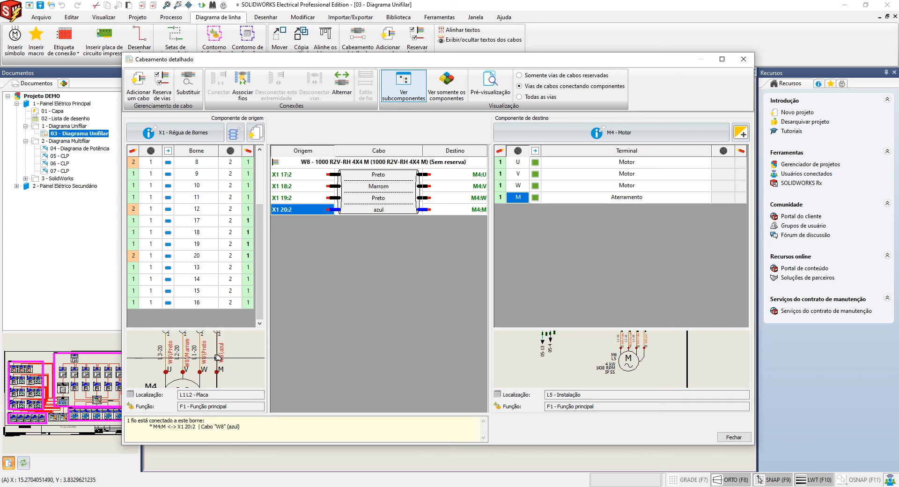
scroll(218, 357, up, 2)
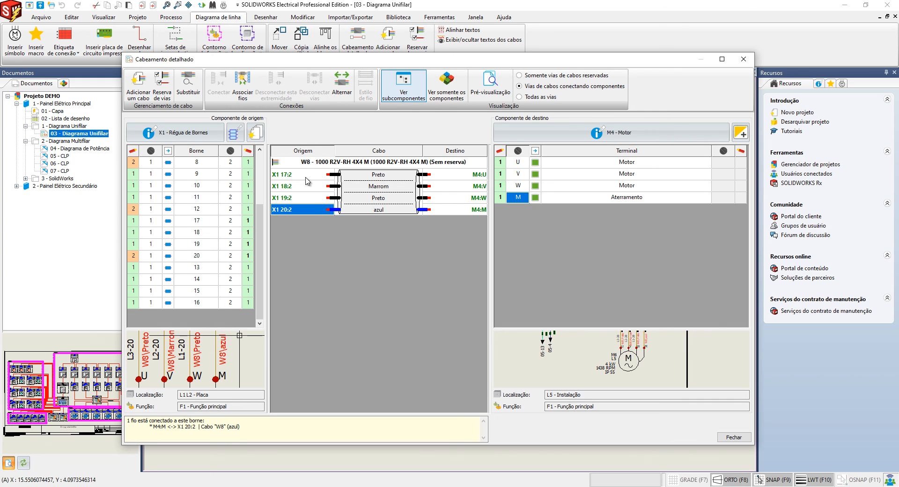
click(302, 163)
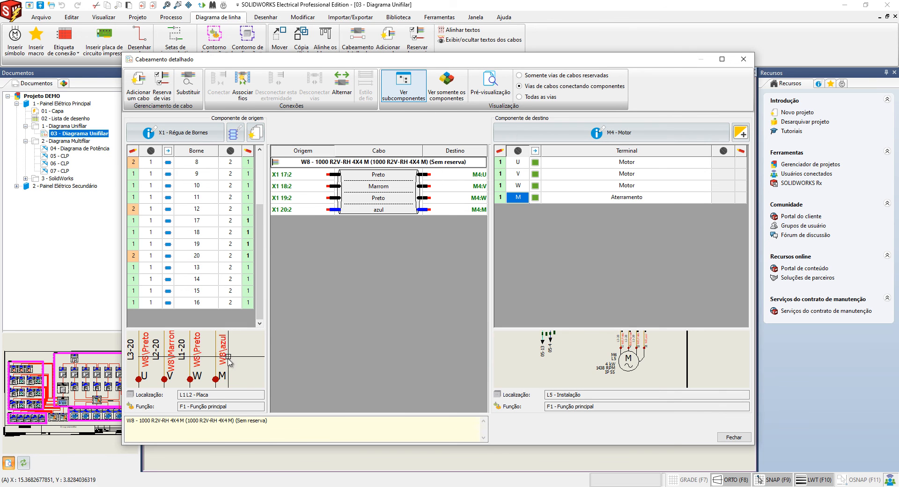
key(Escape)
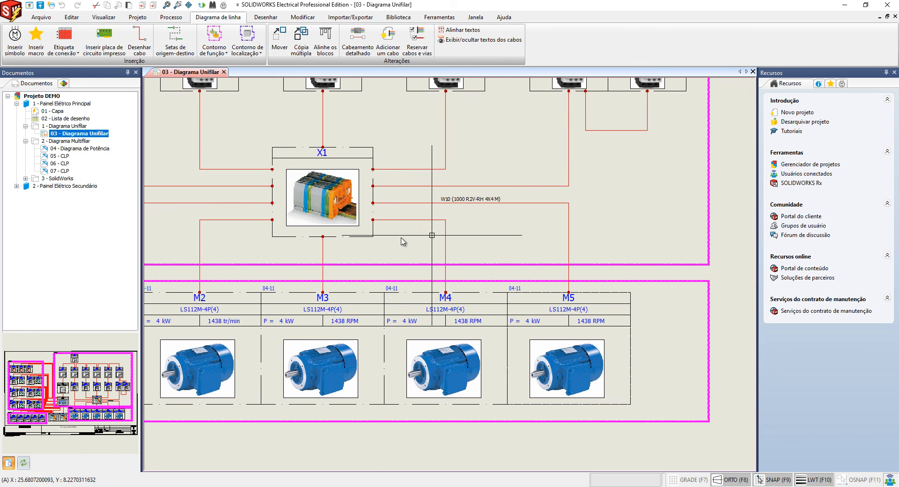
Open drawing 04 - Diagrama de Potência and arrange it vertically side by side with 03 - Diagrama Unifilar
scroll(406, 233, down, 3)
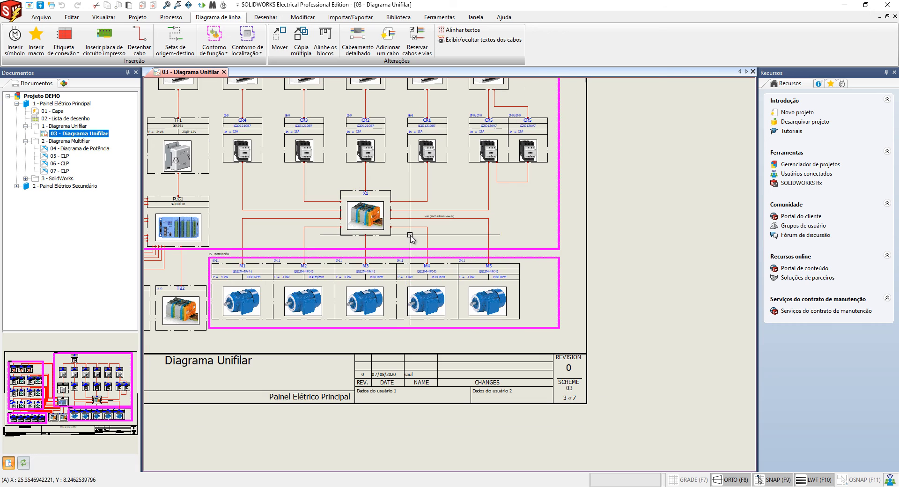
double_click(80, 150)
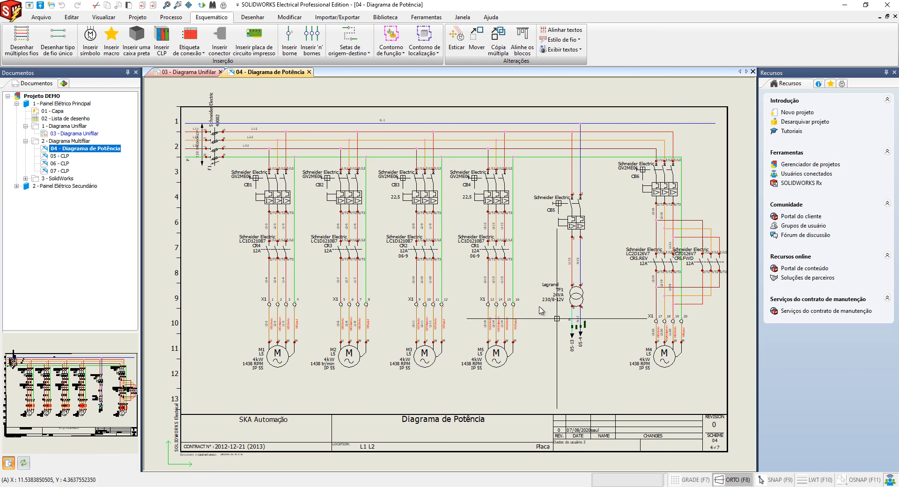
click(457, 19)
click(75, 35)
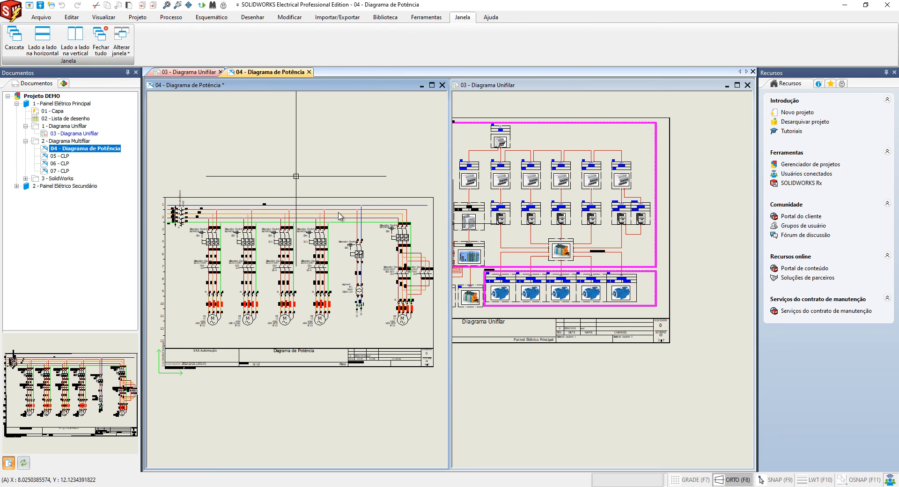
Open the detailed cabling of the X1 to M5 link in the single-line diagram and disconnect all four cores of cable W10
scroll(605, 295, up, 2)
middle_drag(614, 239, 604, 280)
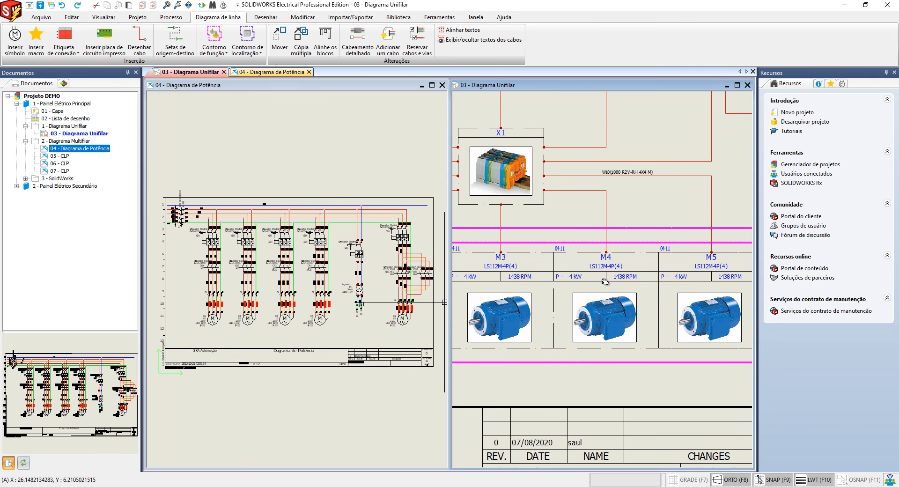
scroll(601, 277, up, 1)
middle_drag(599, 210, 550, 206)
scroll(257, 237, up, 5)
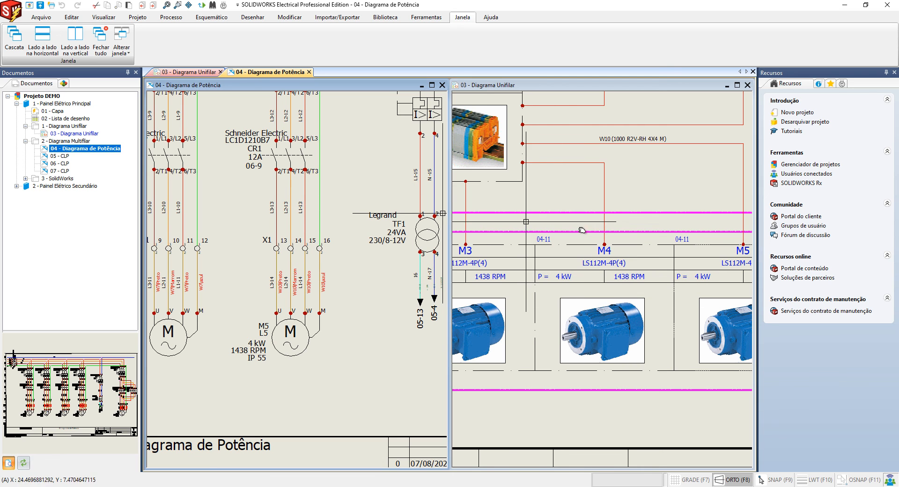
mouse_move(743, 177)
middle_down()
mouse_move(683, 204)
mouse_move(642, 206)
middle_up()
click(642, 206)
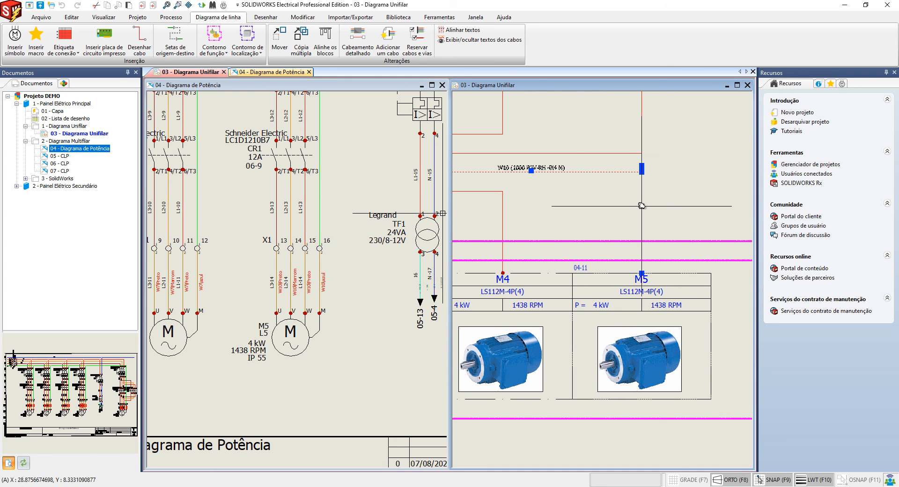
double_click(641, 205)
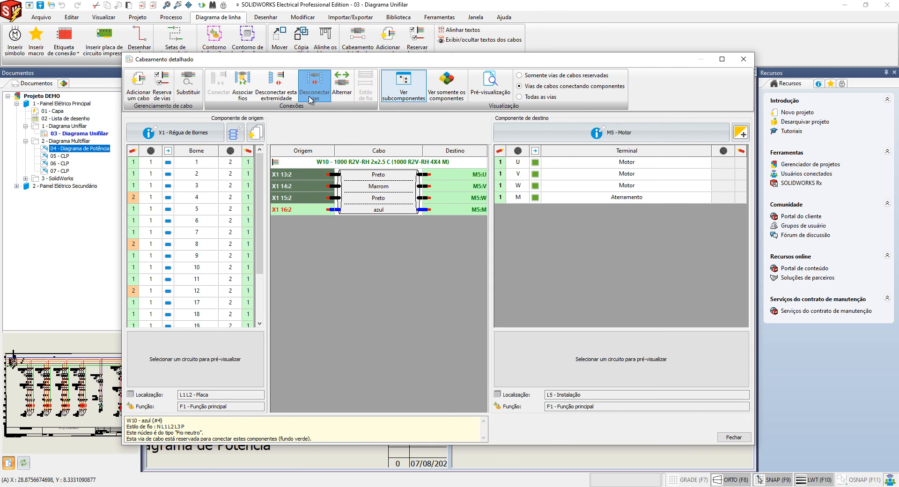
click(310, 99)
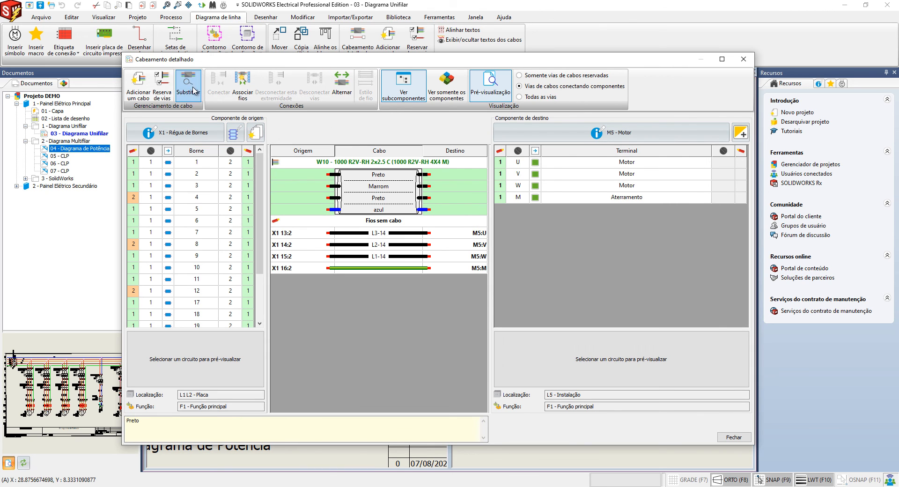
Remove the reservation of cable W10 between X1 and M5, and recheck the link's detailed cabling against the power diagram
click(162, 84)
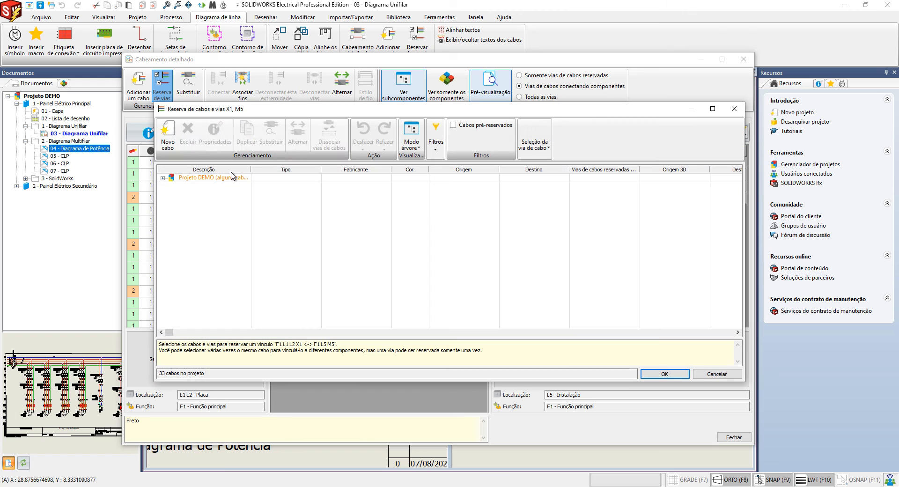
double_click(168, 178)
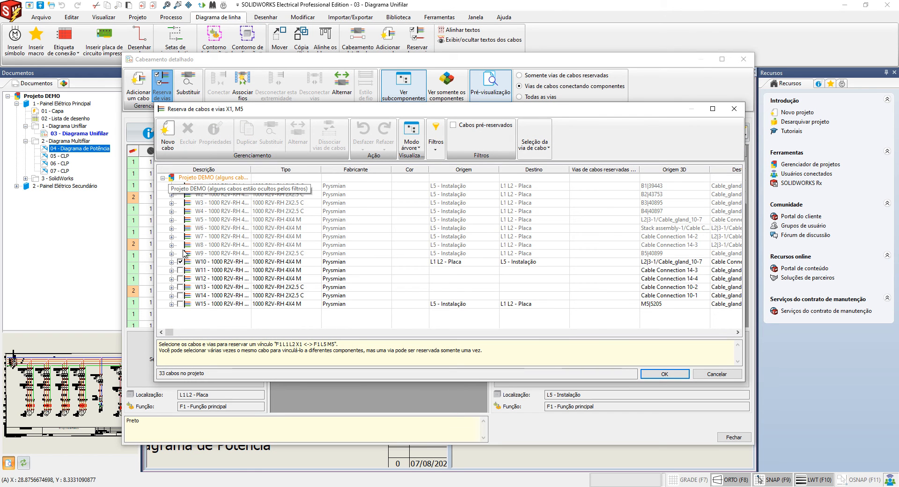
click(664, 373)
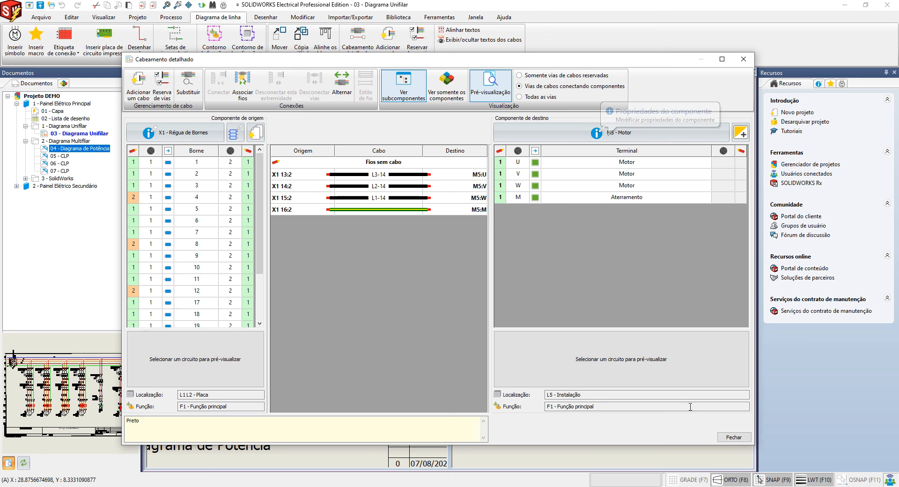
click(733, 438)
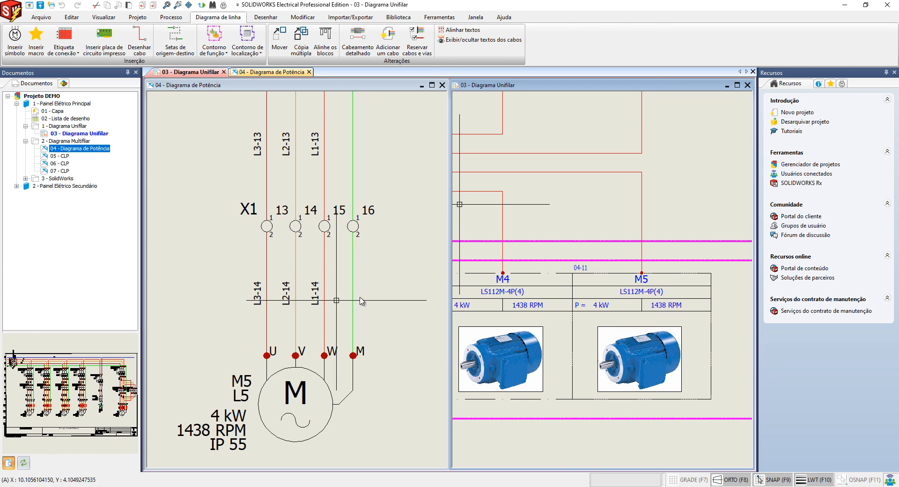
click(643, 200)
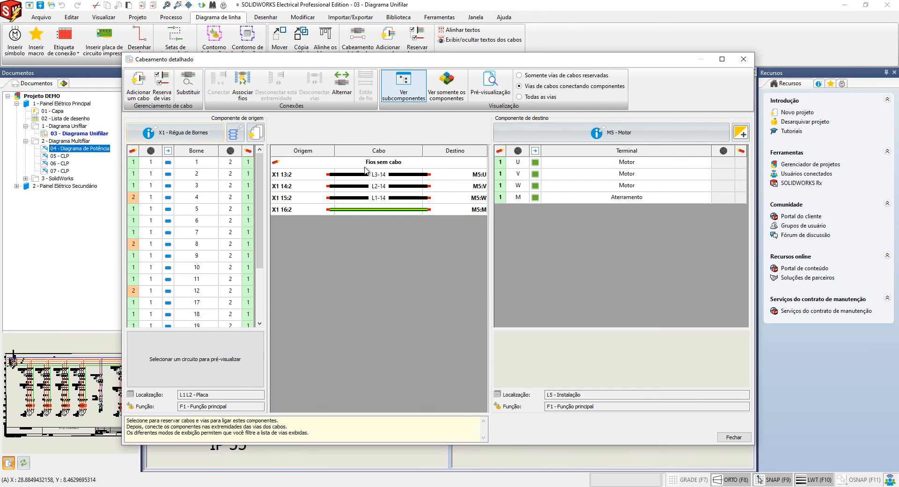
key(Escape)
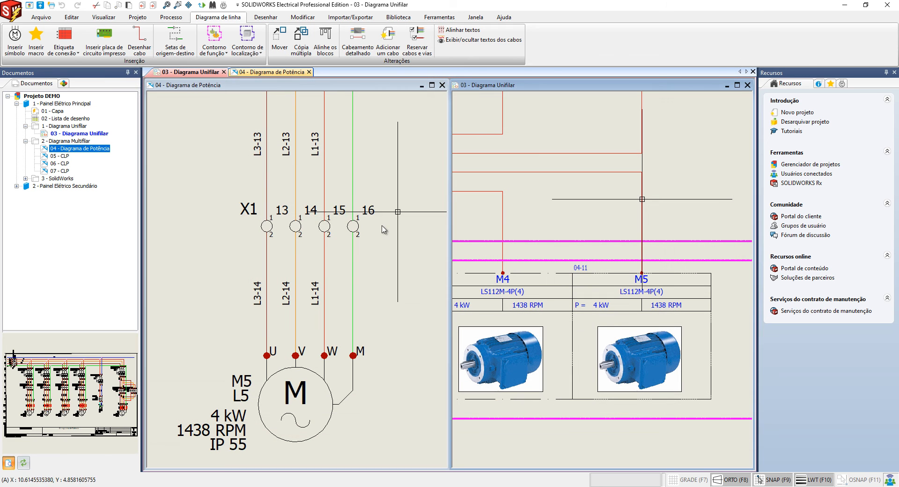
Open the cable core association for the four wires between X1 terminals 13 to 16 and motor M5 in the power diagram
click(363, 256)
click(256, 249)
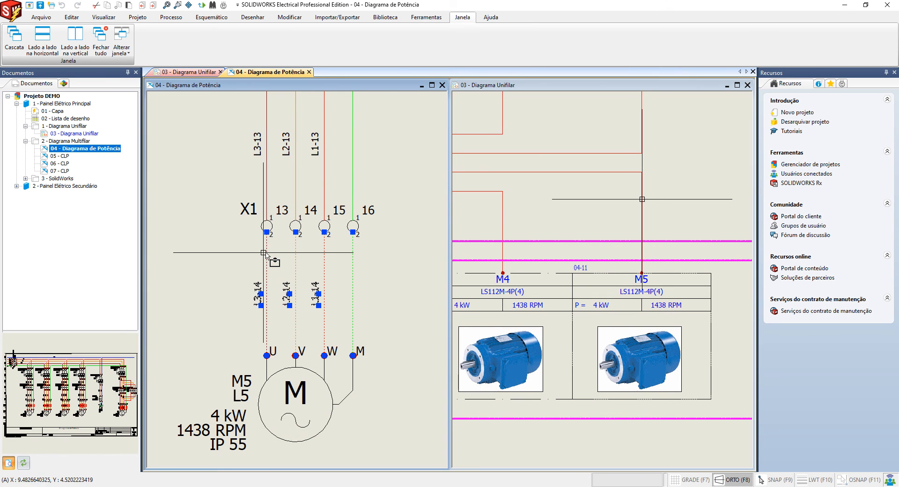
right_click(267, 253)
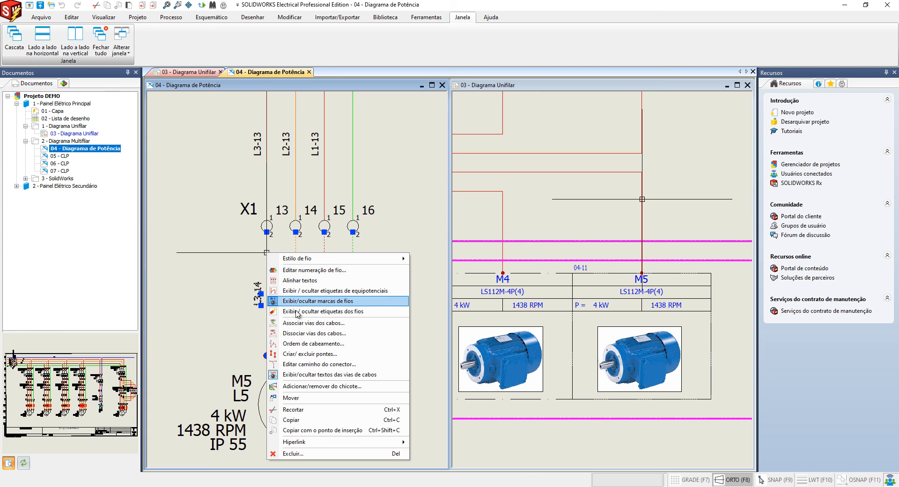
click(300, 323)
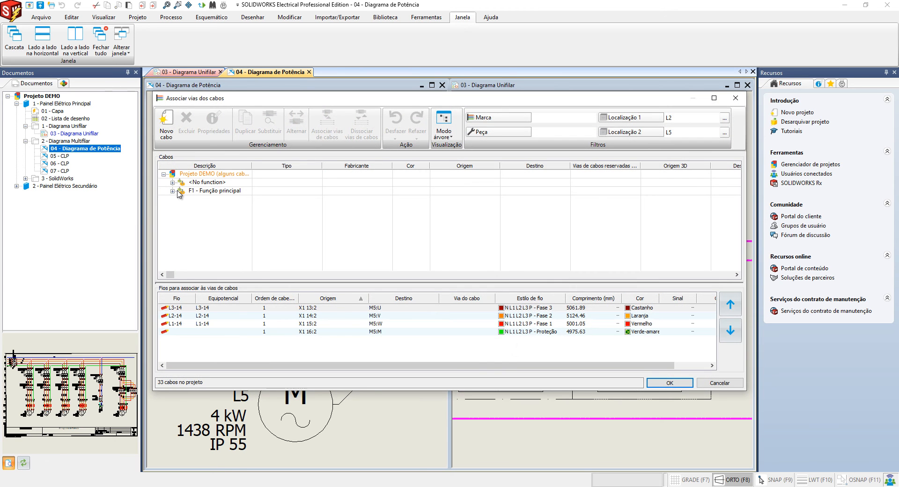
Associate the four cores of cable W10 with the four wires between X1 terminals 13 to 16 and motor M5
click(173, 183)
scroll(198, 233, down, 2)
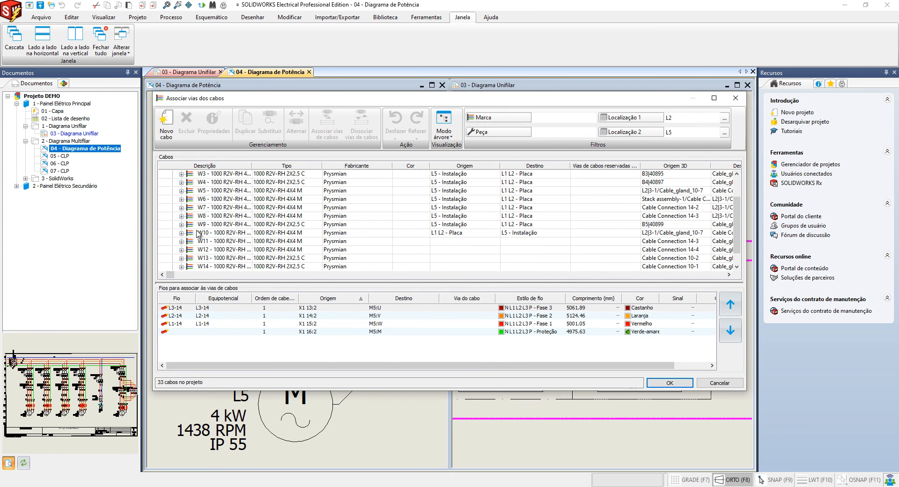
click(181, 233)
click(213, 240)
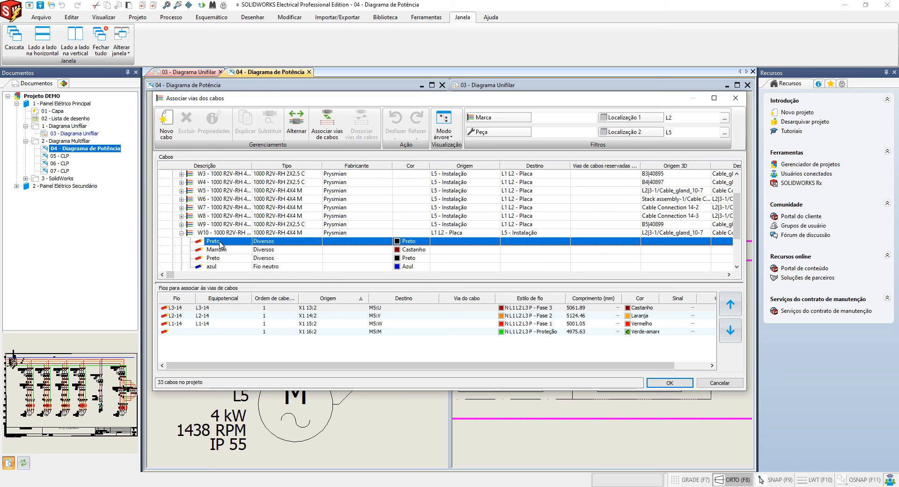
scroll(227, 252, down, 1)
shift+click(229, 243)
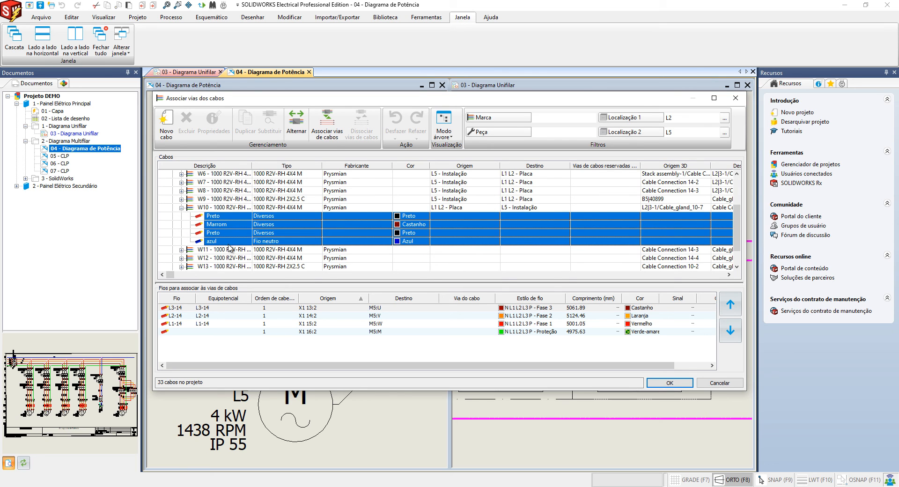
click(224, 309)
shift+click(221, 331)
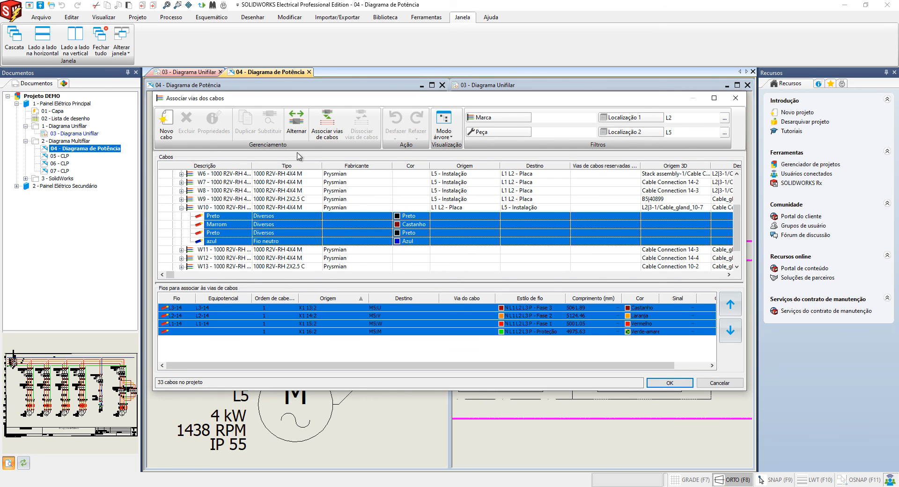
click(326, 131)
Compare the W10 core association with both drawings behind the dialog and accept it
drag(159, 98, 373, 237)
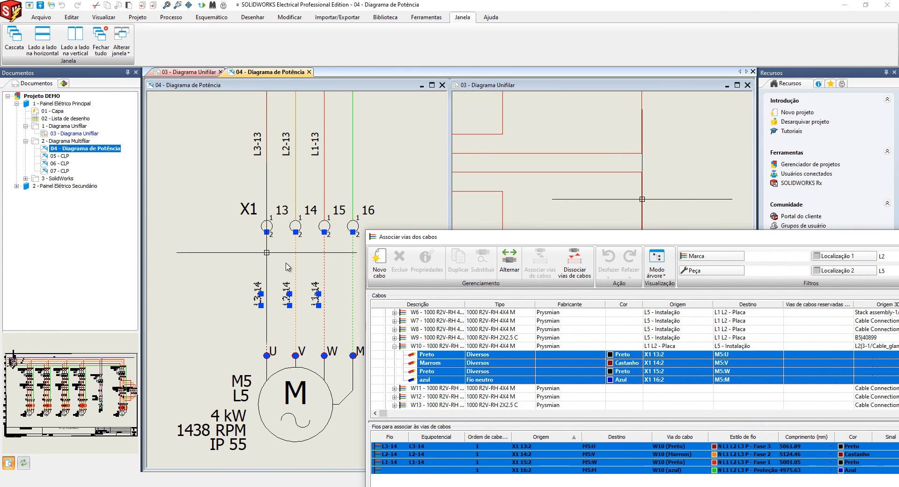
drag(525, 239, 148, 146)
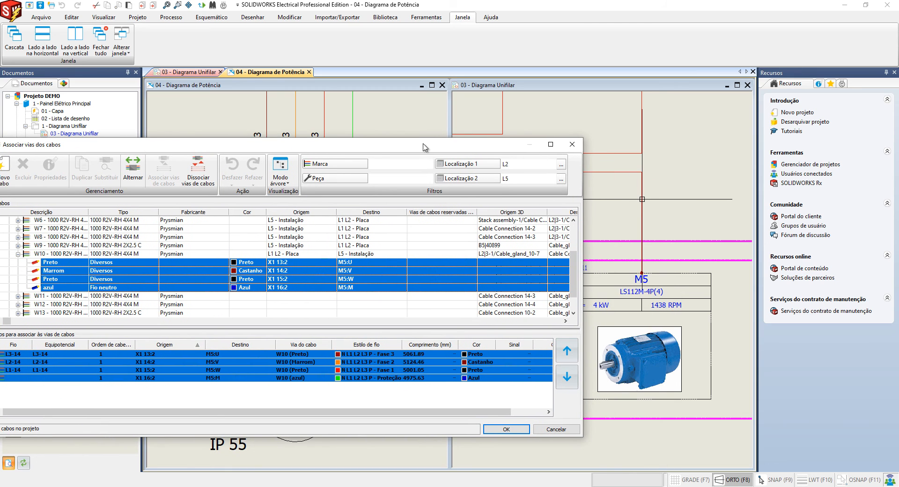
drag(423, 147, 578, 105)
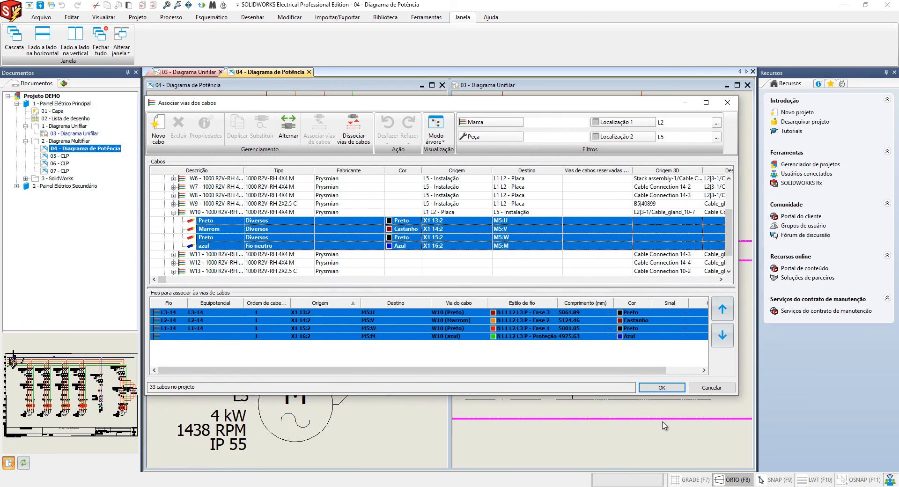
click(660, 388)
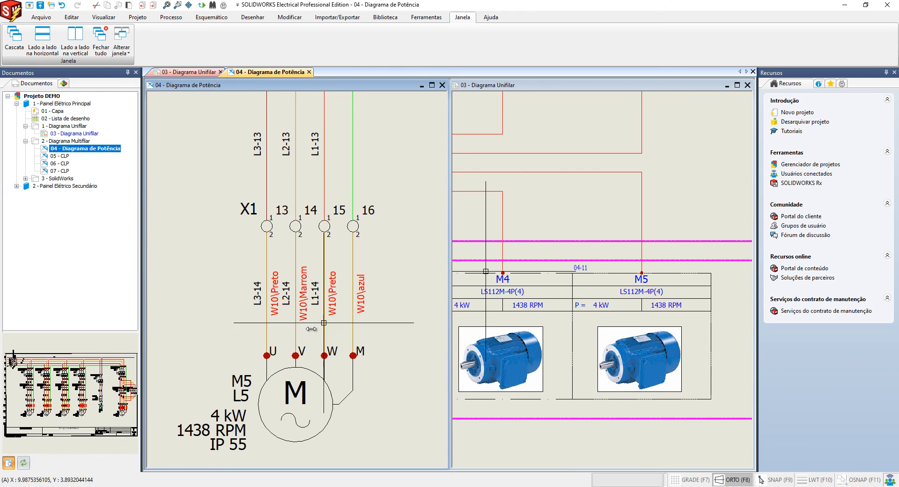
Review the core connections in the detailed cabling of the X1 to M5 link in the single-line diagram, and close it
middle_drag(554, 176, 654, 186)
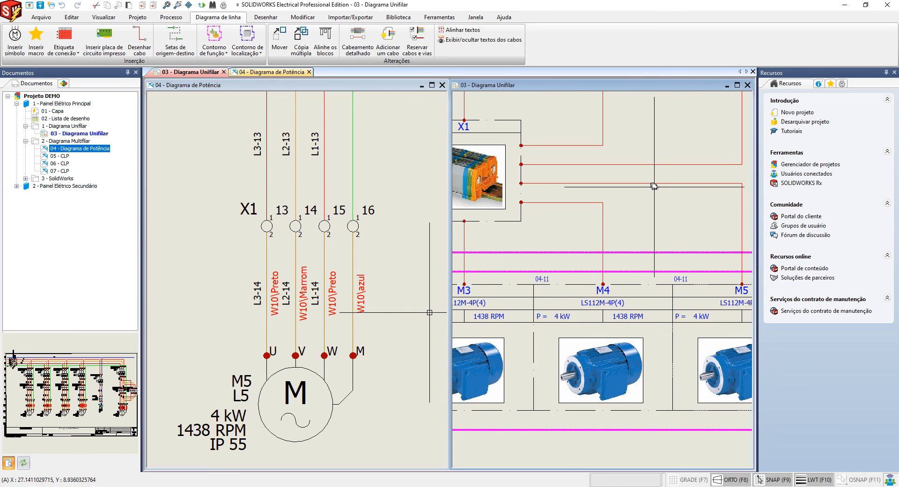
right_click(653, 183)
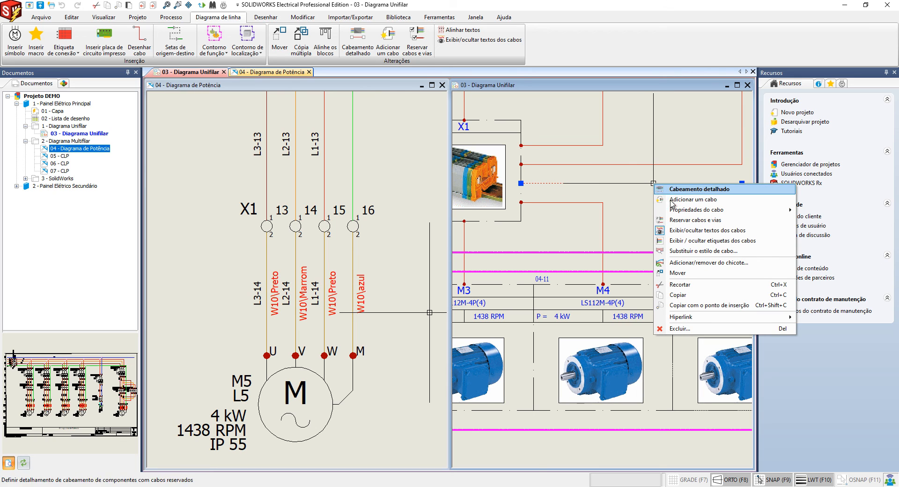
click(700, 231)
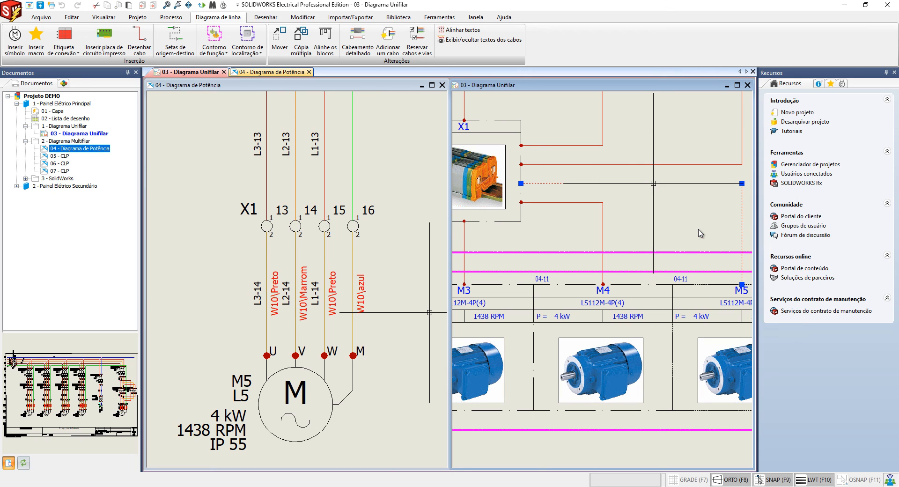
right_click(667, 186)
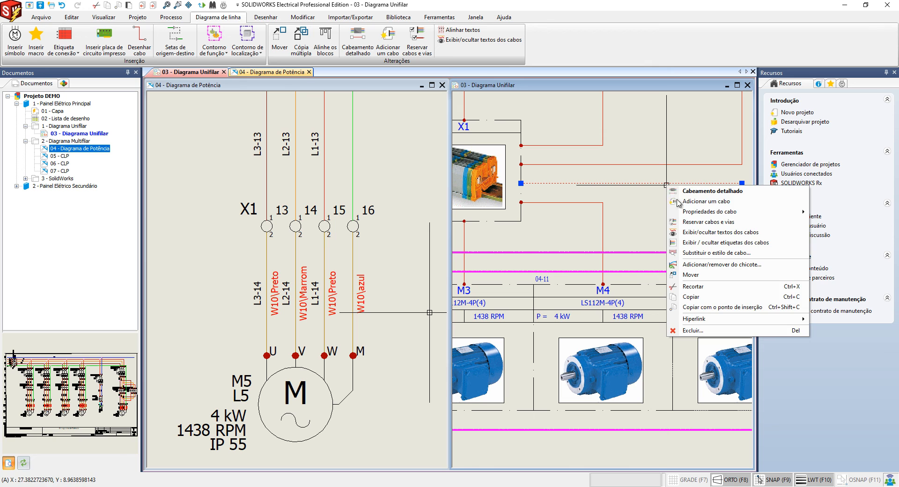
click(698, 230)
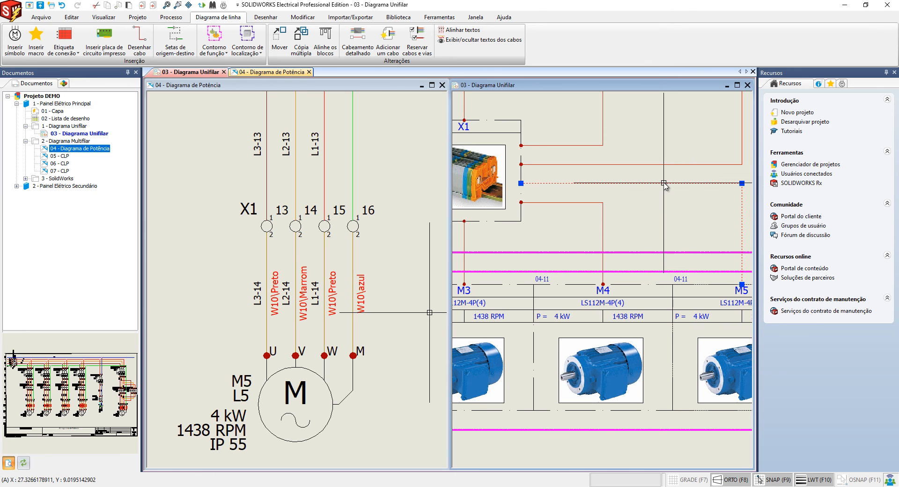
double_click(665, 183)
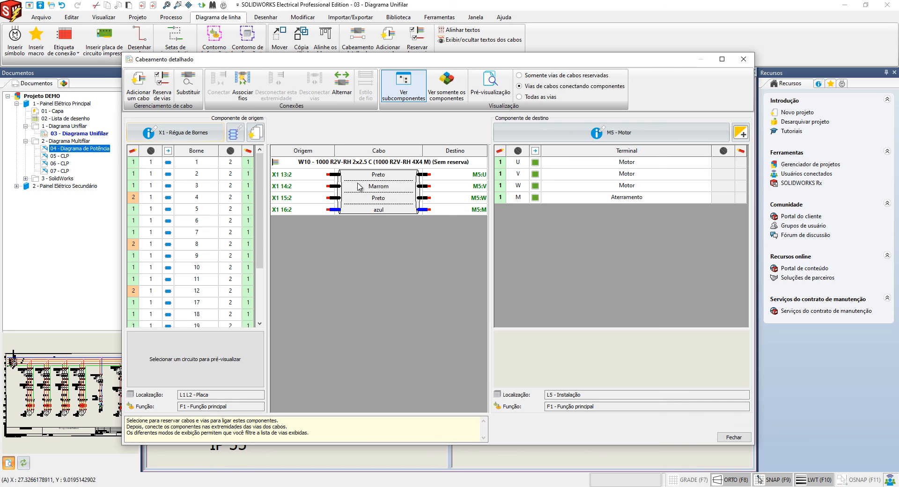
key(Escape)
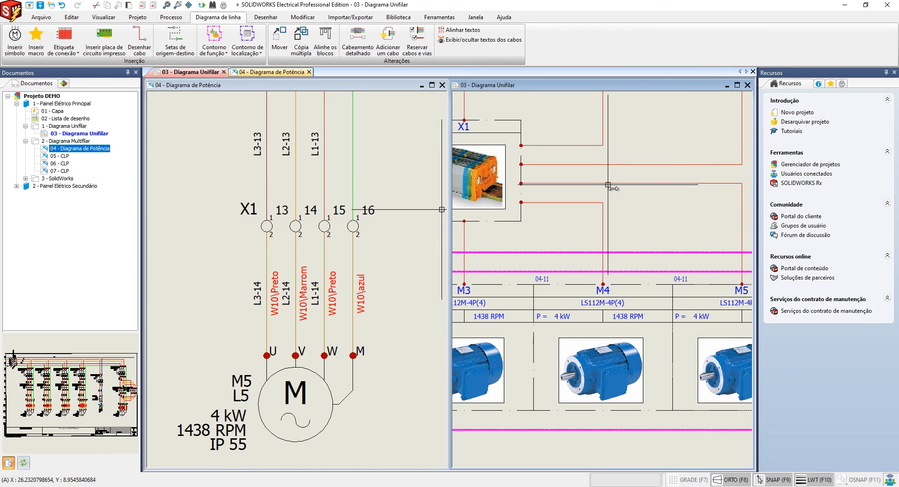
Fit both drawings to their windows, close 03 - Diagrama Unifilar and maximize 04 - Diagrama de Potência
middle_click(563, 252)
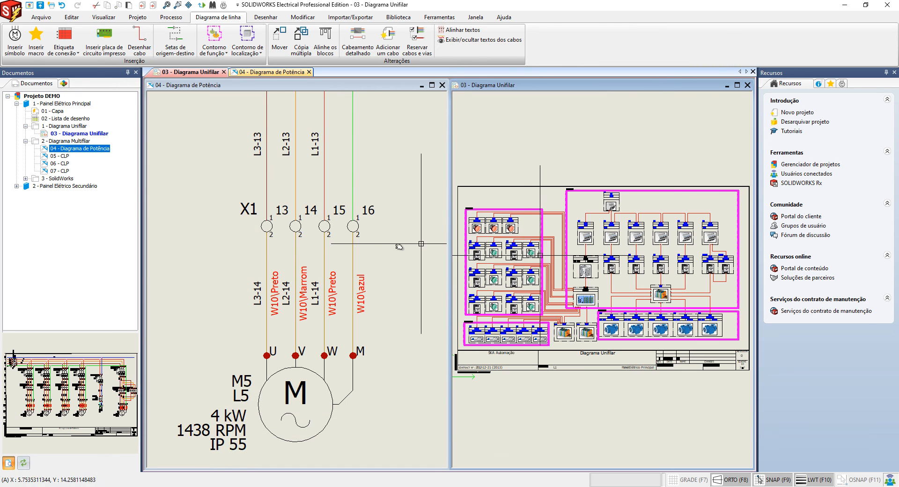
middle_click(365, 247)
middle_click(365, 247)
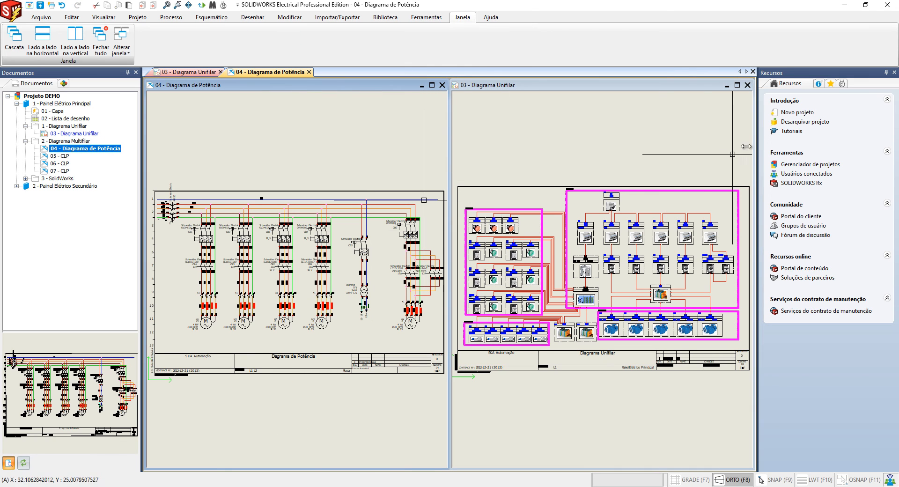
click(747, 84)
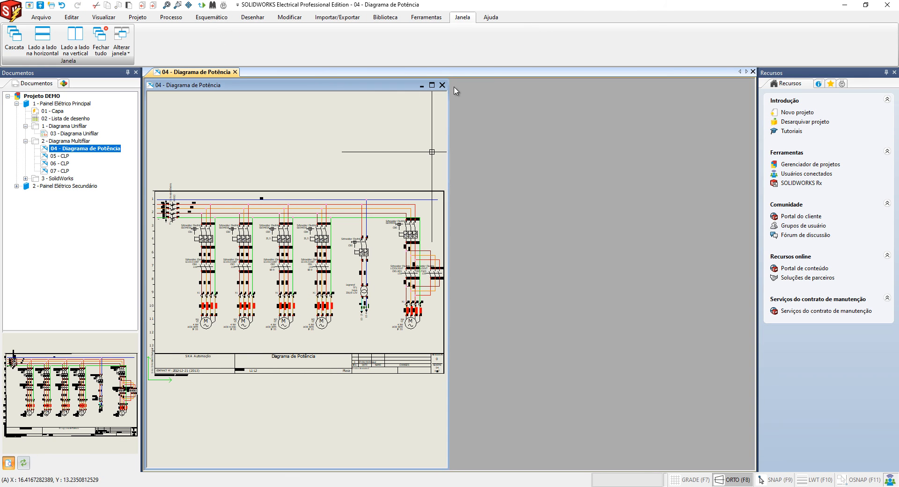
click(432, 85)
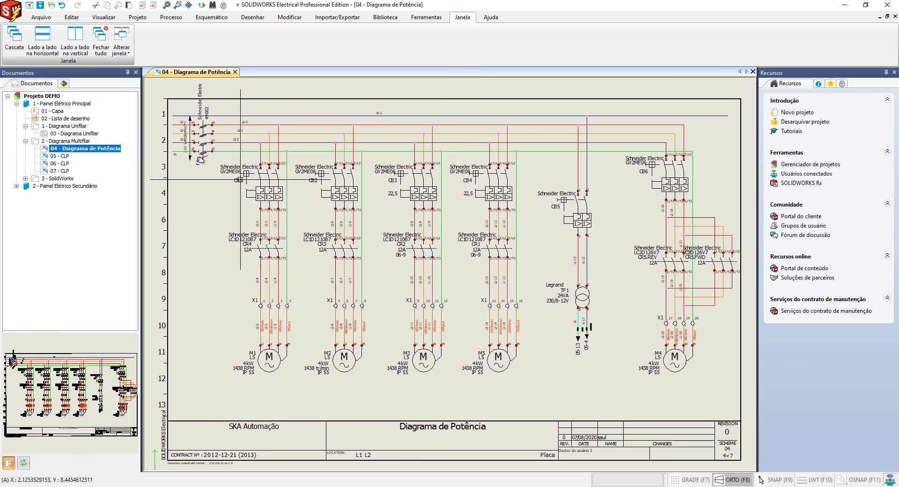
View drawing 05 - CLP, return to the schematic commands of 04 - Diagrama de Potência, and close 05 - CLP
double_click(63, 157)
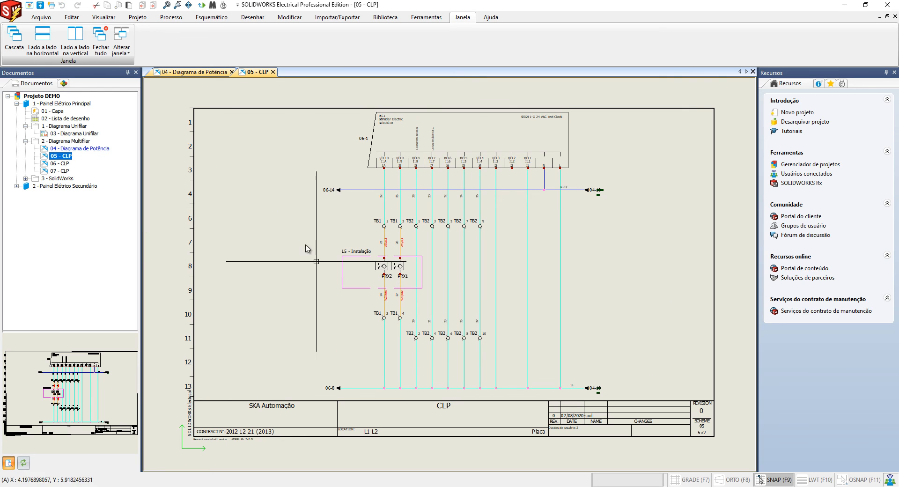
double_click(96, 150)
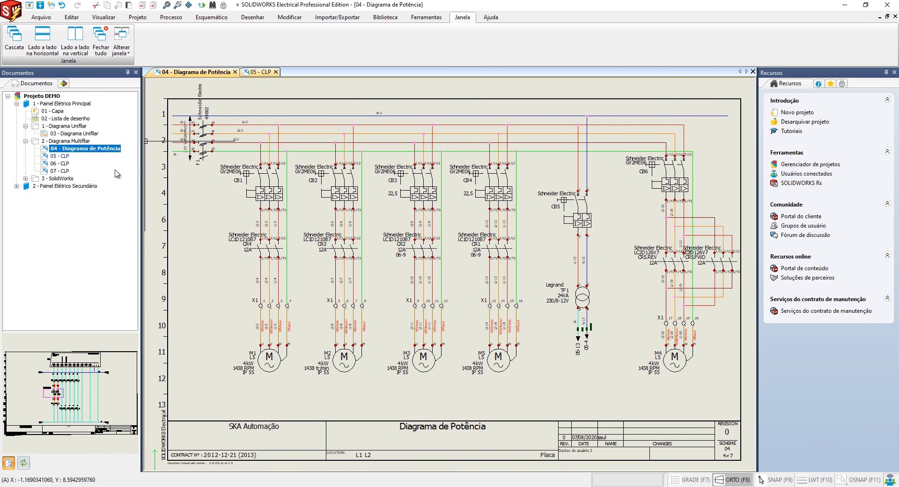
scroll(204, 193, up, 4)
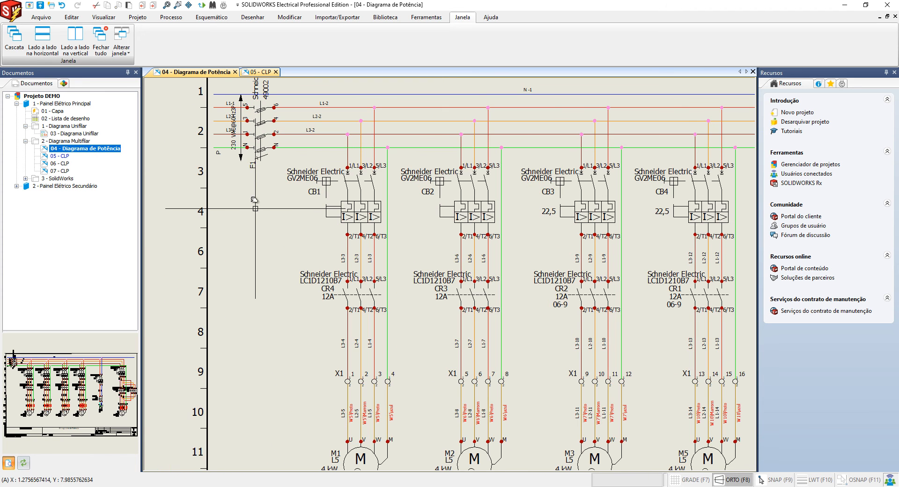
click(211, 18)
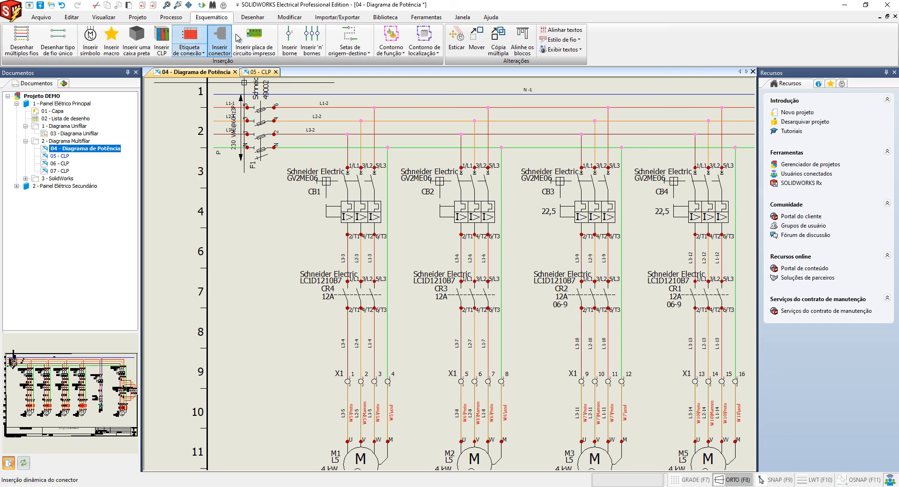
click(276, 71)
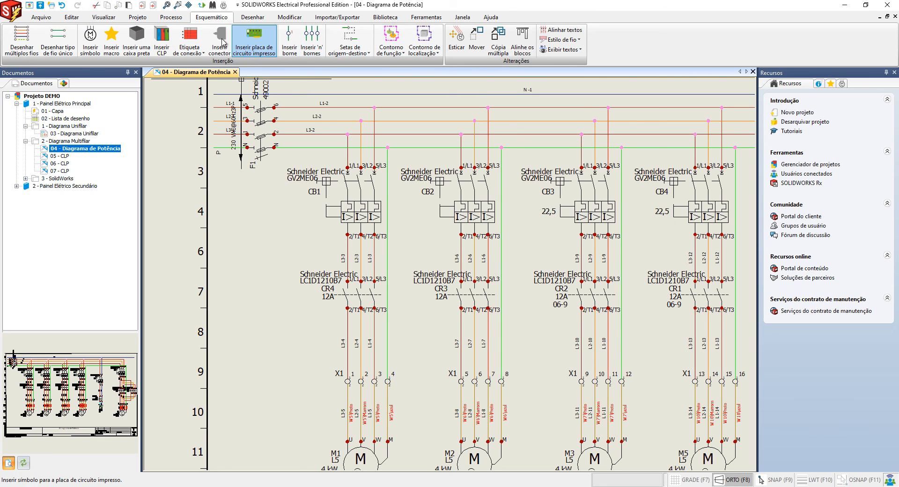
Open 03 - Diagrama Unifilar and switch between it and 04 - Diagrama de Potência to compare their available drawing commands
right_click(83, 137)
click(96, 145)
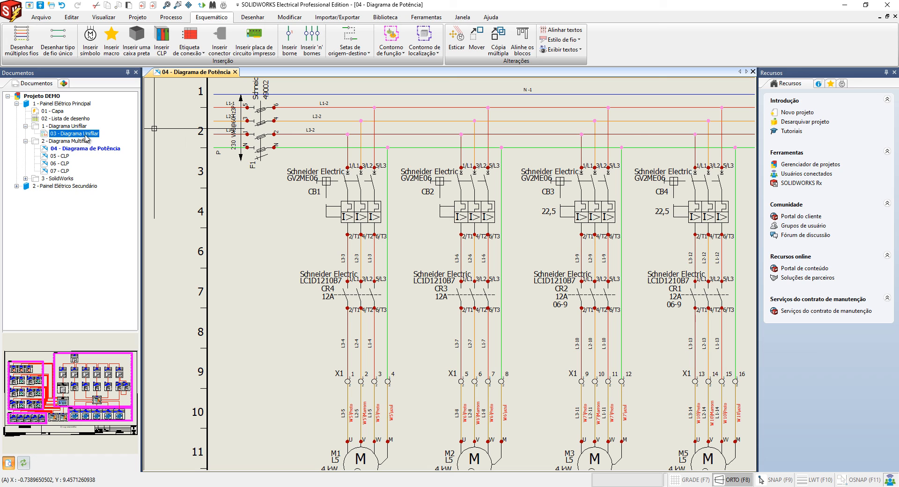
double_click(86, 136)
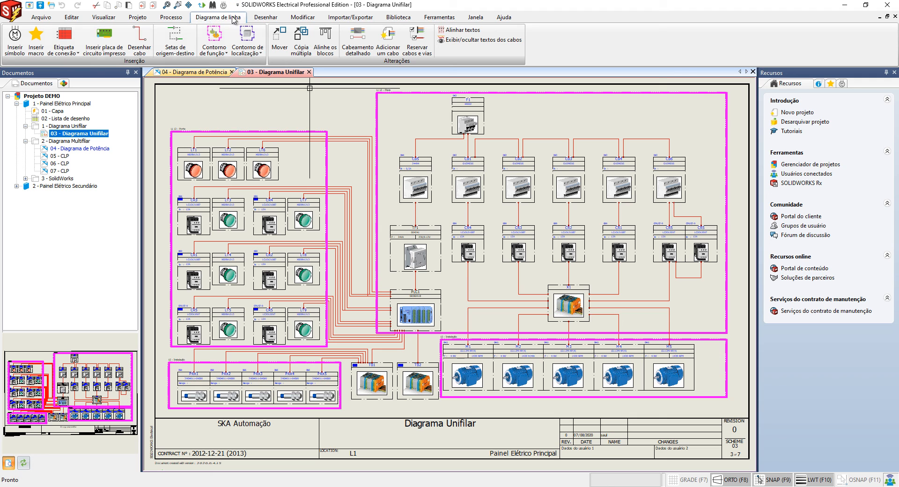
click(217, 72)
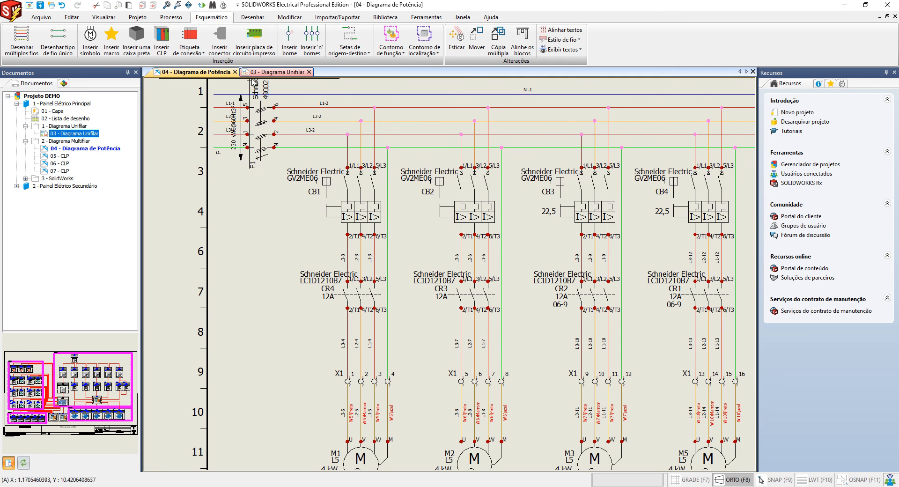
click(261, 72)
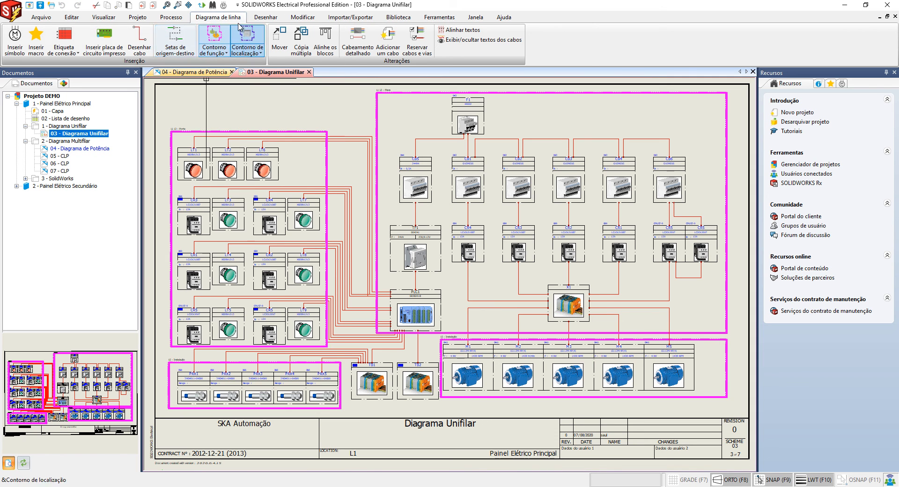
click(221, 71)
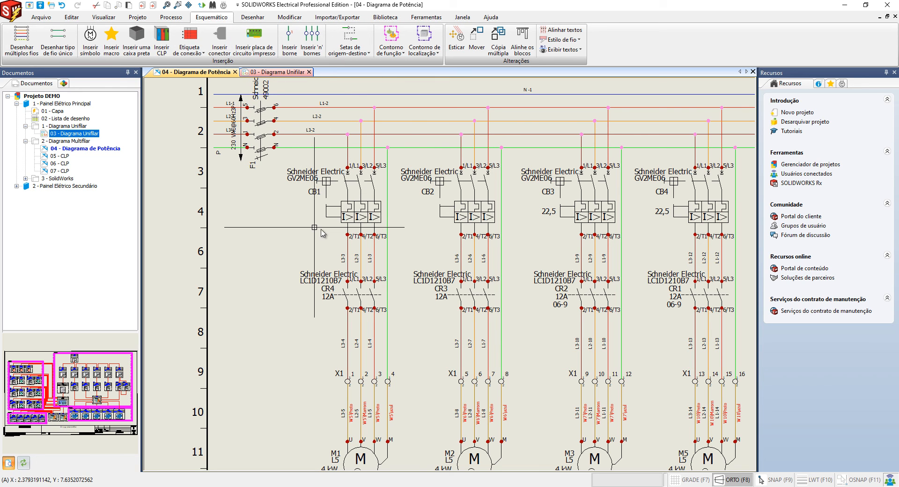
Start inserting a symbol in 04 - Diagrama de Potência and enlarge the symbol selector
click(90, 41)
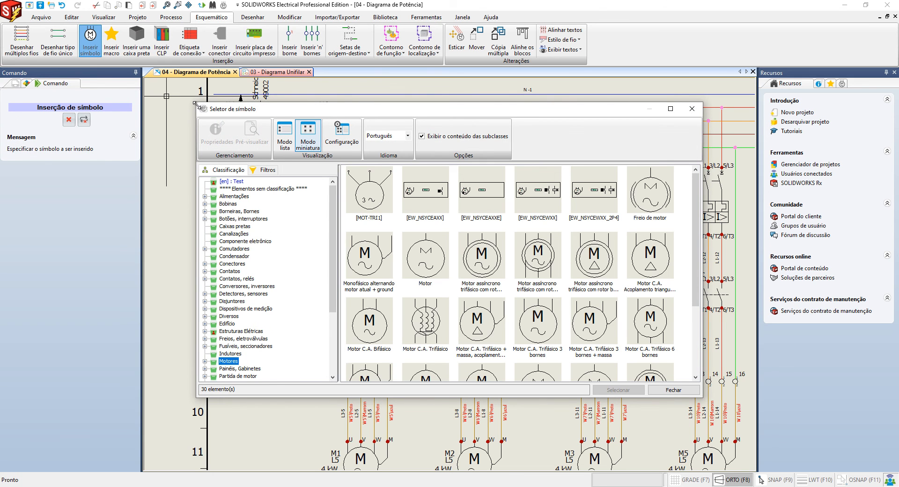
drag(194, 102, 142, 57)
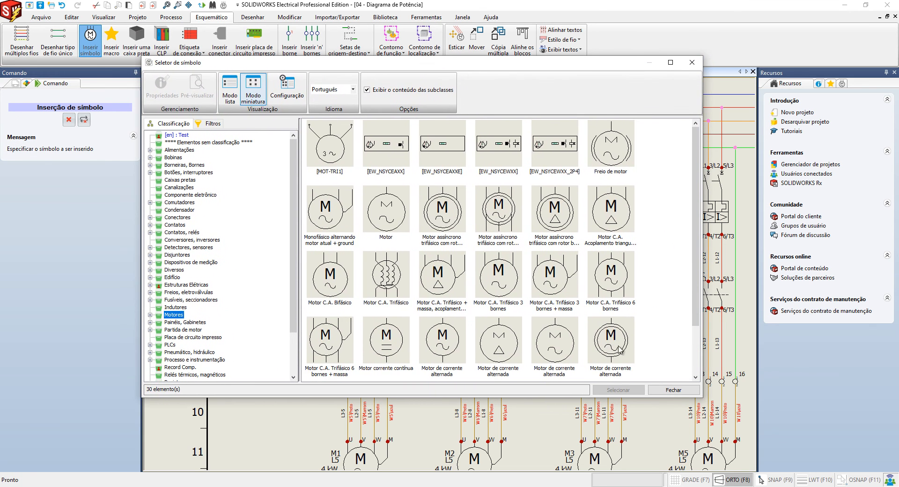
drag(705, 400, 755, 462)
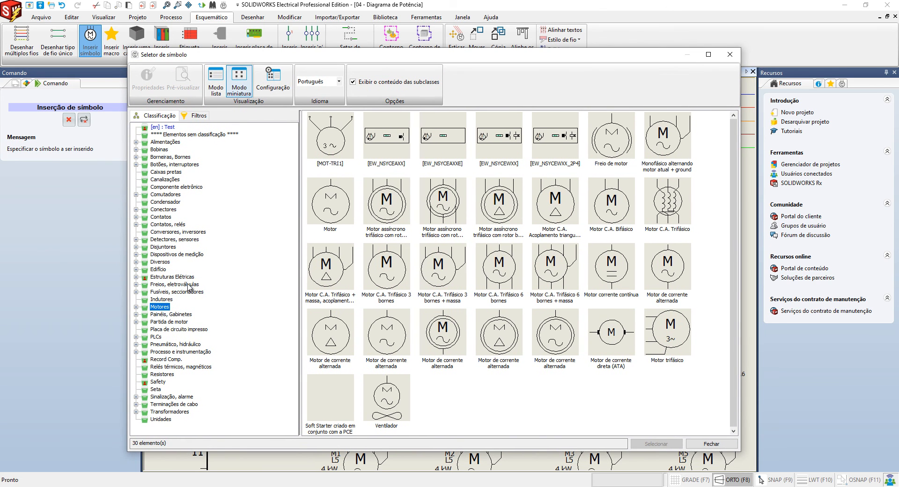
Browse the Disjuntores symbol class and its subclasses, and show the filters for narrowing the symbols
click(168, 247)
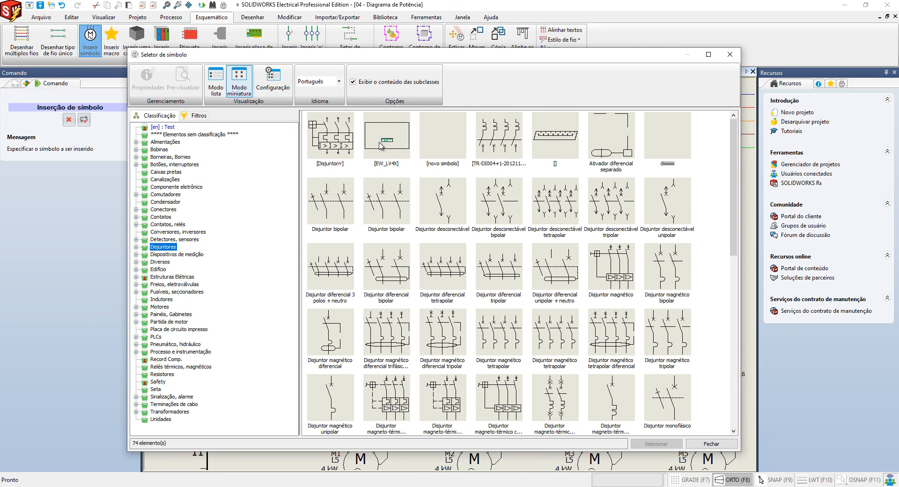
click(136, 247)
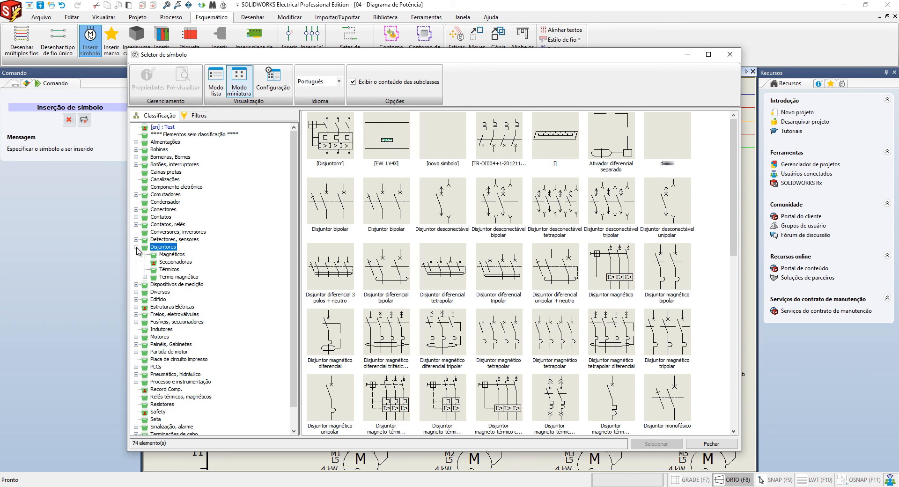
click(197, 116)
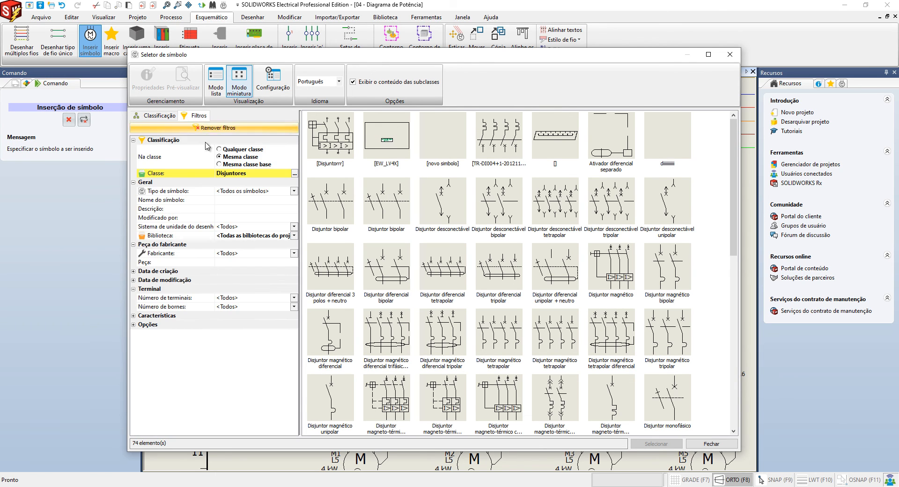
Show the symbol name and description filters in the symbol selector, and return to the class tree
click(245, 203)
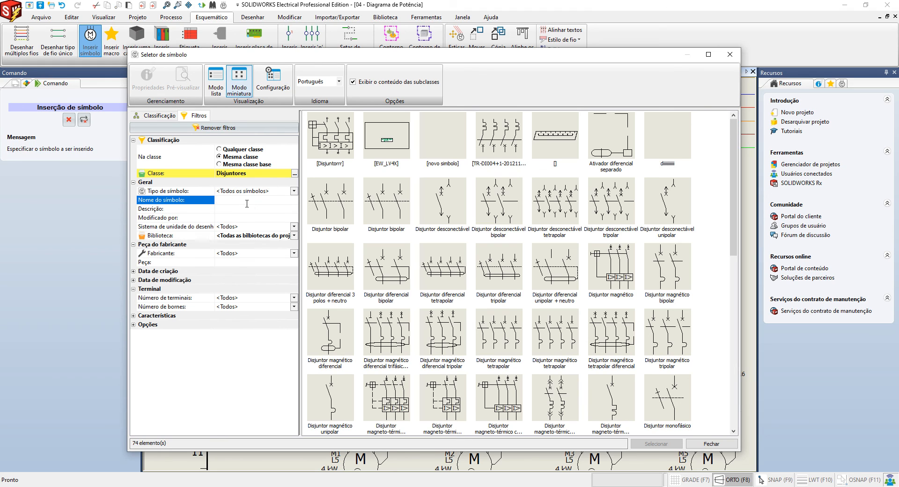
click(248, 209)
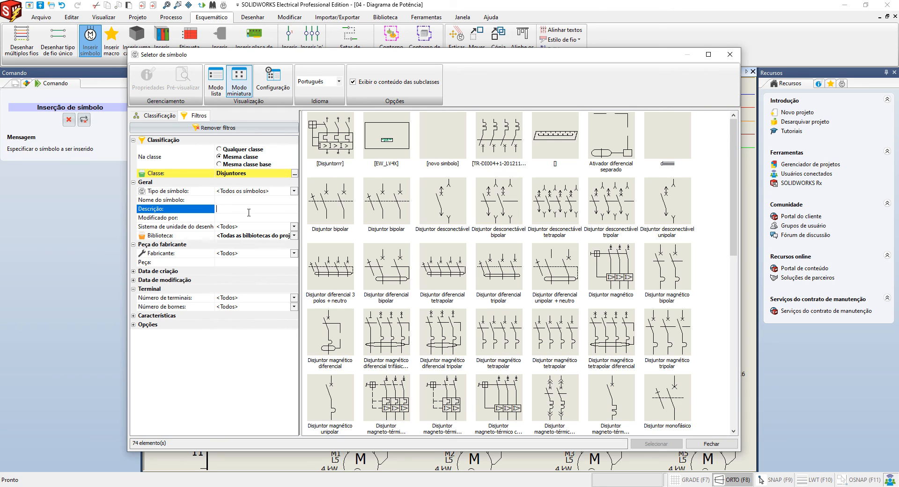
click(161, 117)
Expand the Termo-magnético class under Disjuntores and view the symbols of its Com diferencial subclass
click(174, 277)
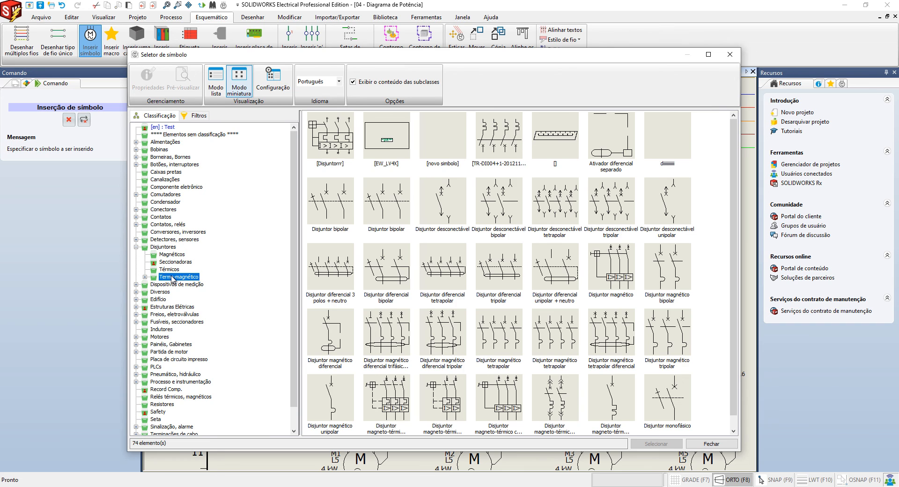
click(146, 277)
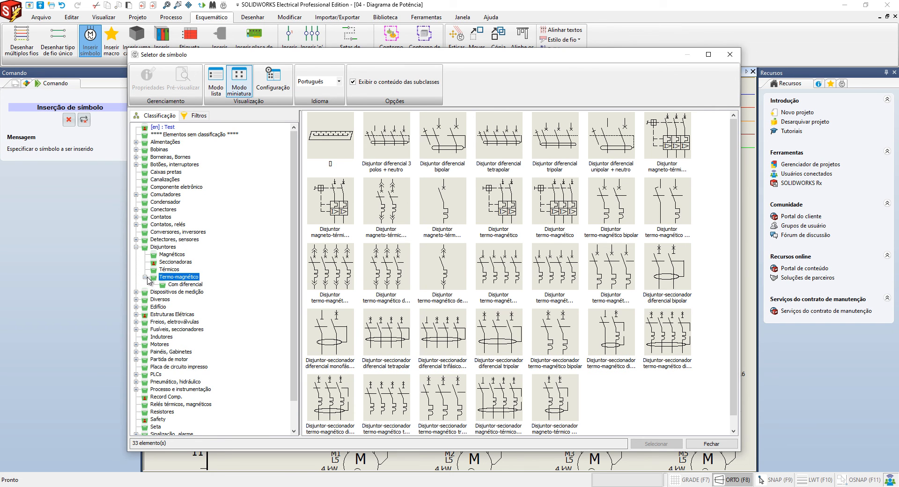
click(181, 285)
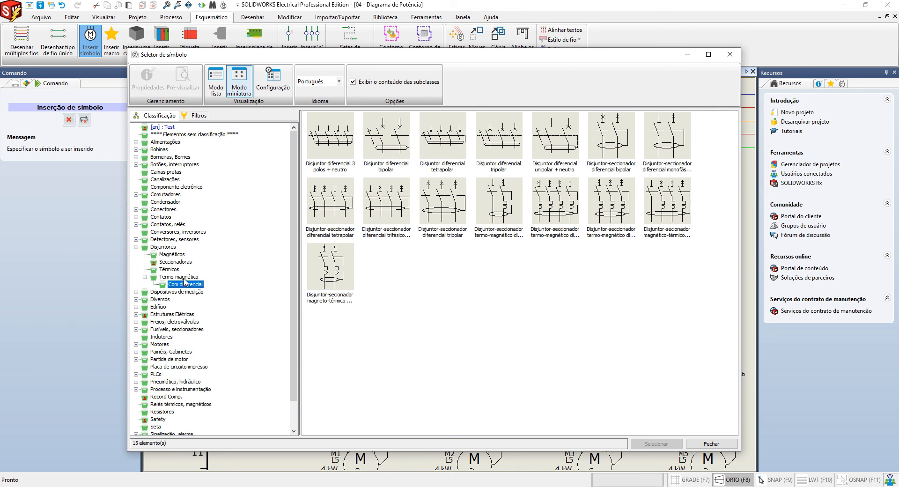
Pick the three-pole Disjuntor termo-magnético from the Termo-magnético class and place it beside CB1, below fuse F1
click(183, 278)
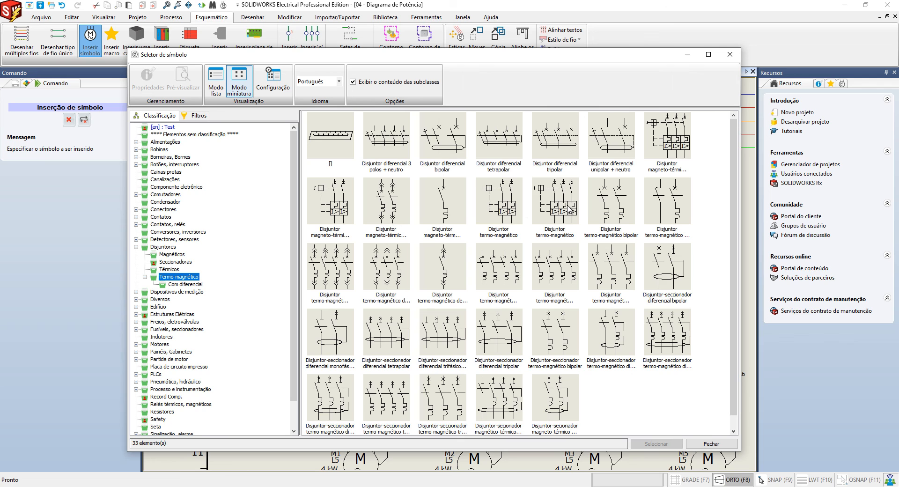
click(570, 210)
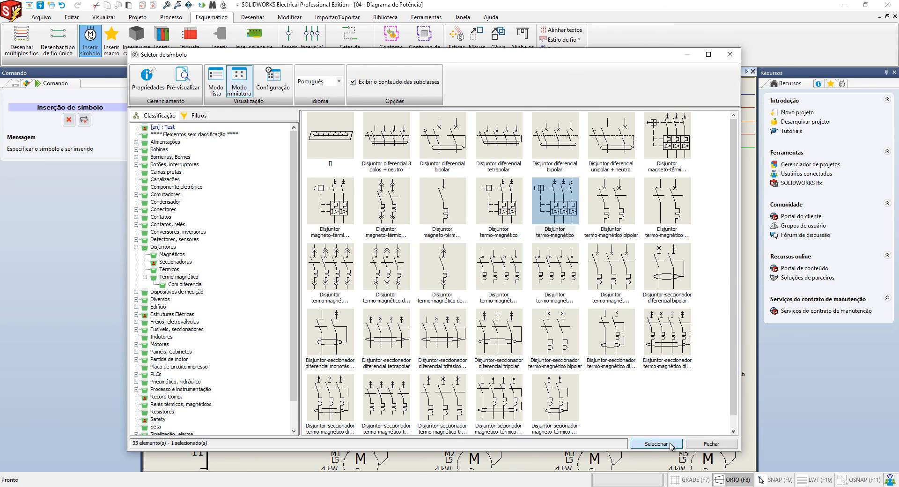
click(656, 443)
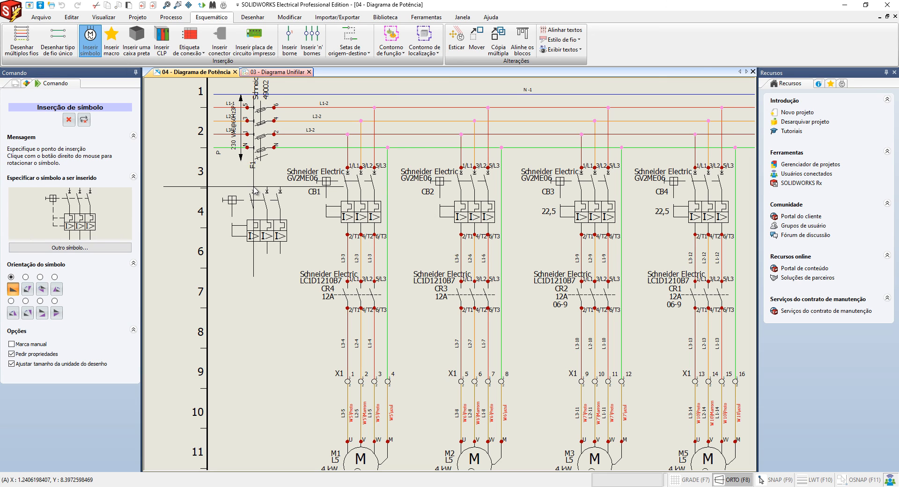
click(255, 190)
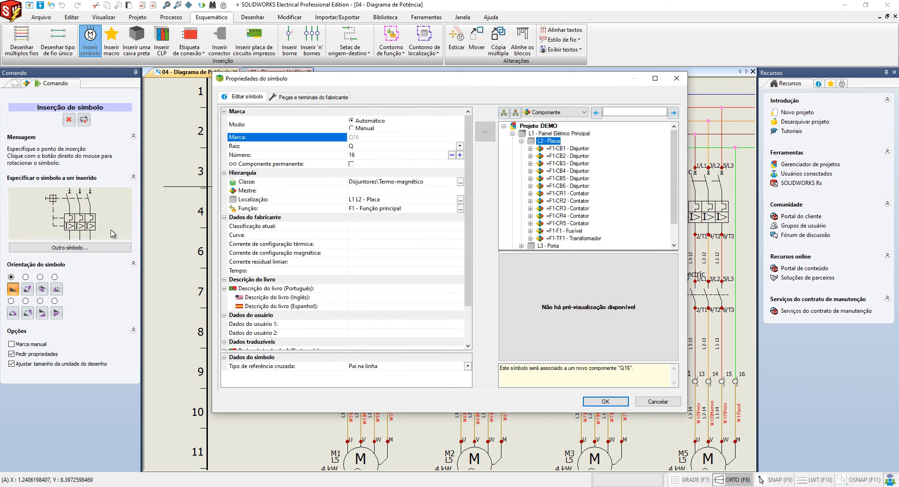
Set the new breaker symbol's mark root to CB in its properties
click(245, 146)
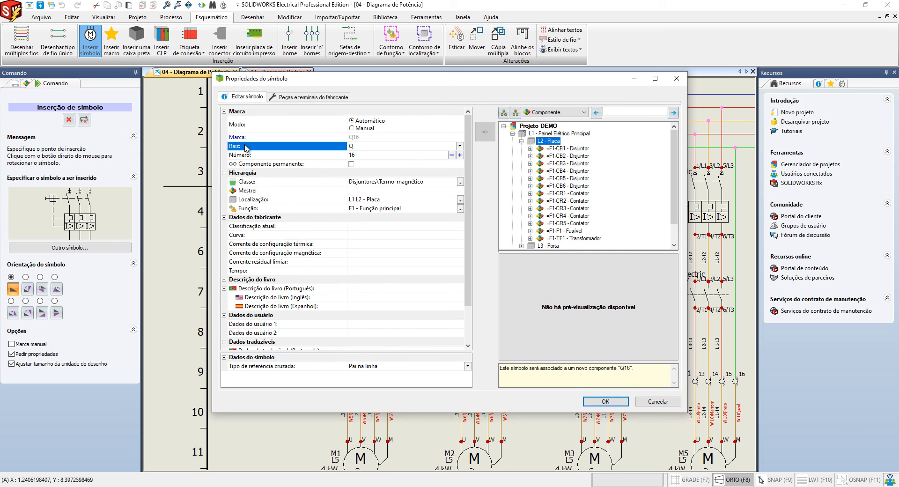
click(459, 145)
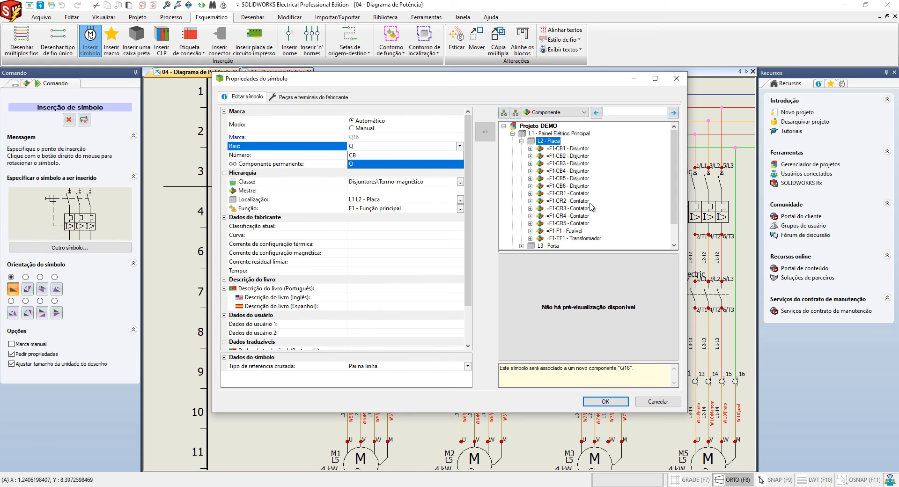
scroll(604, 209, down, 1)
scroll(605, 211, up, 1)
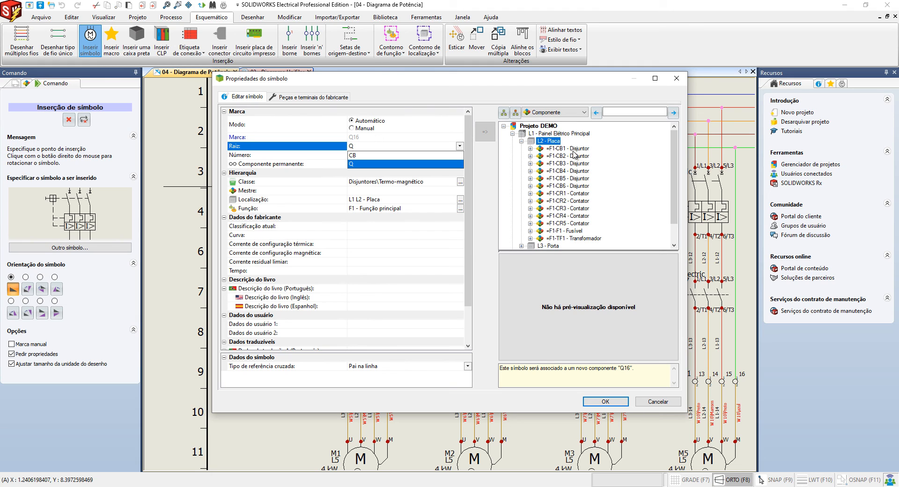
click(369, 155)
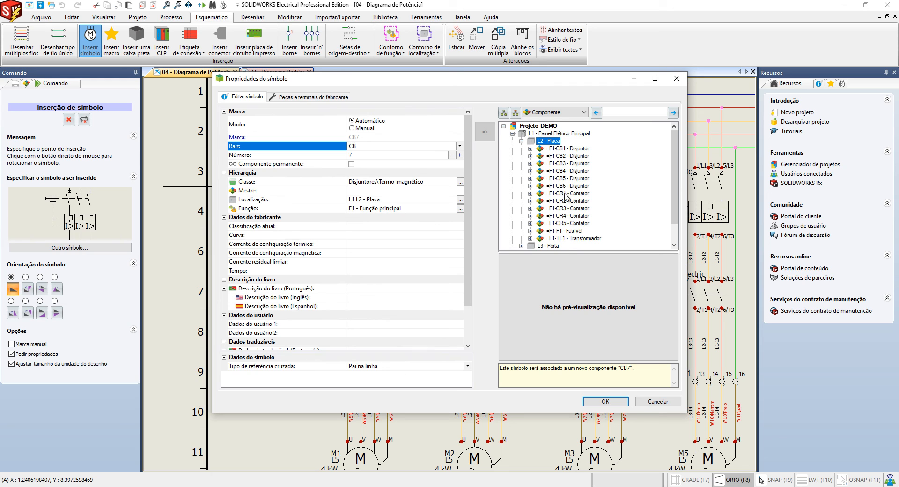
Assign the breaker to location L2 - Placa and function F1 - Função principal
click(460, 199)
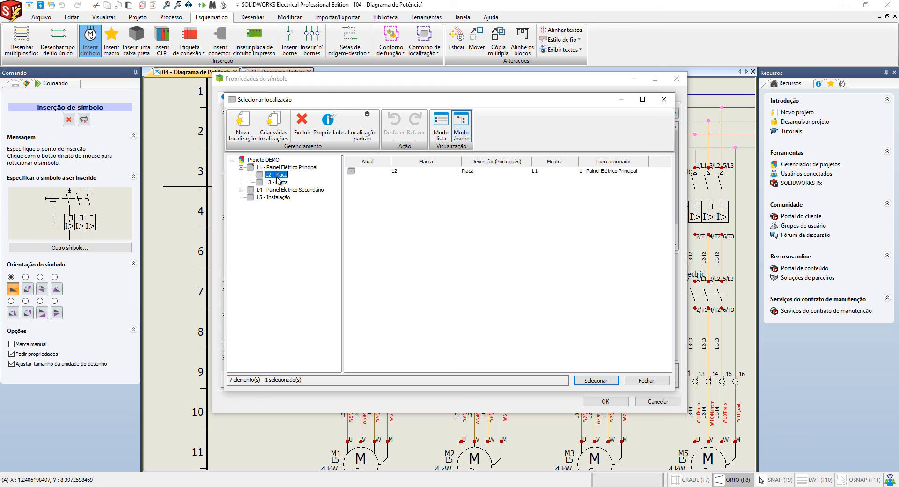
click(596, 380)
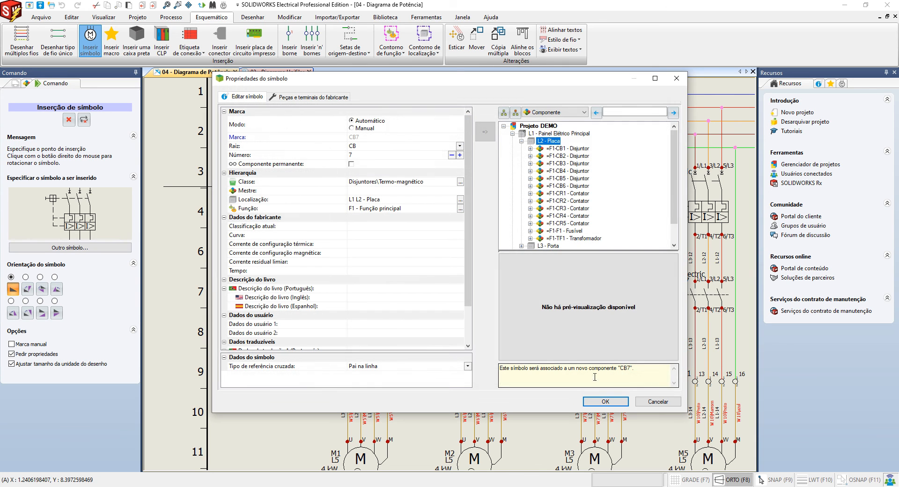
click(460, 209)
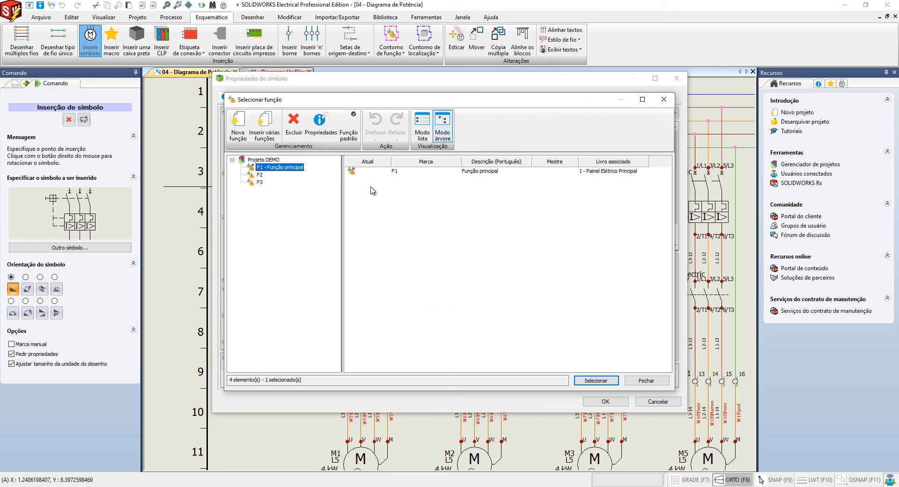
click(602, 380)
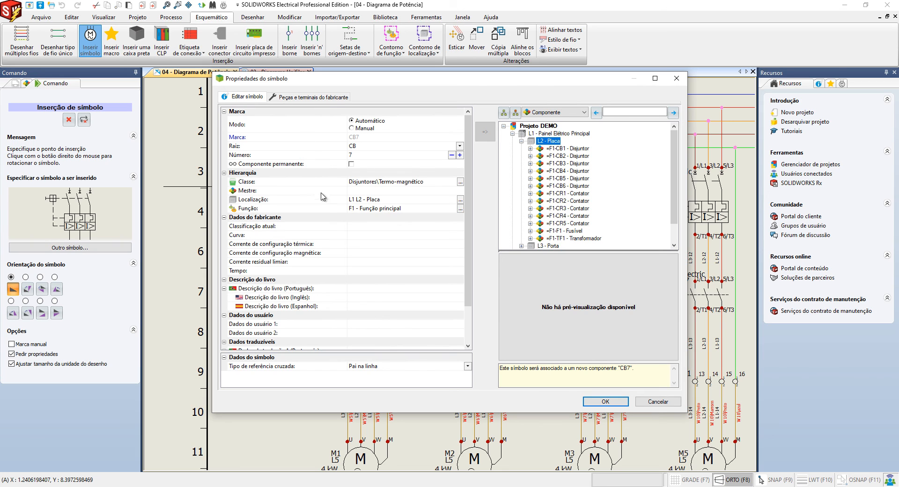
Widen the terminal description column in the breaker's manufacturer parts, and open and enlarge the part selection dialog
click(317, 97)
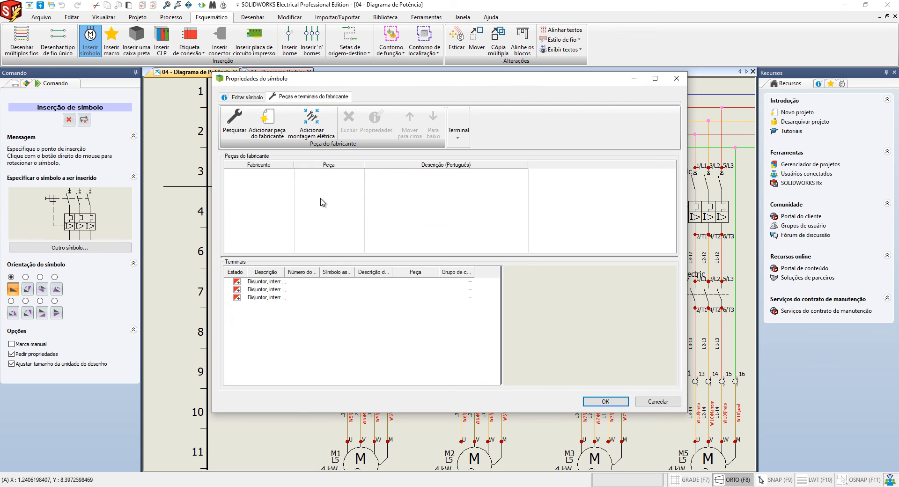
drag(284, 270, 302, 270)
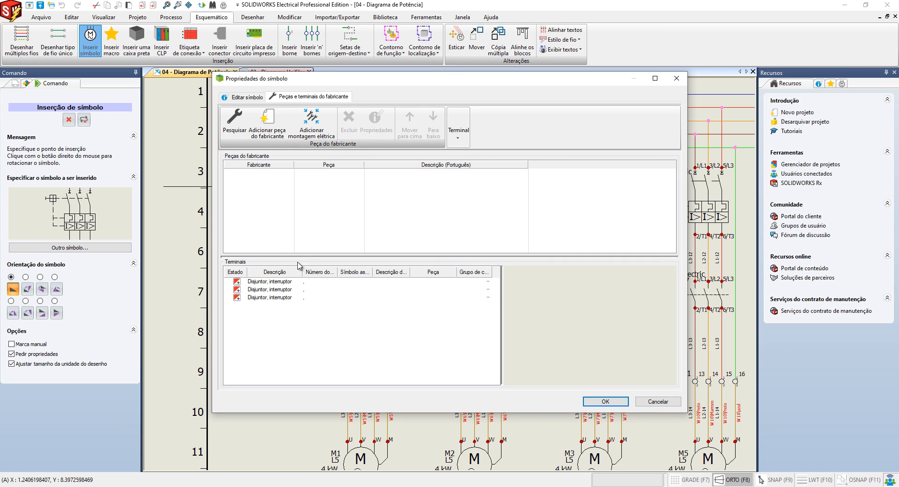
click(239, 129)
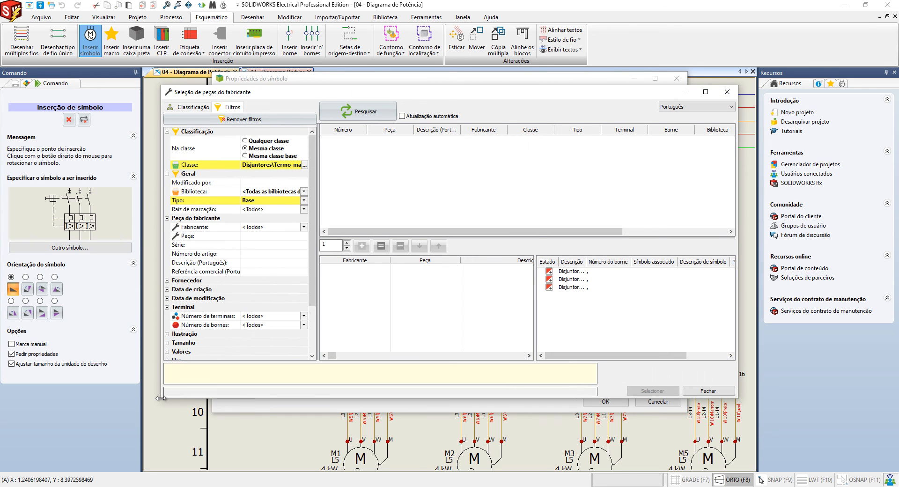
drag(158, 403, 74, 461)
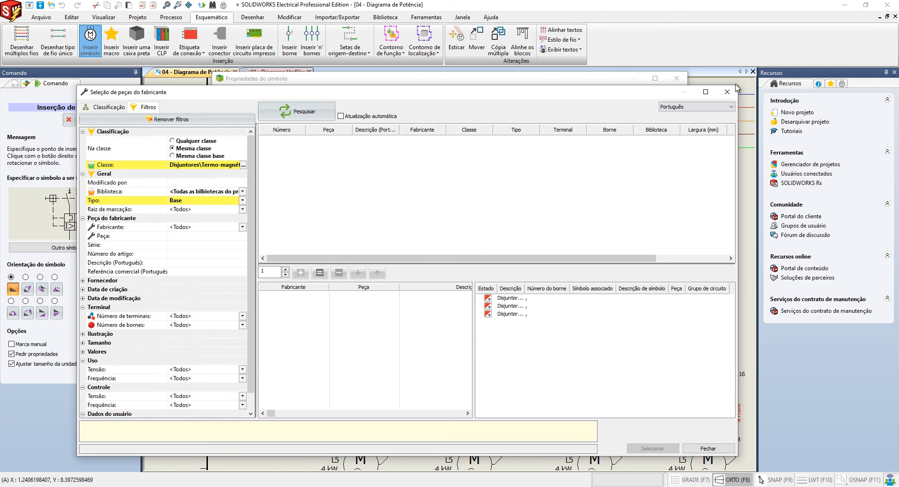
drag(739, 85, 746, 52)
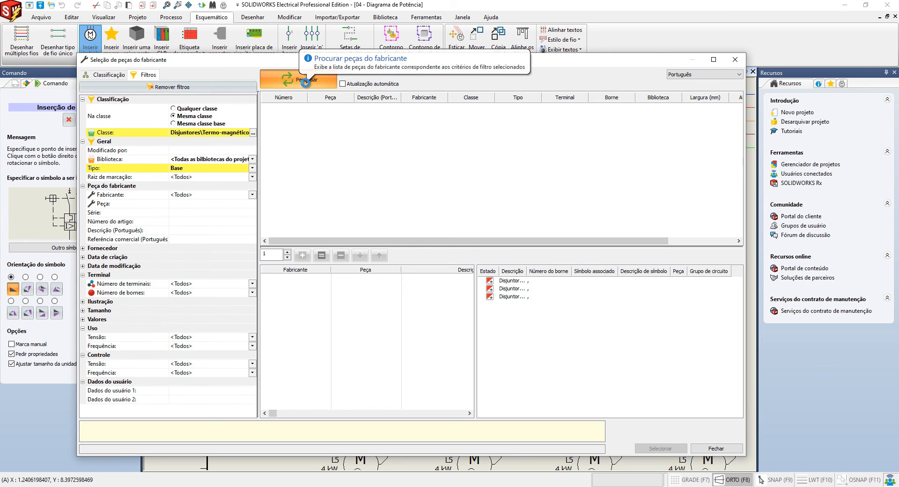
Search for manufacturer parts of type Base in the Disjuntores\Termo-magnético class and skim the list
click(307, 85)
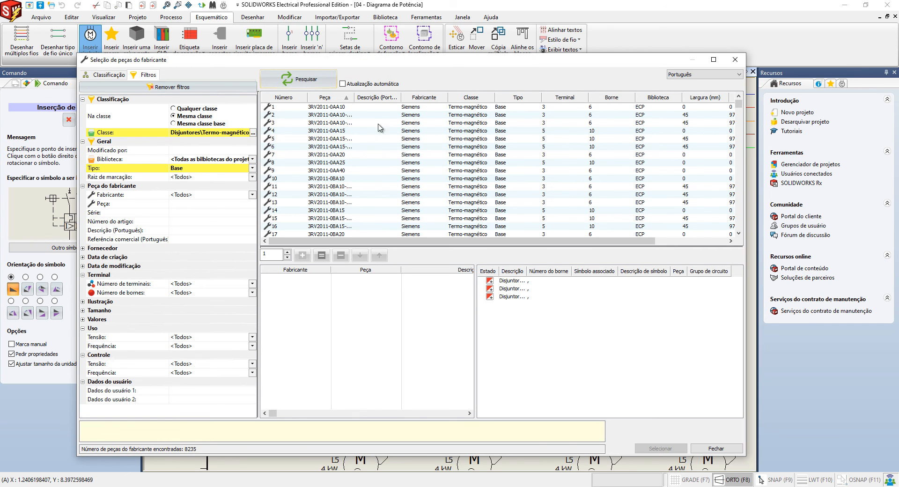
scroll(377, 155, down, 3)
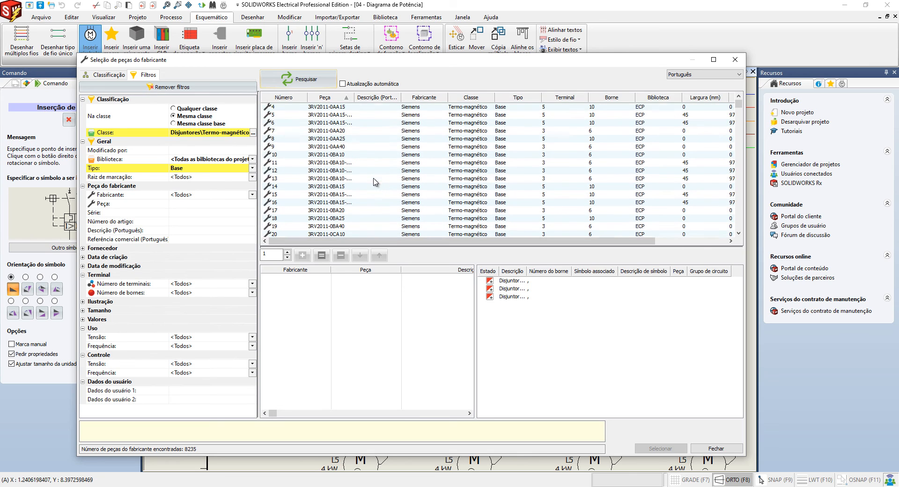
scroll(376, 181, up, 3)
Filter the manufacturer parts by Schneider Electric, run the search and browse the listed parts
click(252, 195)
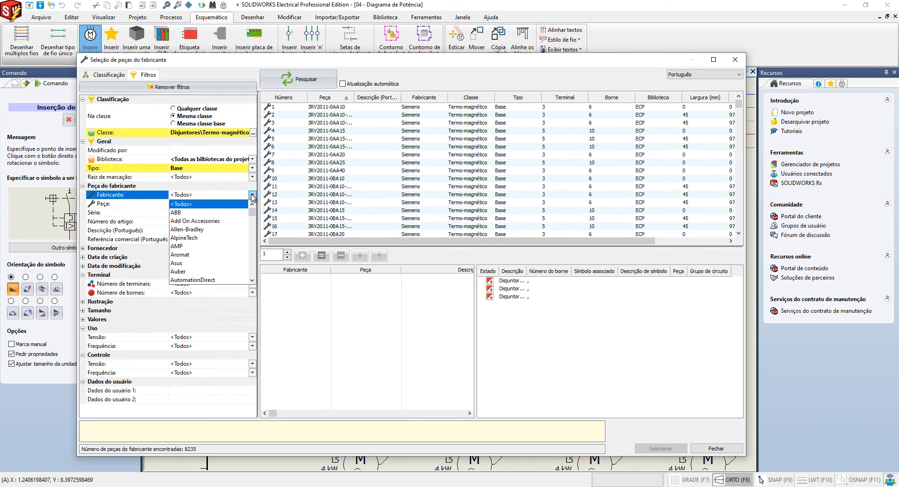
scroll(222, 229, down, 10)
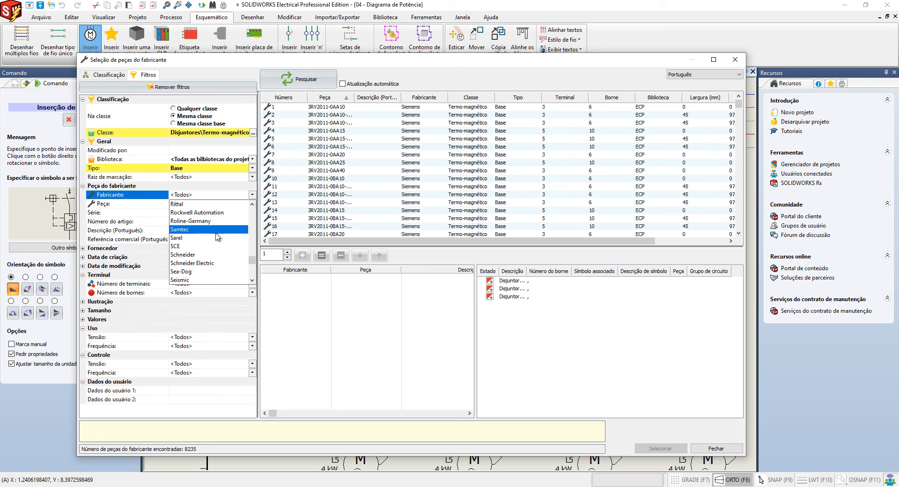
click(211, 262)
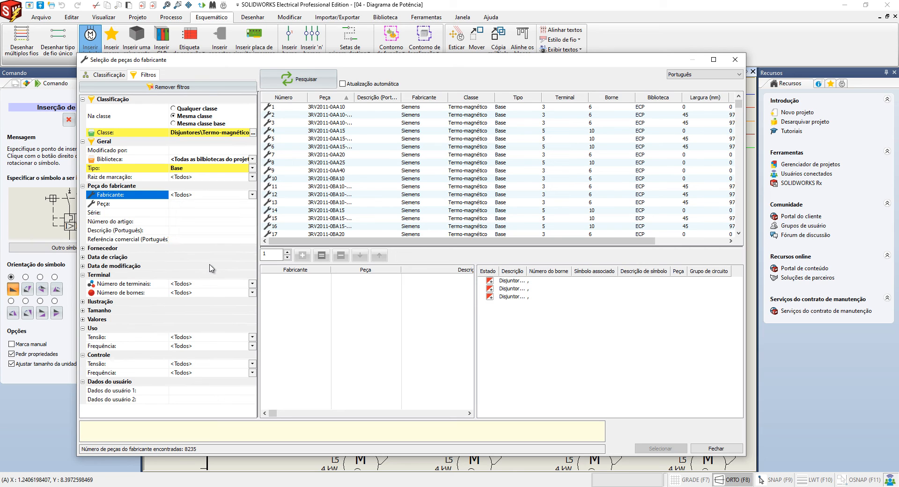
click(204, 206)
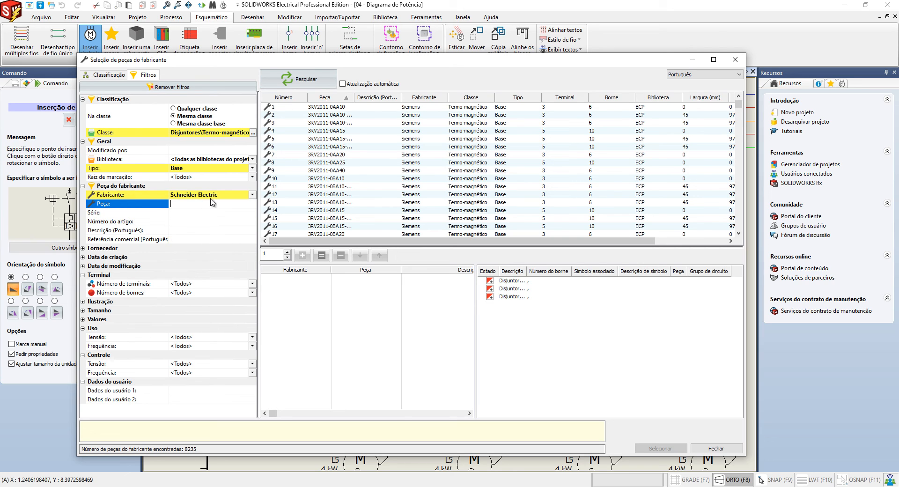
click(305, 80)
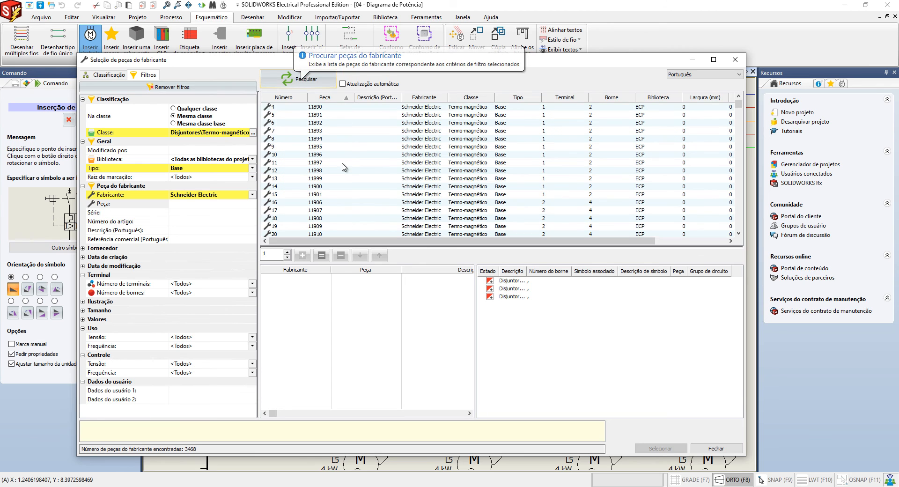
scroll(344, 167, down, 20)
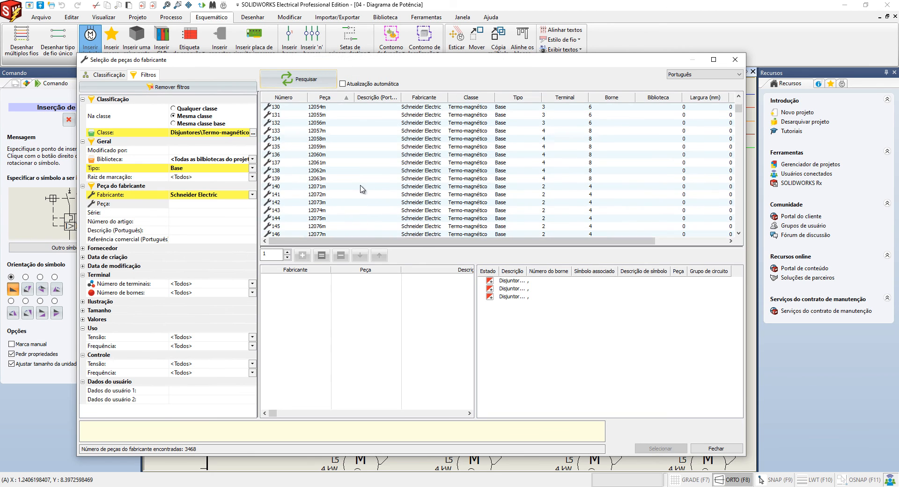
scroll(363, 190, down, 20)
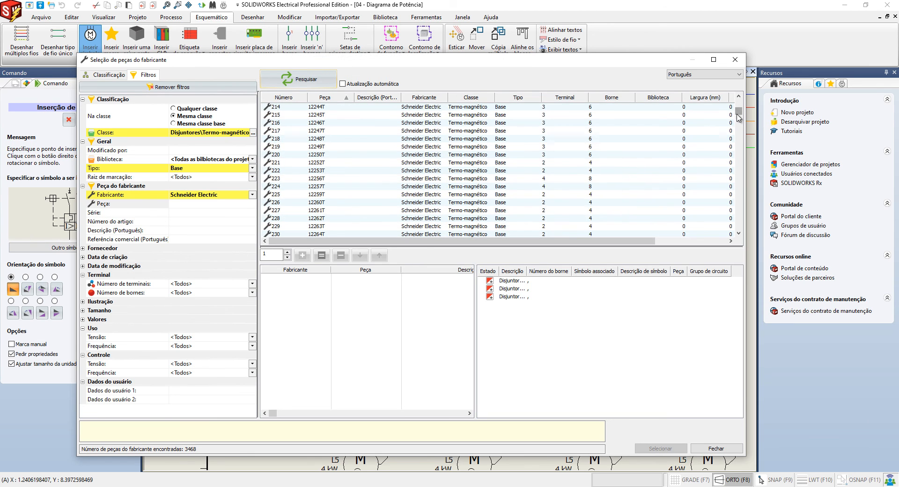
drag(737, 115, 738, 165)
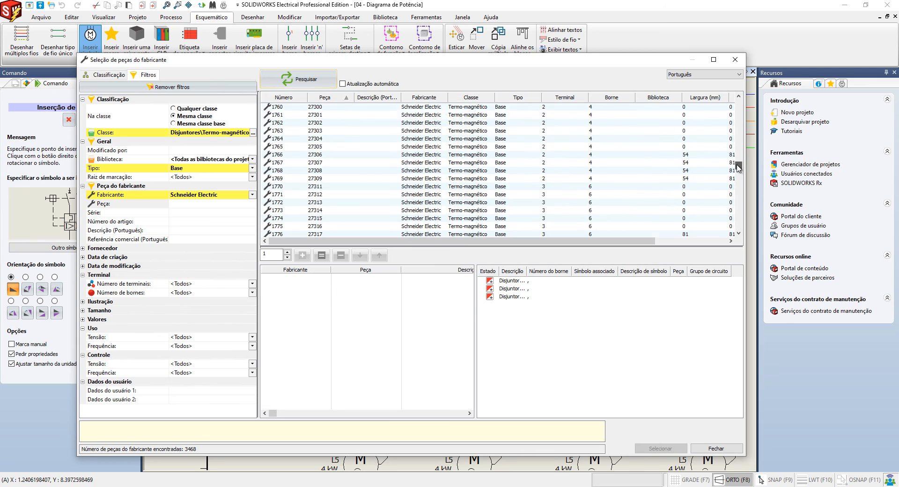
Narrow the part filter to 3 terminals, repeat the search and look through the list
click(251, 284)
click(177, 329)
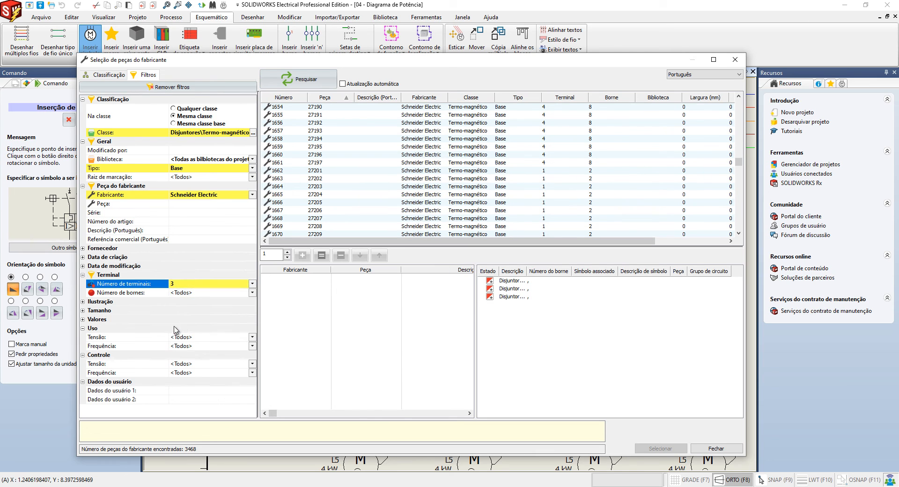
click(293, 80)
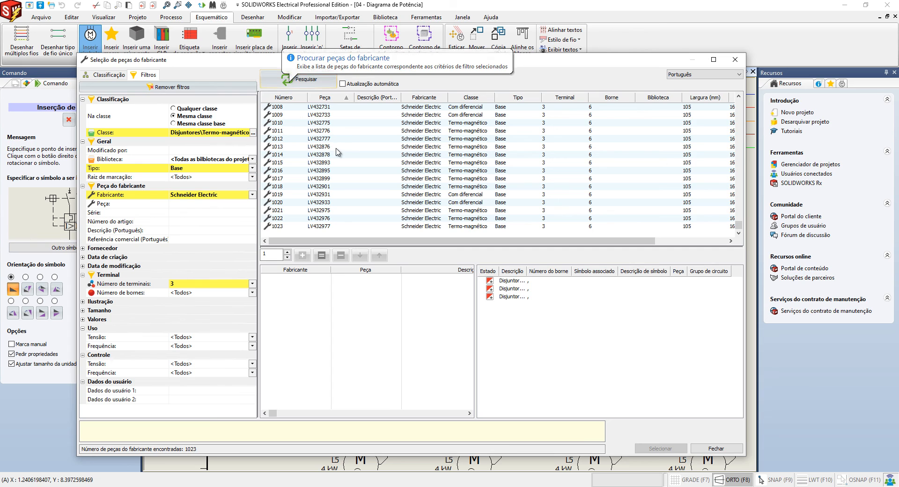
scroll(407, 164, up, 5)
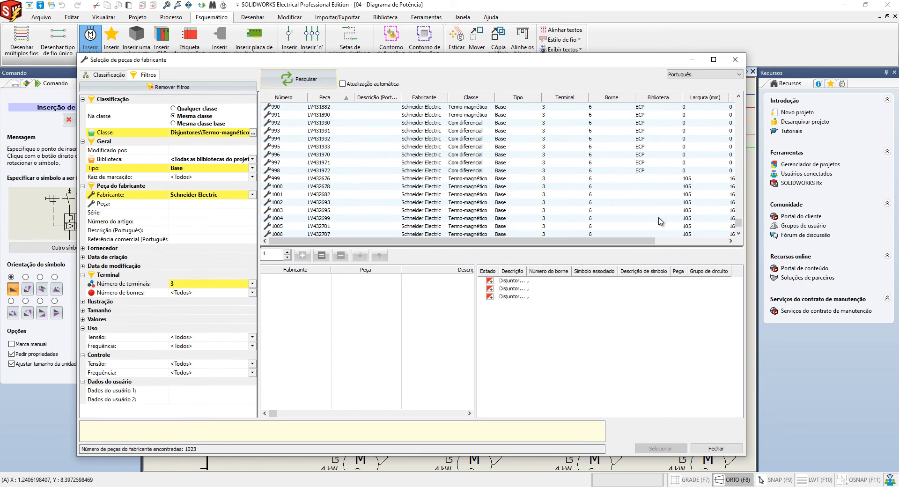
Look back through the part list and search for Schneider Electric parts whose reference contains GV2ME
scroll(660, 221, up, 20)
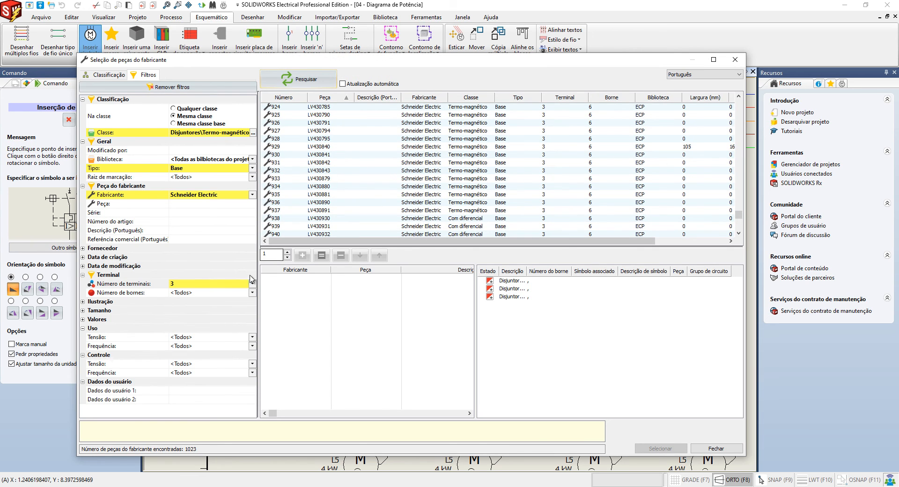
drag(741, 216, 739, 190)
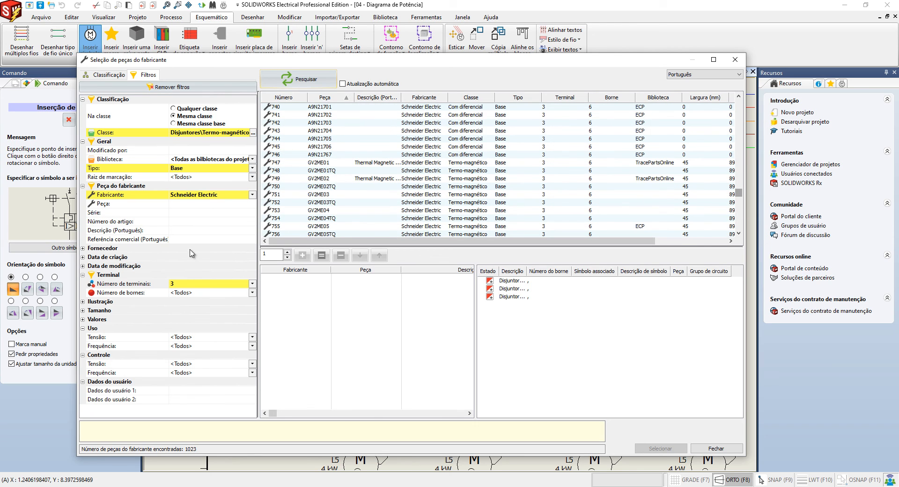
click(179, 203)
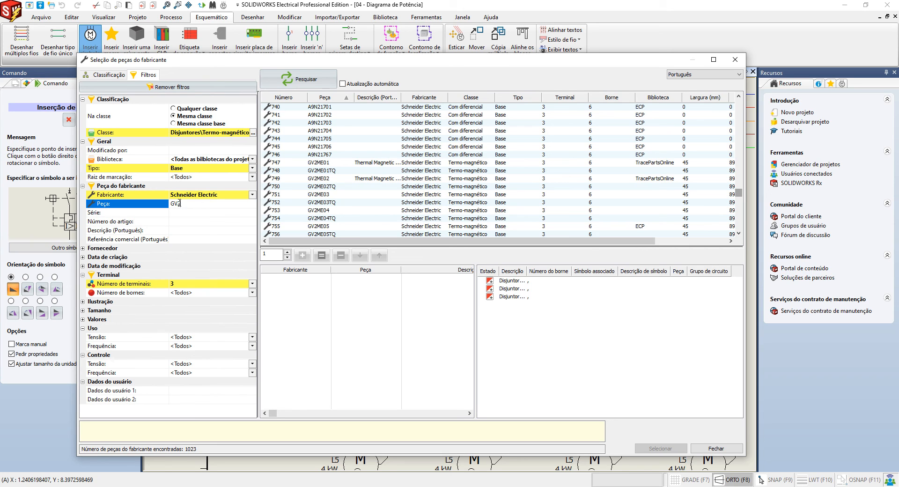
click(305, 79)
Compare the terminal numbers of several GV2ME parts, including GV2ME023, GV2ME32TQ, GV2ME063 and GV2ME163, and widen the terminal description column
click(337, 108)
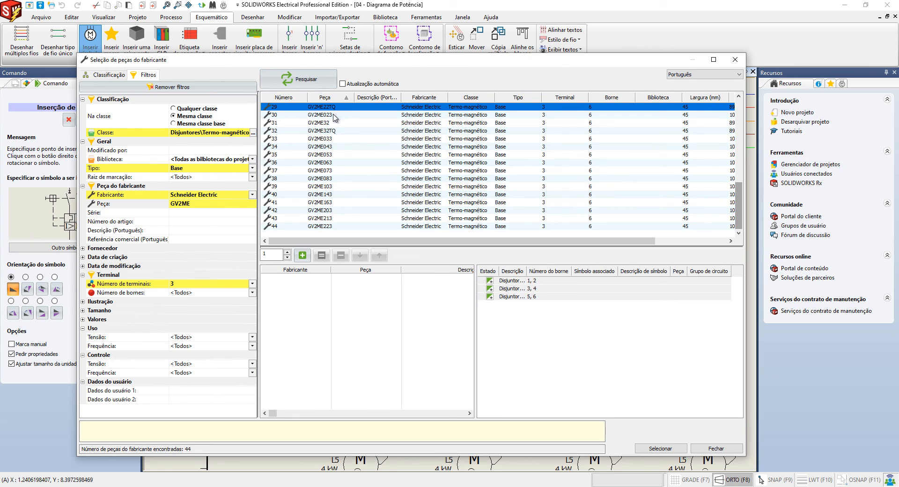
click(334, 115)
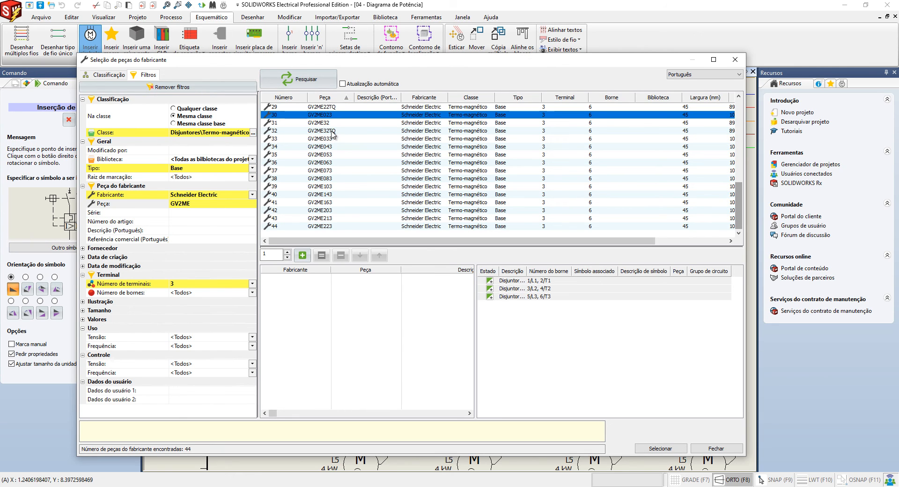
click(332, 132)
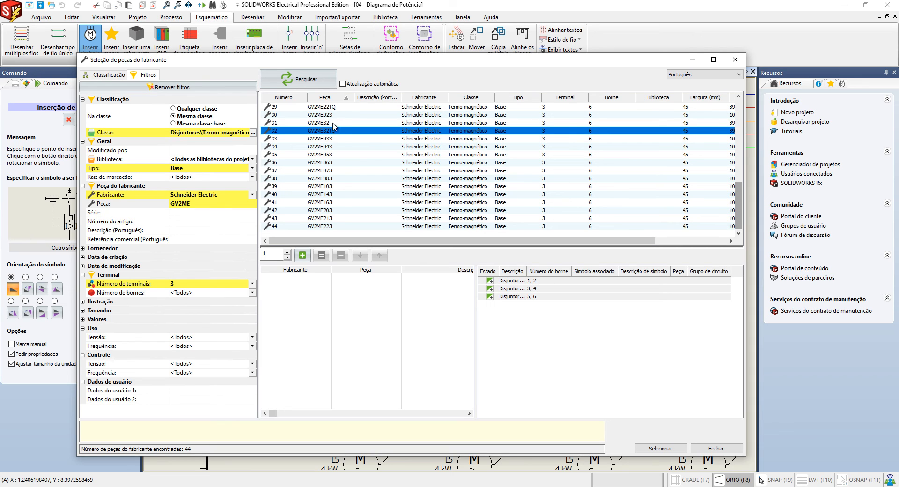
drag(528, 272, 562, 268)
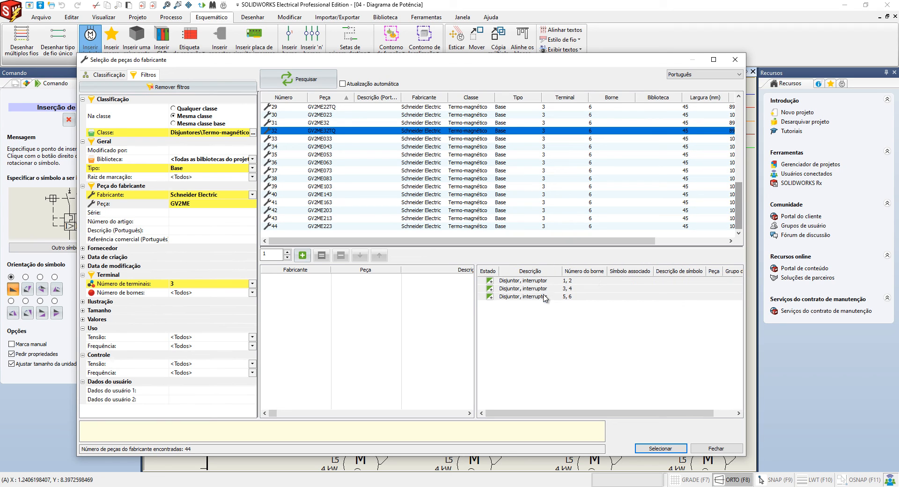
click(334, 163)
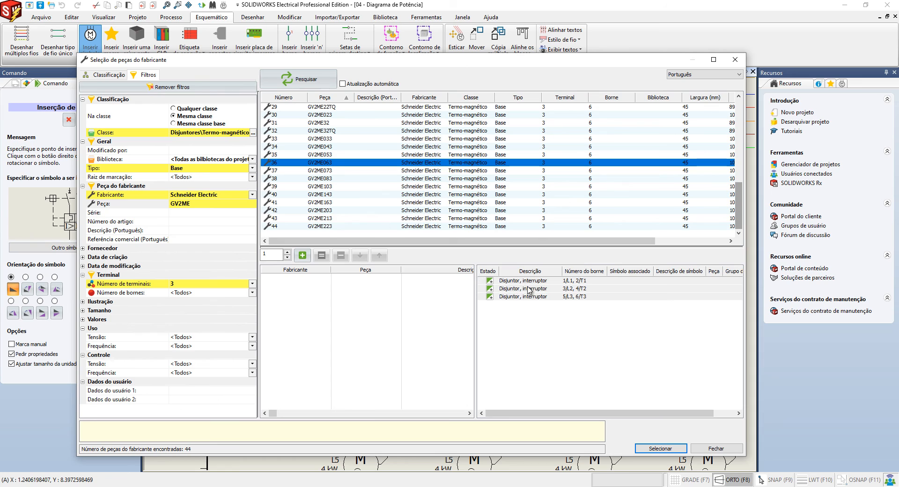
click(328, 181)
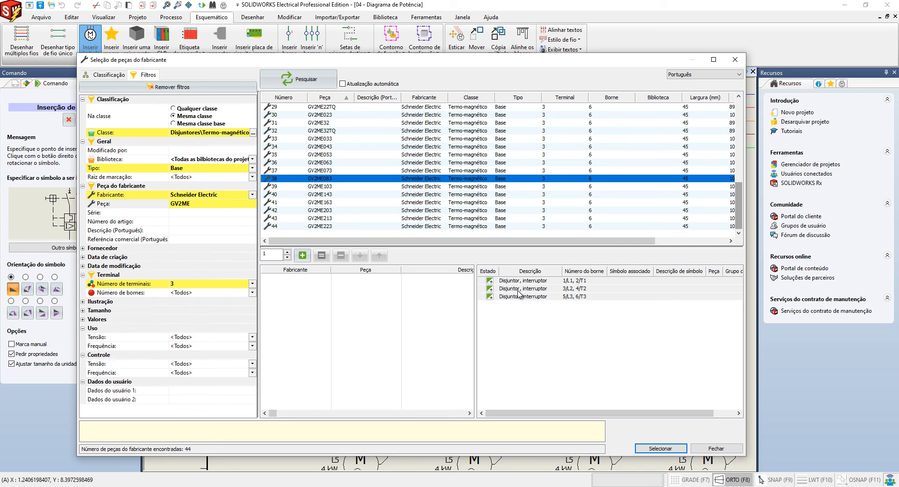
click(334, 203)
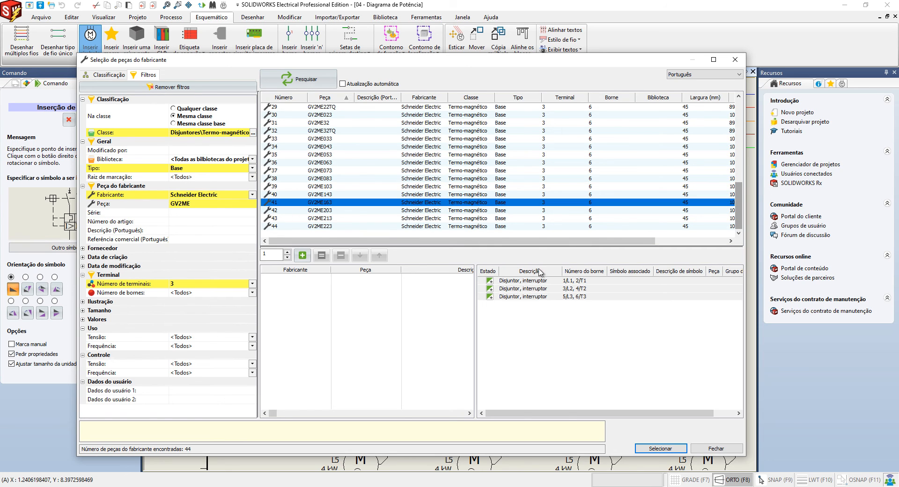
Remove the terminal count restriction from the part filter, repeat the GV2ME search and review the list from its beginning
click(253, 283)
click(252, 283)
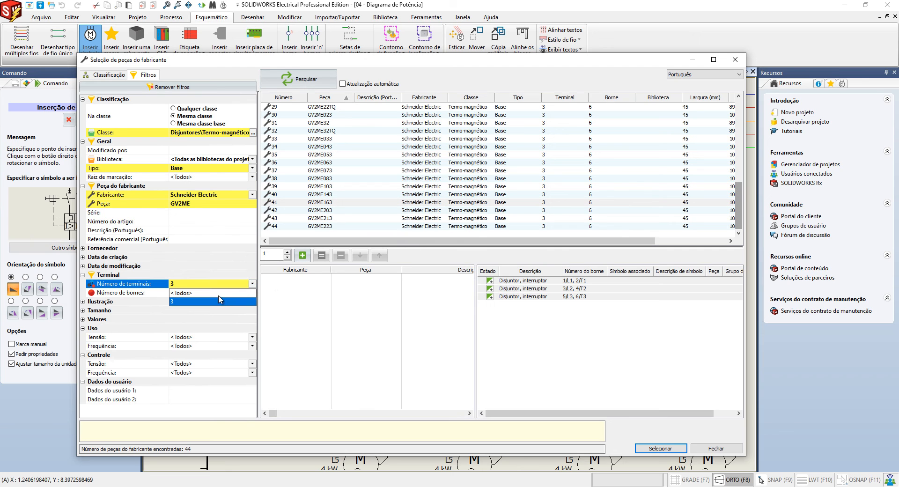
click(219, 293)
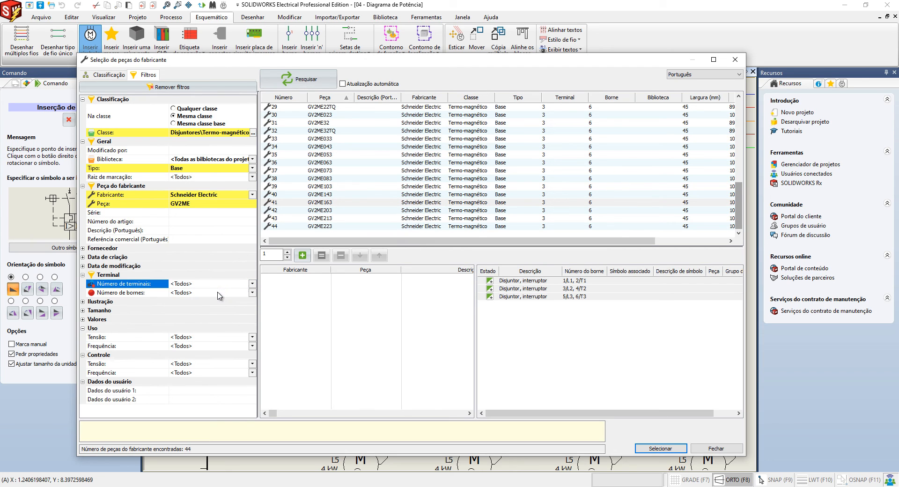
click(282, 88)
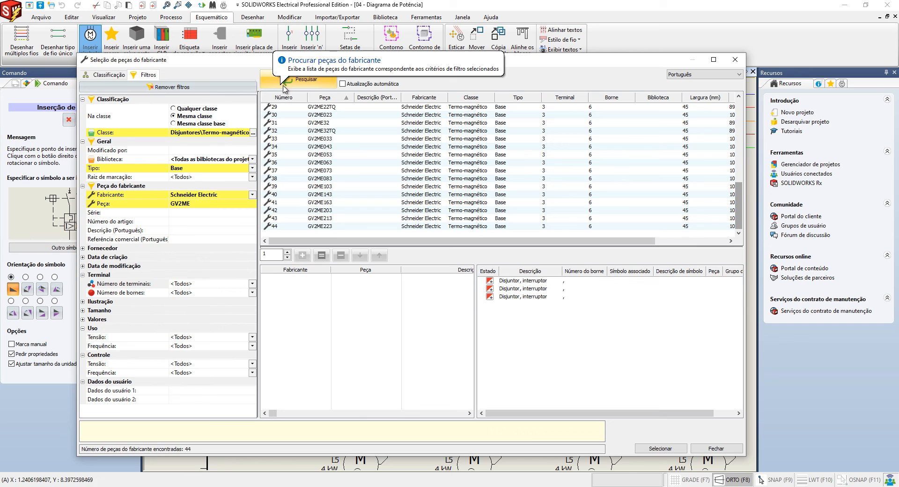
scroll(345, 164, up, 9)
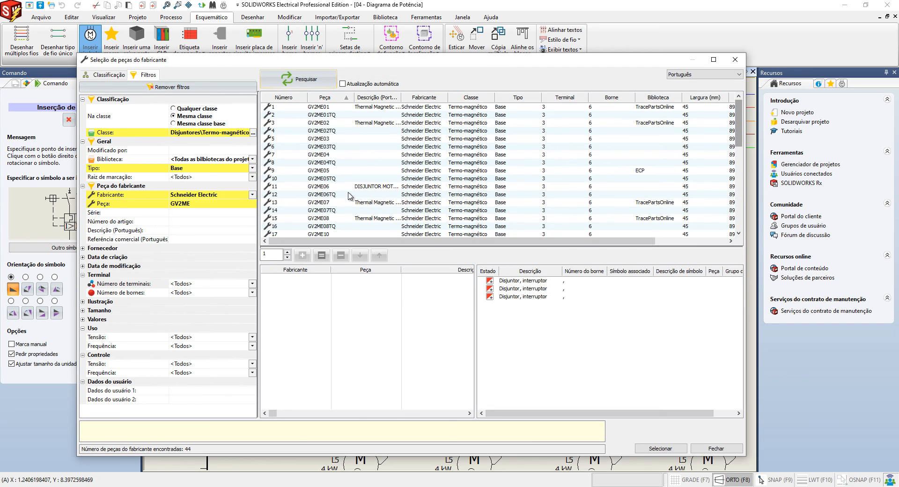
Clear the GV2ME reference filter, search for parts with 2 terminals and check how part 11911 matches the breaker's terminals
click(201, 206)
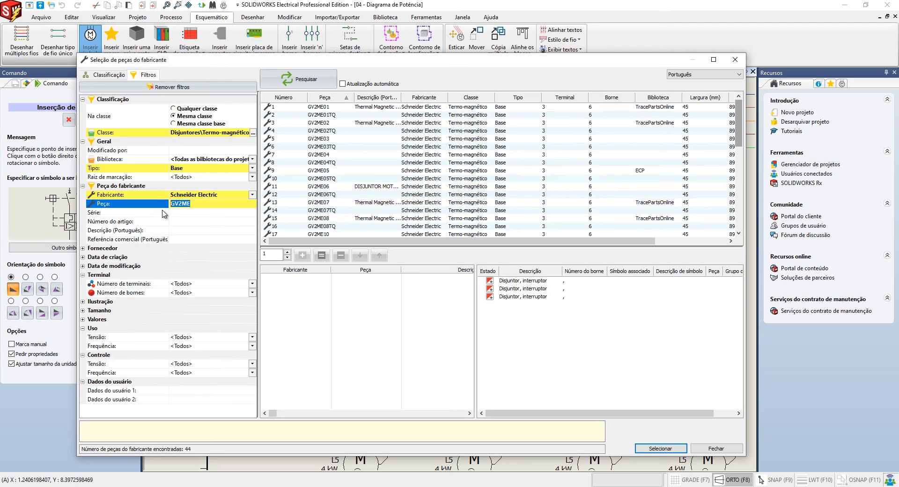
key(BackSpace)
click(252, 283)
click(177, 321)
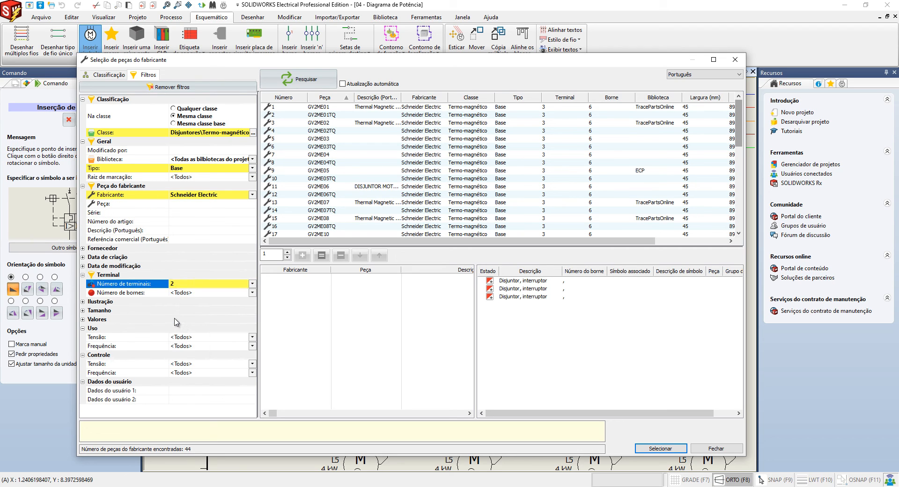
click(300, 80)
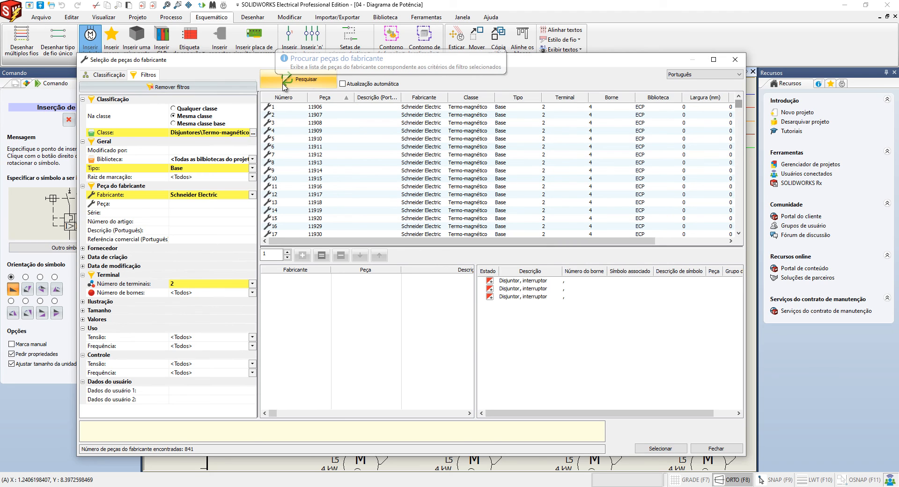
click(342, 147)
click(518, 297)
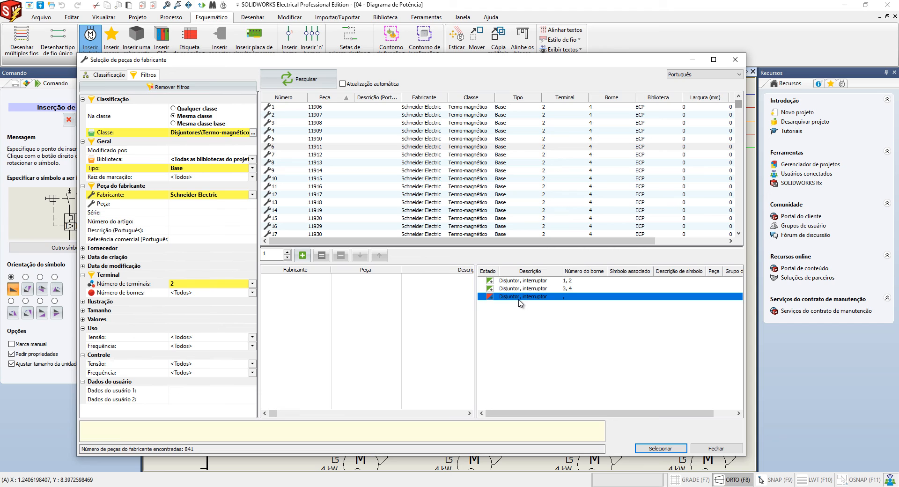
Search for parts with 1 terminal and check how part 11894 matches the breaker's terminals
click(252, 284)
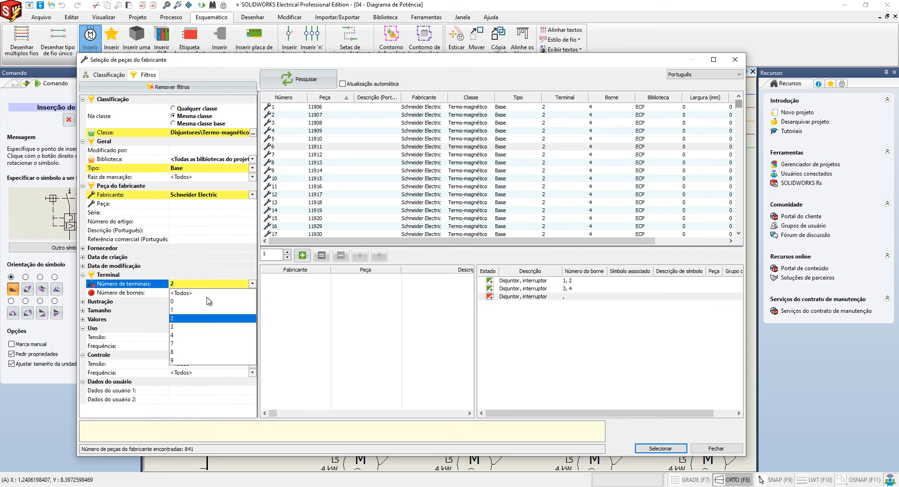
click(193, 309)
click(300, 85)
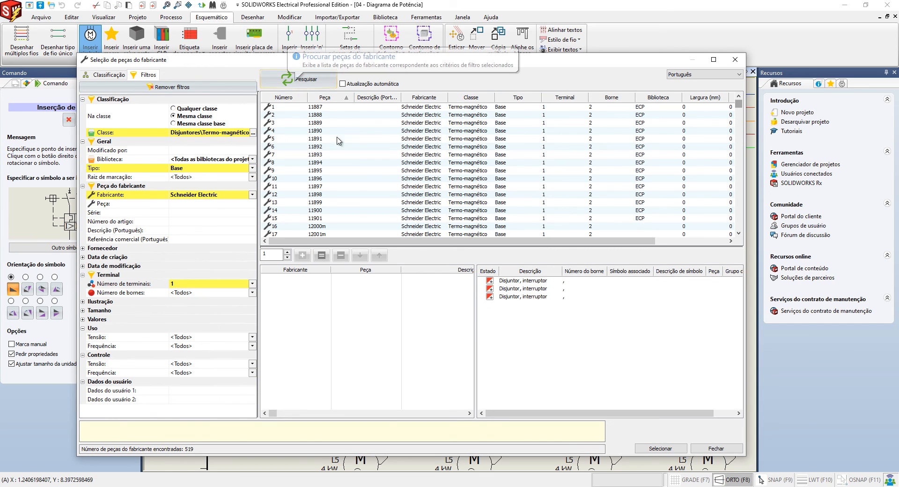
click(344, 162)
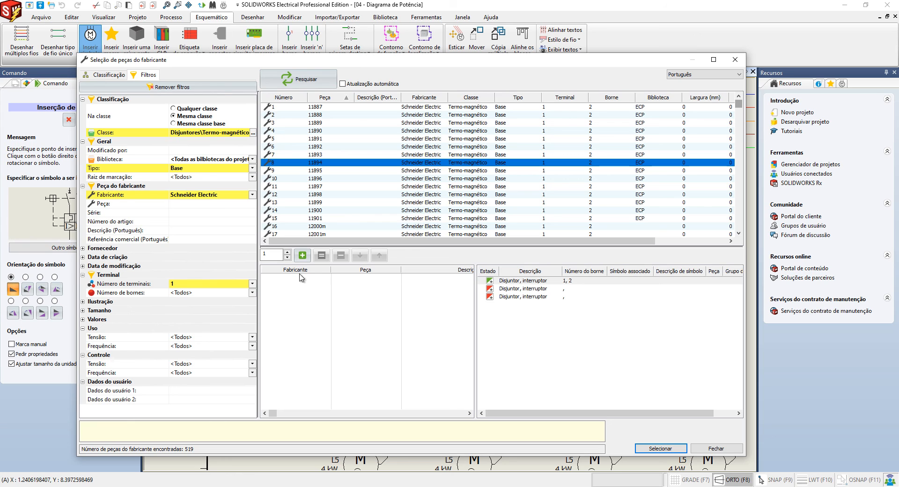
Search for parts with 4 terminals and check how part 11974 and its extra terminal match the breaker
click(251, 284)
click(190, 338)
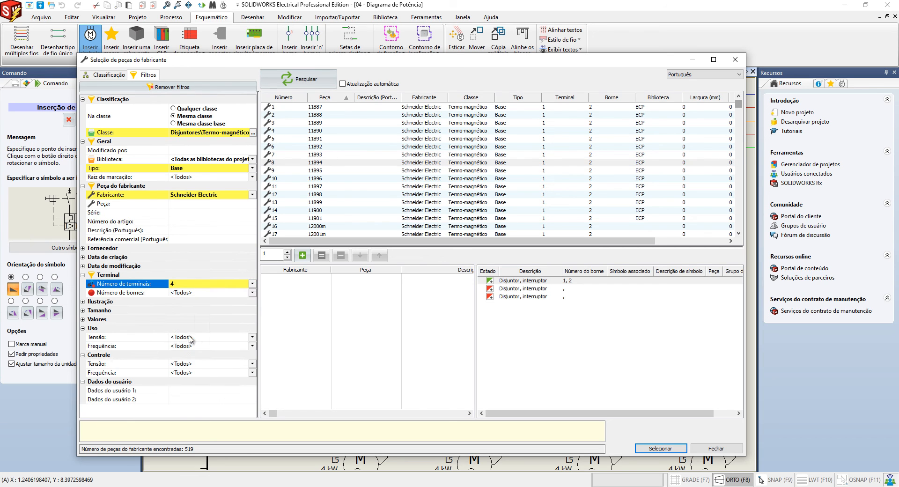
click(288, 87)
click(338, 163)
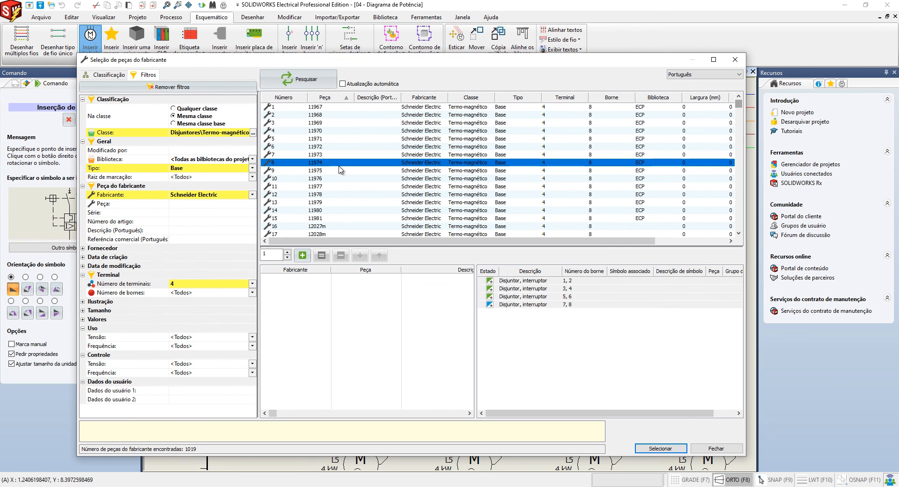
click(531, 305)
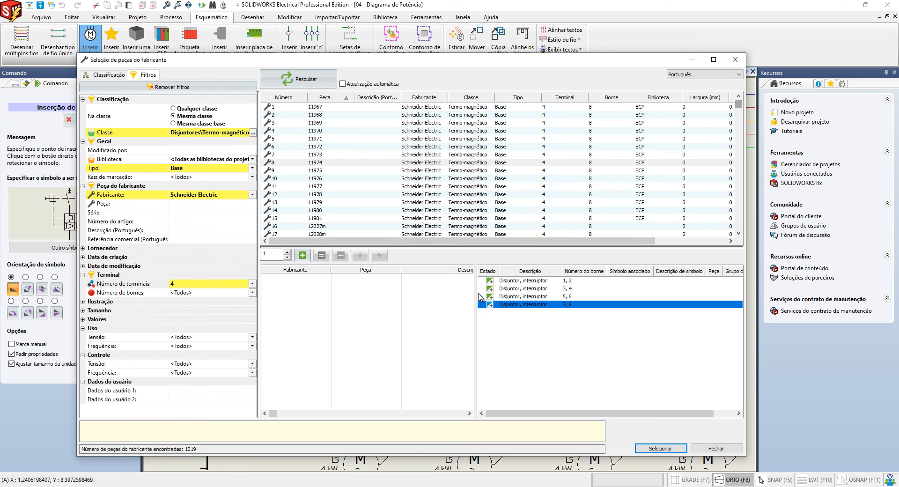
Reset the terminal count filter to all and search for parts with the reference GV2ME
click(253, 284)
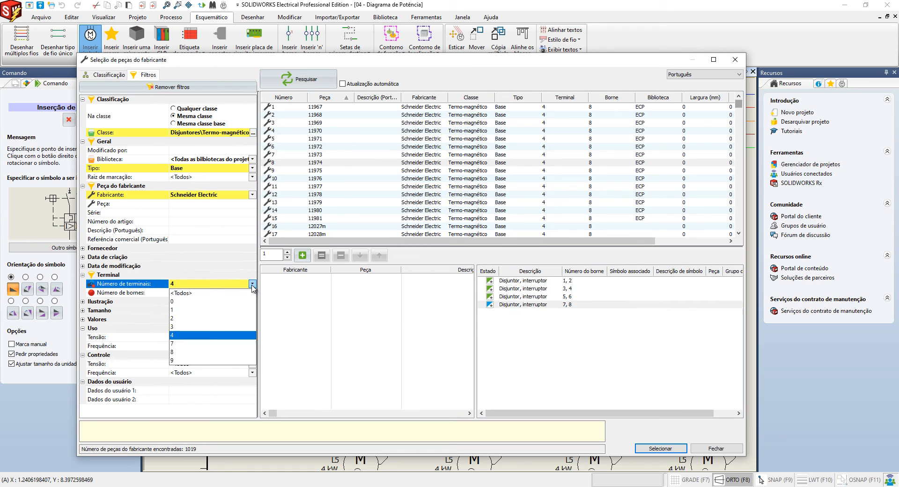
click(223, 293)
click(198, 207)
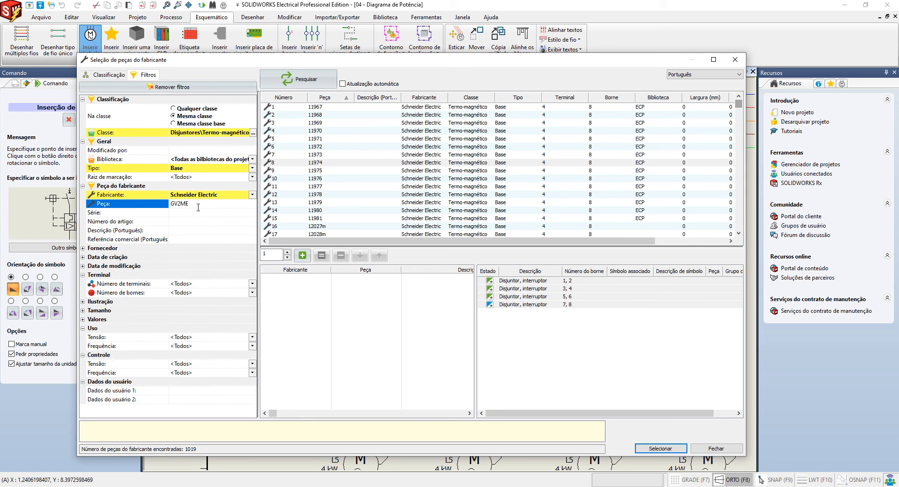
click(300, 89)
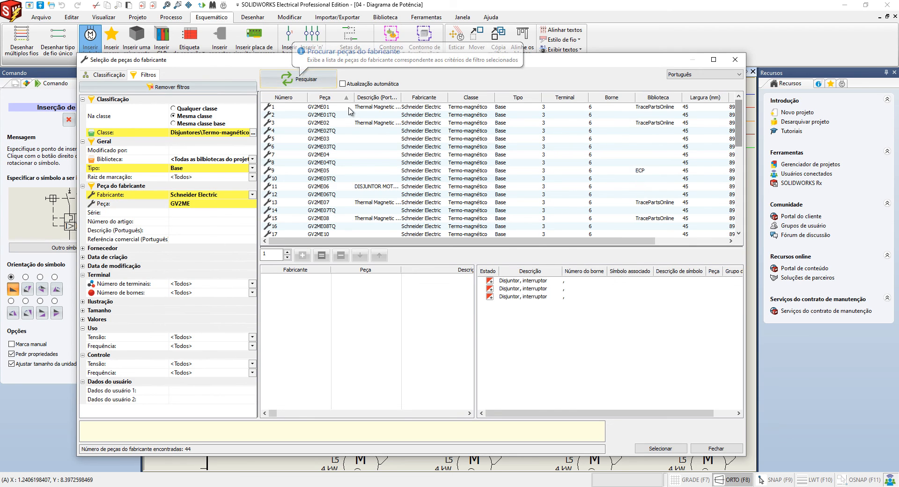
Assign the Schneider Electric part GV2ME01 to the breaker and confirm the part selection and symbol properties
click(348, 108)
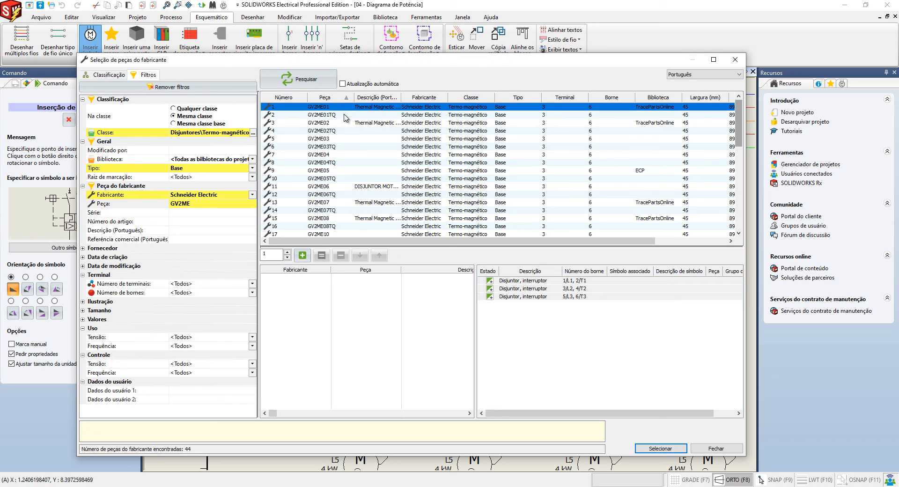
click(302, 255)
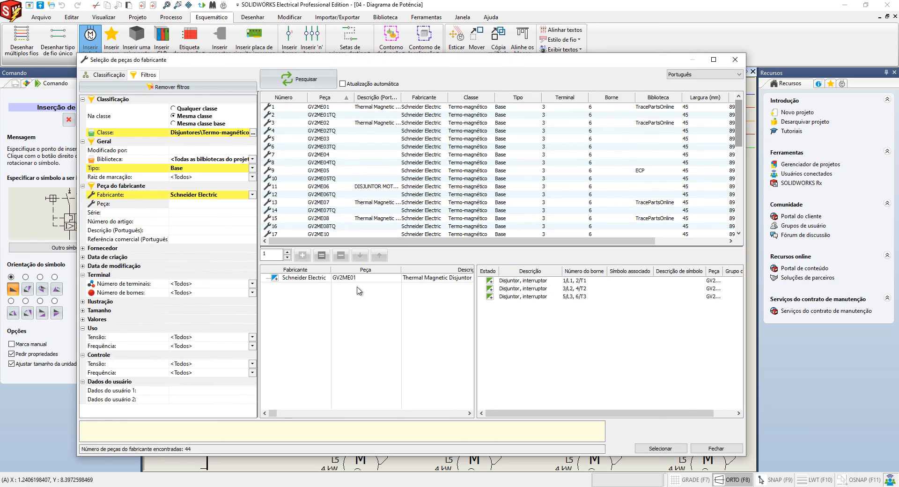
click(658, 448)
click(607, 401)
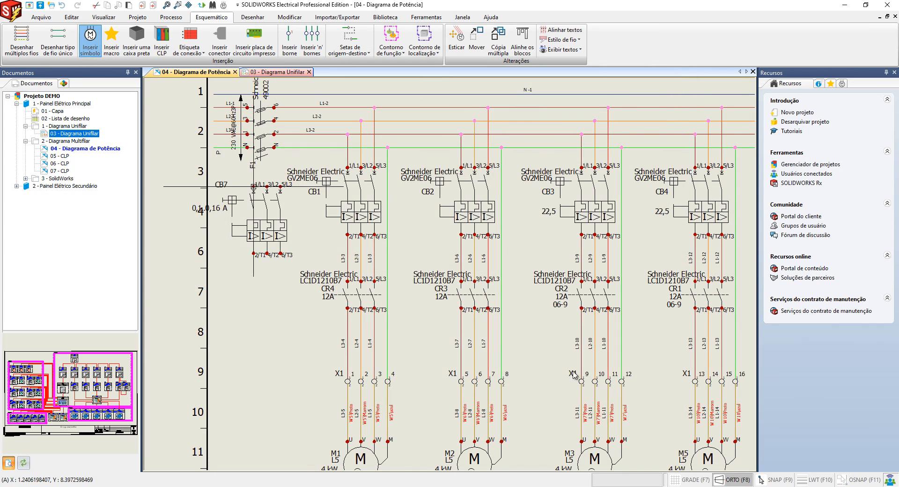
Move breaker CB7 down to rows 8 and 9, just left of the motor M1 circuit
middle_drag(237, 213, 271, 222)
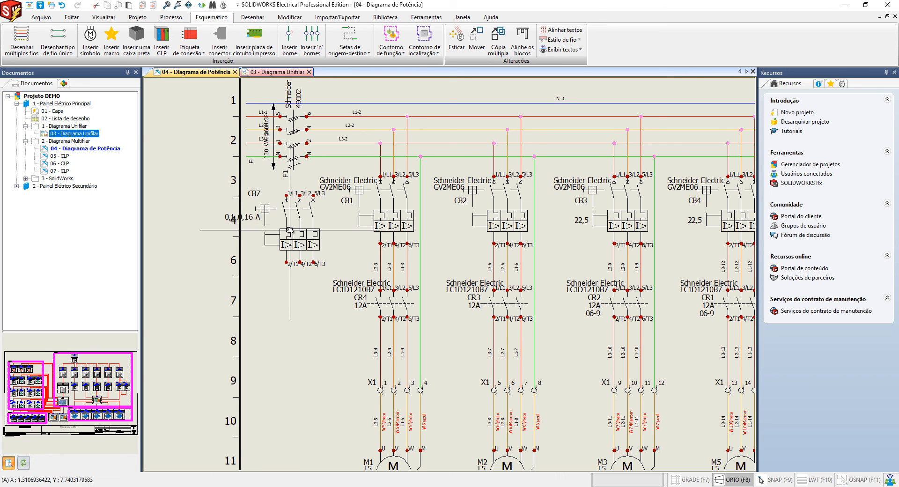
drag(290, 223, 328, 372)
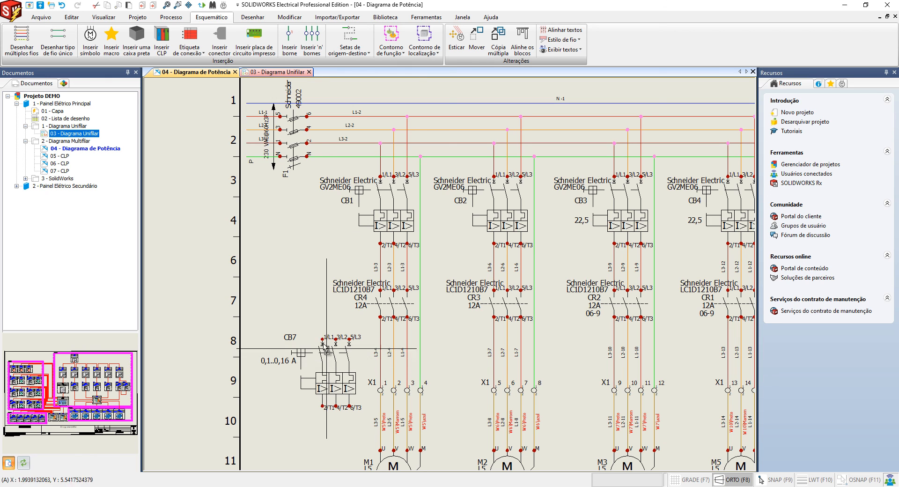
scroll(355, 361, down, 2)
scroll(355, 361, down, 3)
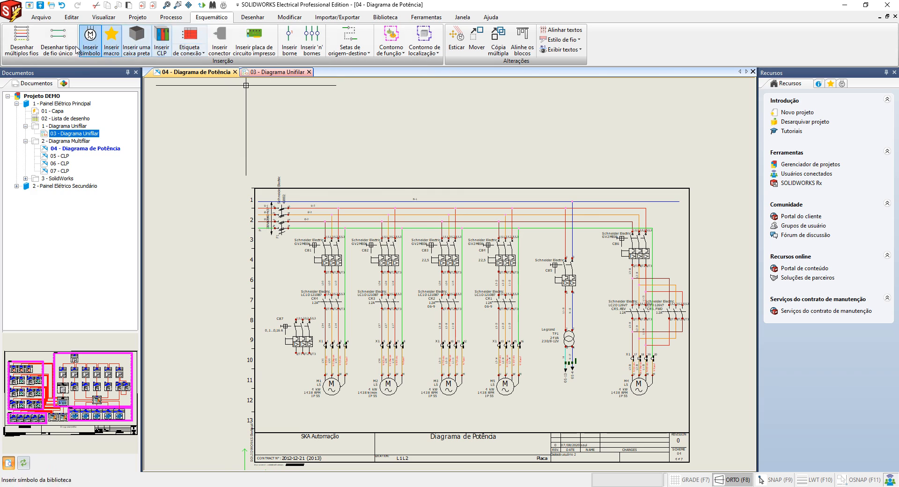
Set the snap spacing of drawing 04 - Diagrama de Potência to 0,05 and change its grid spacing
click(21, 39)
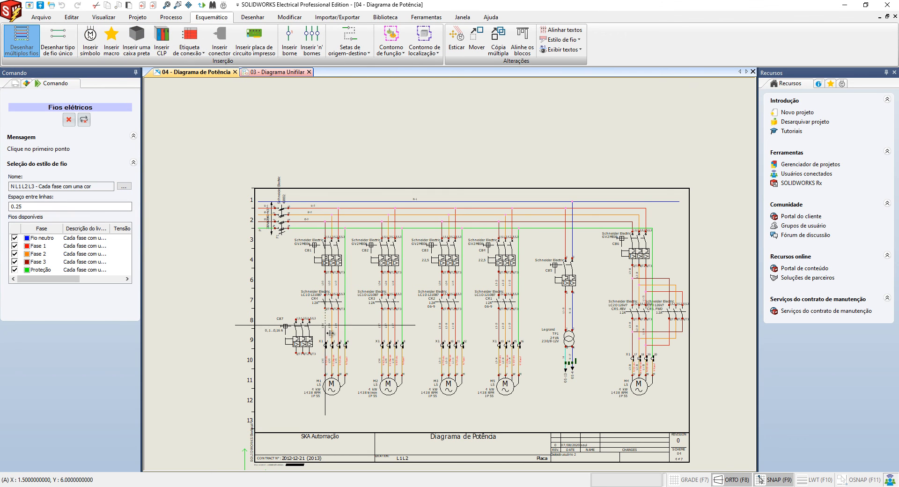
right_click(870, 484)
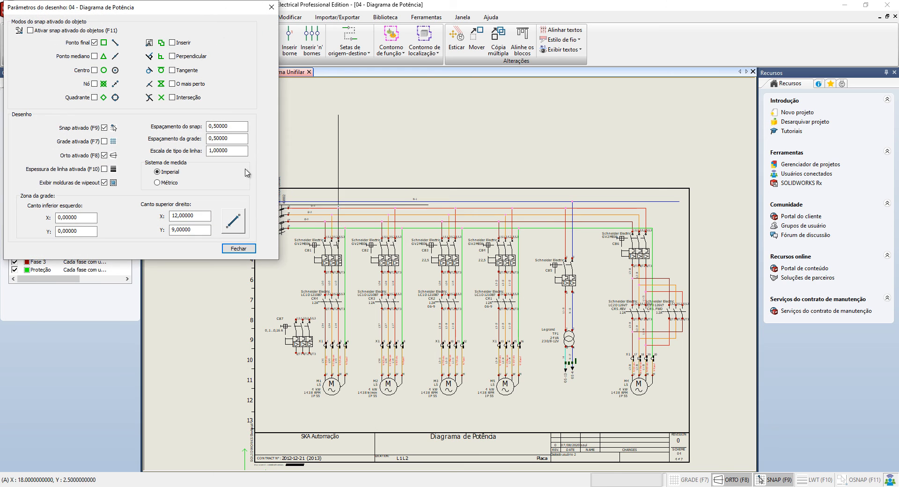
drag(229, 126, 217, 128)
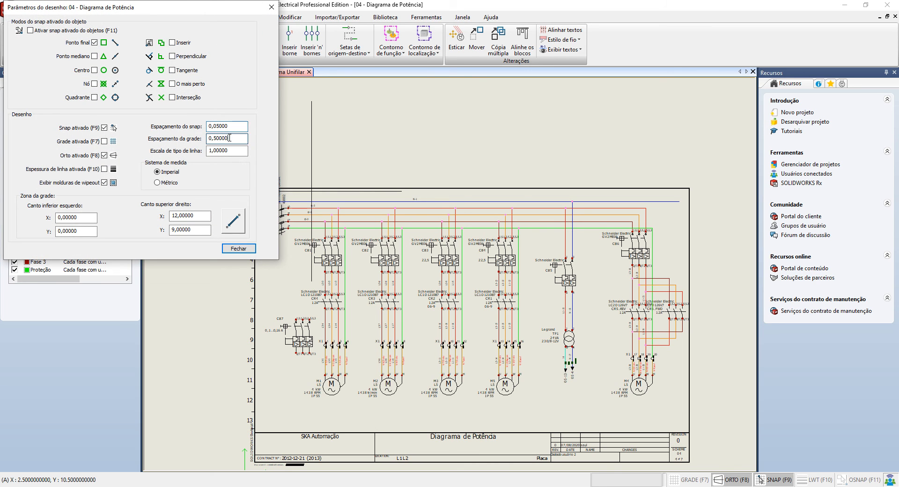
drag(229, 138, 214, 139)
click(238, 249)
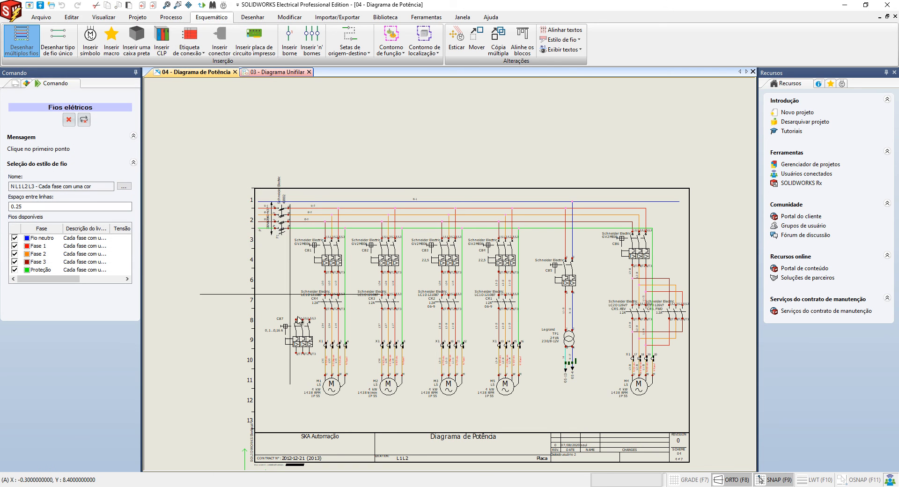
scroll(296, 320, down, 2)
scroll(296, 320, up, 6)
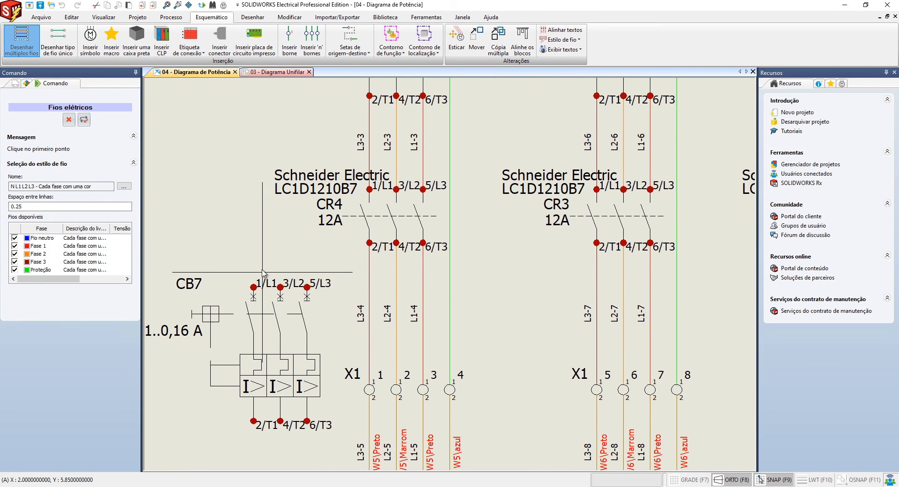
scroll(262, 272, down, 1)
scroll(193, 263, up, 3)
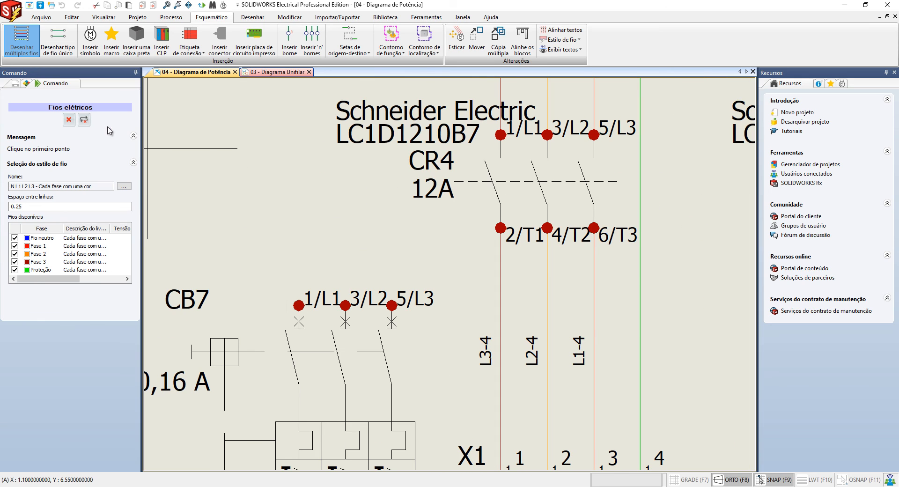
click(68, 120)
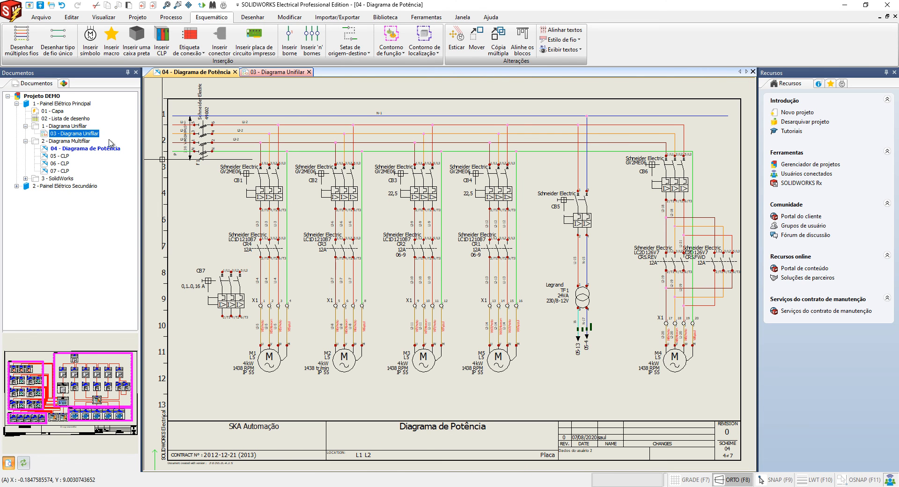
Browse the project's components by location and expand L1 - Painel Elétrico Principal and L2 - Placa down to CB7's symbol
click(64, 84)
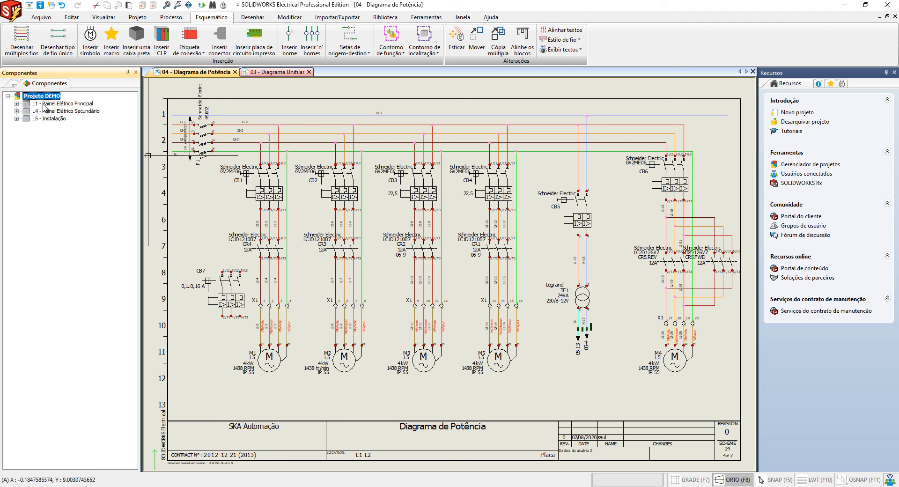
click(53, 104)
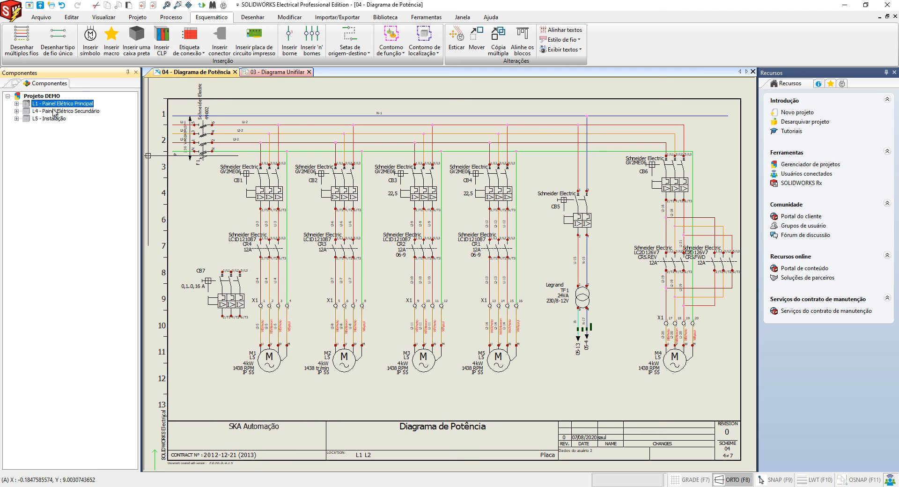
click(55, 112)
click(54, 119)
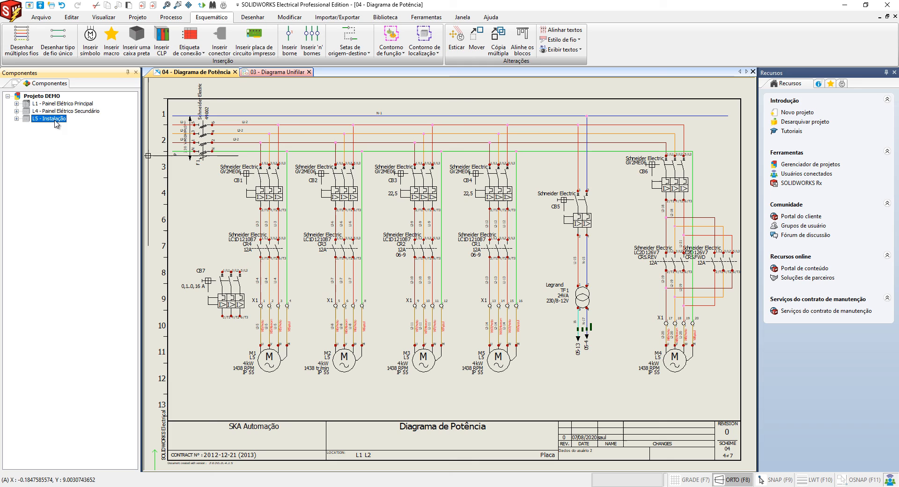
click(17, 104)
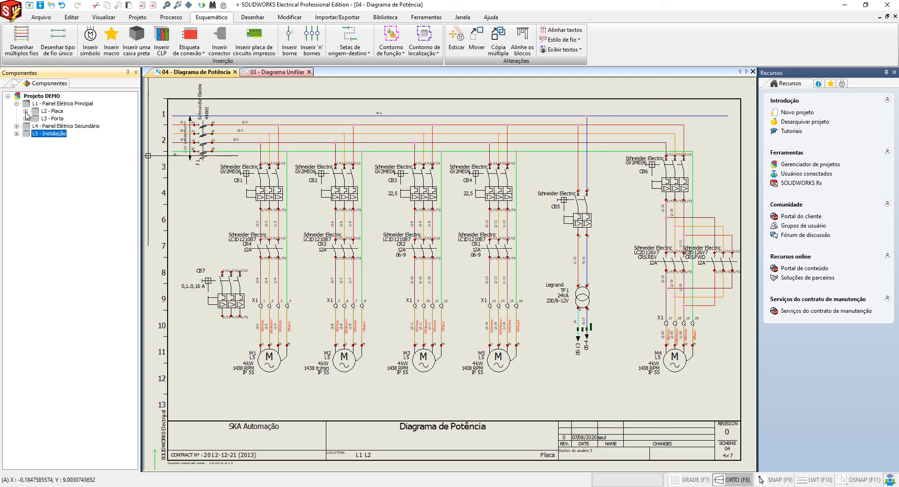
click(26, 111)
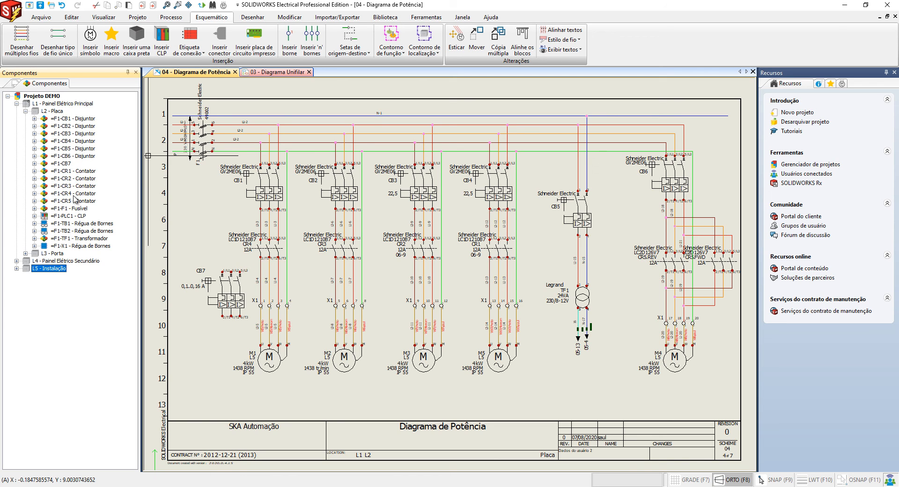
click(61, 163)
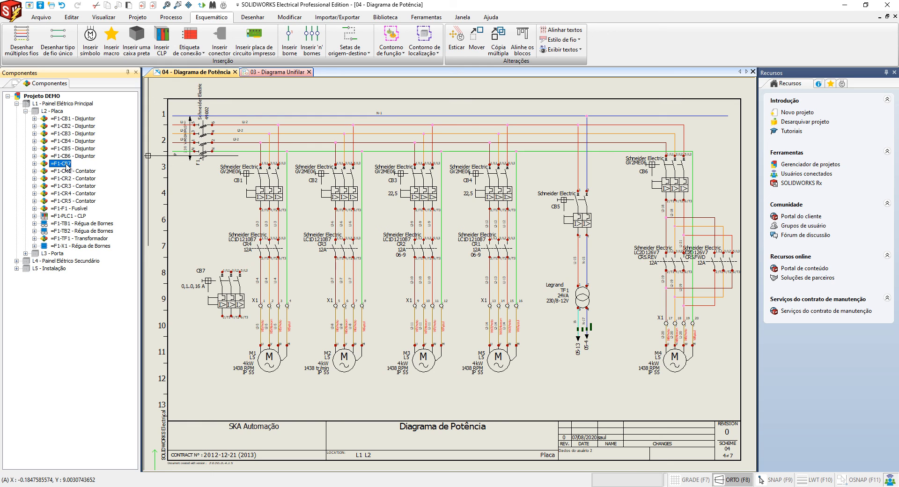
click(34, 163)
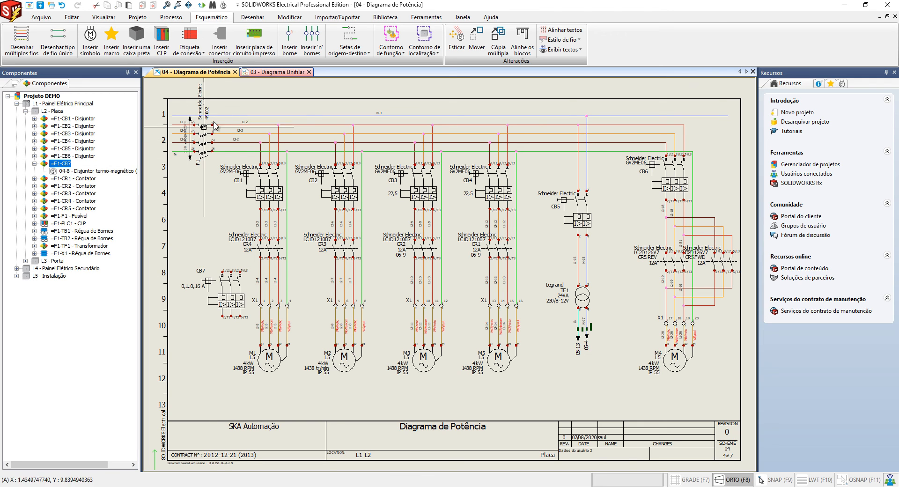
Insert a three-pole breaker symbol from the Disjuntores class beside CB6 in 03 - Diagrama Unifilar
click(281, 74)
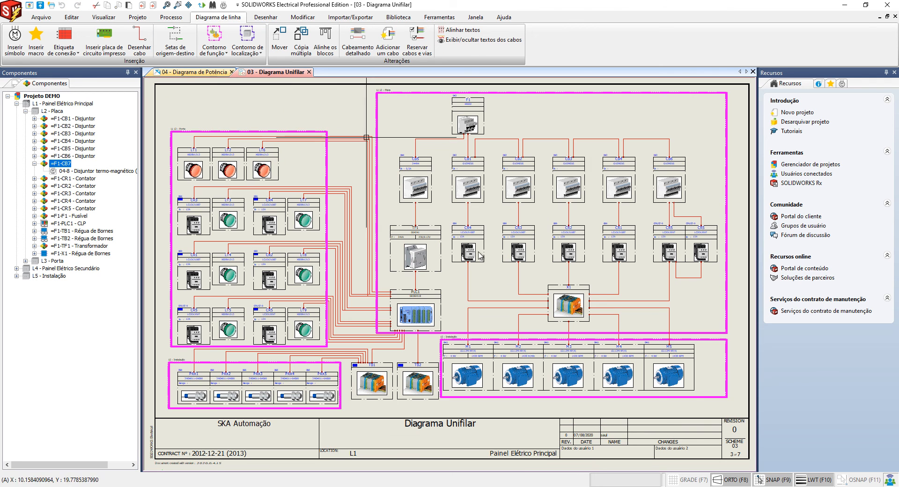
middle_drag(663, 263, 557, 257)
scroll(658, 176, up, 3)
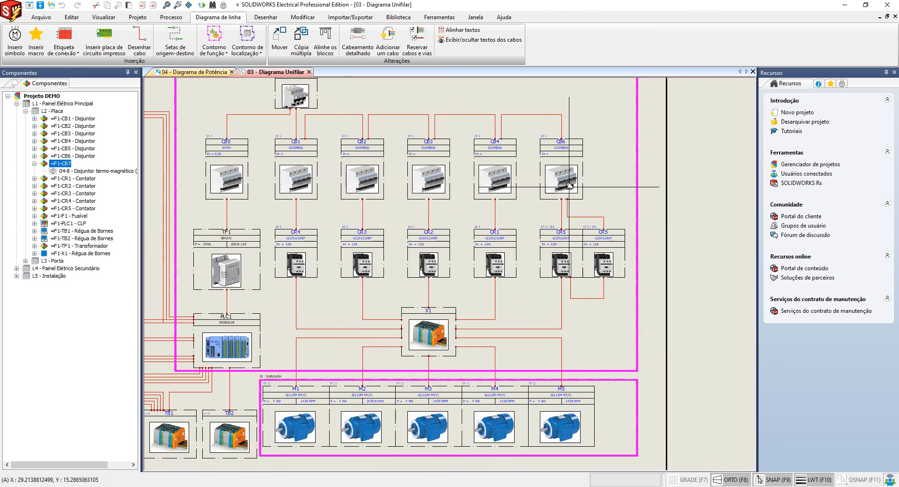
middle_drag(500, 192, 476, 226)
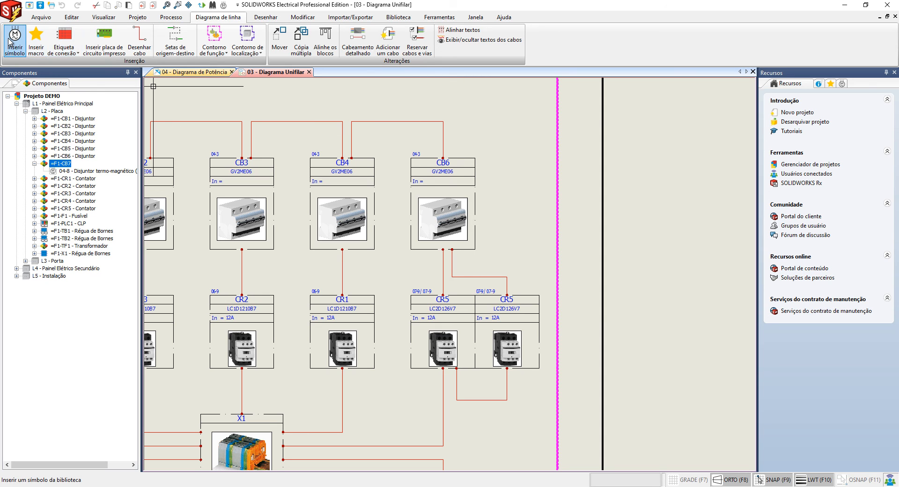
click(11, 42)
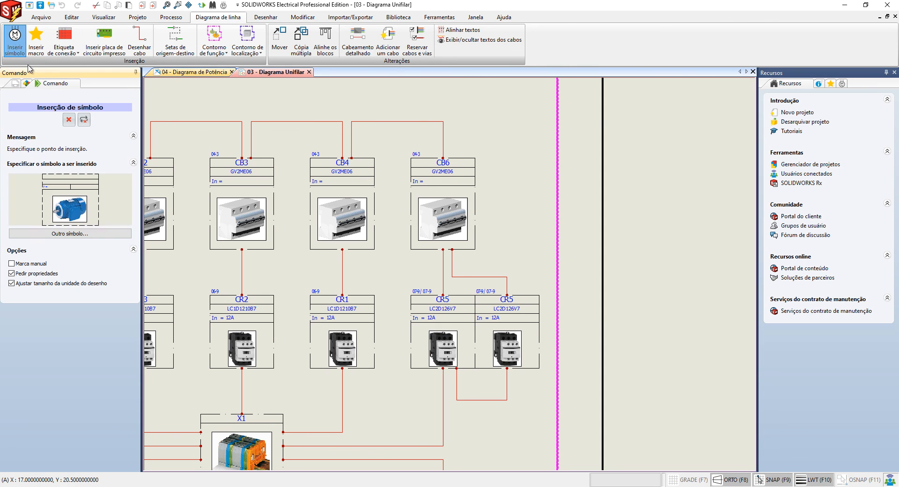
click(92, 235)
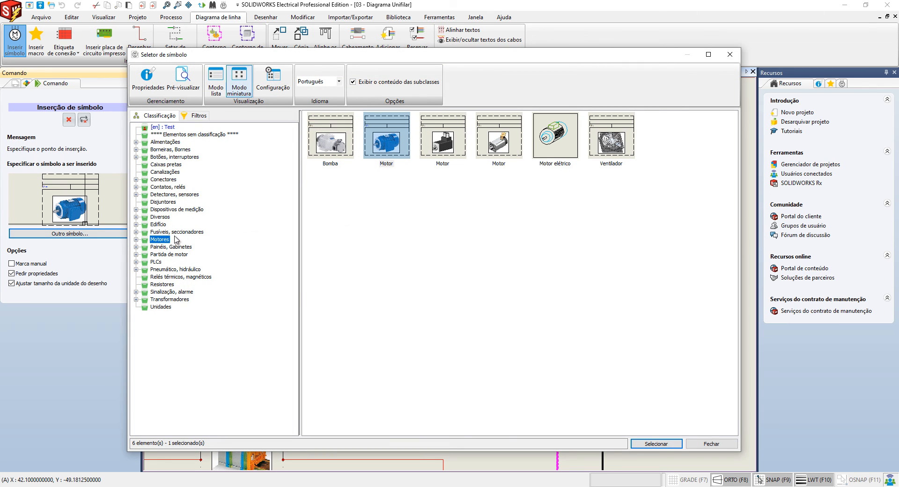
click(167, 202)
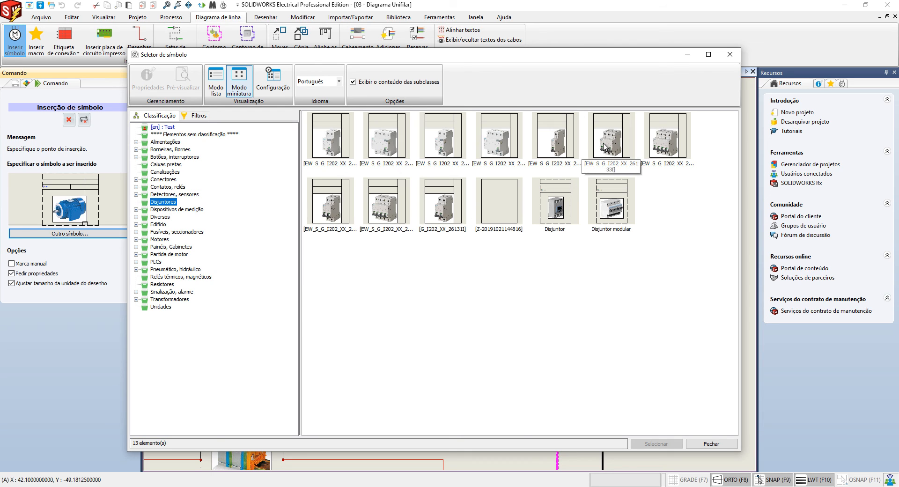
double_click(604, 147)
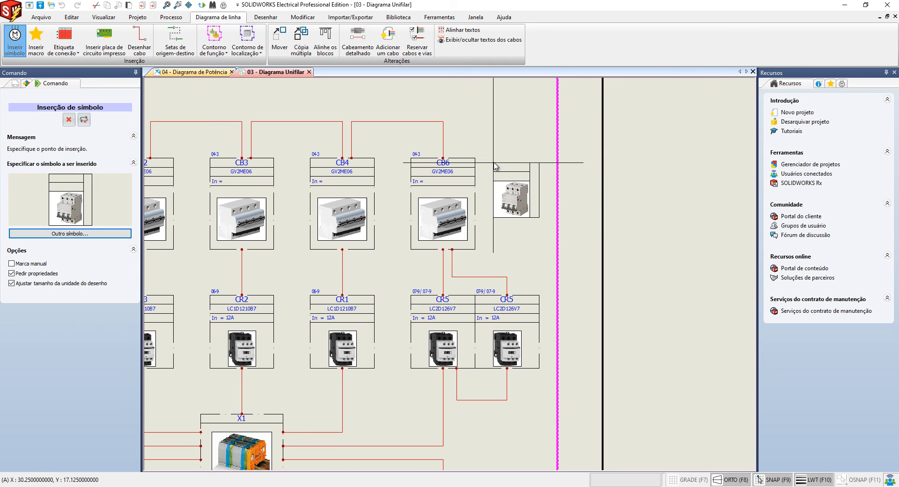
click(494, 167)
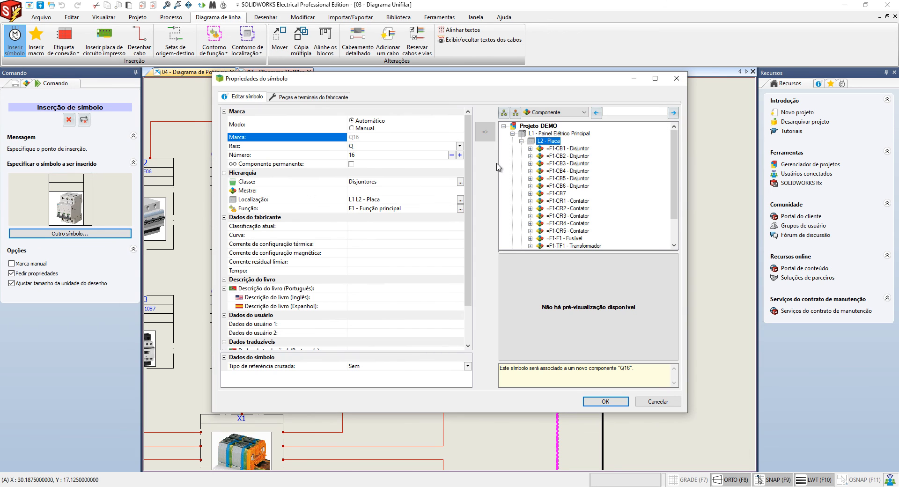
Associate the inserted symbol with existing component CB7, check its manufacturer part and terminals, and accept the properties
click(309, 97)
click(245, 96)
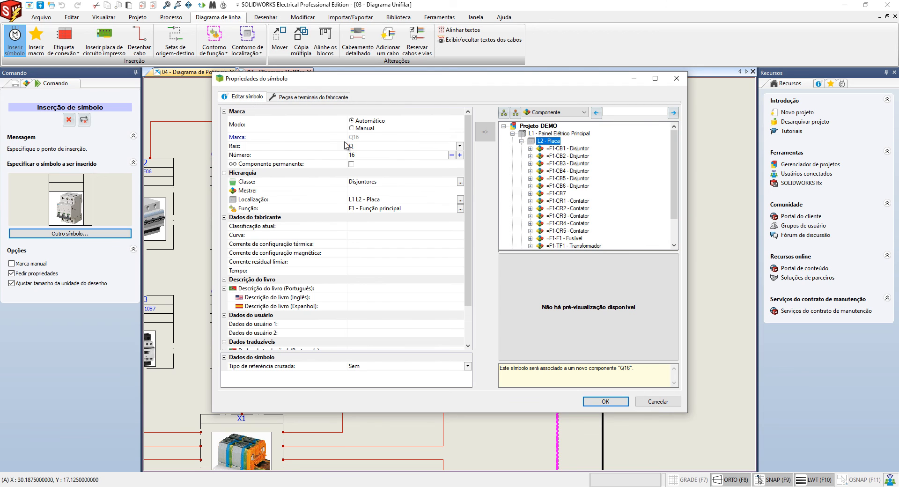
click(558, 193)
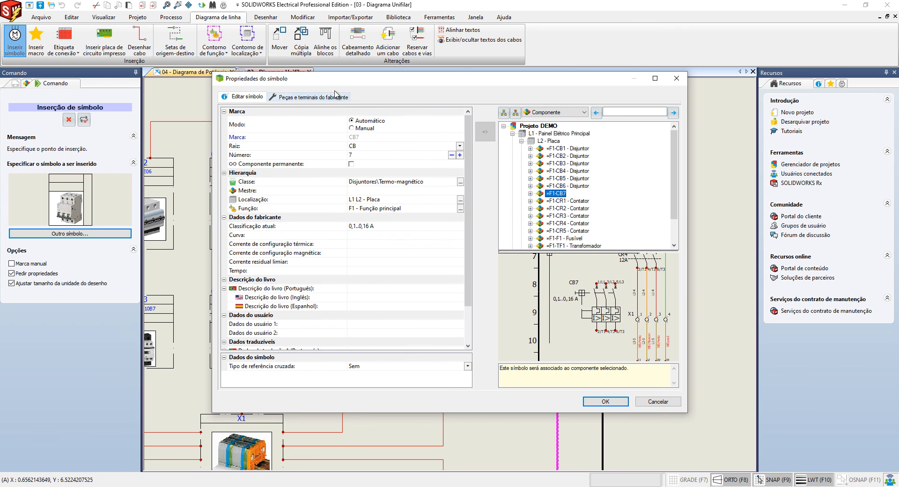
click(337, 97)
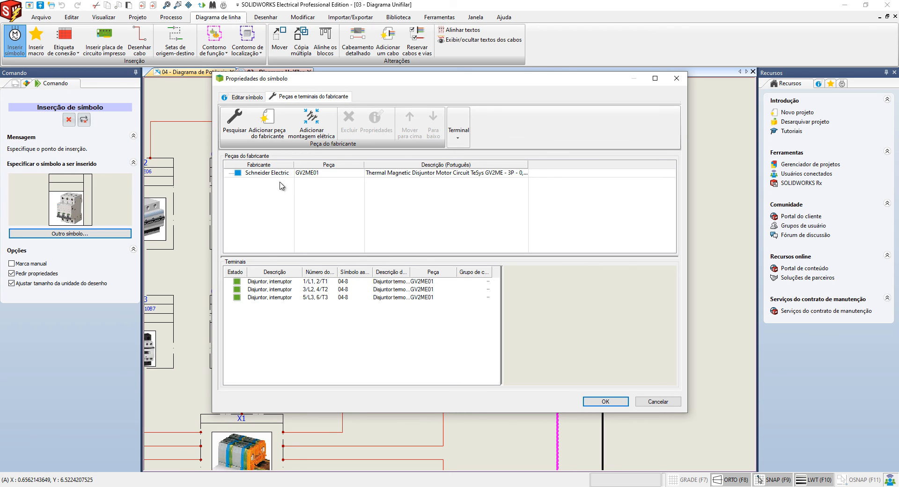
click(605, 402)
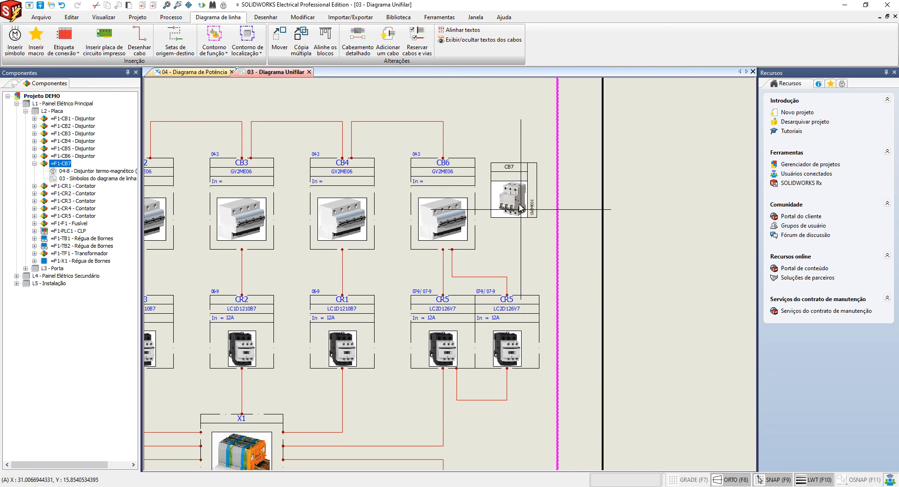
Go from CB7 in the line diagram to its breaker symbol in 04 - Diagrama de Potência and back again
click(514, 167)
right_click(513, 167)
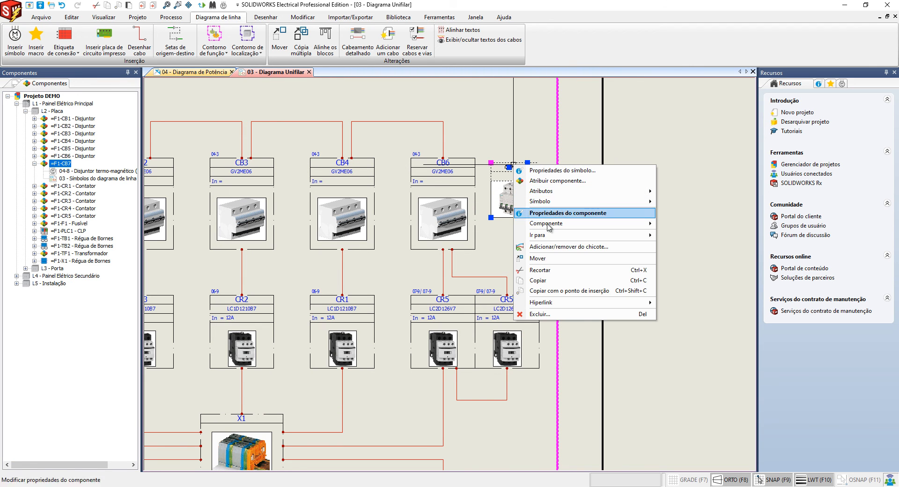
mouse_move(561, 240)
click(683, 248)
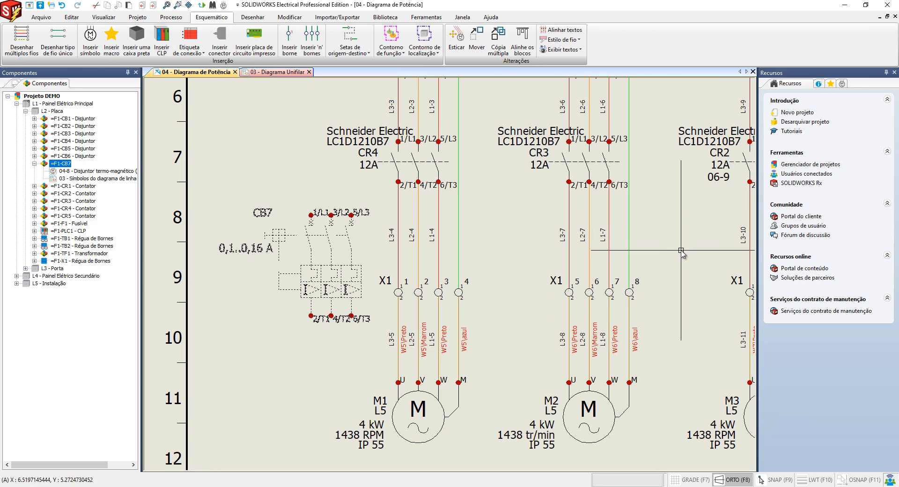
right_click(350, 265)
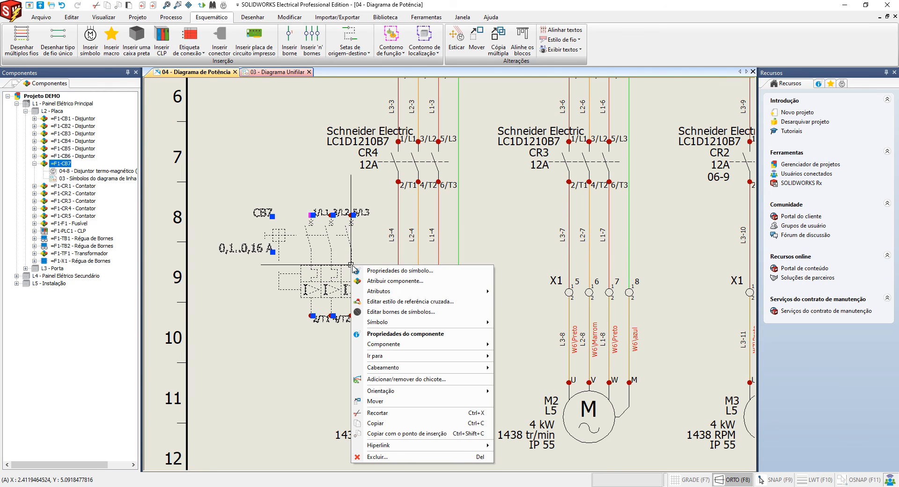
mouse_move(429, 357)
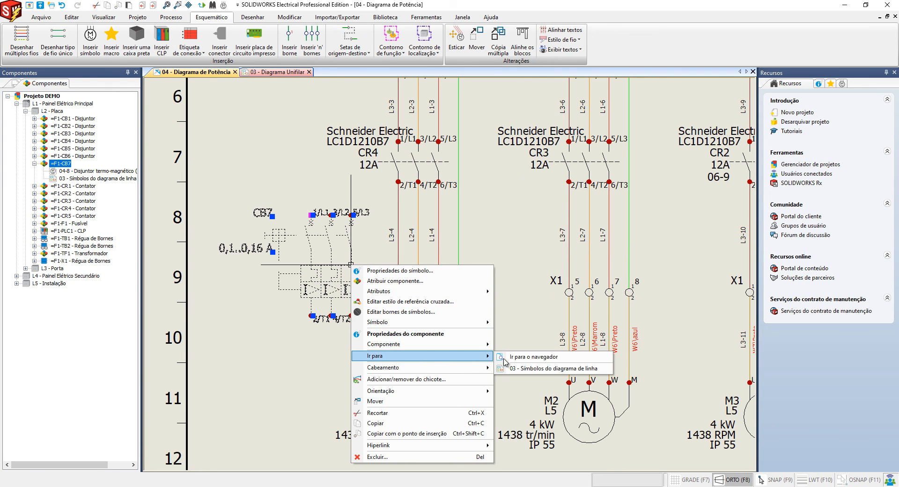
click(540, 369)
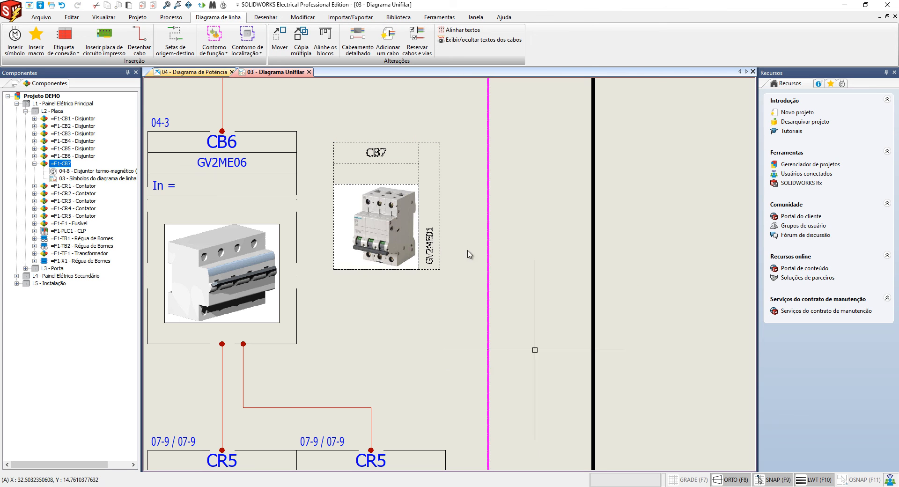
Locate CB7's line diagram symbol in the component navigator
right_click(389, 160)
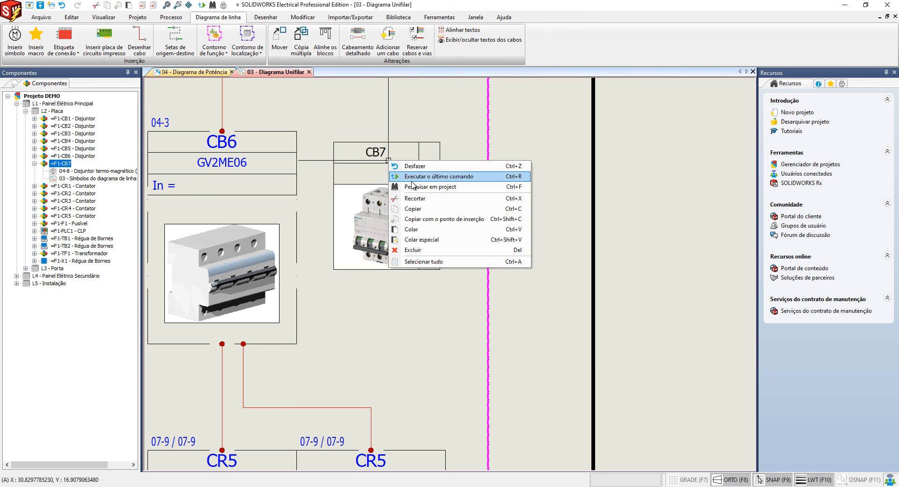
key(Escape)
right_click(349, 162)
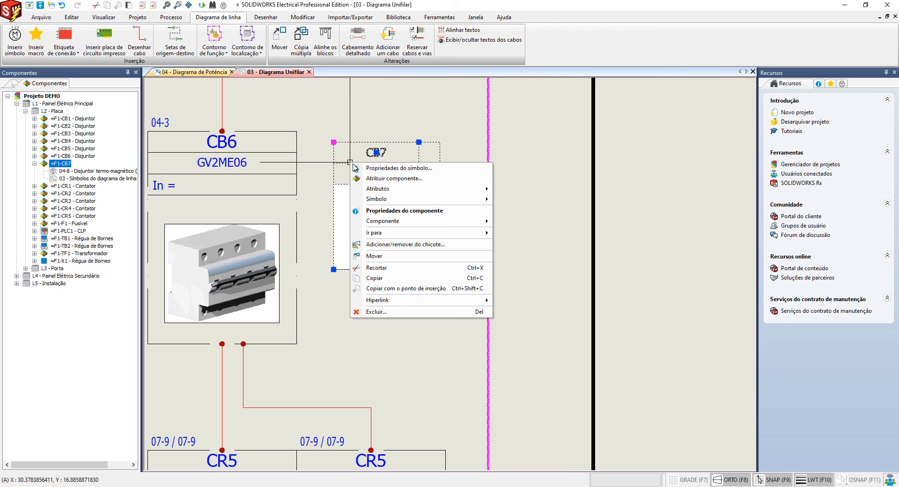
mouse_move(463, 233)
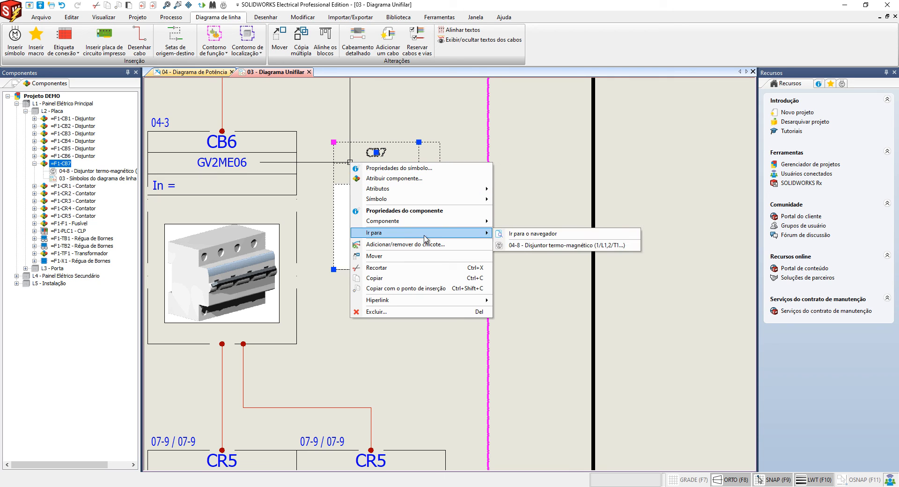
click(530, 236)
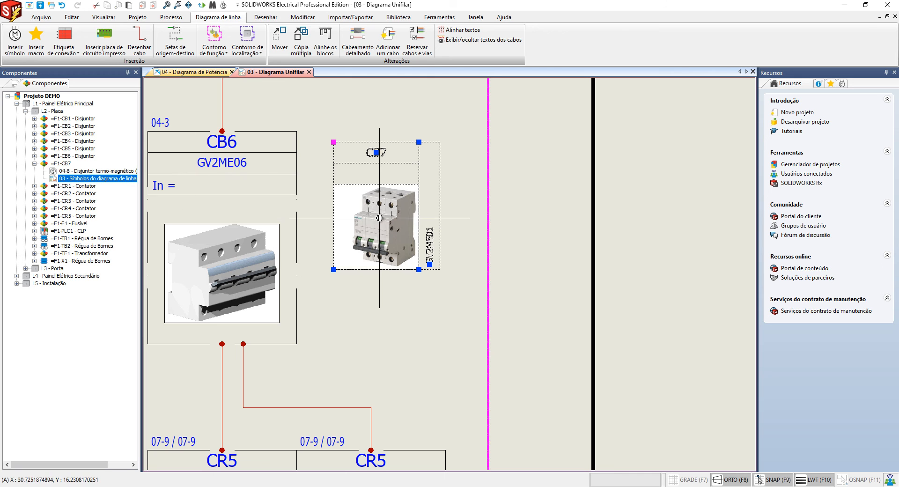
Draw a cable from breaker CB7 down to contactor CR5 in 03 - Diagrama Unifilar
middle_drag(390, 206, 461, 177)
scroll(464, 210, down, 5)
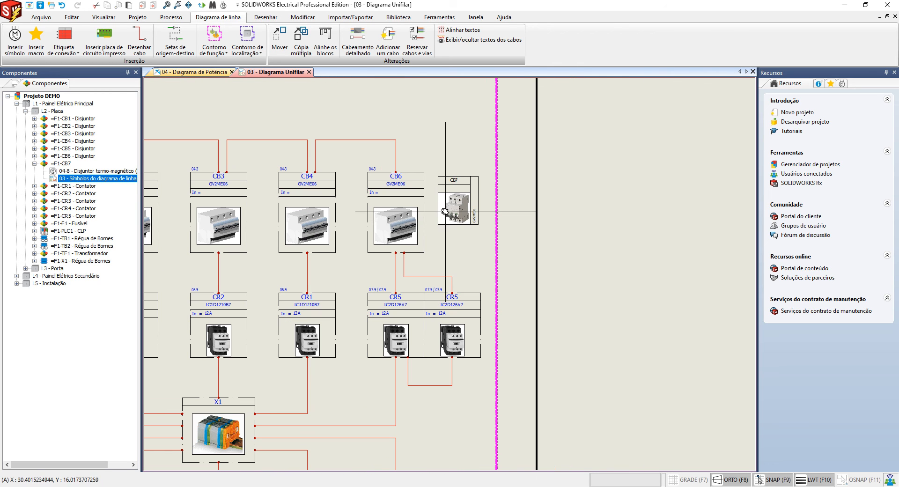
middle_drag(452, 245, 419, 226)
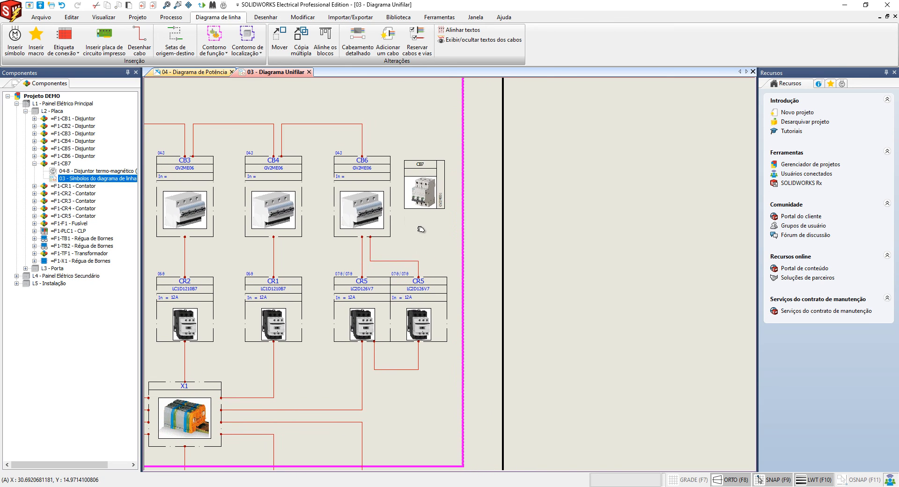
click(139, 41)
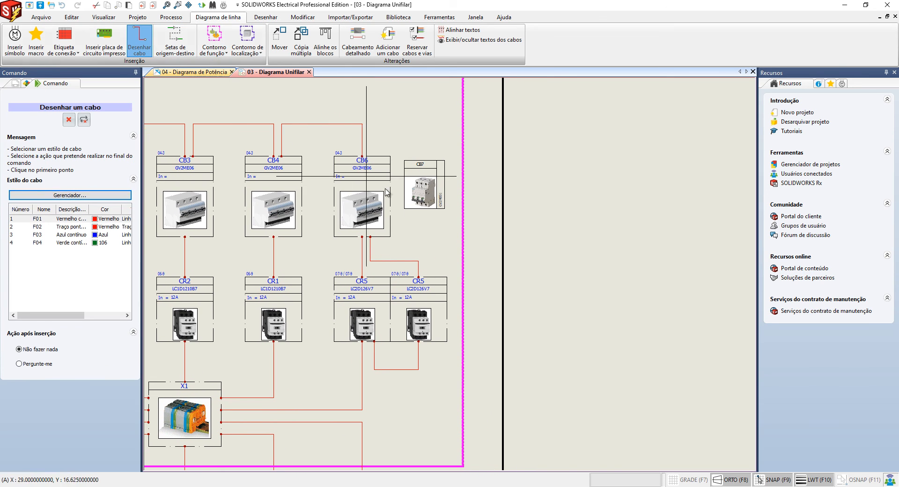
click(435, 209)
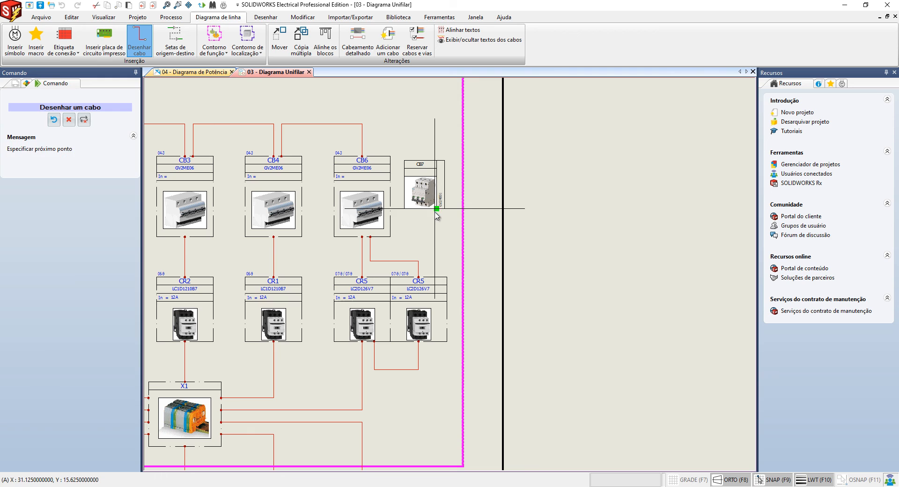
click(436, 278)
key(Escape)
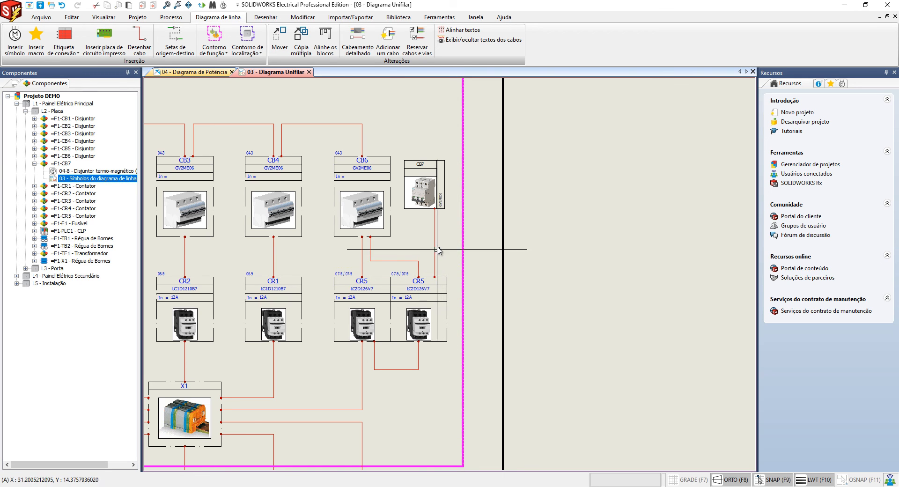
Open the detailed cabling between CR5 and CB7 and check the wires connected to several CR5 terminals
double_click(435, 233)
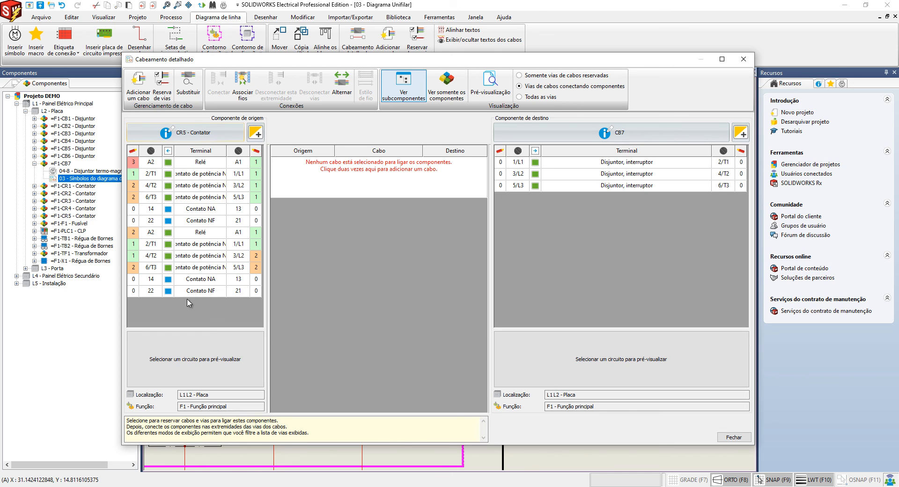
click(256, 280)
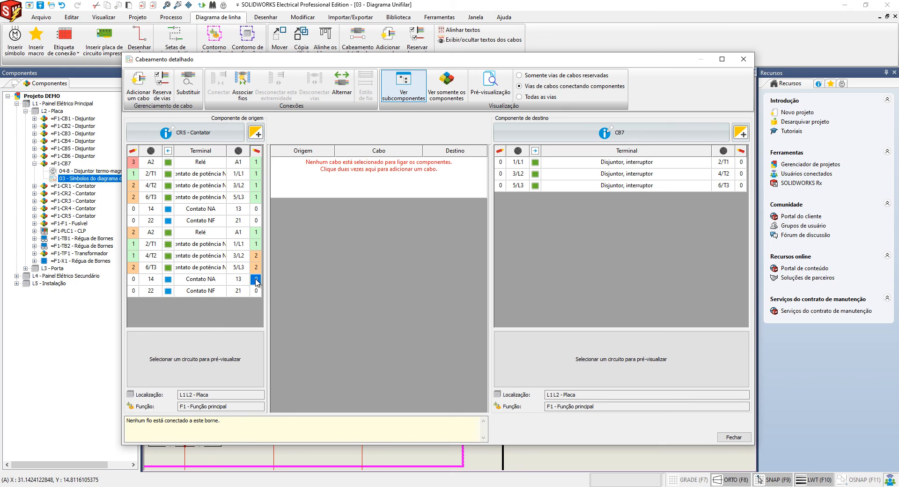
click(256, 268)
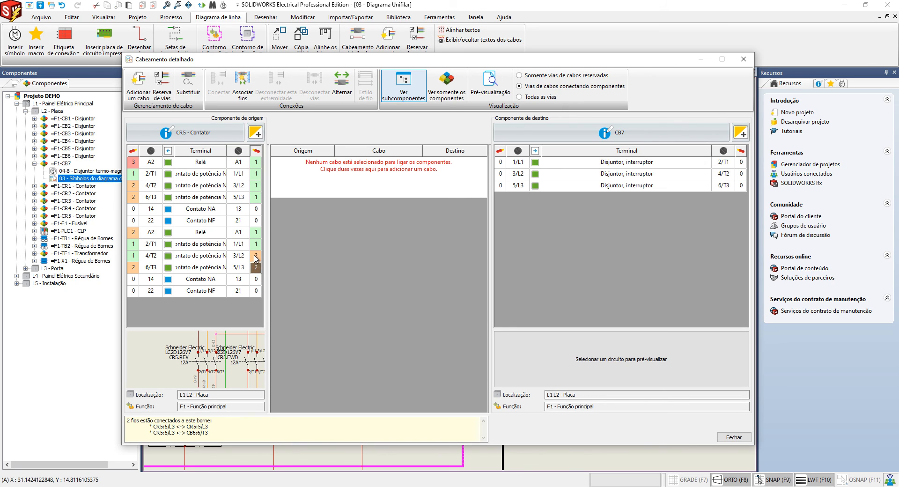
click(256, 244)
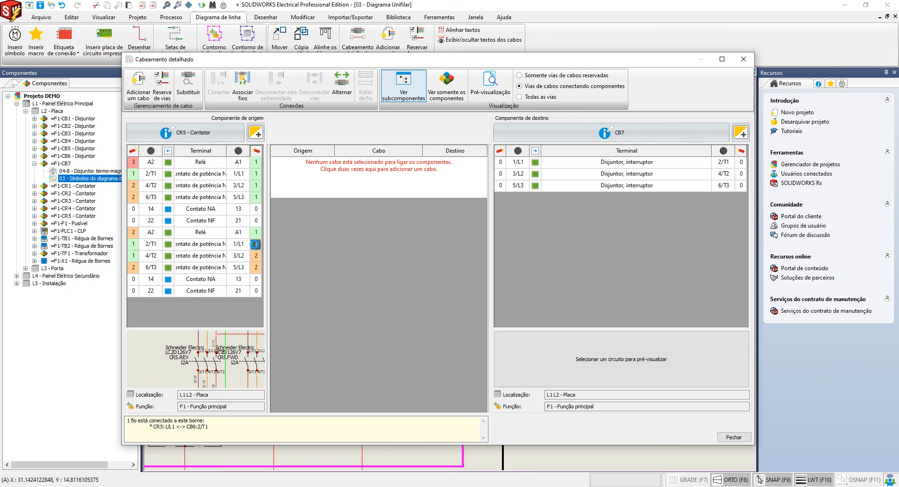
click(134, 163)
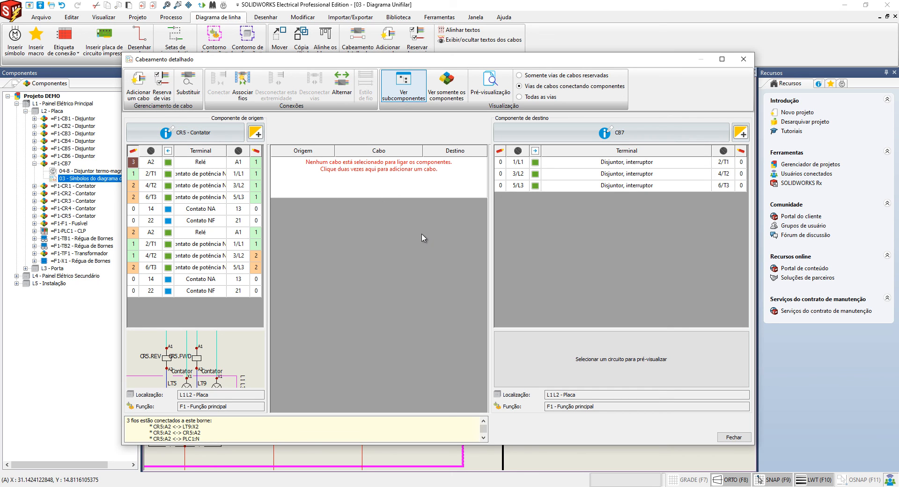
key(Escape)
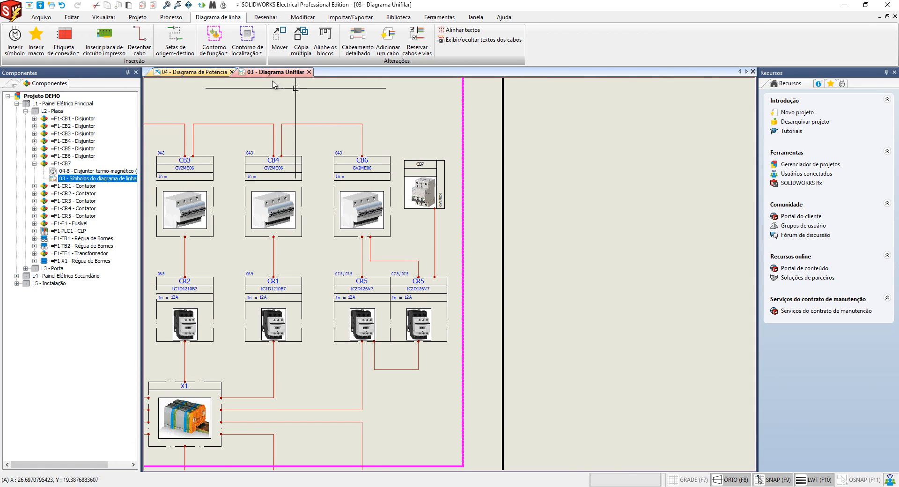
Check CB7 in 04 - Diagrama de Potência, and delete the cable between CB7 and CR5 in 03 - Diagrama Unifilar
click(194, 71)
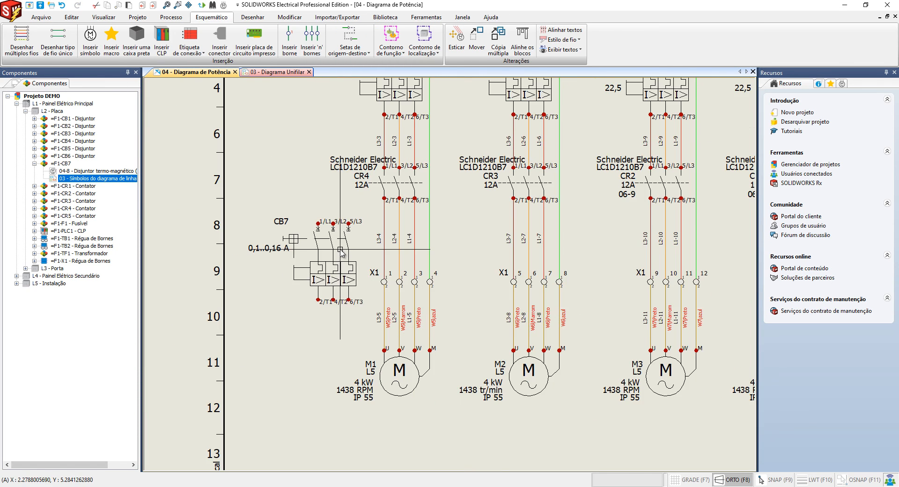
scroll(341, 253, down, 3)
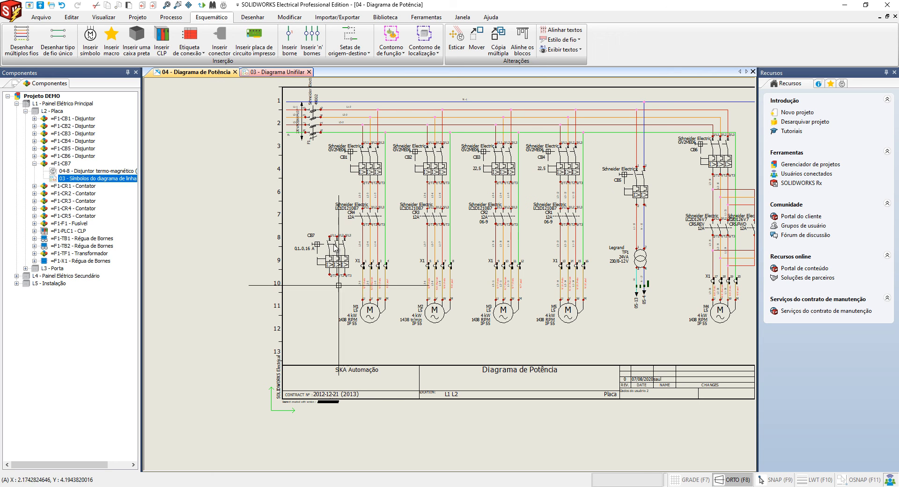
click(276, 71)
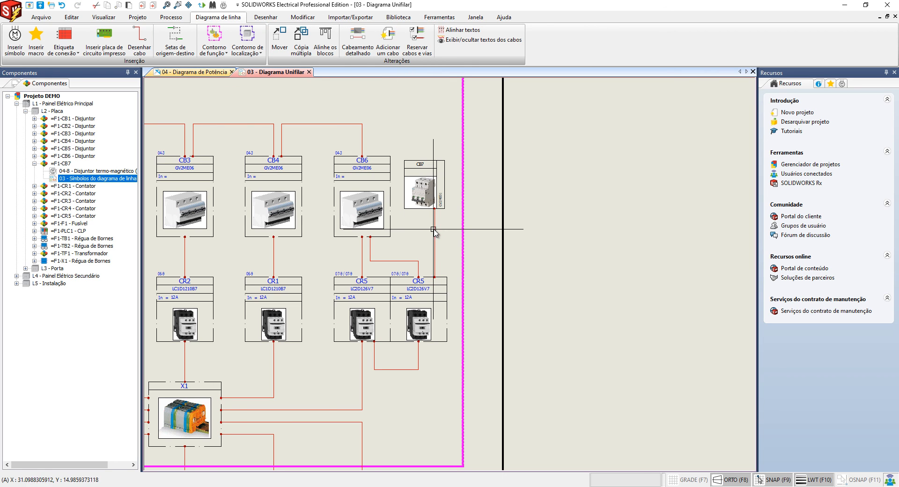
click(435, 230)
key(Delete)
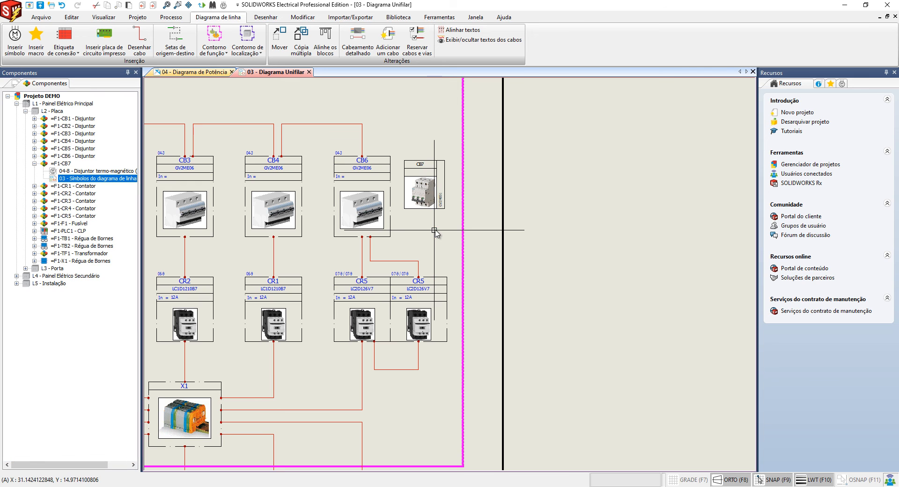
Review the properties of location L2 - Placa and the detailed cabling between contactor CR3 and terminal strip X1
middle_click(436, 228)
middle_click(435, 228)
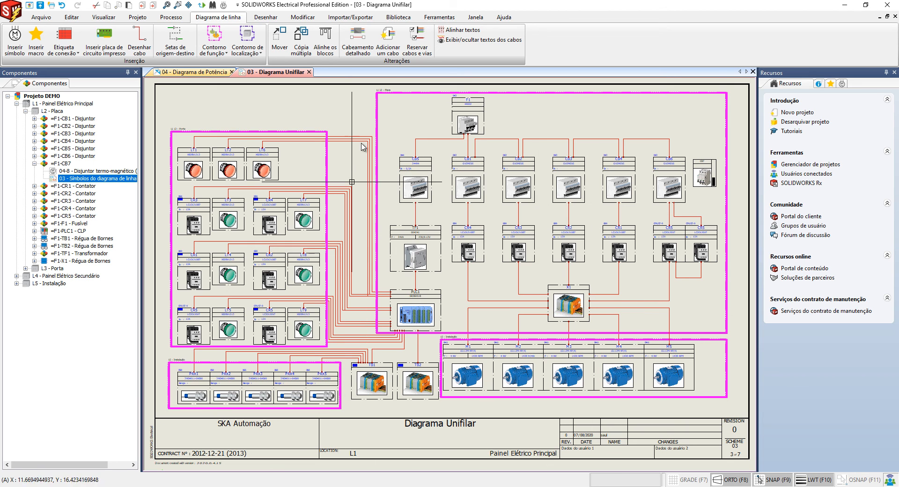
scroll(377, 112, up, 2)
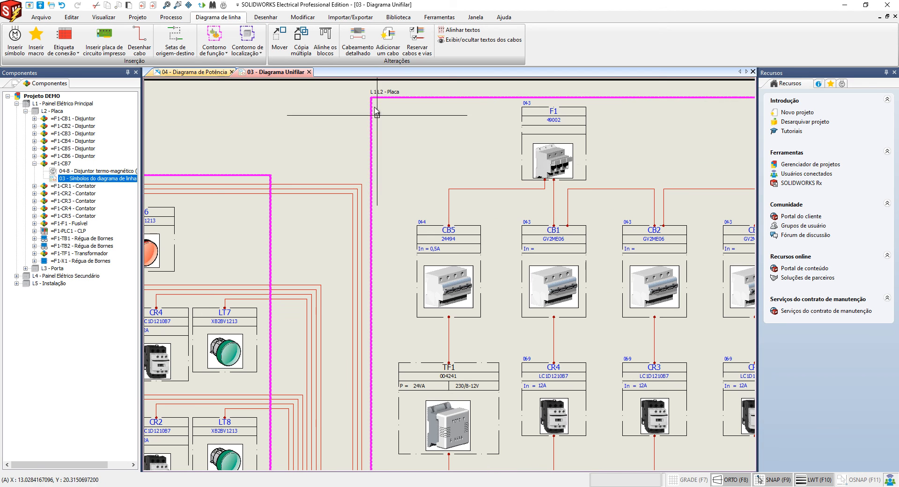
double_click(403, 98)
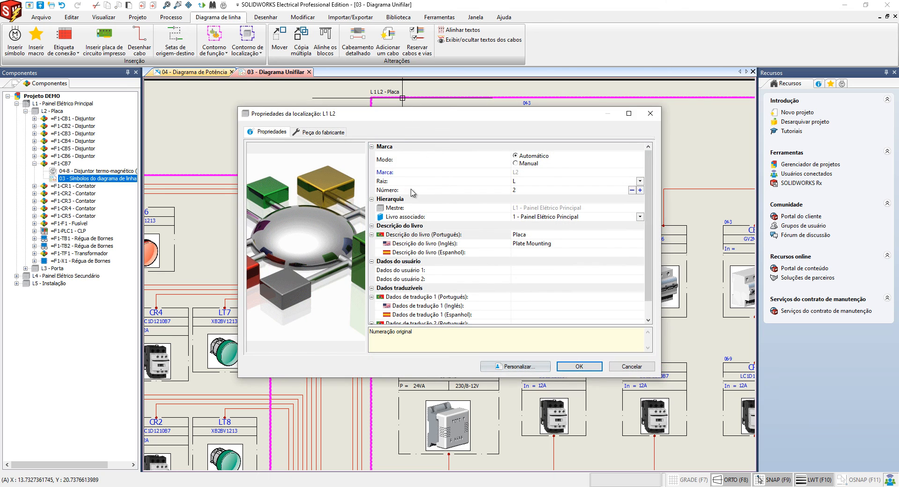
key(Escape)
scroll(418, 199, down, 5)
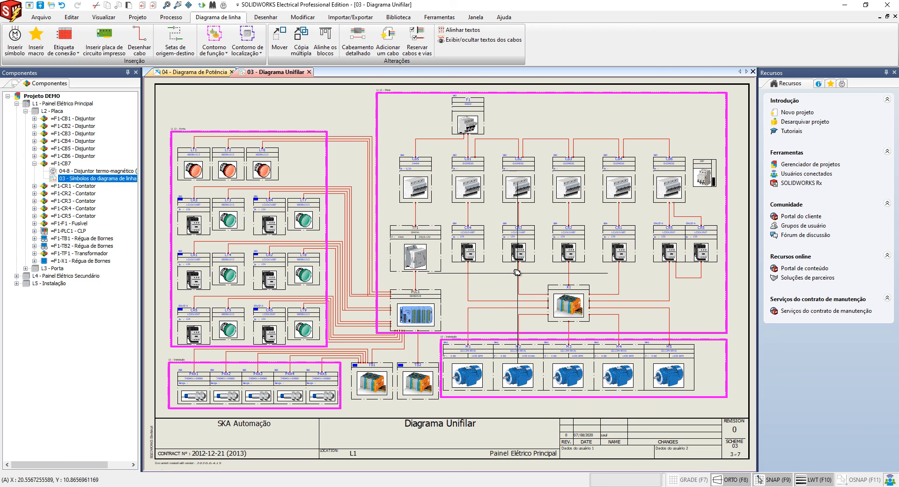
double_click(514, 295)
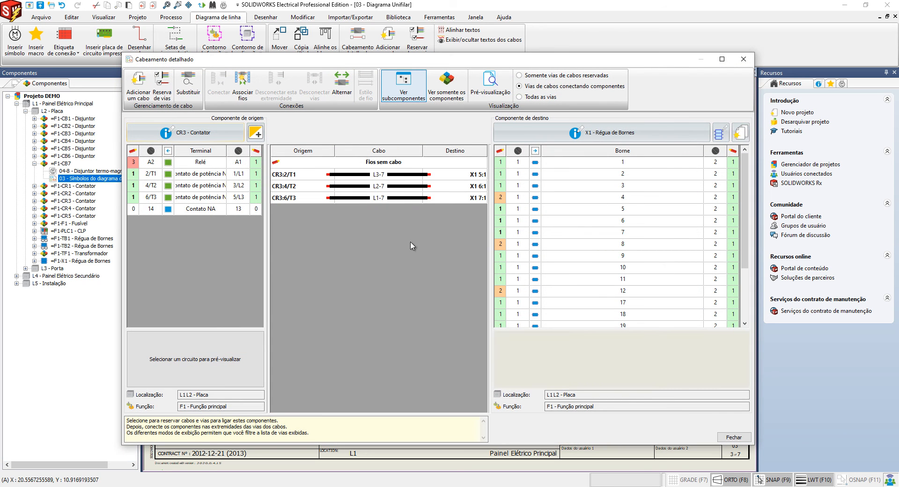
key(Escape)
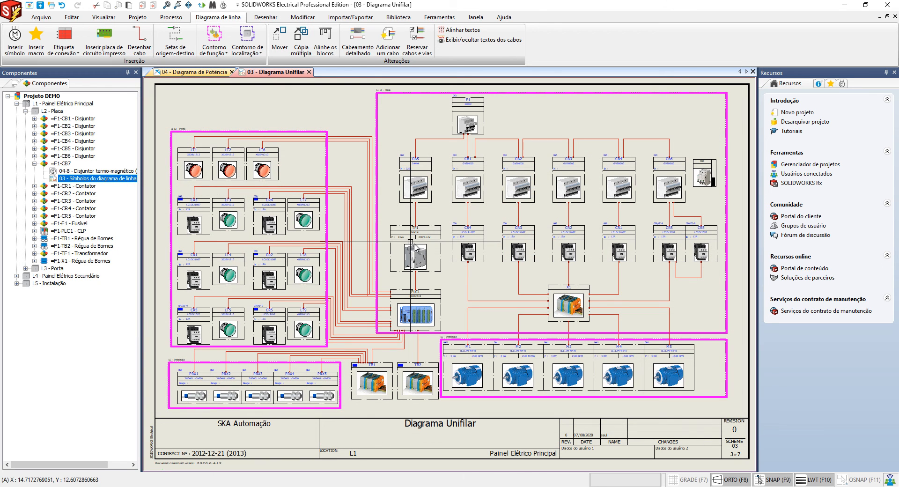
Move CB7's breaker symbol slightly away from motor M1's circuit in 04 - Diagrama de Potência
click(194, 71)
scroll(366, 163, up, 1)
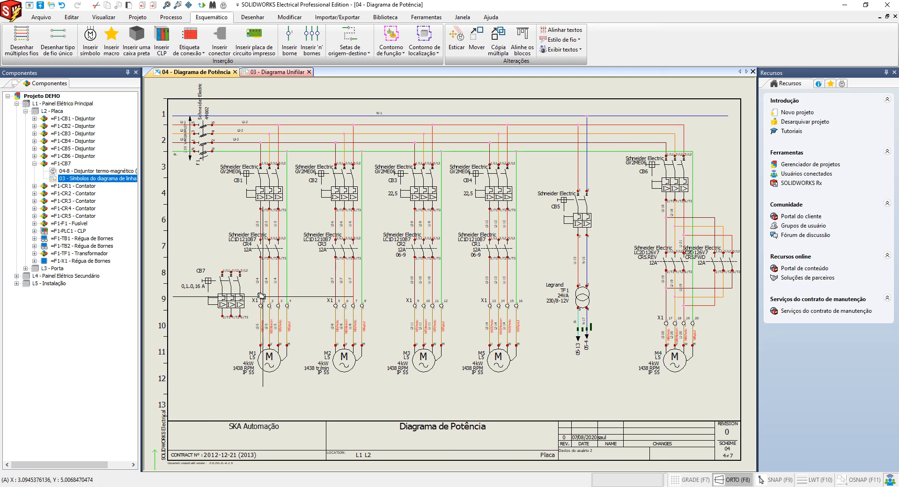
click(232, 297)
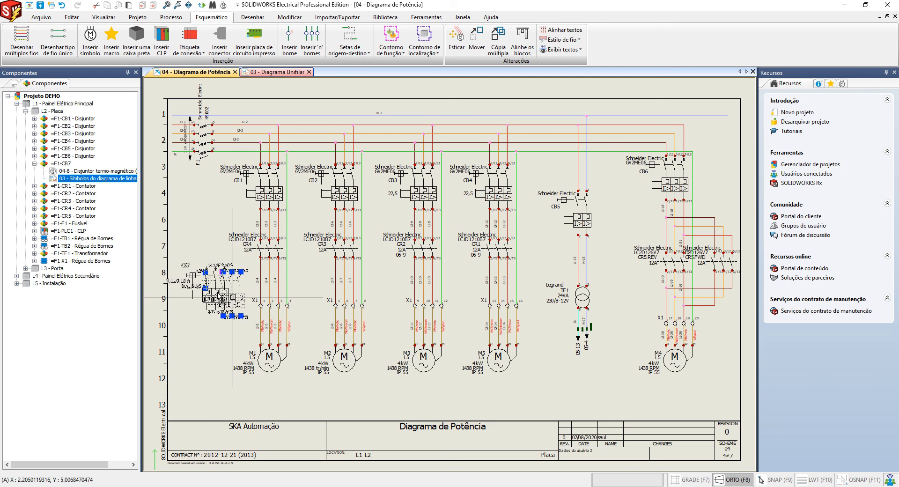
drag(233, 297, 216, 290)
key(Escape)
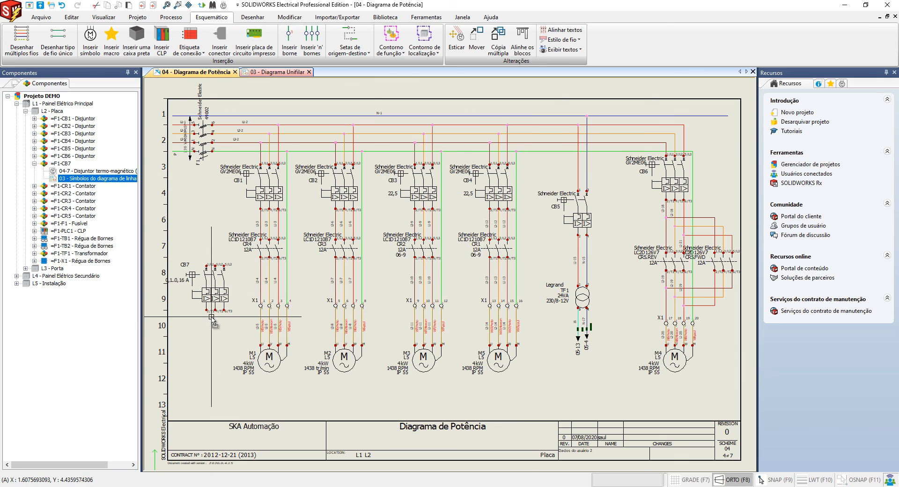
scroll(212, 319, up, 2)
click(21, 40)
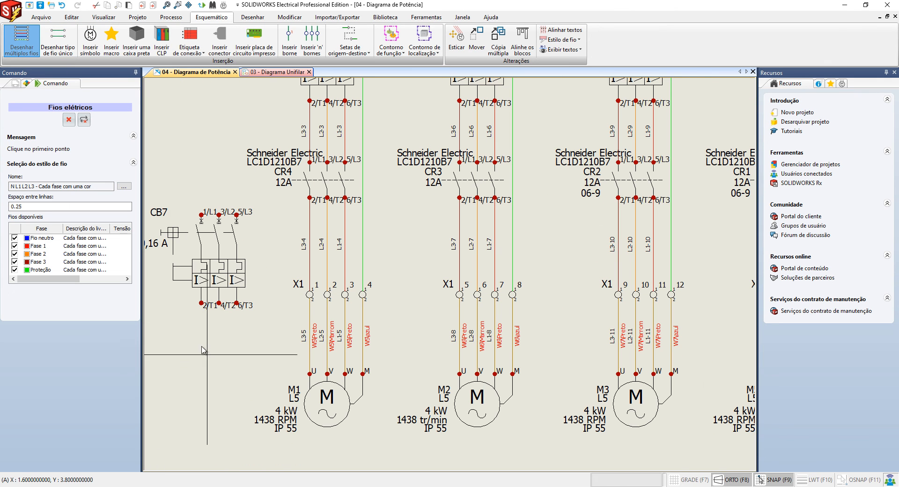
key(Escape)
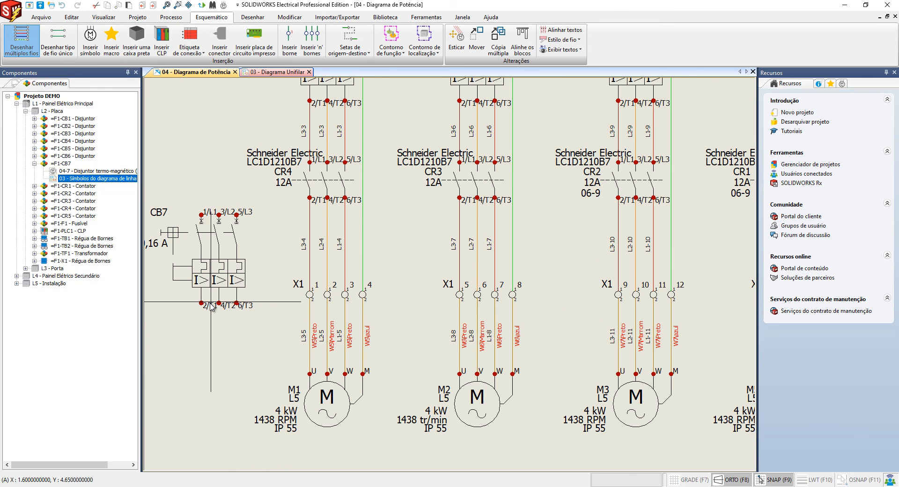
Examine the connection points 2/T1, 4/T2 and 6/T3 of CB7's breaker symbol
scroll(205, 310, down, 2)
click(207, 313)
scroll(208, 318, up, 3)
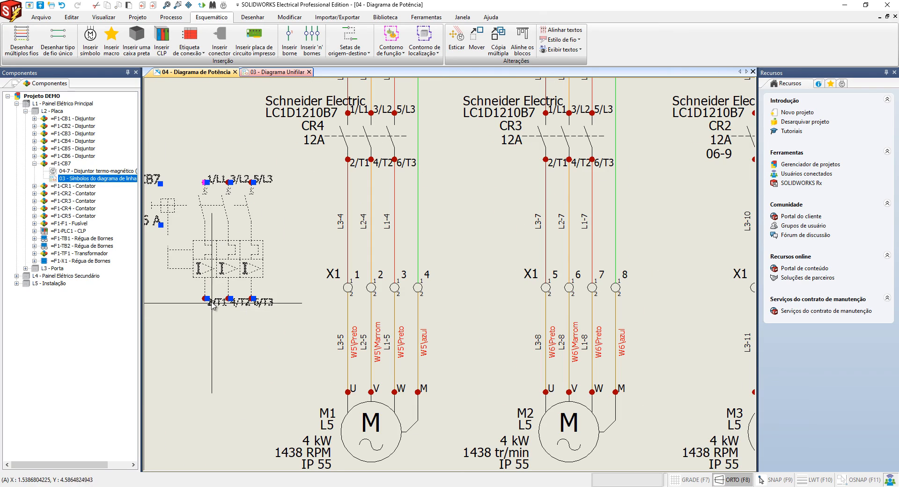
scroll(207, 313, down, 3)
scroll(207, 309, up, 5)
scroll(206, 309, up, 2)
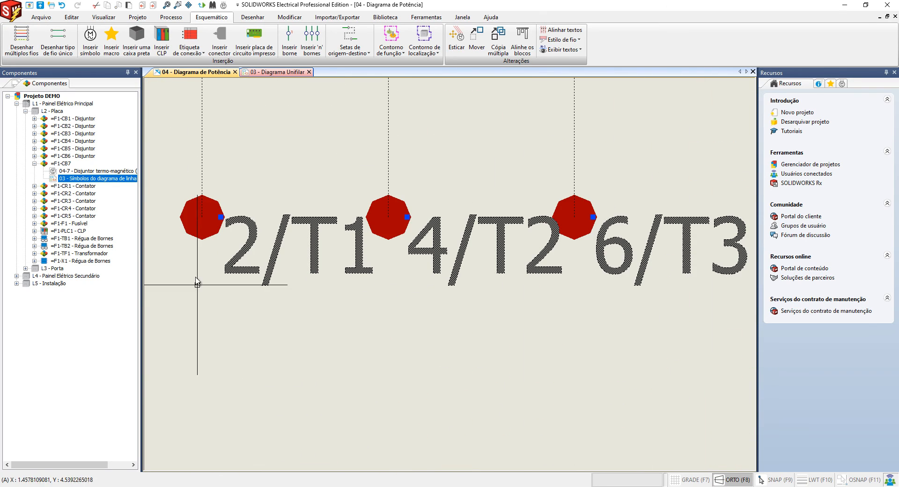
click(204, 217)
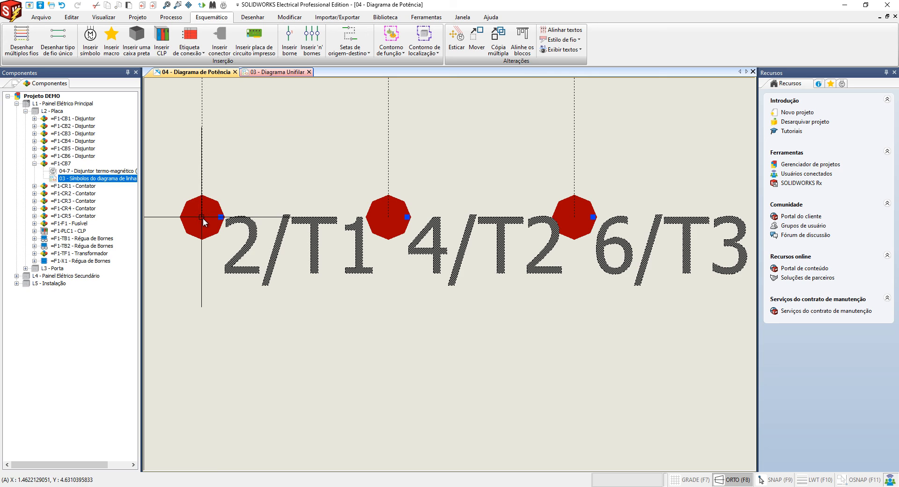
click(234, 307)
click(34, 47)
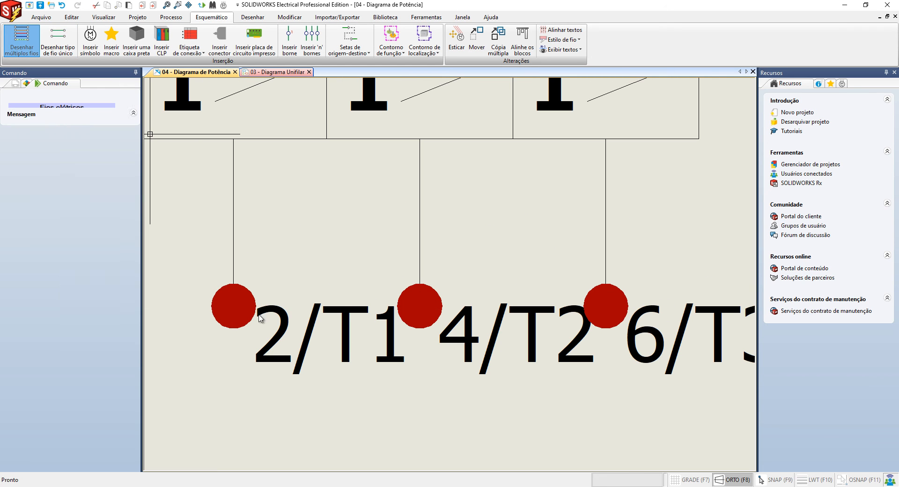
scroll(266, 315, down, 5)
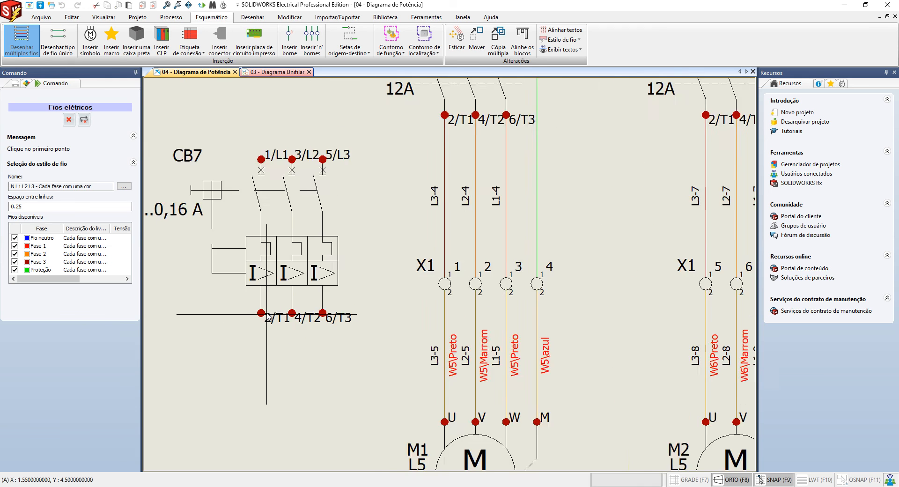
key(Escape)
Delete CB7's breaker symbol from 04 - Diagrama de Potência
scroll(273, 296, up, 5)
scroll(273, 290, down, 5)
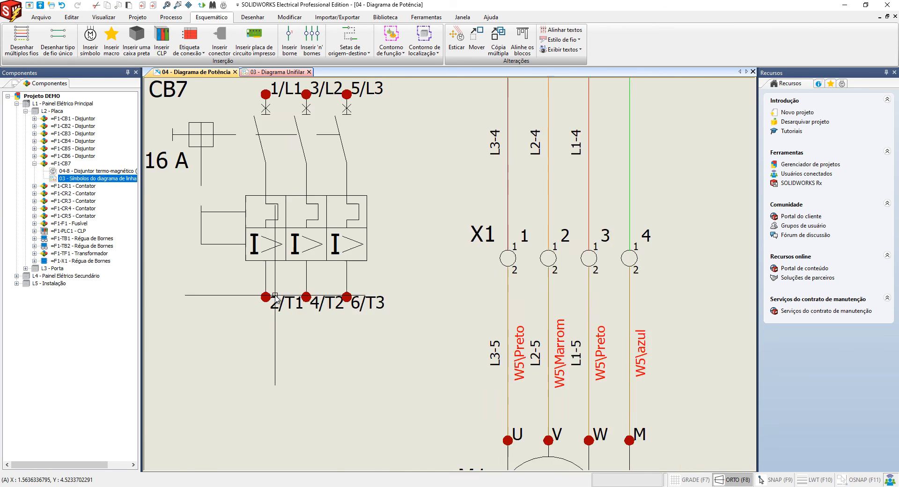
click(271, 277)
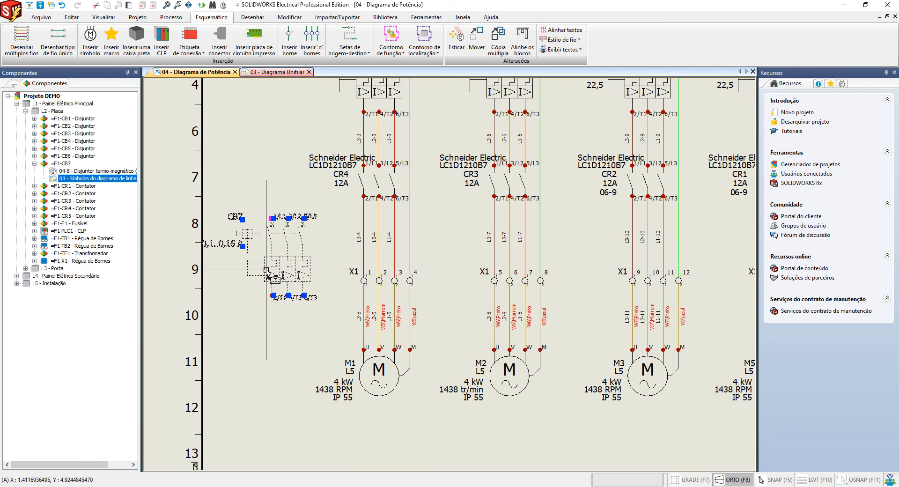
key(Delete)
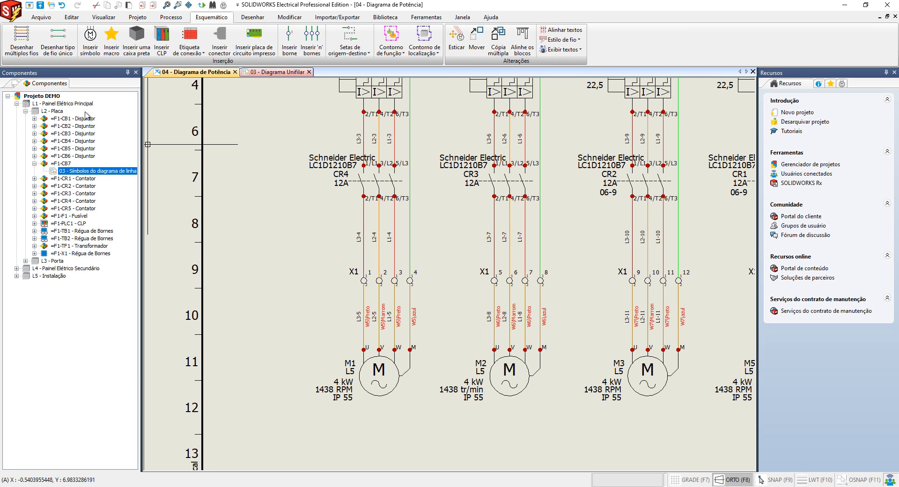
Choose the three-pole Disjuntor termo-magnético symbol for insertion as component CB7
right_click(63, 164)
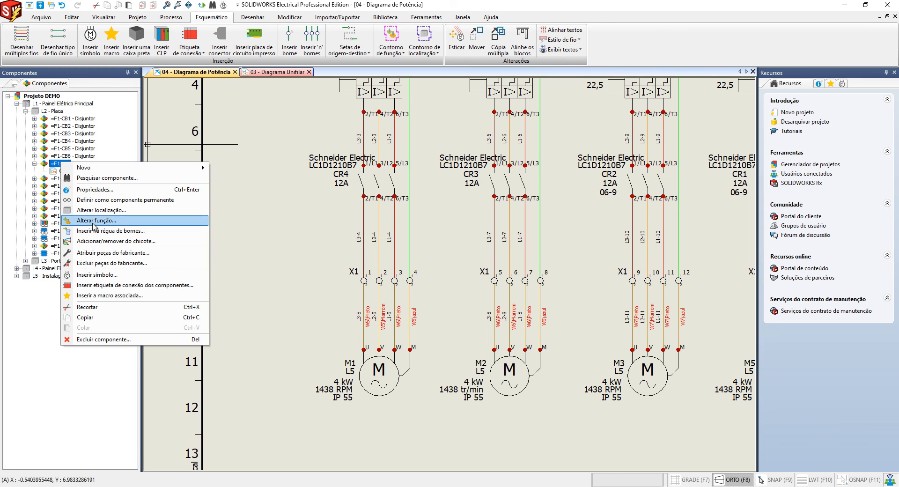
click(97, 275)
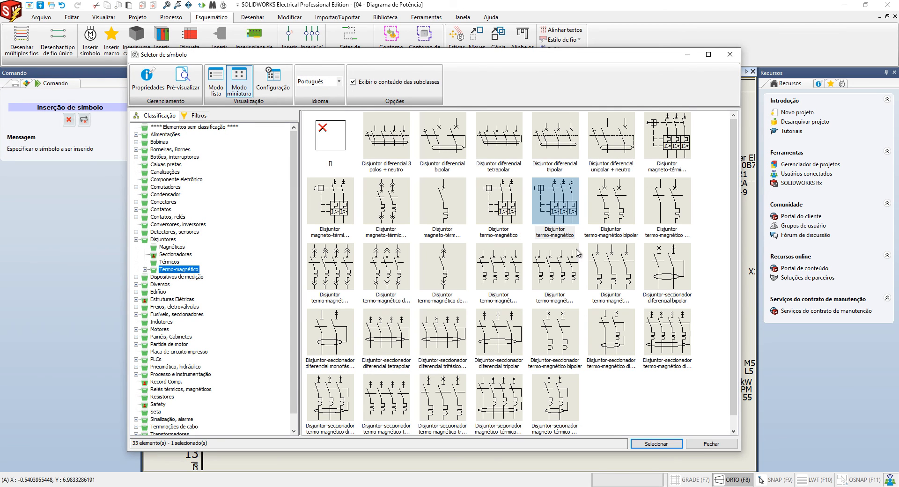
double_click(563, 214)
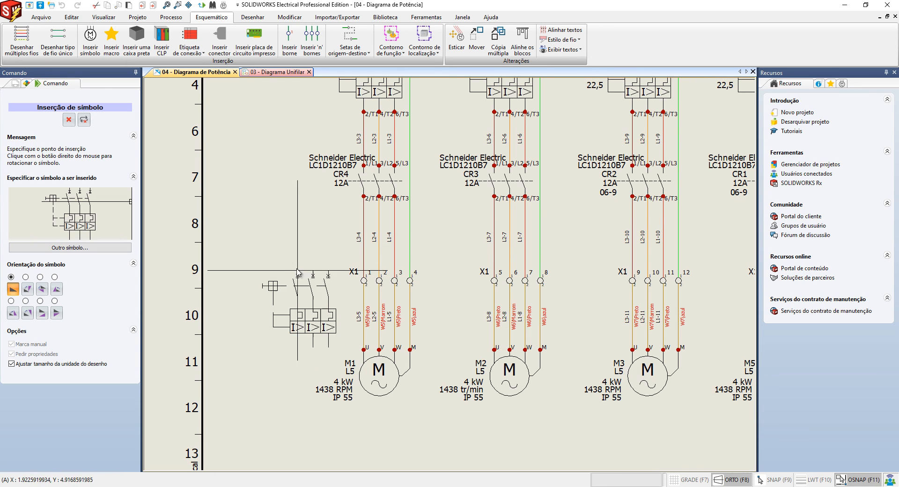
Enable snap and grid for the drawing, and place CB7's breaker symbol in the empty area beside motor M1's circuit
click(830, 484)
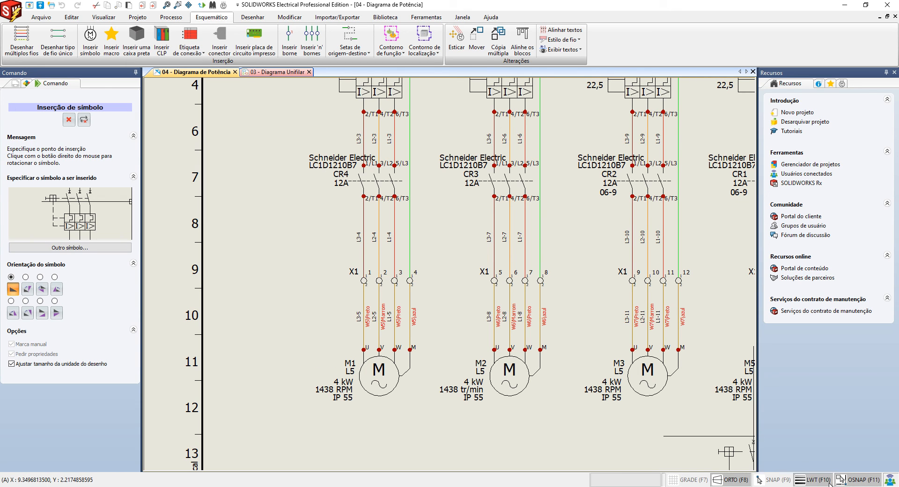
click(829, 484)
right_click(859, 484)
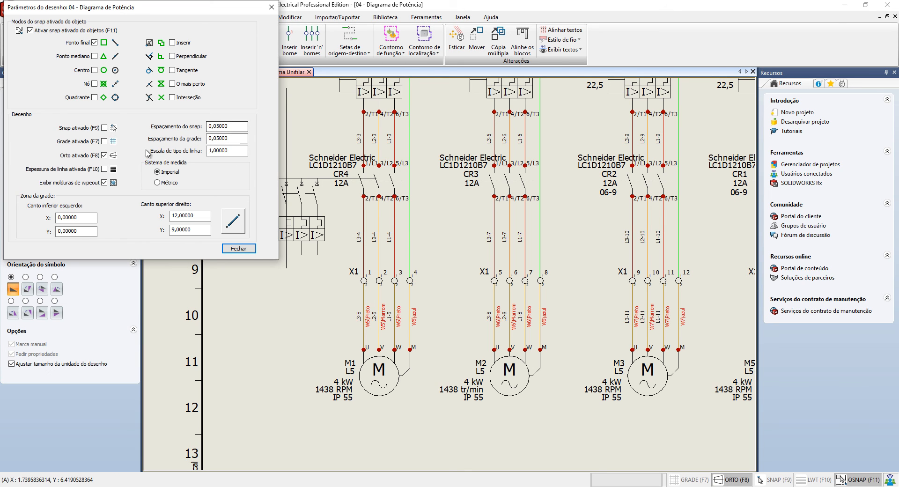
click(104, 128)
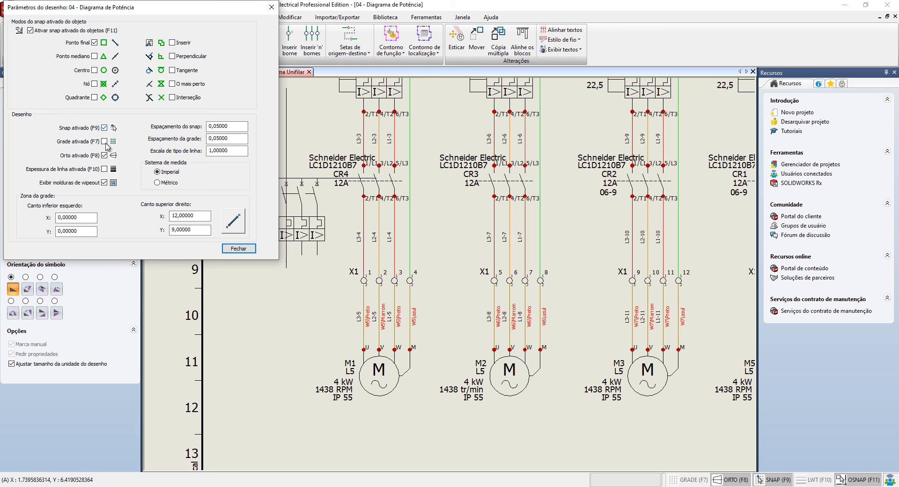
click(104, 142)
click(236, 249)
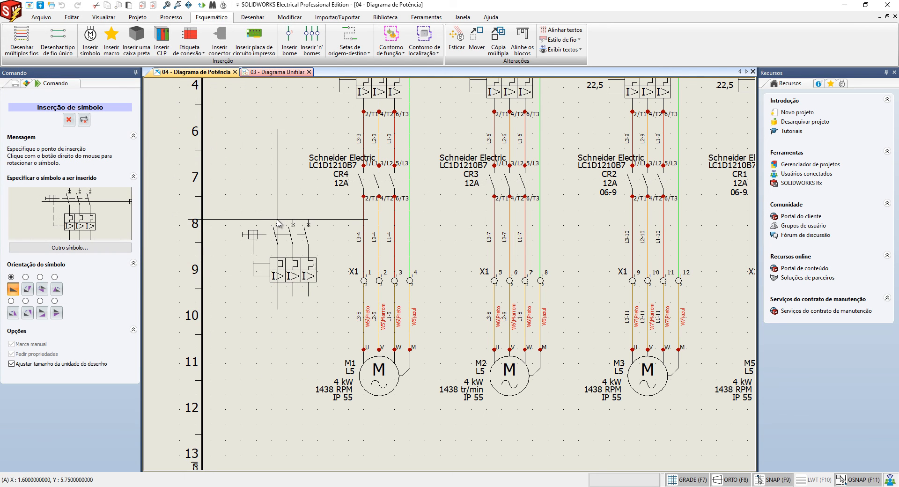
click(260, 198)
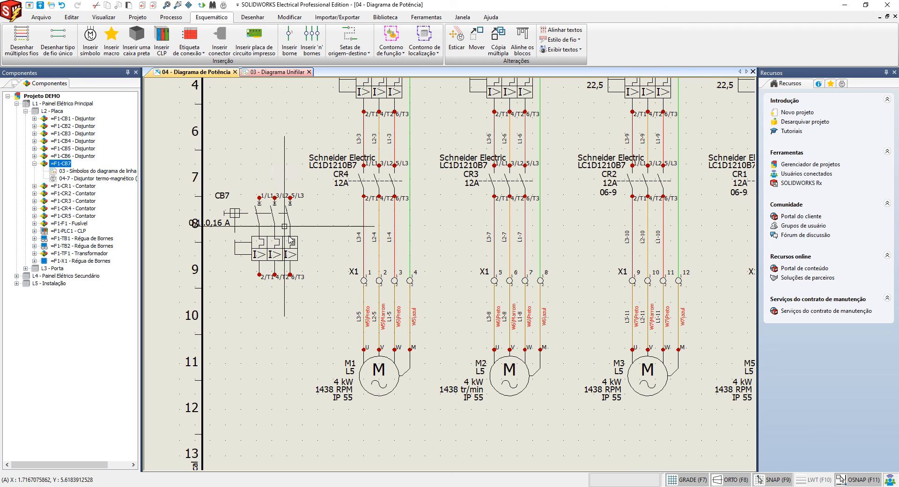
Draw vertical Fase 1, Fase 2 and Fase 3 wires through CB7's poles, excluding Fio neutro and Proteção
middle_drag(272, 278, 303, 250)
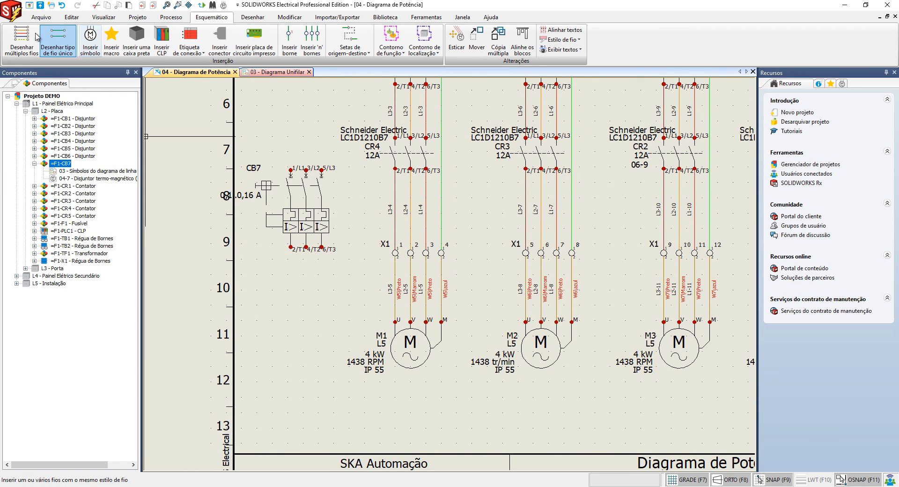
click(21, 41)
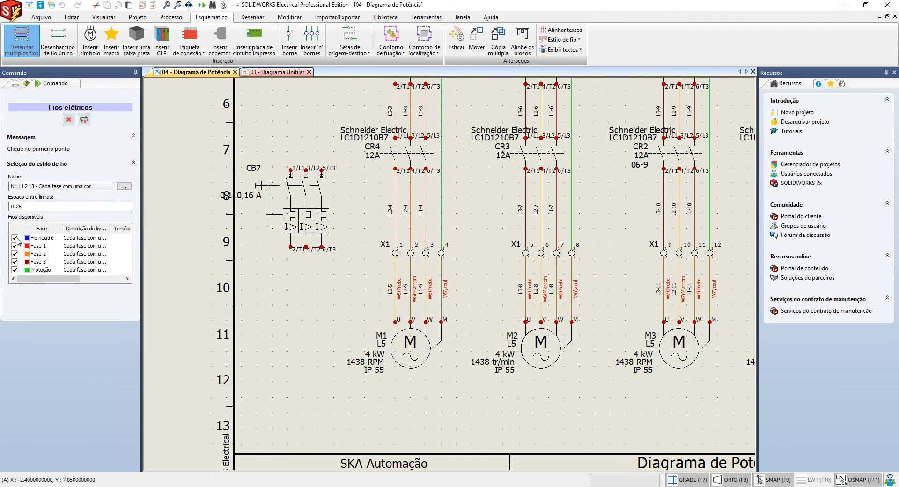
click(15, 238)
click(15, 270)
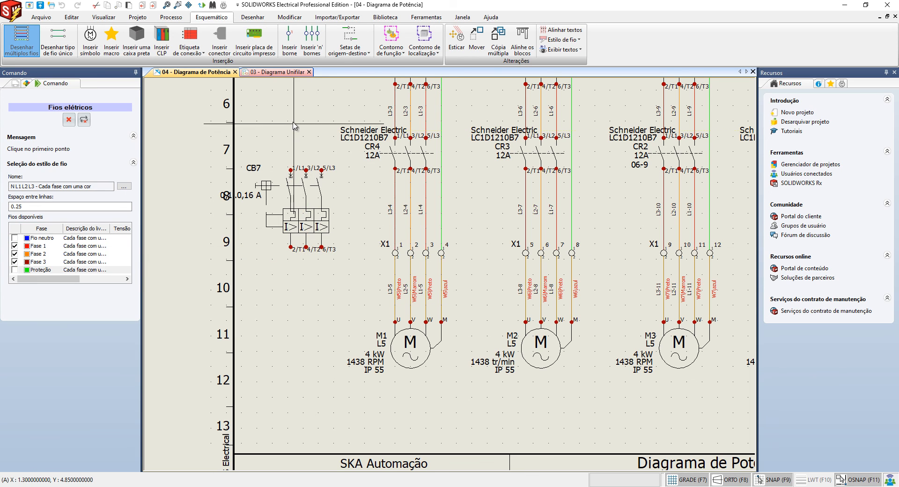
click(291, 103)
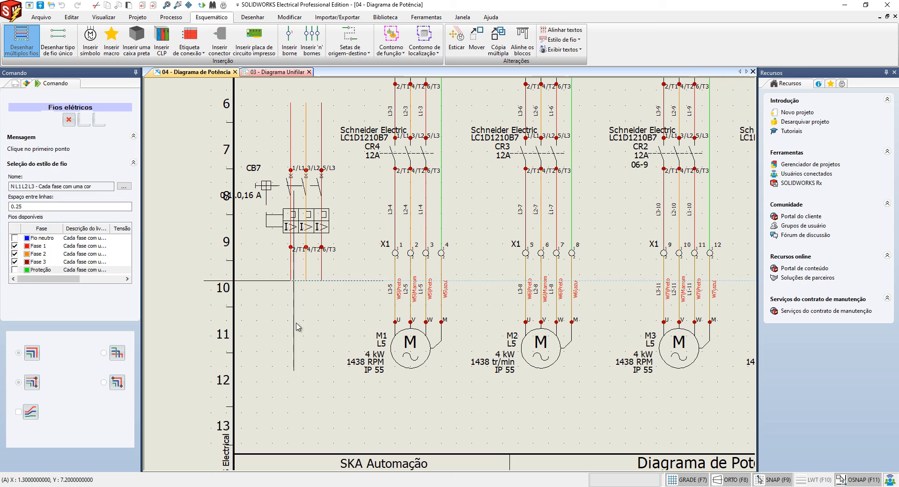
click(301, 359)
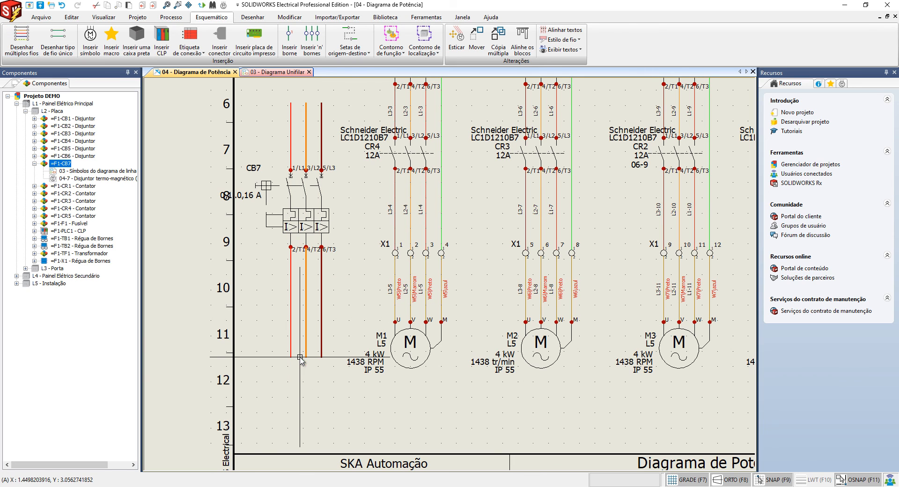
middle_drag(354, 250, 352, 262)
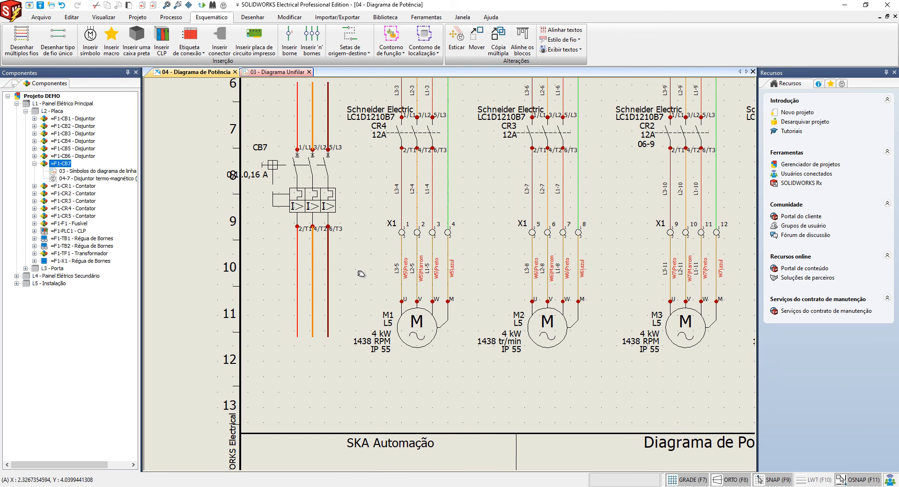
middle_drag(351, 306, 360, 273)
click(291, 49)
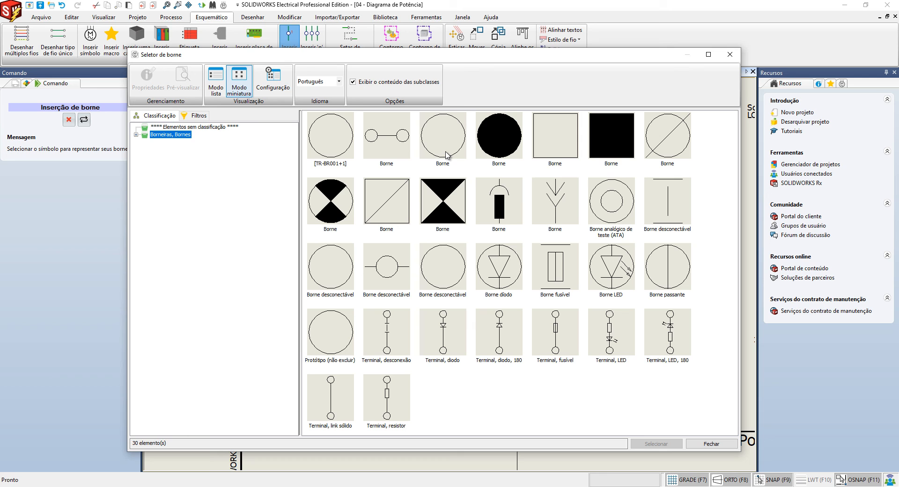
double_click(667, 137)
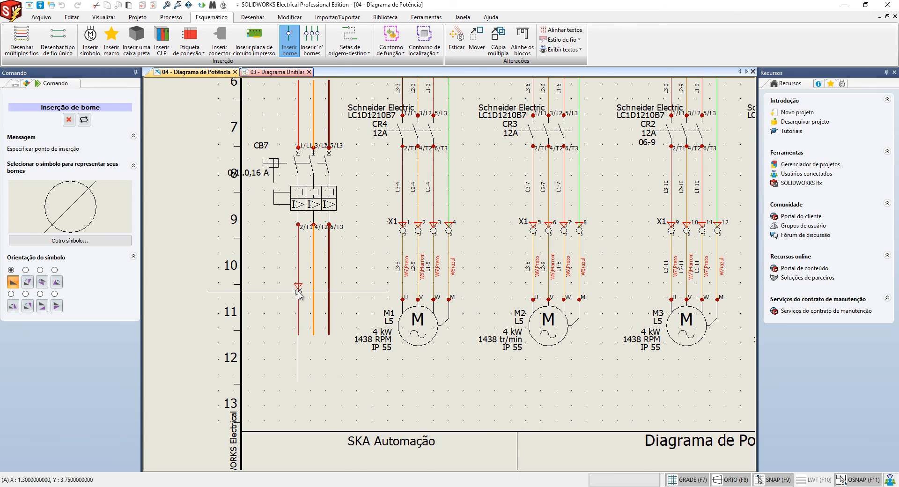
key(Escape)
Insert multiple terminals across the three wires below CB7 using the circle-with-diagonal Borne symbol, with the axis line option off, and set their orientation
click(312, 46)
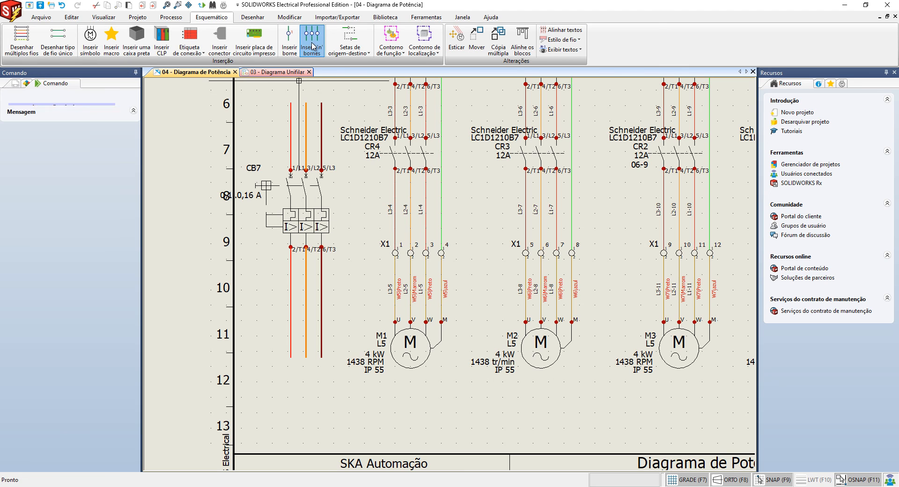
double_click(664, 139)
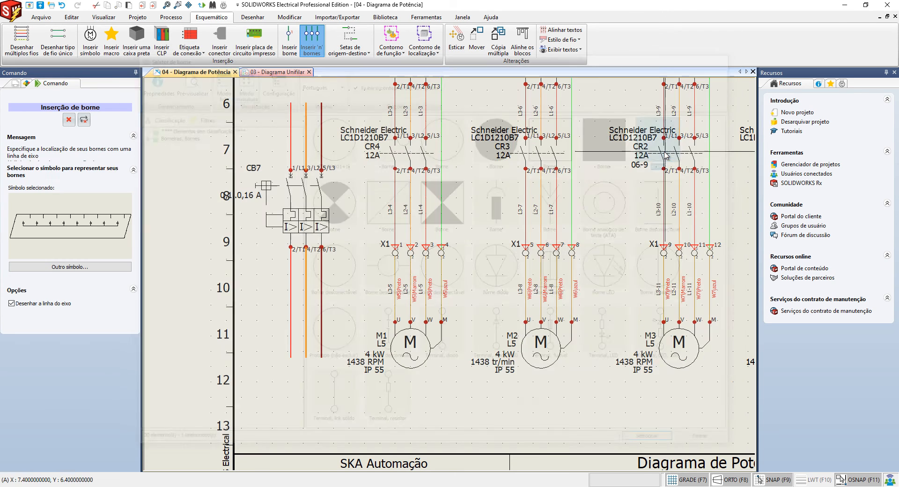
click(278, 303)
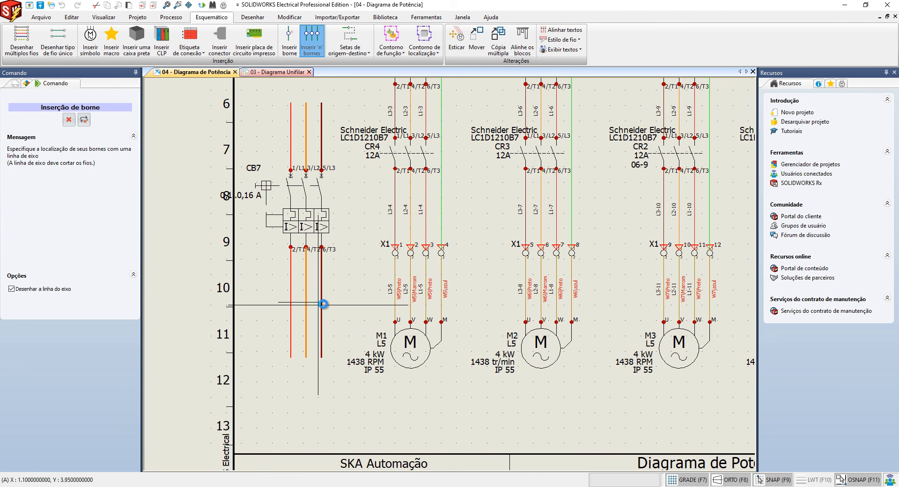
click(331, 302)
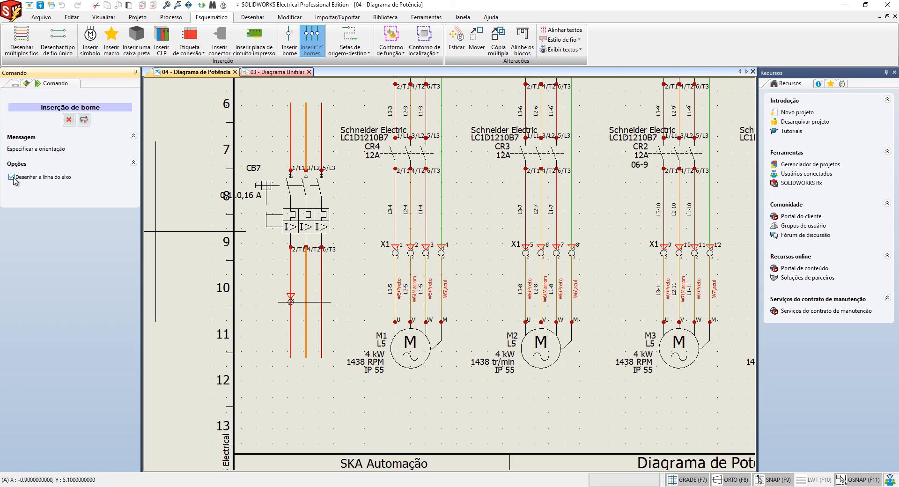
click(345, 291)
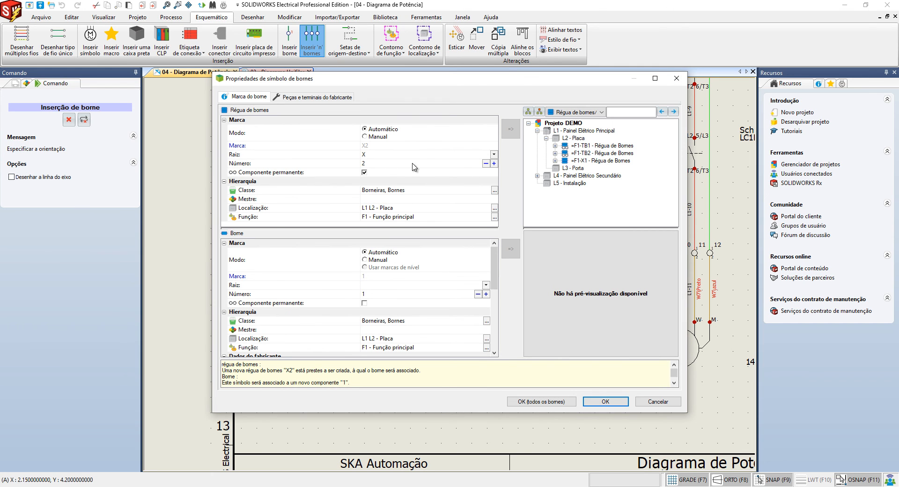
Set the new terminal strip's root to XC1 and number to 1, and apply the properties to all terminals
click(434, 154)
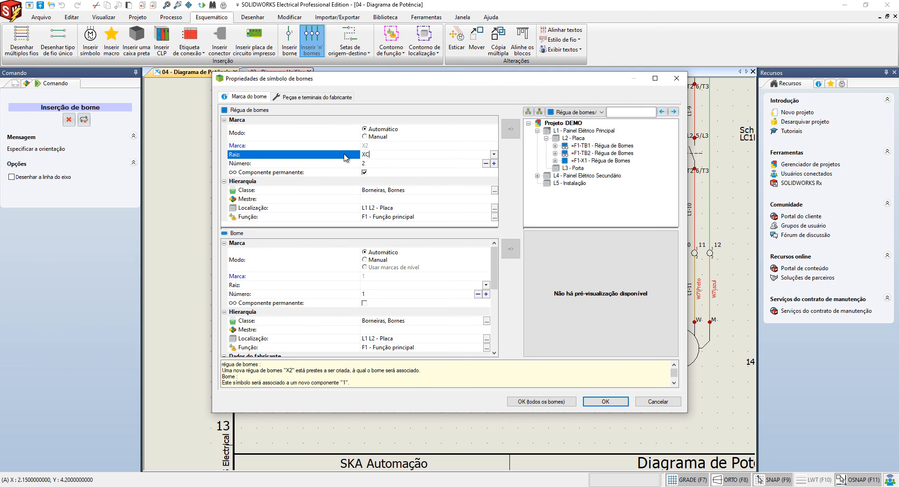
click(377, 166)
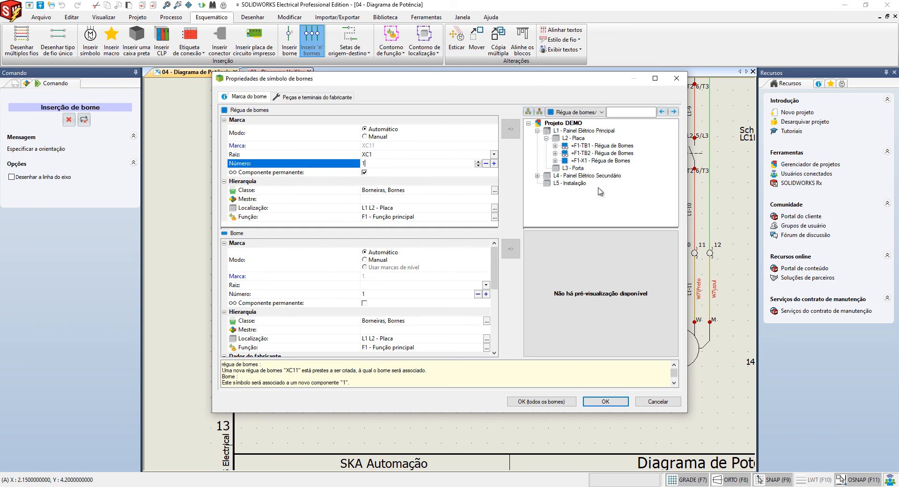
click(558, 402)
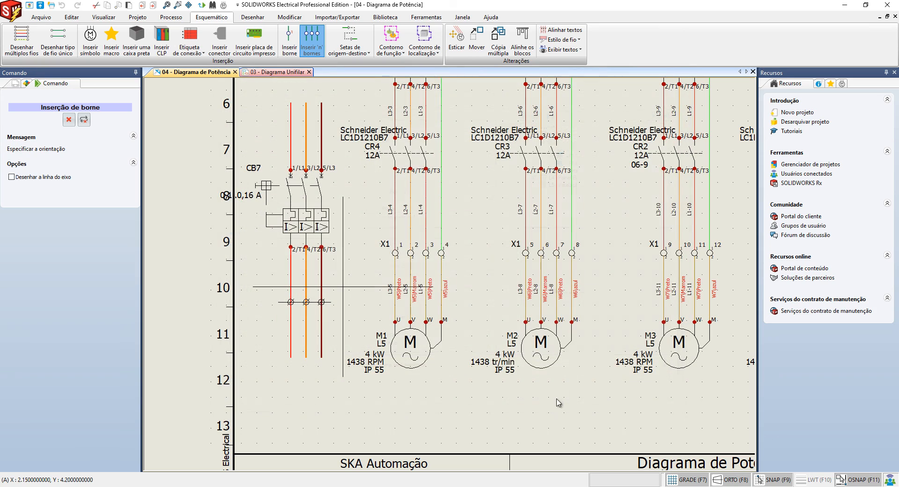
click(305, 327)
Place a Motor C.A. Trifásico 3 bornes + massa symbol from the Motores class on the three wires below the XC11 terminals
scroll(276, 316, up, 1)
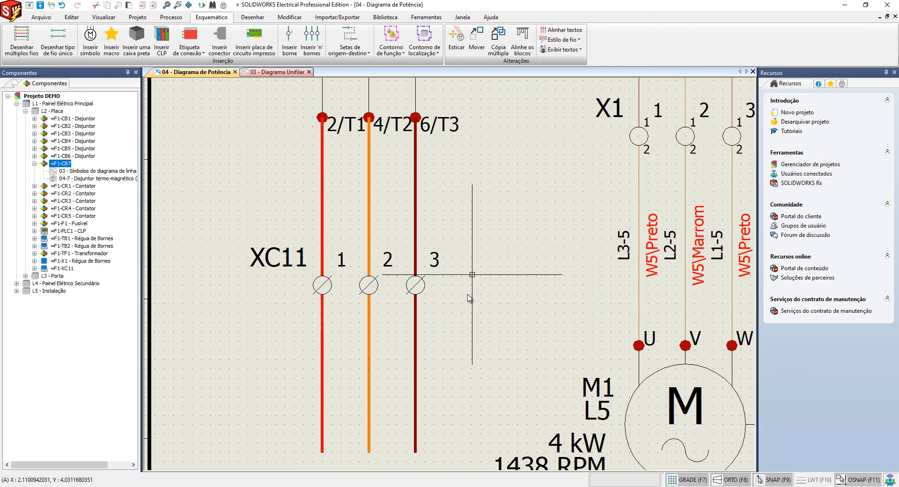
middle_drag(454, 324, 434, 208)
scroll(434, 208, down, 5)
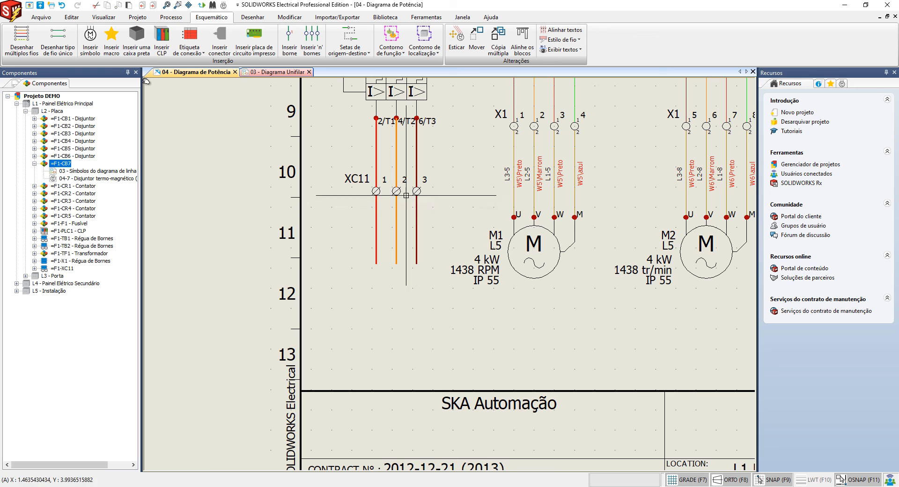
click(97, 42)
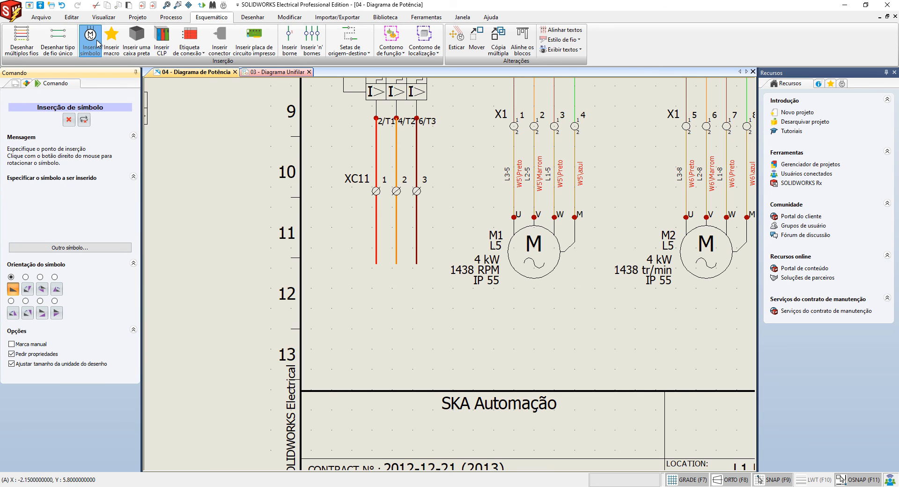
click(98, 248)
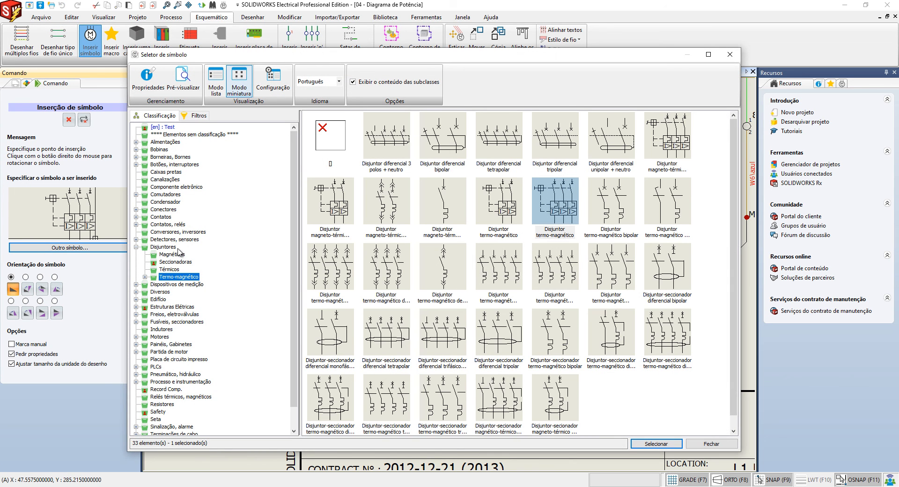
click(161, 336)
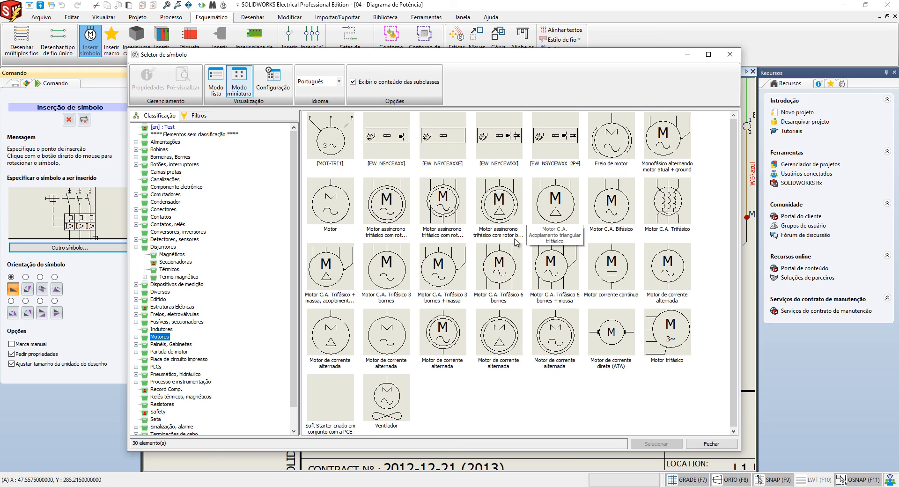
click(449, 273)
click(663, 449)
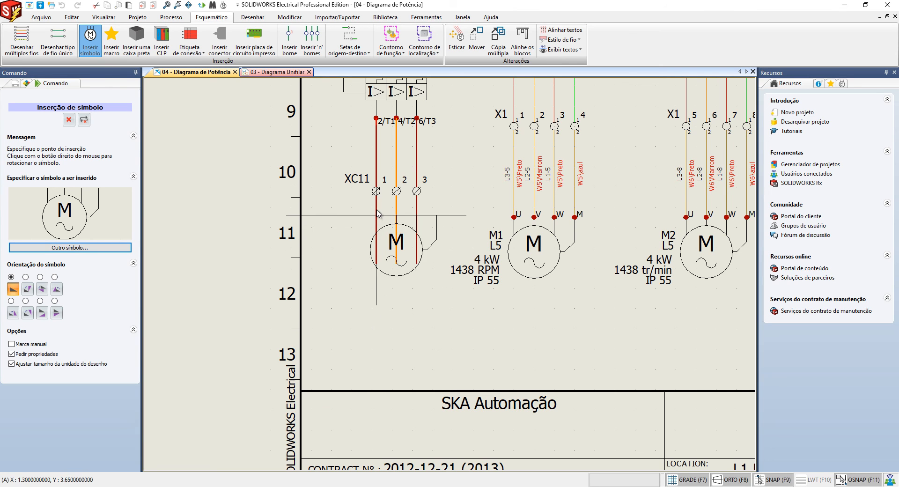
click(377, 242)
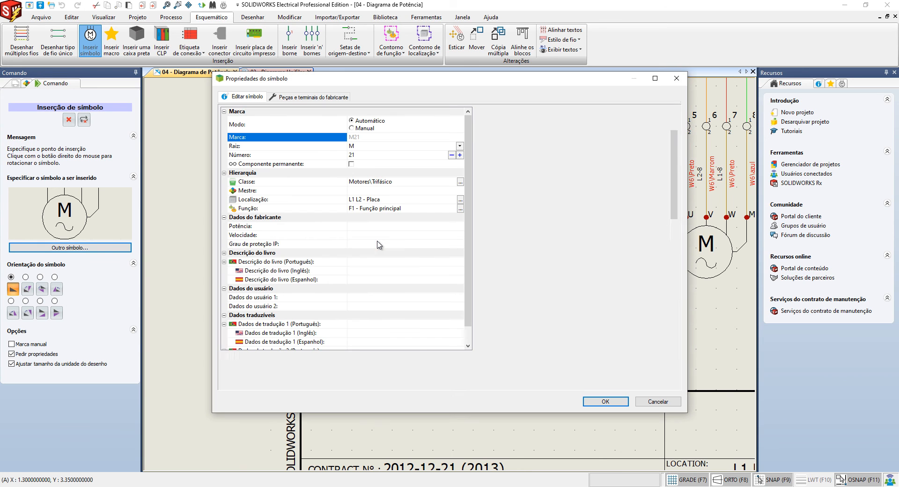
Search the manufacturer parts for the three-phase motor symbol, filtered by manufacturer Leroy Somer
click(328, 97)
click(243, 124)
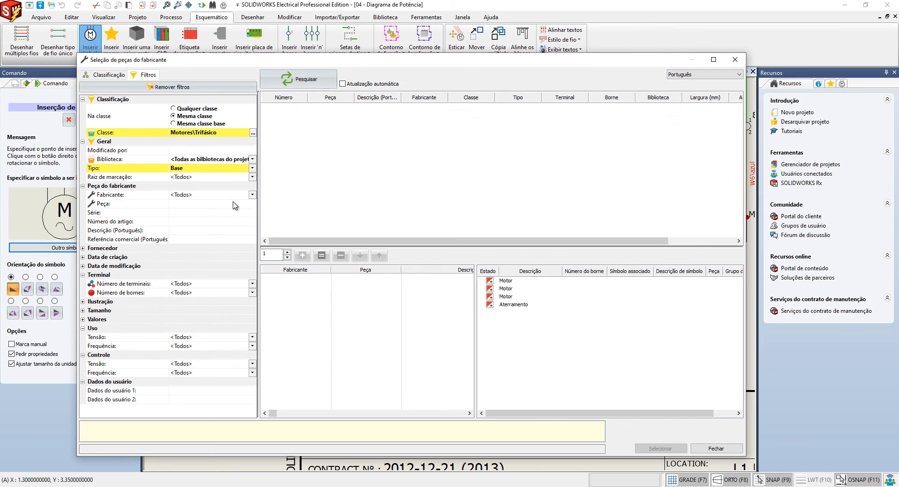
click(251, 194)
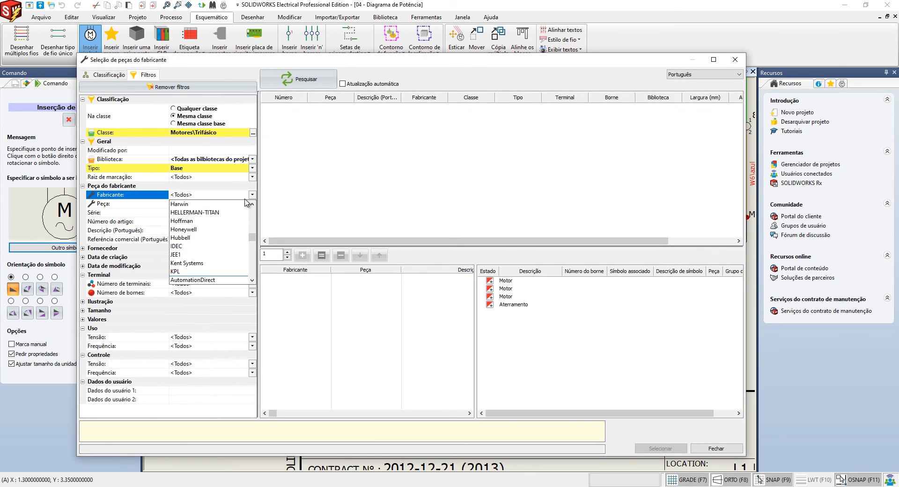
scroll(222, 234, down, 1)
click(200, 271)
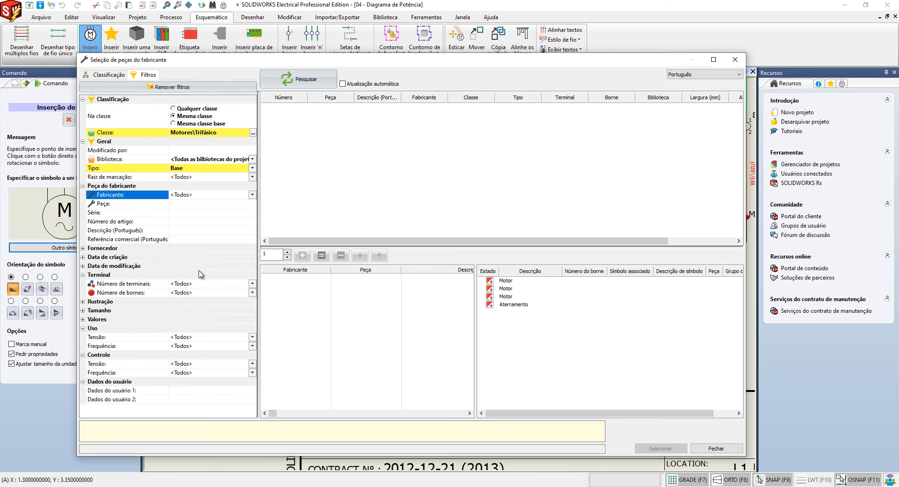
click(304, 80)
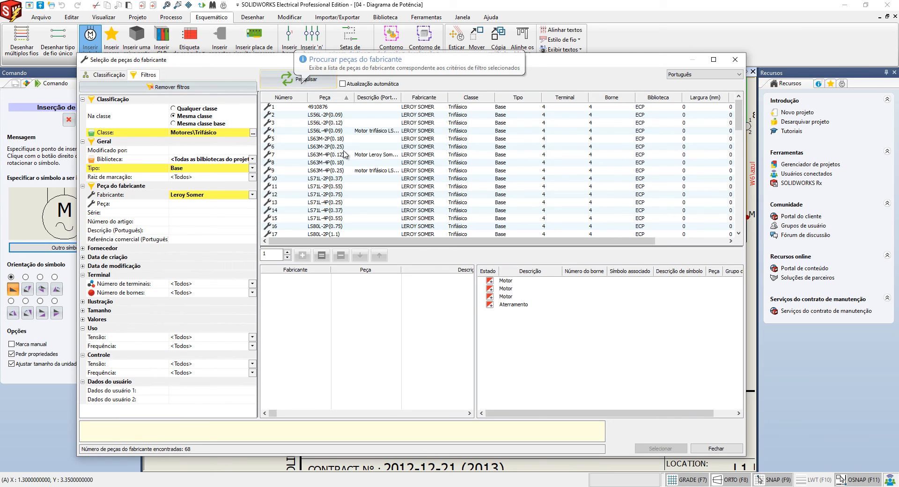
Assign the Leroy Somer part LS56L-4P(0.09) to the motor and accept its symbol properties
click(336, 132)
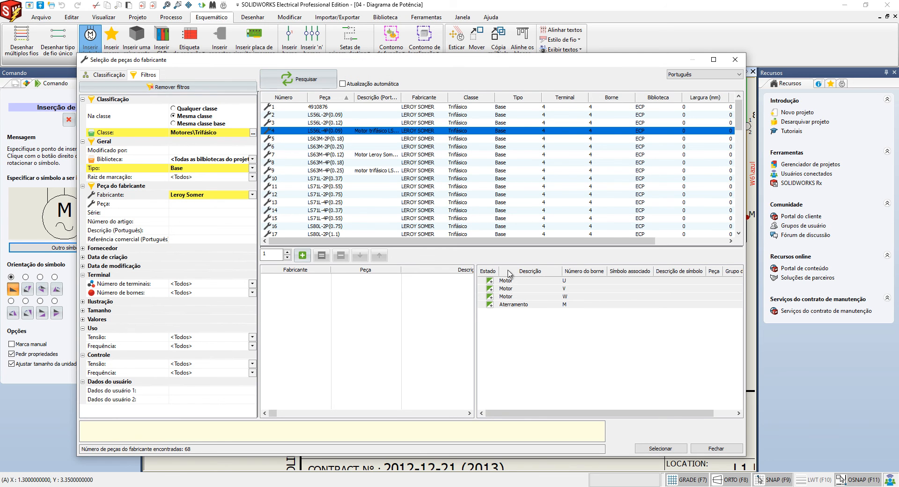
double_click(342, 133)
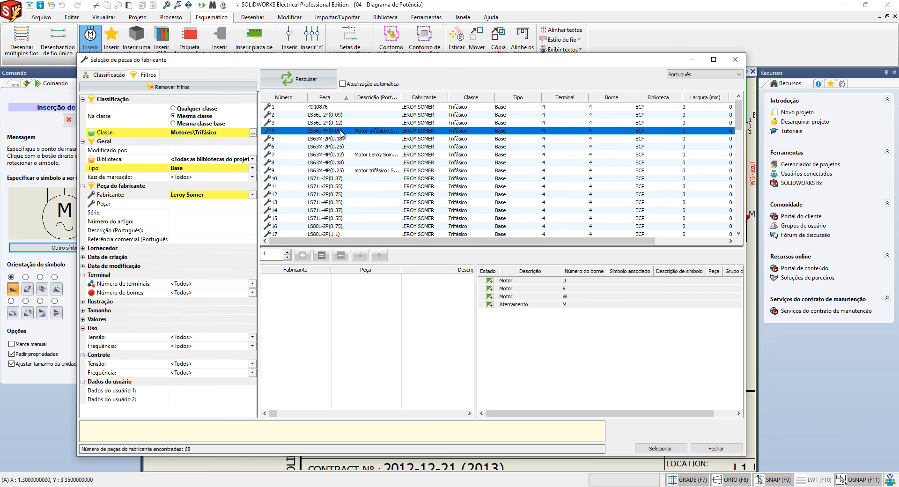
click(661, 448)
click(600, 399)
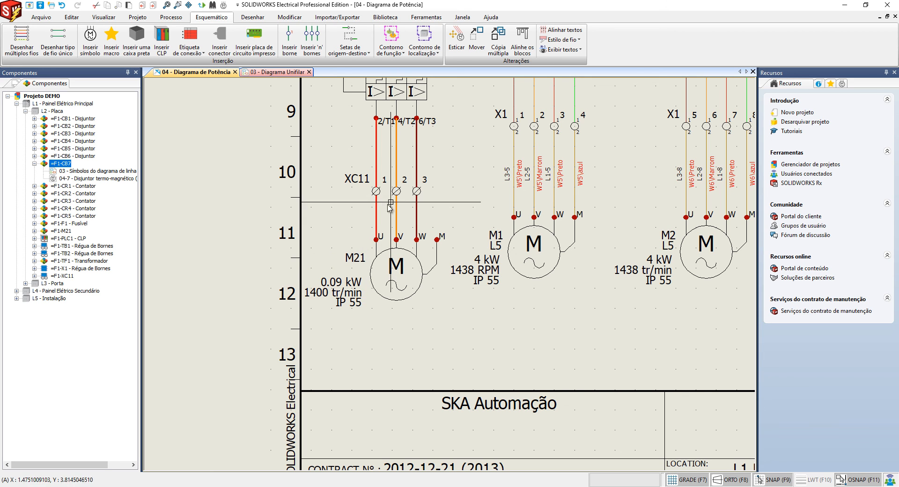
middle_drag(380, 218, 375, 192)
middle_drag(380, 230, 382, 215)
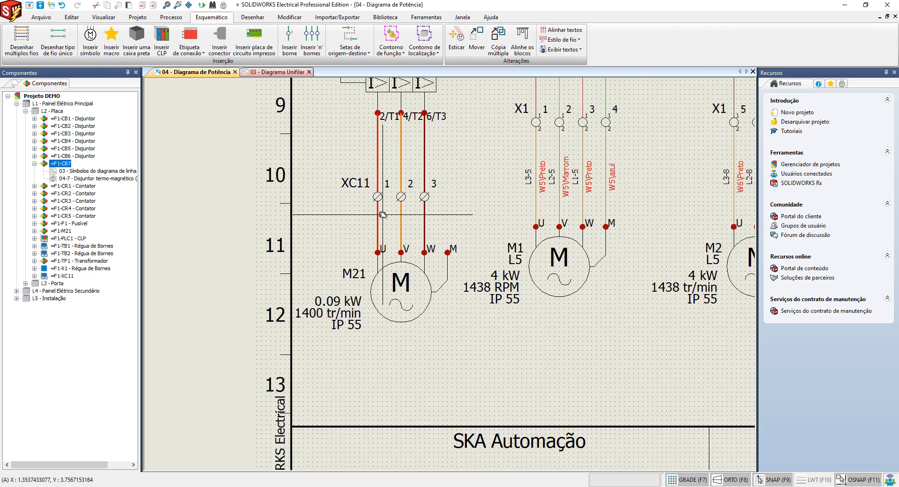
scroll(382, 216, up, 3)
scroll(382, 215, down, 1)
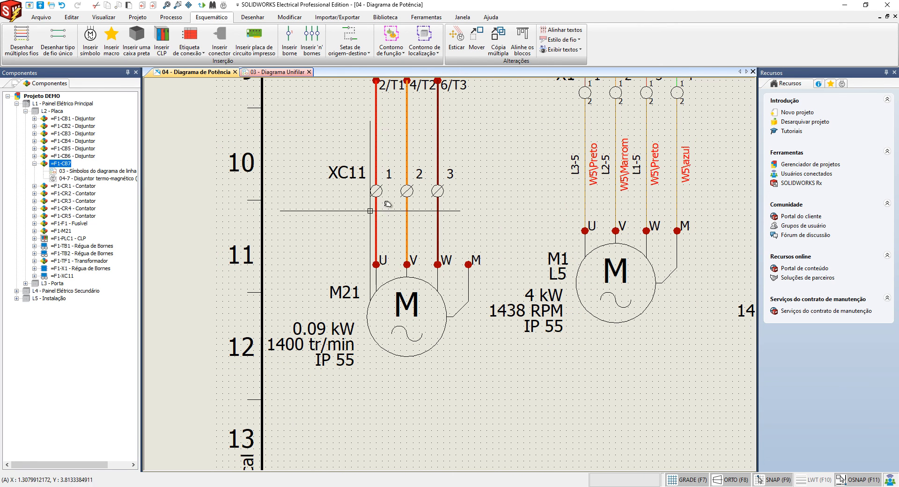
drag(420, 214, 353, 216)
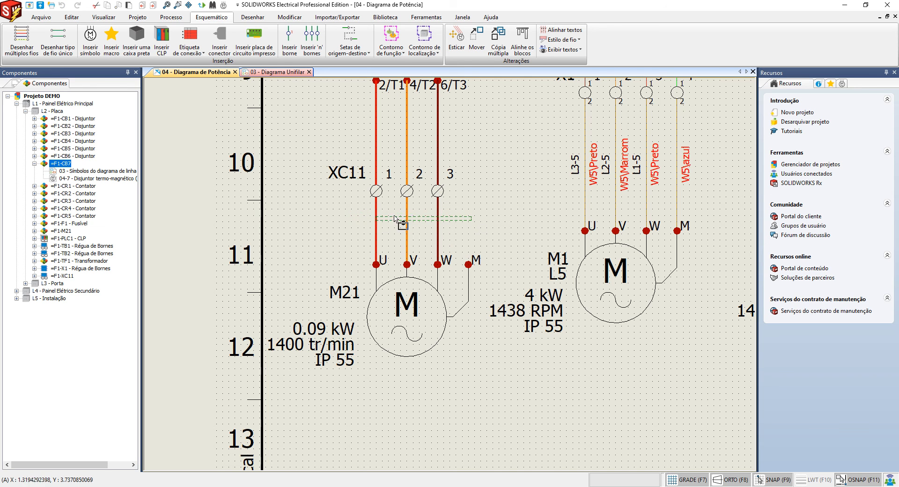
Draw a vertical wire with only the Proteção conductor from the new motor's M terminal up to the top ends of CB7's phase wires
click(22, 40)
click(16, 270)
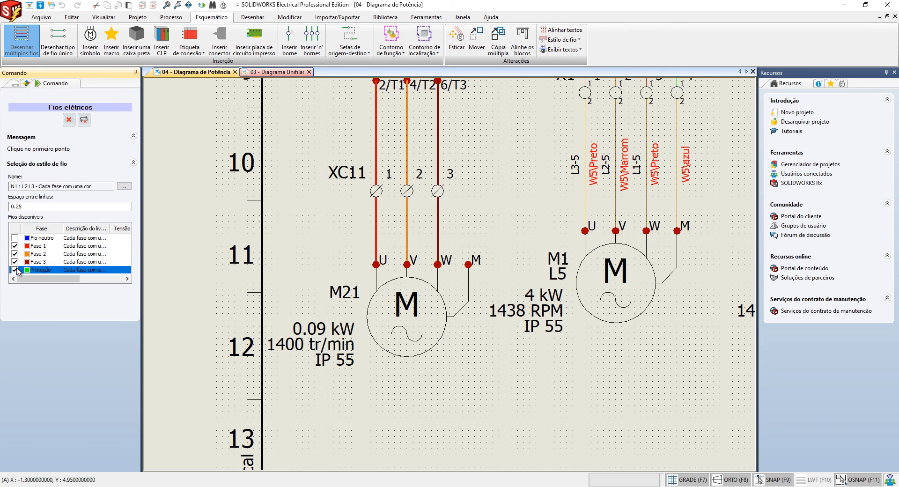
click(15, 262)
click(15, 254)
click(14, 246)
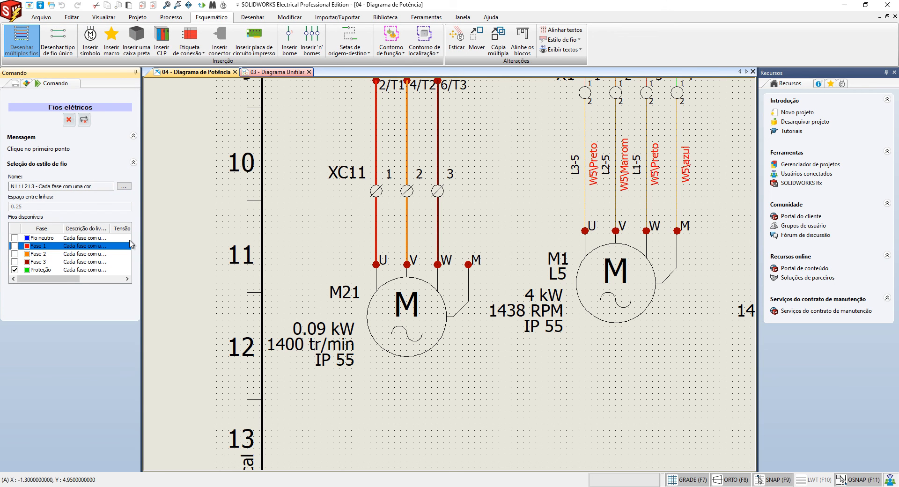
click(468, 264)
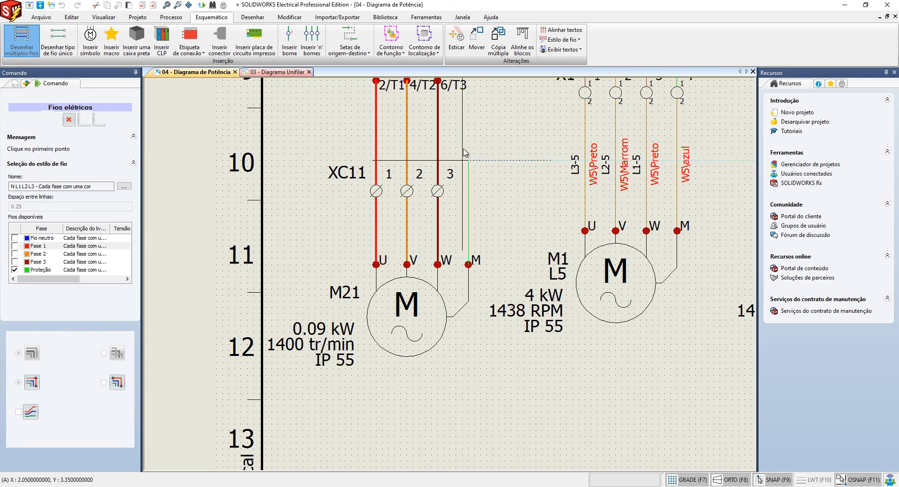
middle_drag(465, 193, 475, 328)
middle_drag(465, 135, 474, 317)
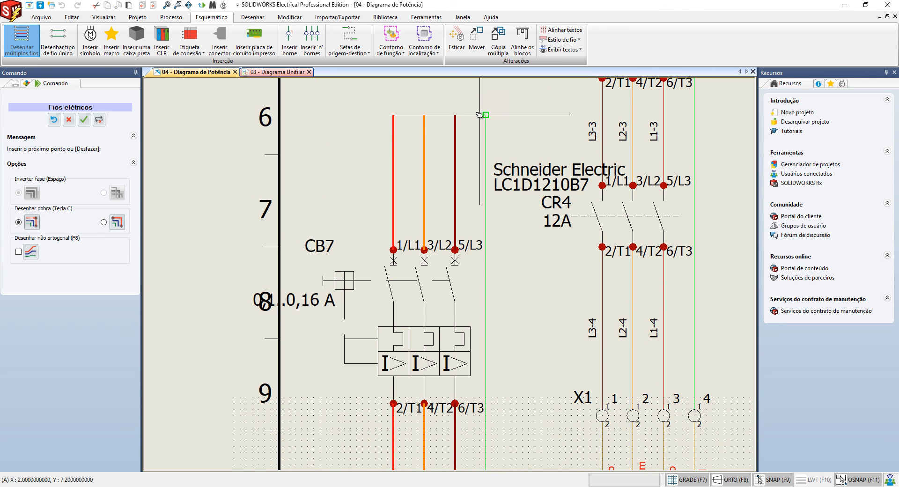
click(479, 115)
Insert a single terminal on the Proteção wire in line with the XC11 terminals and associate it with terminal strip XC11 as number 4
middle_drag(442, 463, 427, 233)
scroll(442, 318, up, 1)
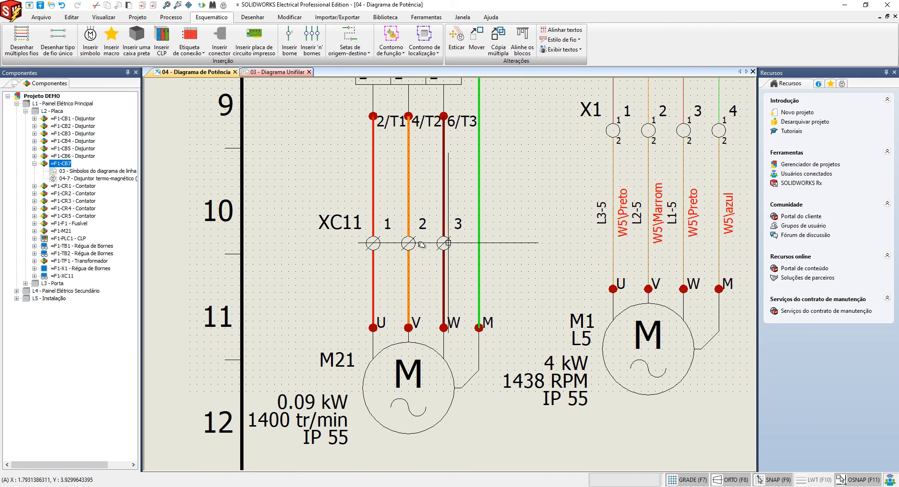
click(289, 41)
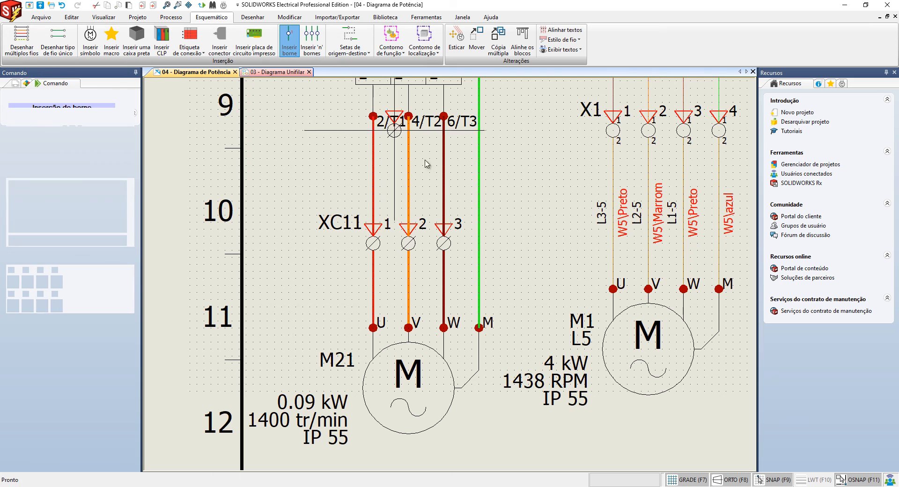
click(487, 225)
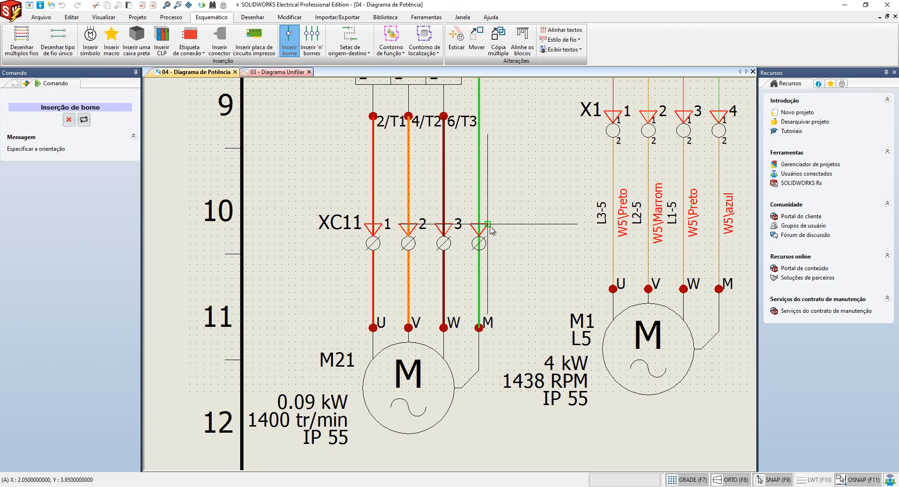
click(504, 218)
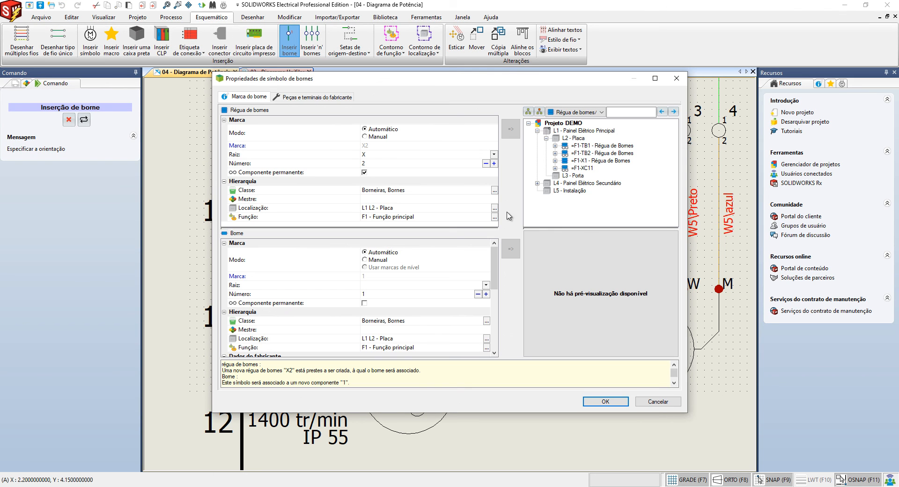
click(585, 168)
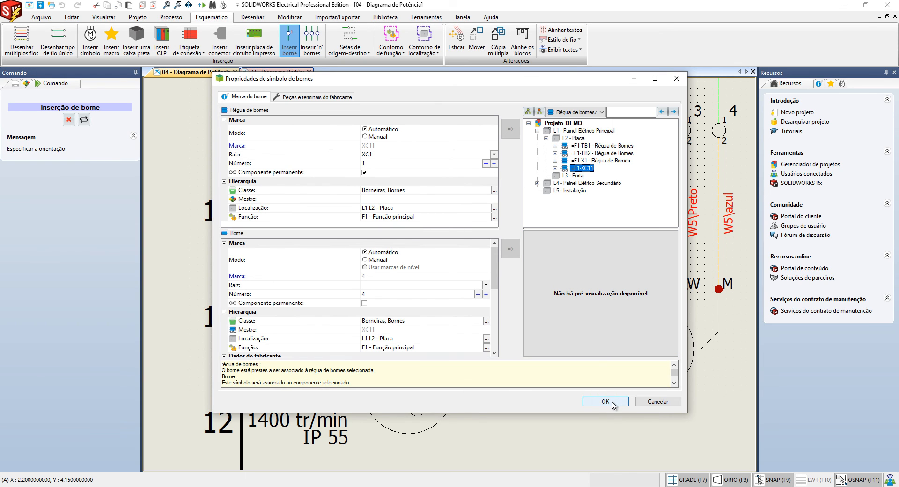
click(606, 402)
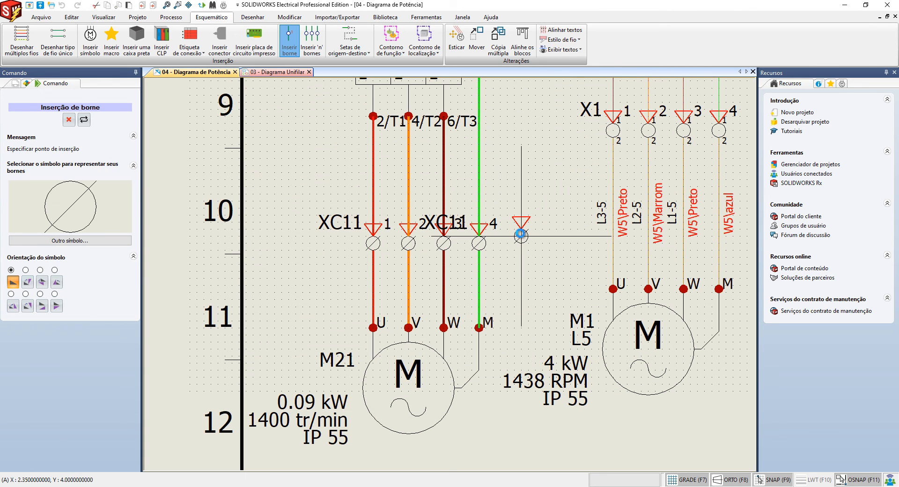
key(Escape)
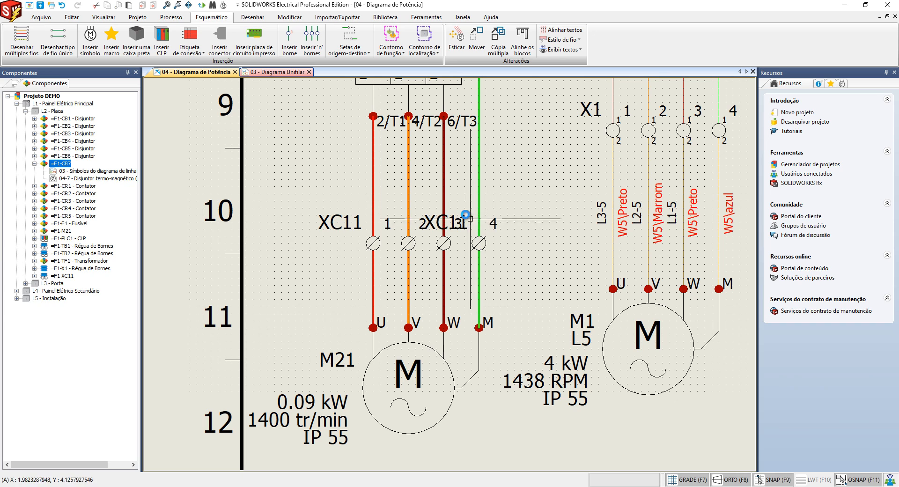
Hide the parent mark XC11 on the terminal of the Proteção wire
right_click(495, 224)
mouse_move(525, 250)
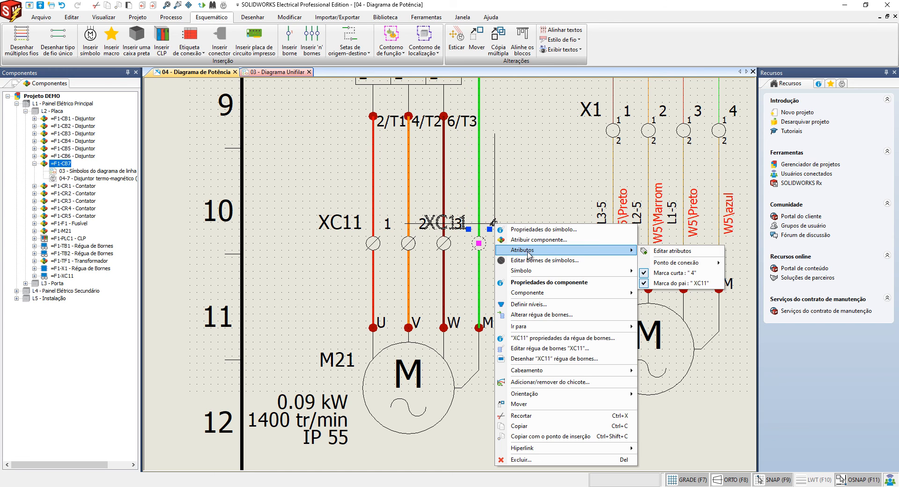
click(678, 284)
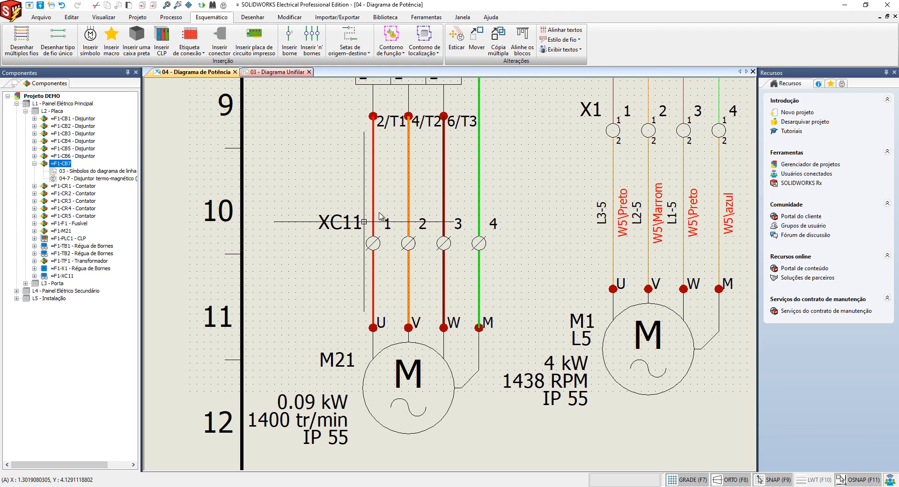
Open the cable core association for the four wires between XC11 and motor M21, and inspect the cores of cable W11
middle_drag(467, 256, 448, 198)
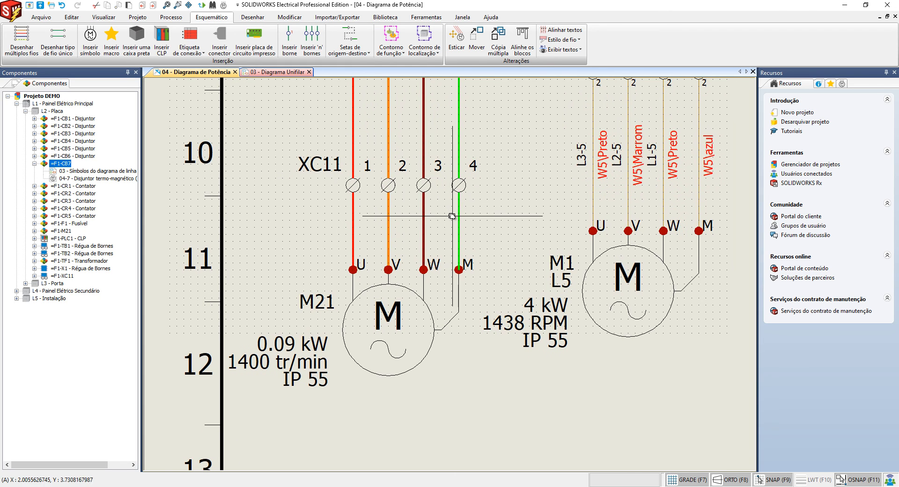
mouse_move(489, 223)
mouse_down()
mouse_move(430, 209)
mouse_move(335, 209)
mouse_up()
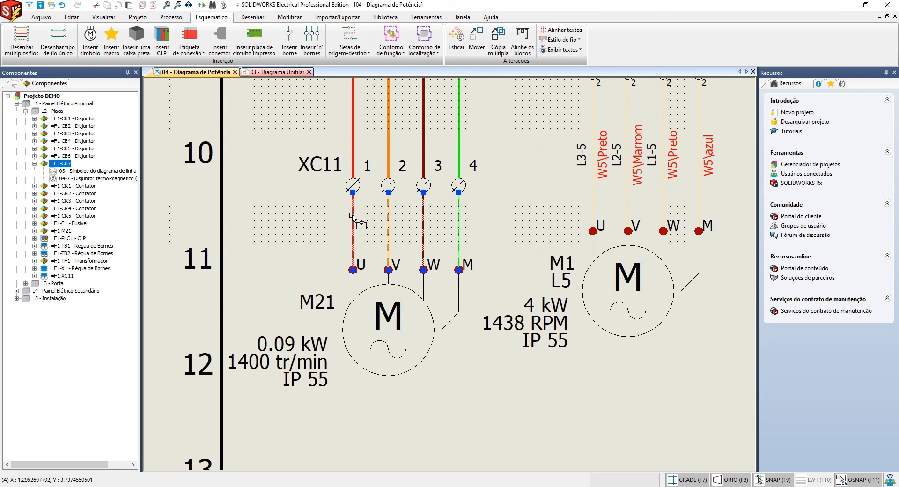
right_click(352, 216)
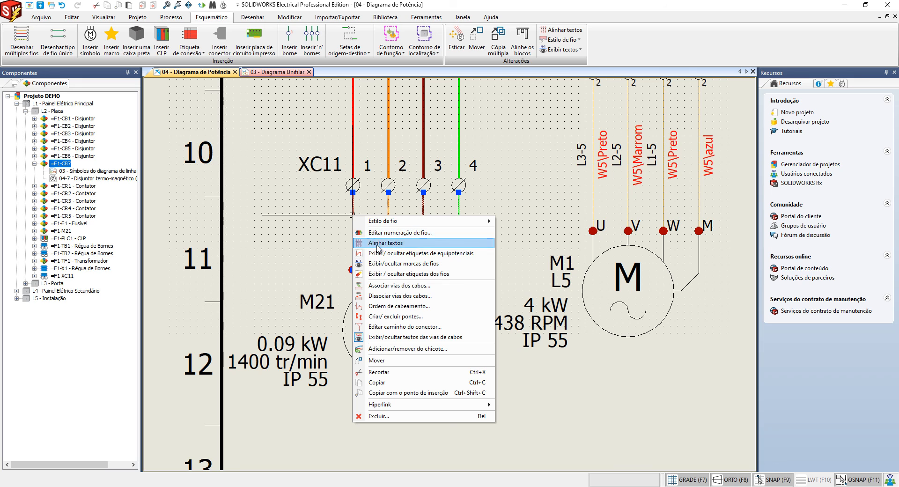
click(391, 286)
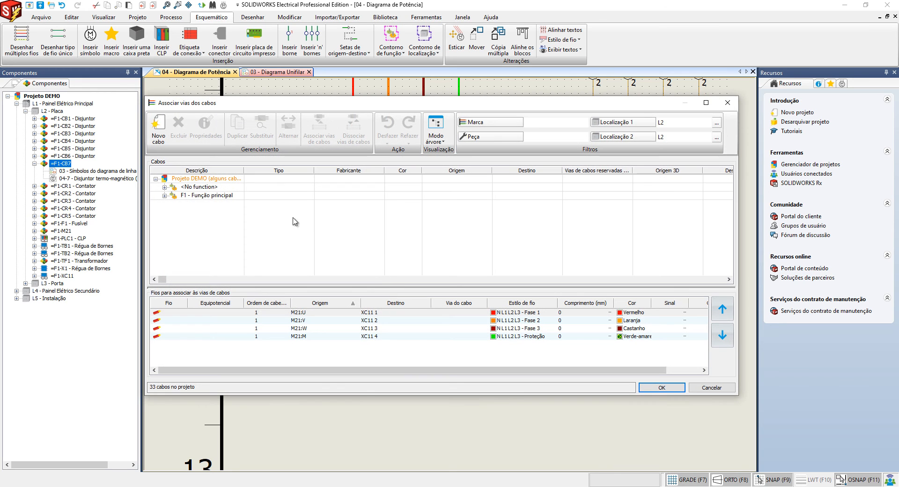
click(165, 187)
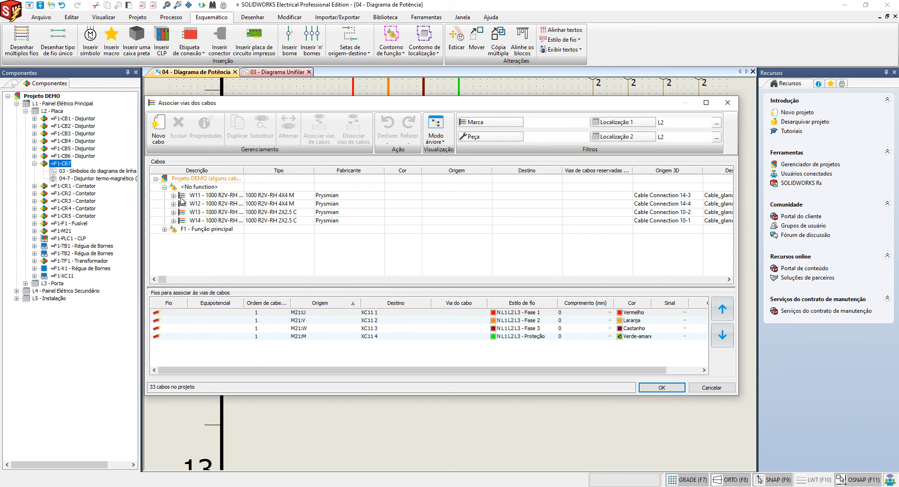
click(174, 196)
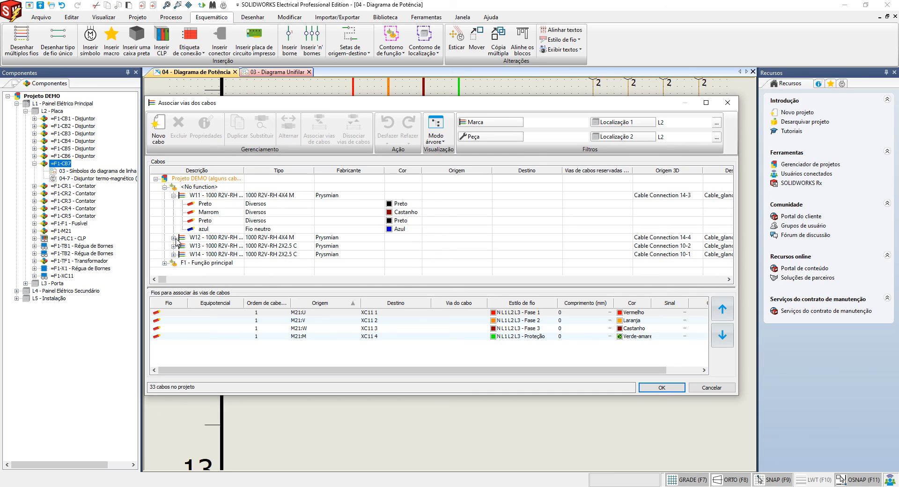
click(174, 195)
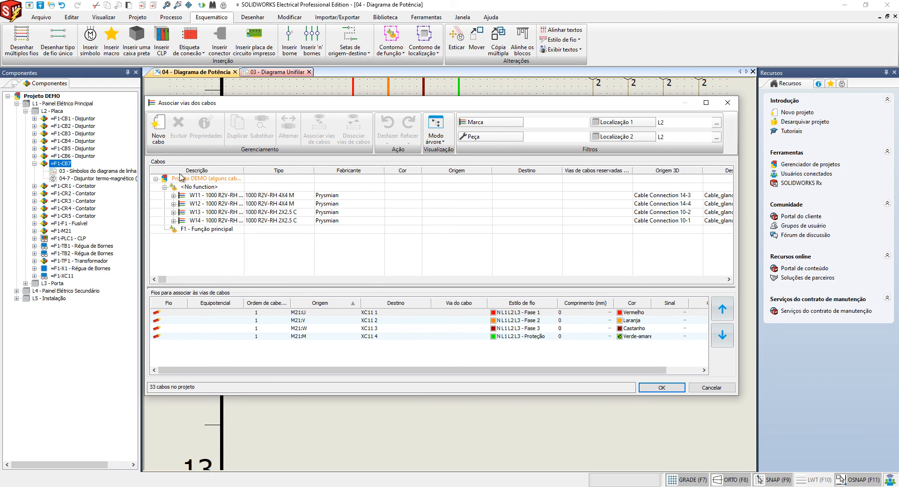
Start a new cable, enlarge the cable reference selection window and filter the references by manufacturer Prysmian
click(158, 127)
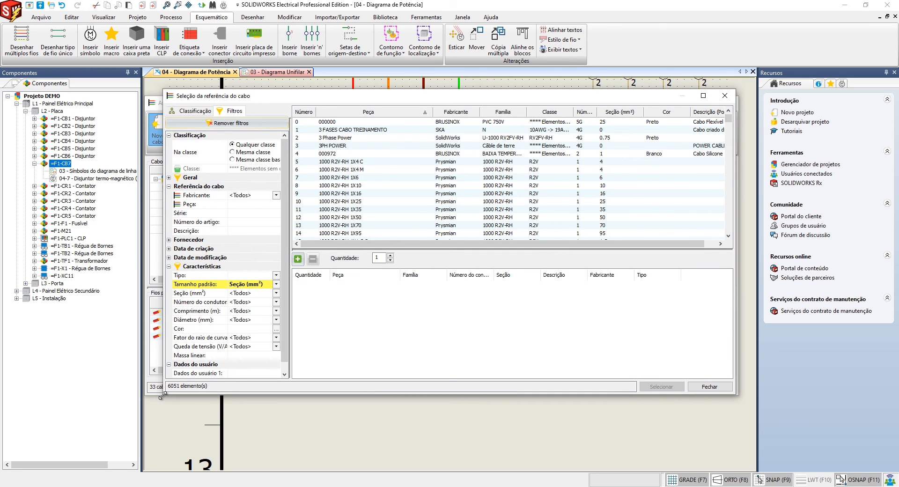
drag(156, 401, 100, 452)
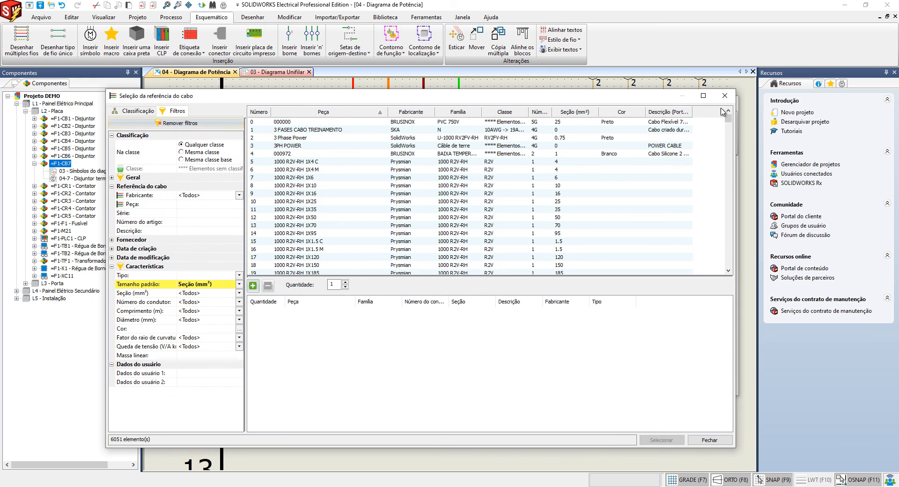
drag(736, 89, 765, 38)
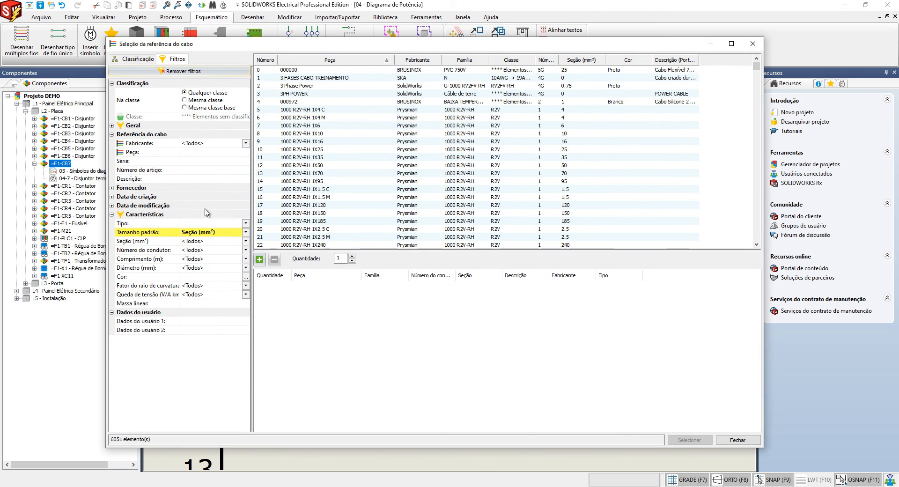
click(246, 143)
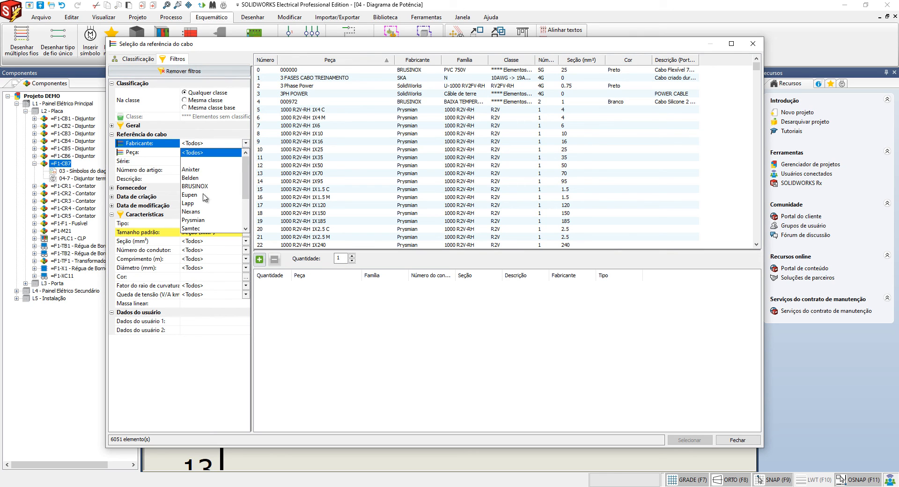
click(200, 219)
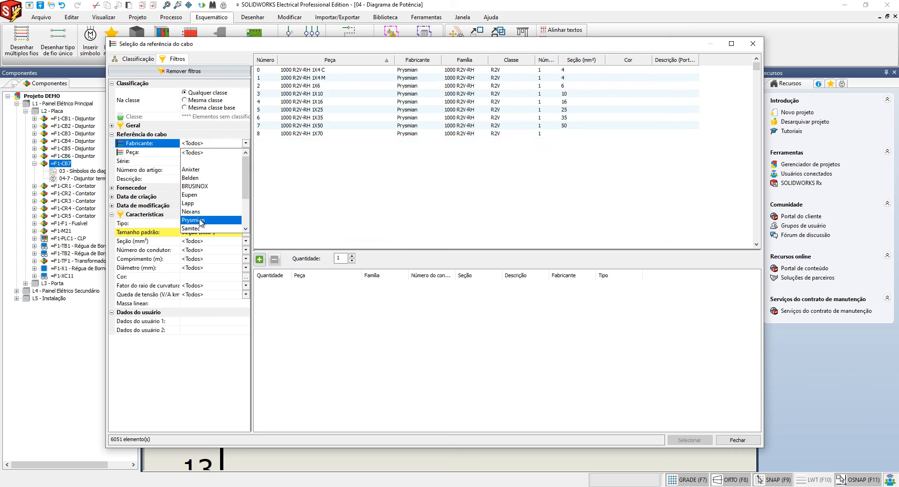
Narrow the cable references to a section of 1.5 mm² and a conductor number of 4G
click(245, 241)
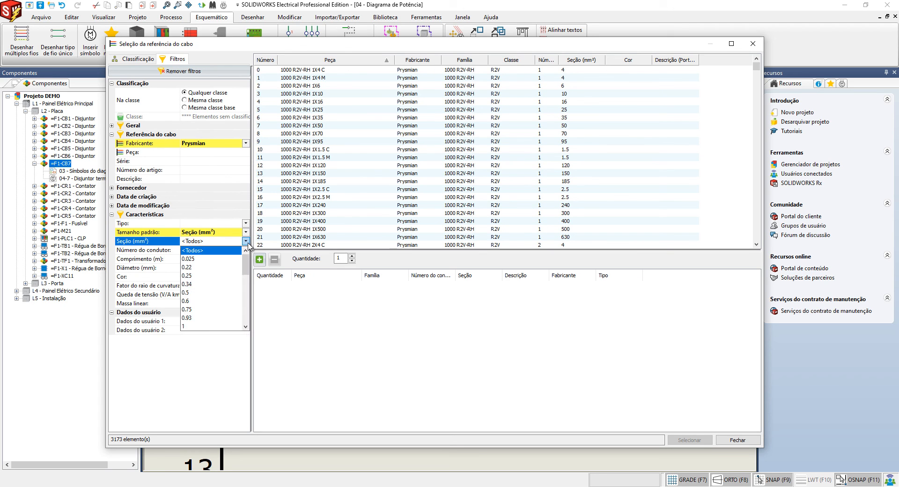
scroll(197, 320, down, 1)
click(196, 318)
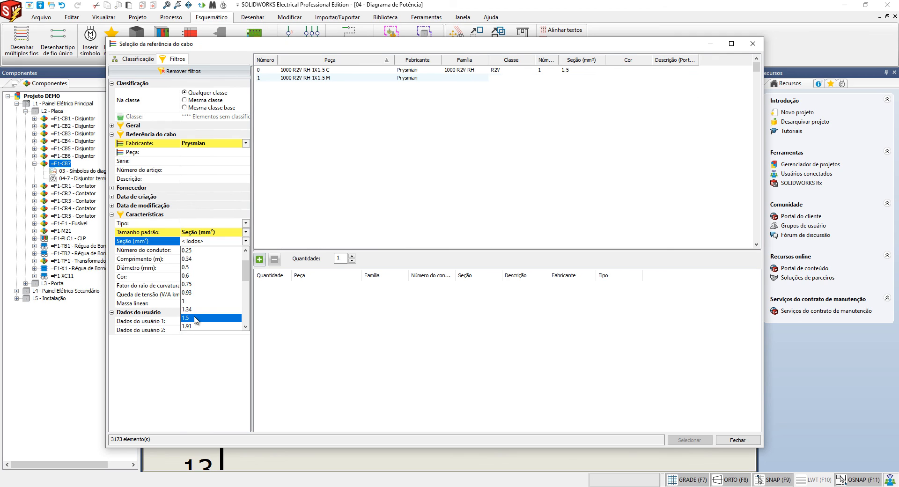
click(246, 249)
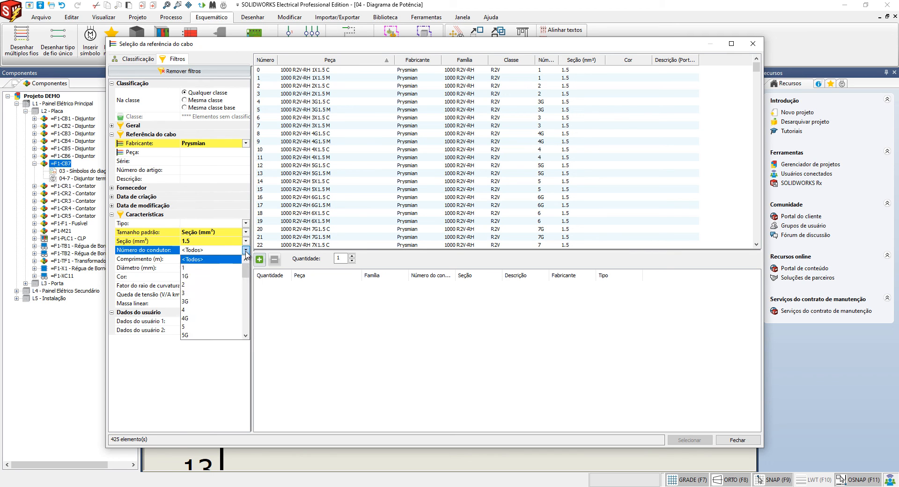
click(186, 318)
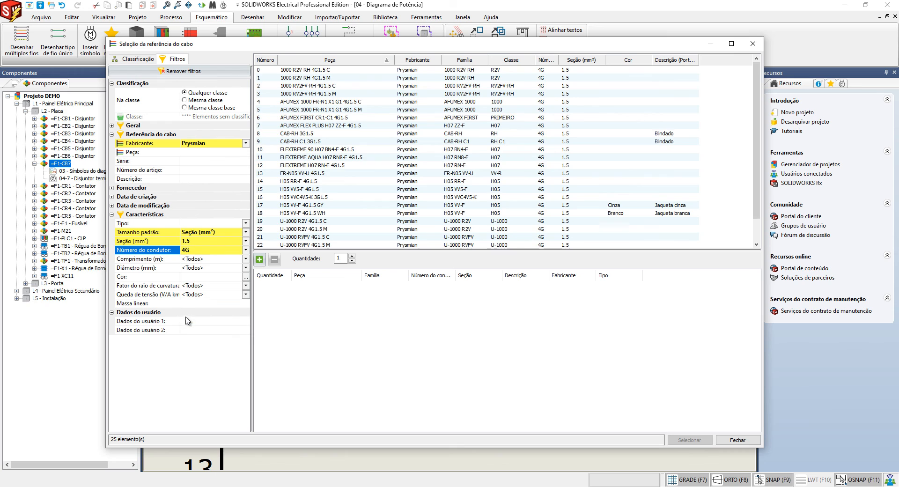
Check the diameter filter options and open the colour selection for the cable filter
click(205, 268)
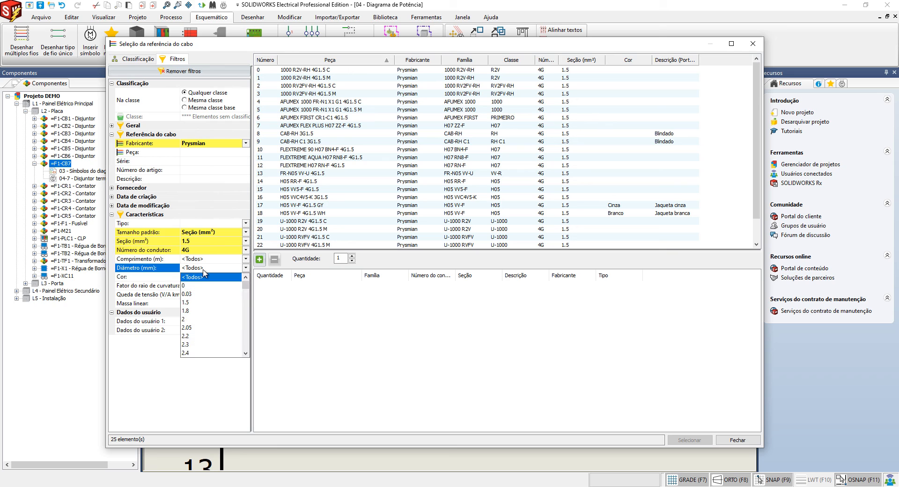
click(204, 271)
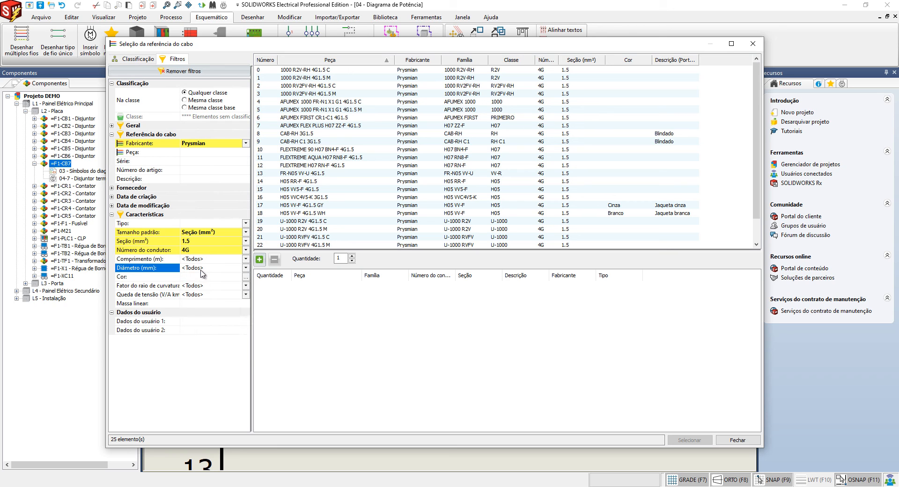
click(201, 278)
click(246, 277)
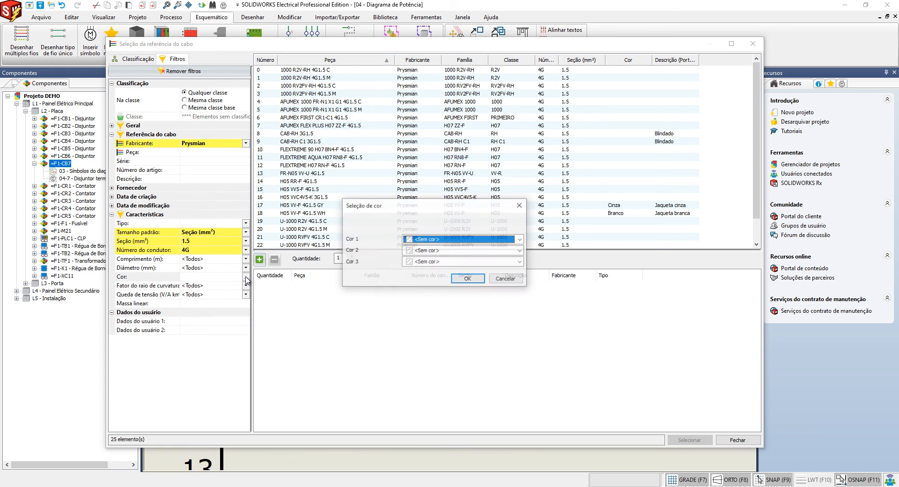
click(421, 241)
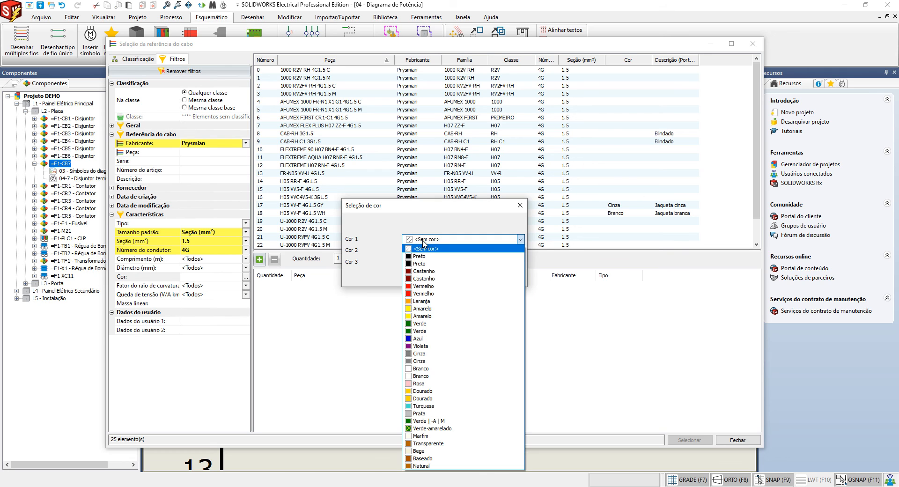
click(423, 242)
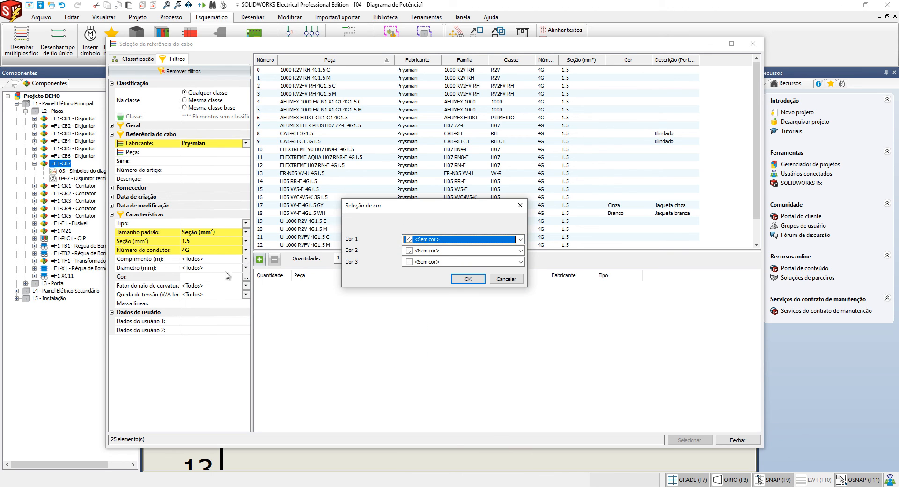
key(Escape)
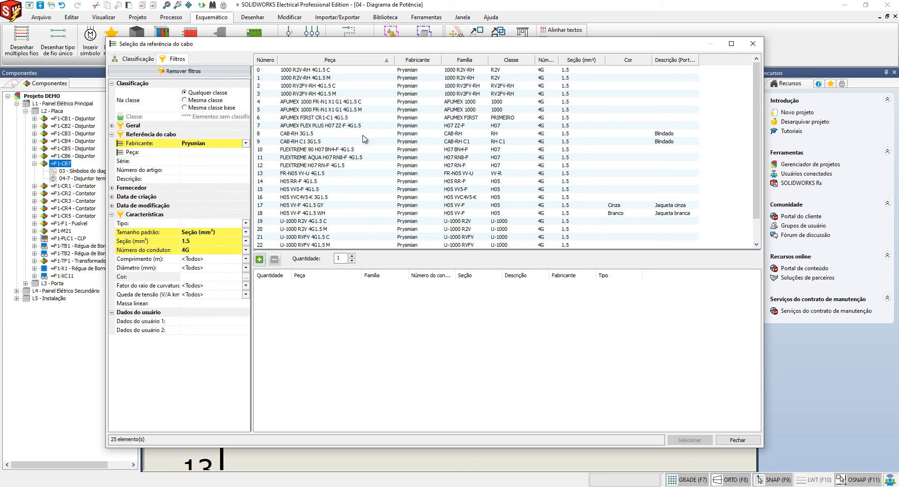
Add one Prysmian 1000 RV2FV-RH 4G1.5 M cable to the project and confirm the cable reference selection
click(311, 94)
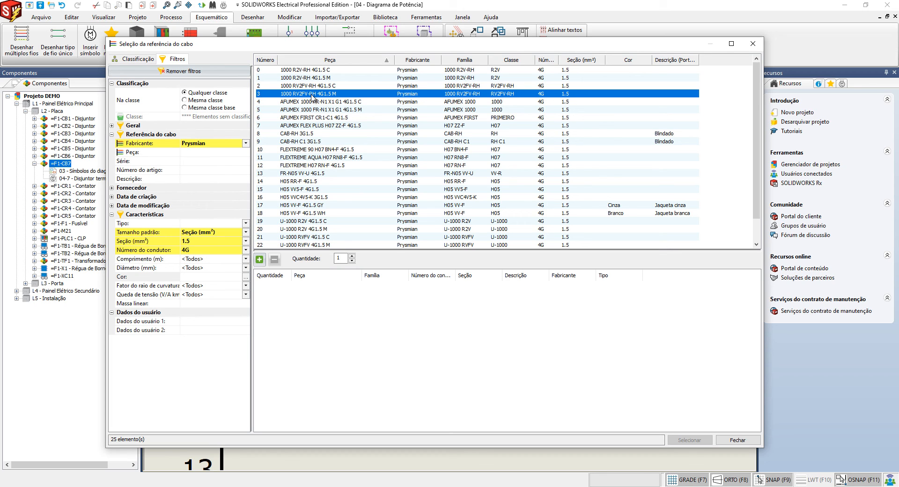
double_click(313, 96)
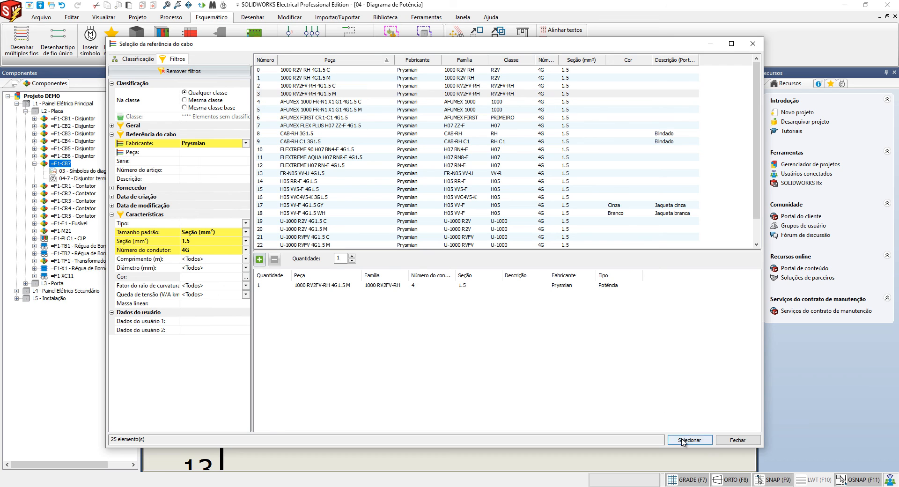
click(689, 440)
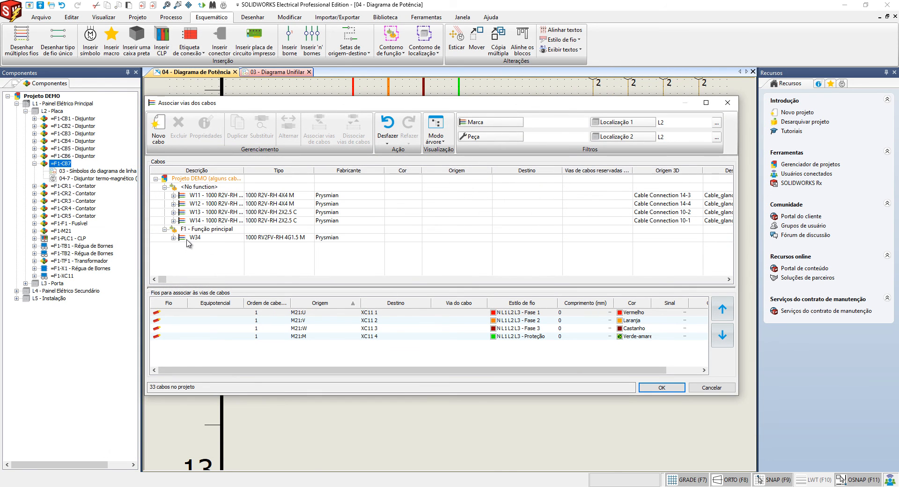
Associate all four cores of cable W34 with the four wires between motor M21 and terminals XC11 1 to 4
click(174, 238)
click(228, 239)
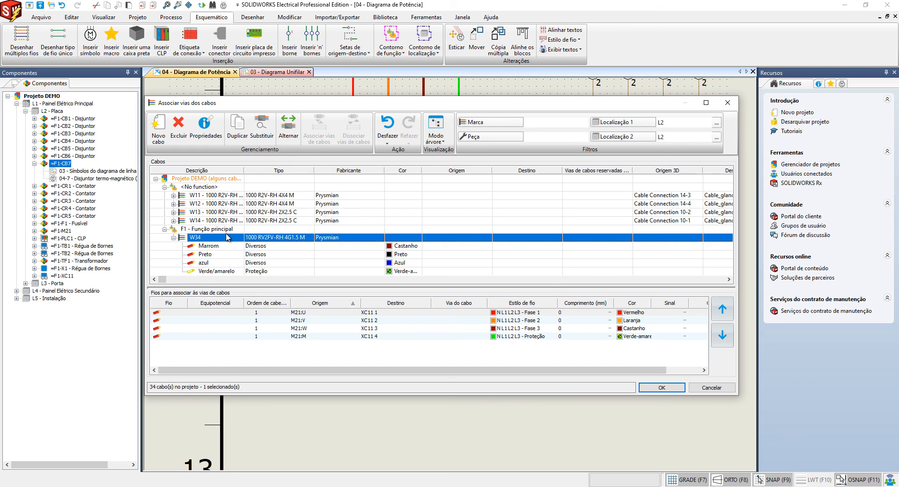
click(231, 246)
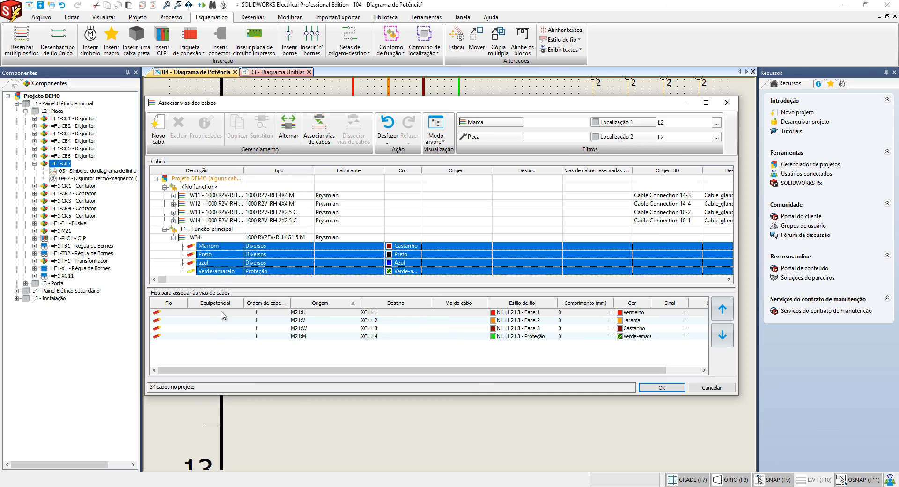
drag(215, 314, 222, 340)
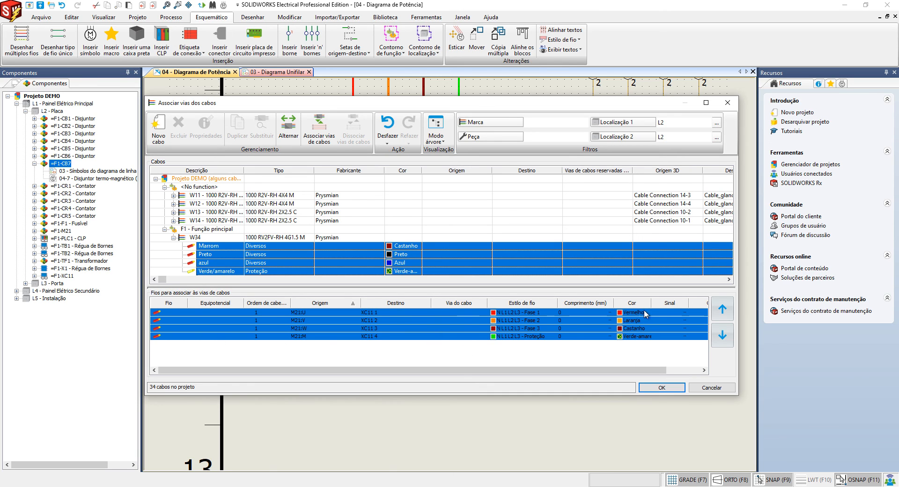
click(312, 142)
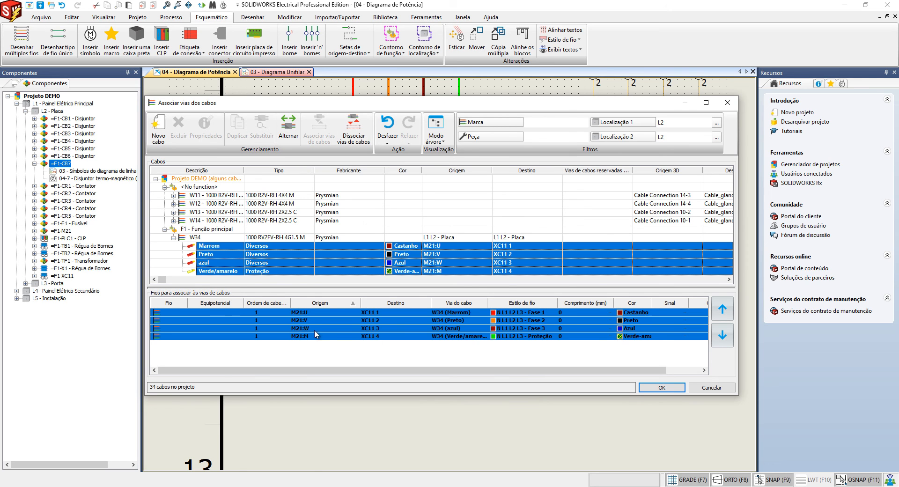
click(667, 389)
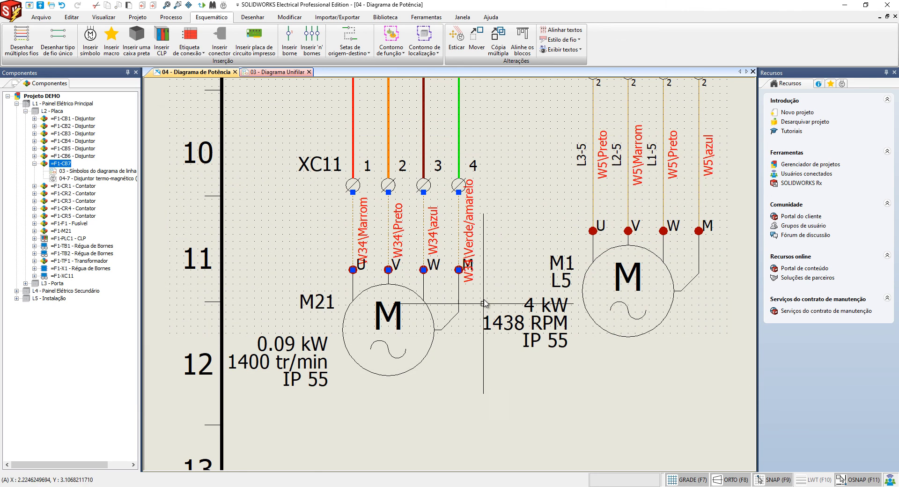
Try moving the motor M21 symbol straight down from its wires, and undo the move
click(426, 353)
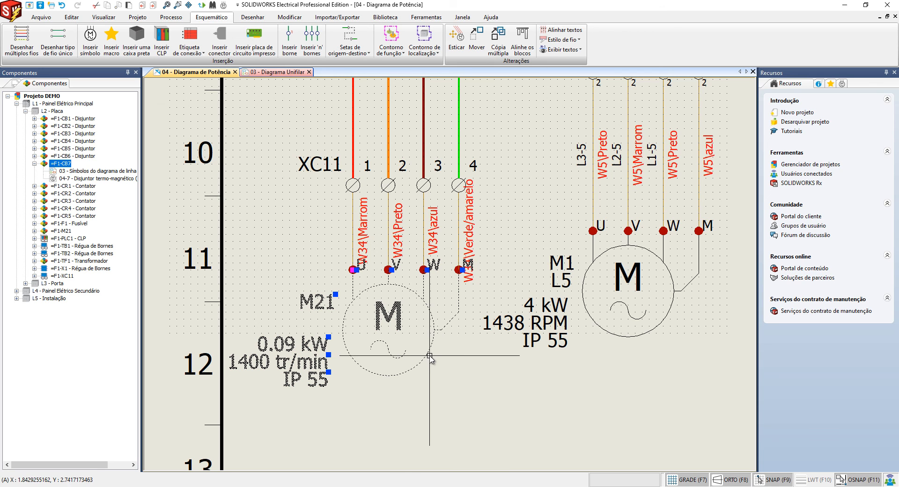
drag(426, 354, 427, 441)
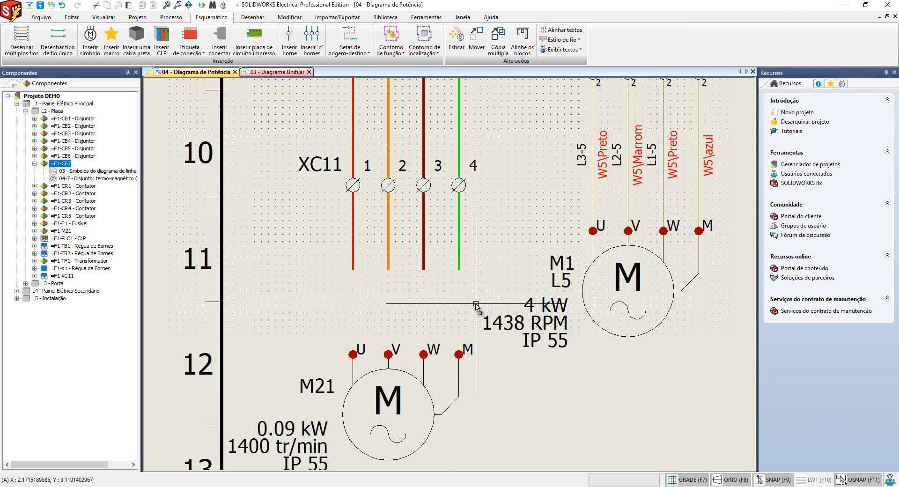
key(ctrl+z)
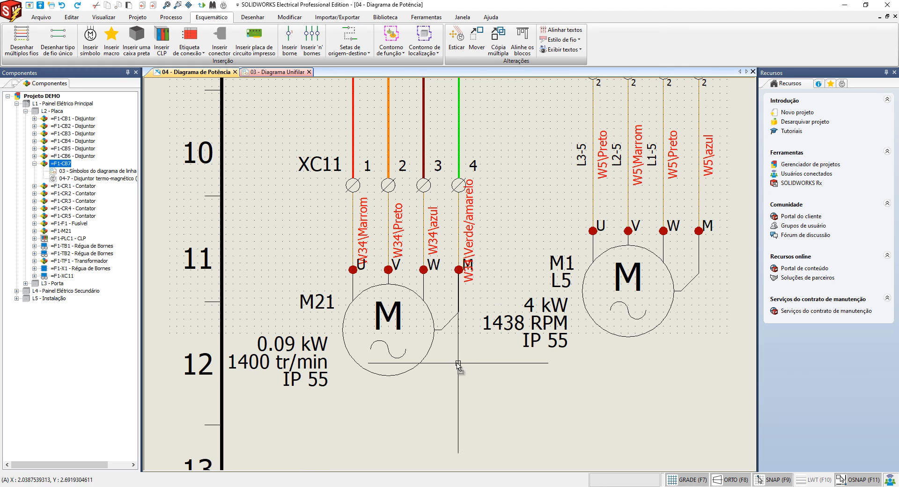
Stretch motor M21 and its connected wires straight down to row 12, lengthening the wires below terminal strip XC11
click(289, 17)
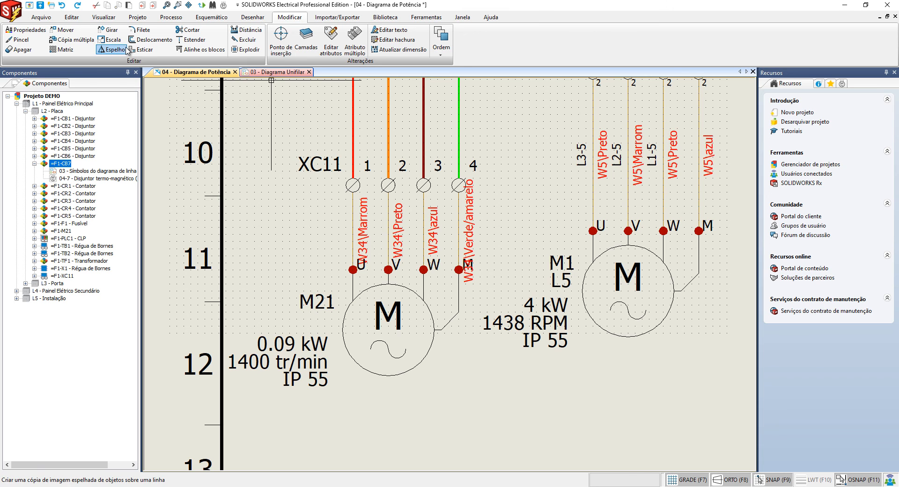
click(145, 50)
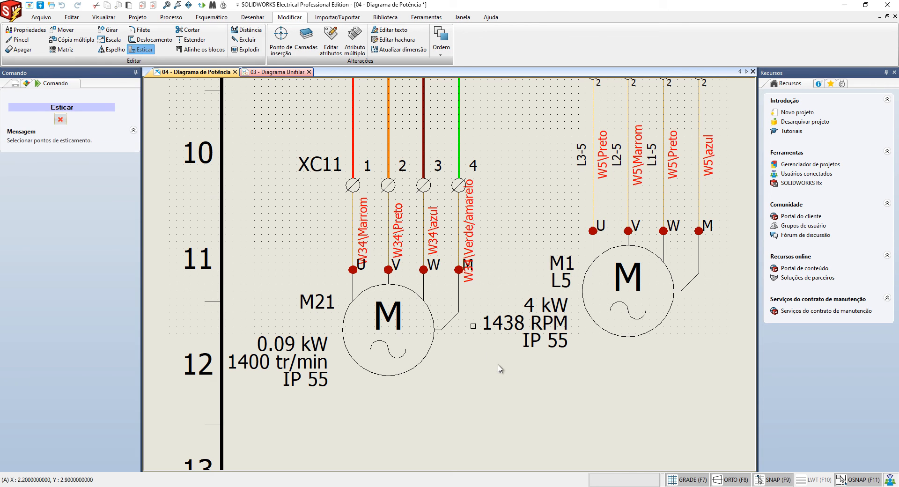
click(479, 417)
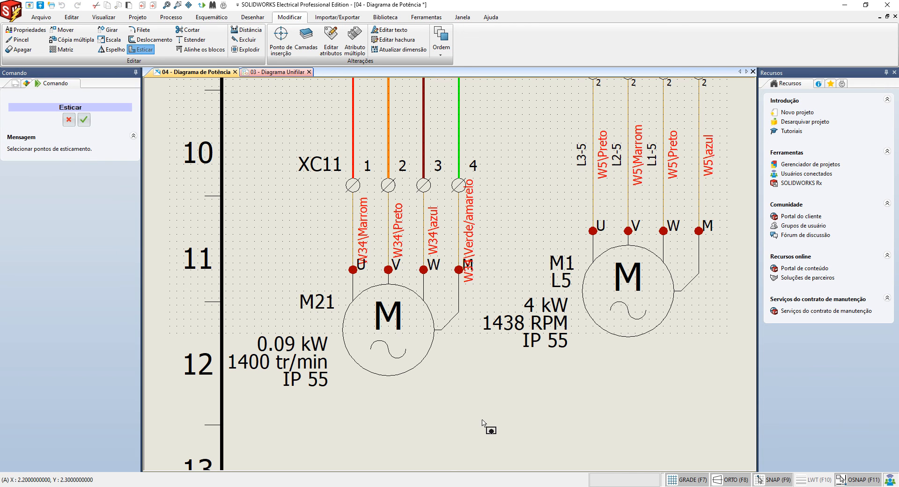
click(297, 221)
right_click(297, 223)
click(296, 224)
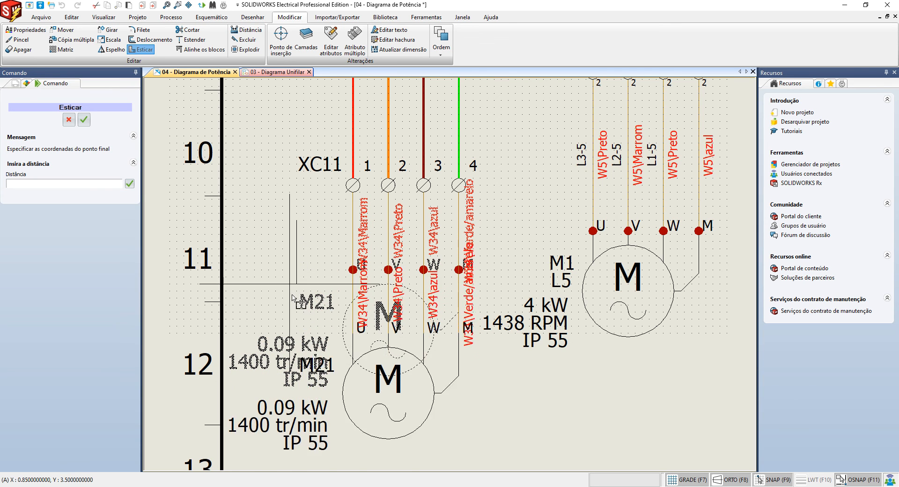
click(291, 323)
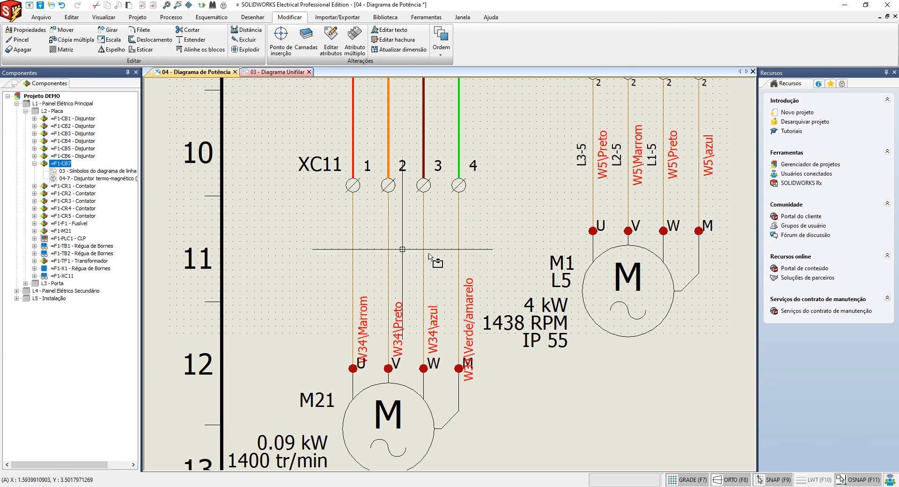
Hide the cable core texts on the four W34 wires, and show them again
click(354, 245)
right_click(353, 247)
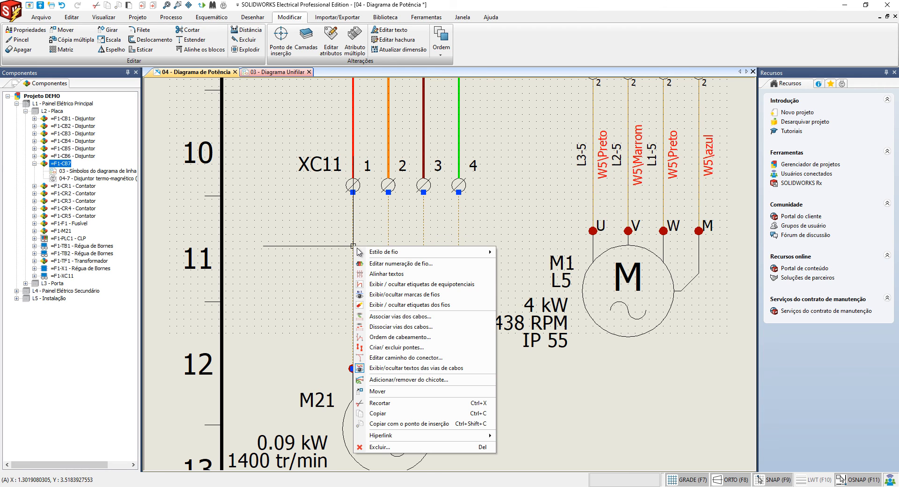
click(401, 369)
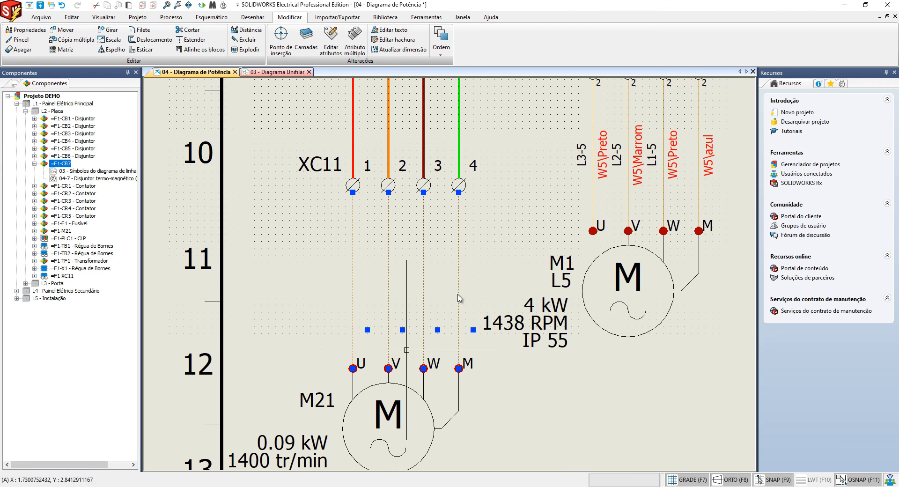
right_click(353, 254)
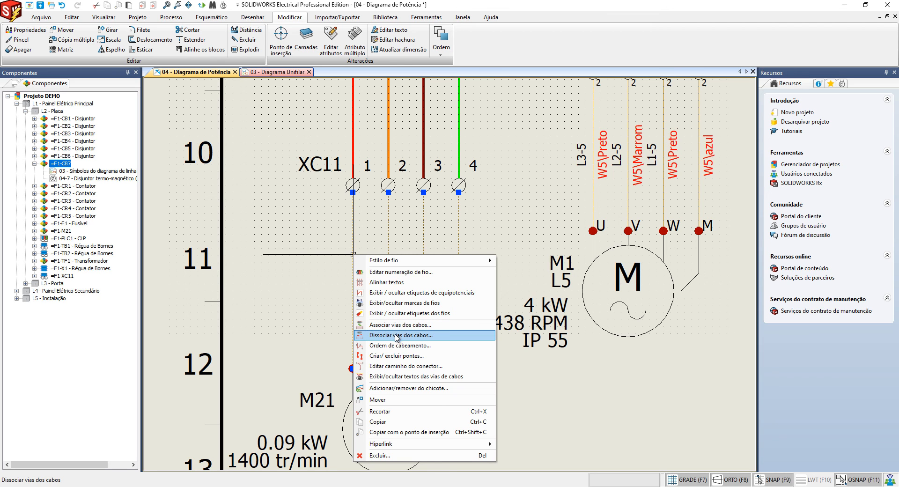
click(410, 377)
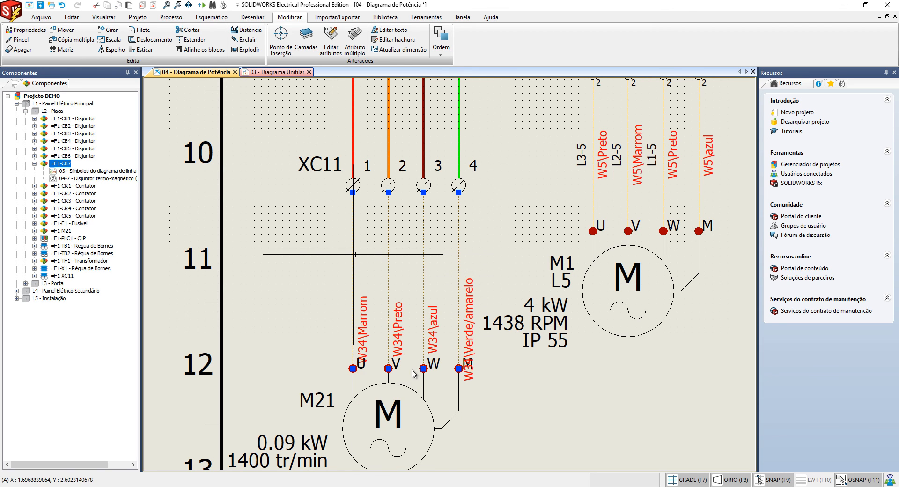
Move the four W34 core texts straight up, clear of motor M21's terminal labels
click(434, 327)
click(399, 330)
click(364, 333)
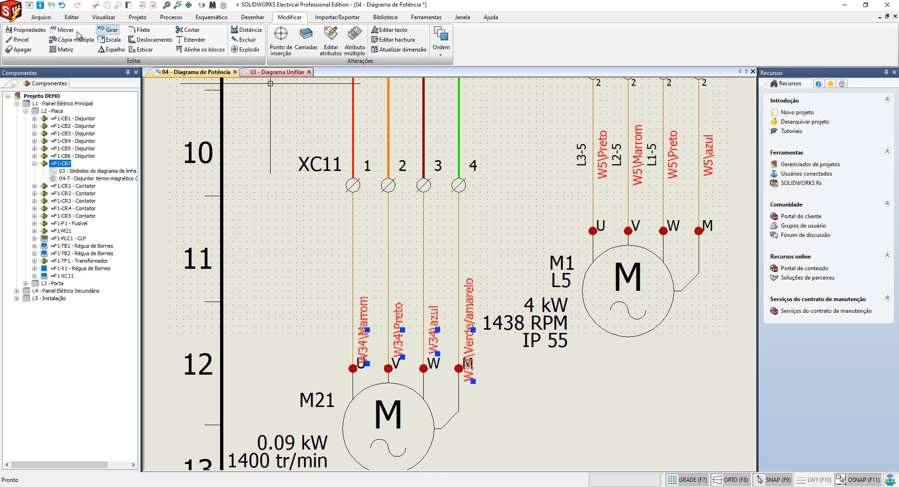
click(63, 30)
click(339, 346)
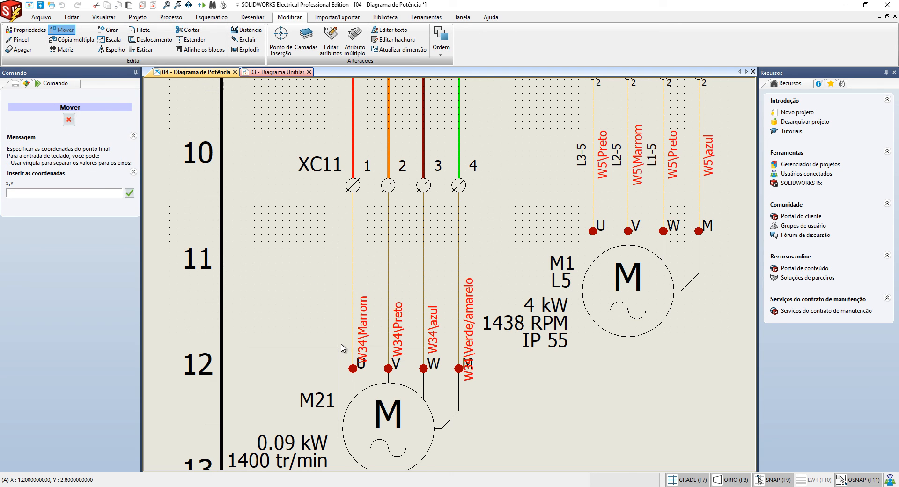
click(338, 297)
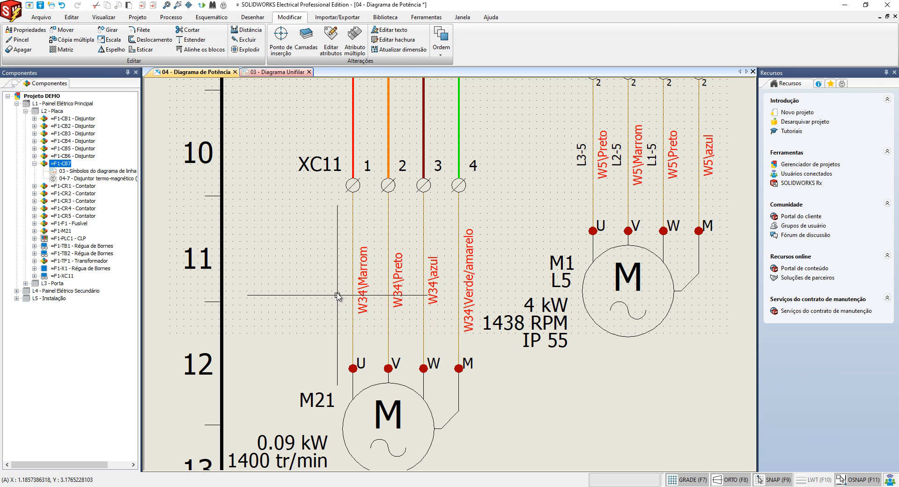
Open the project's terminal strip manager and enlarge its window
middle_drag(395, 282, 368, 257)
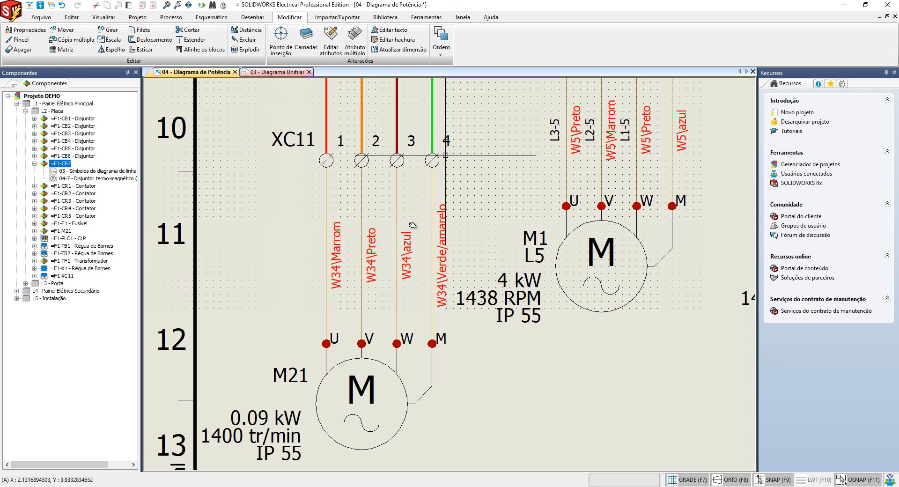
click(166, 20)
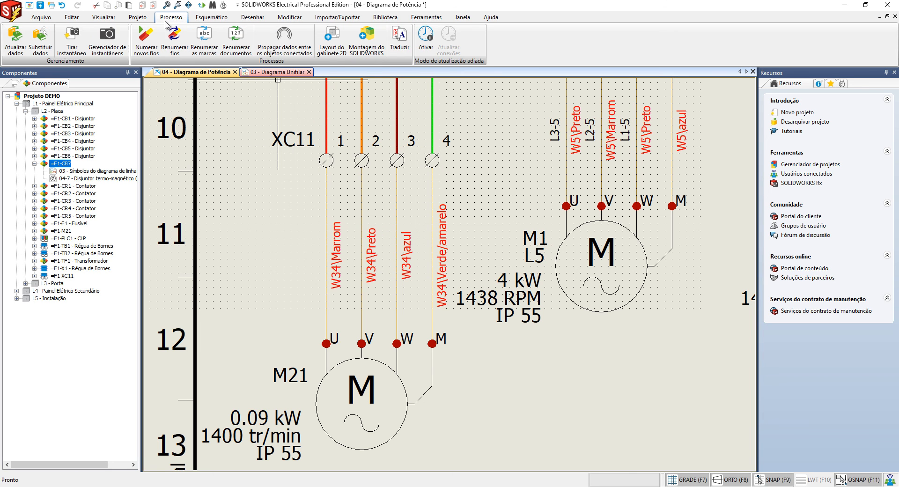
click(145, 17)
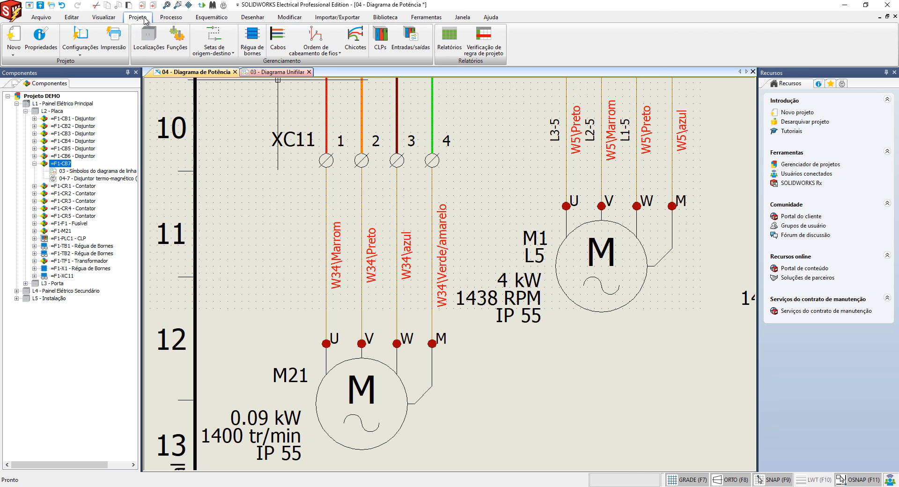
click(257, 55)
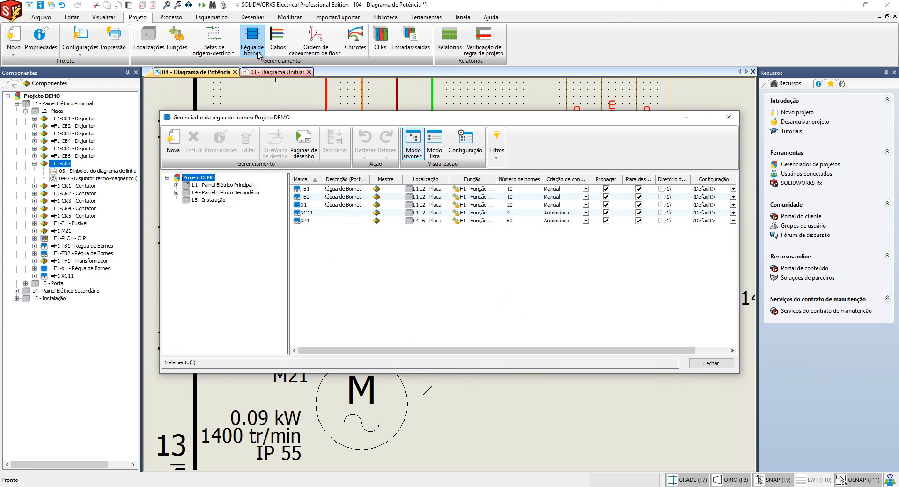
drag(161, 111, 108, 57)
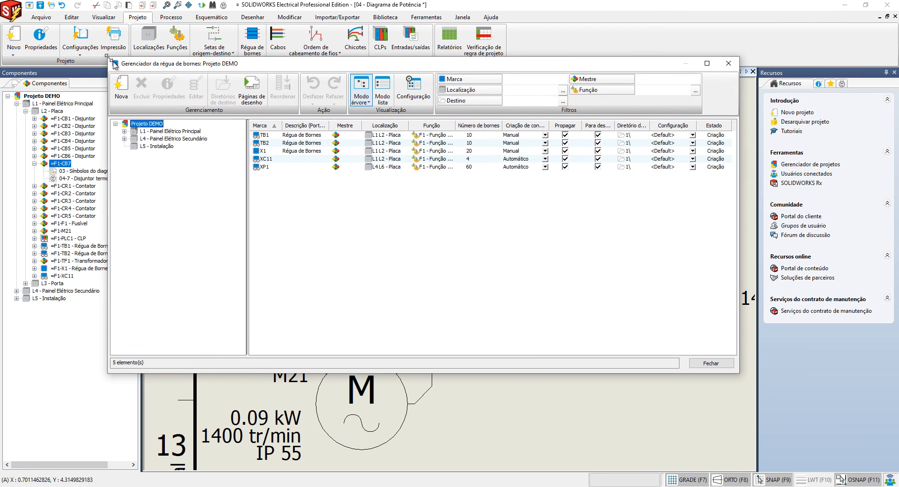
Open terminal strip XC11 in the terminal strip editor, enlarge the window, and highlight its three CB7 destinations for review
right_click(273, 160)
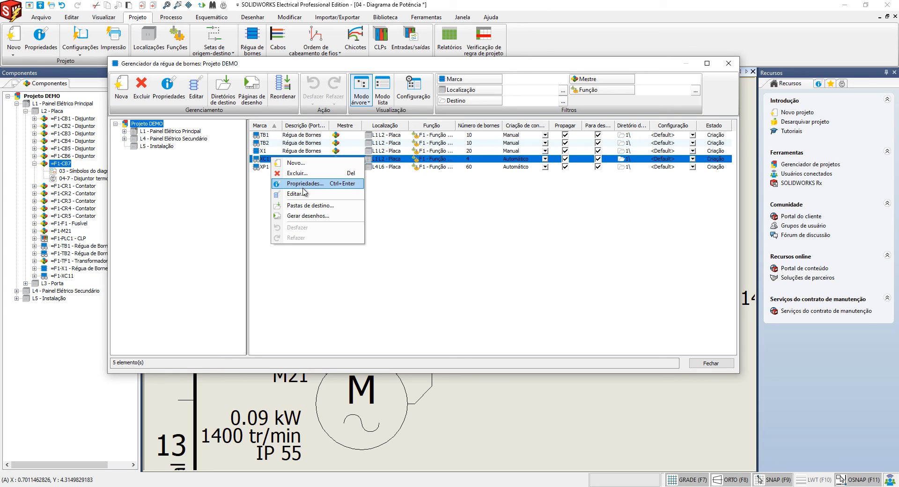
double_click(263, 161)
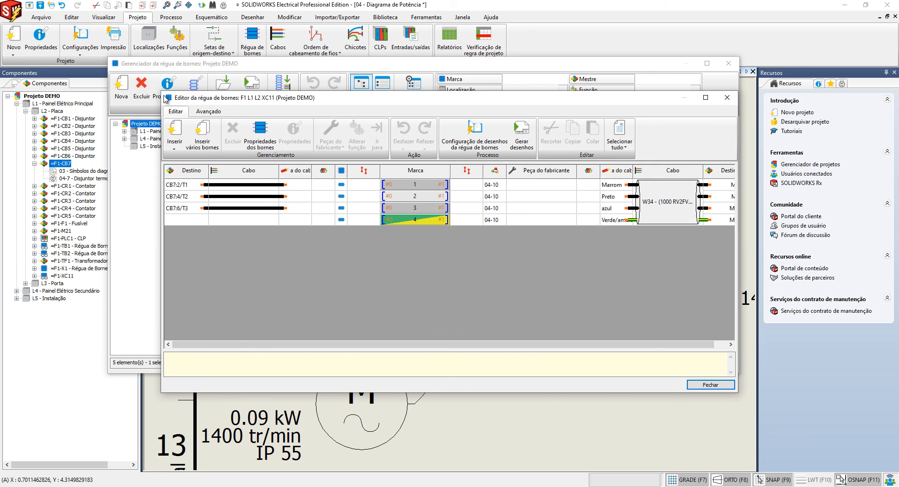
drag(160, 89, 84, 35)
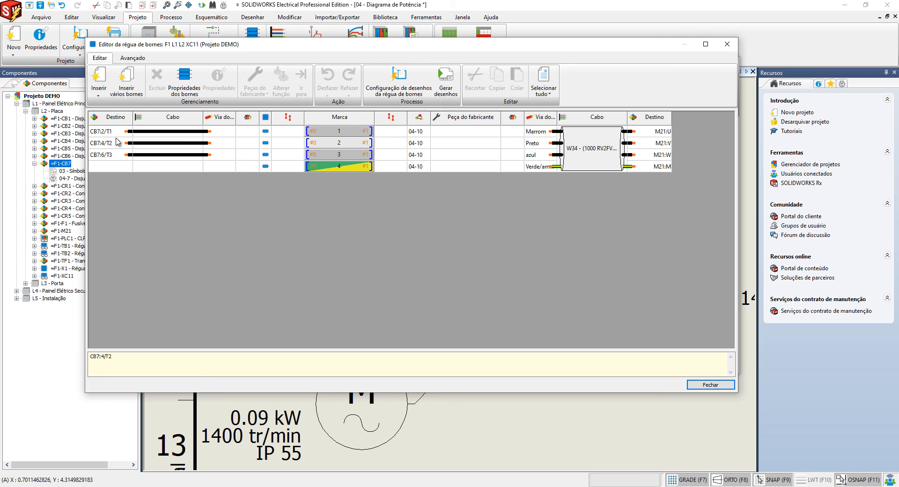
drag(117, 133, 124, 158)
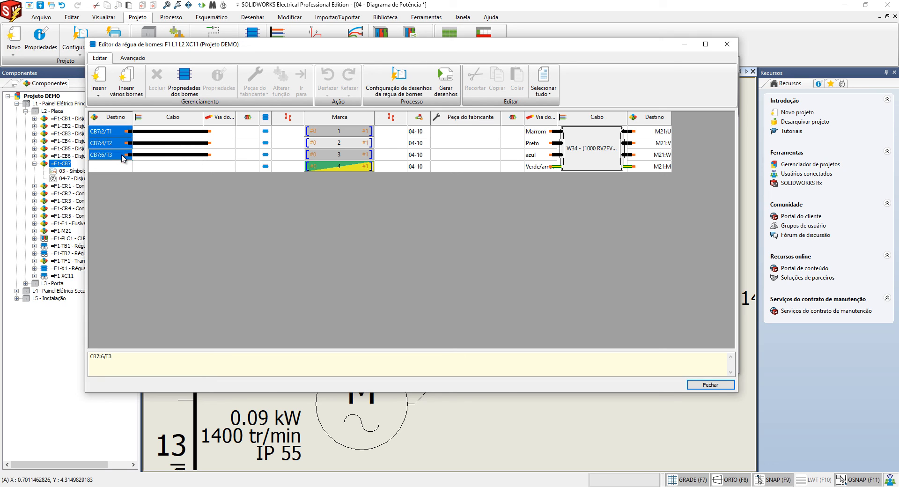
Highlight the core cells beside the three CB7 cables for review, and close the XC11 editor and the terminal strip manager
drag(222, 136, 223, 156)
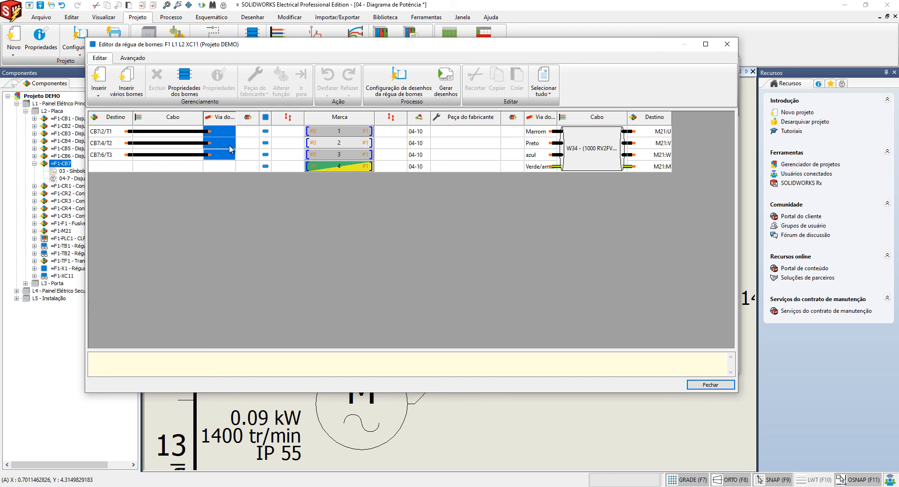
key(Escape)
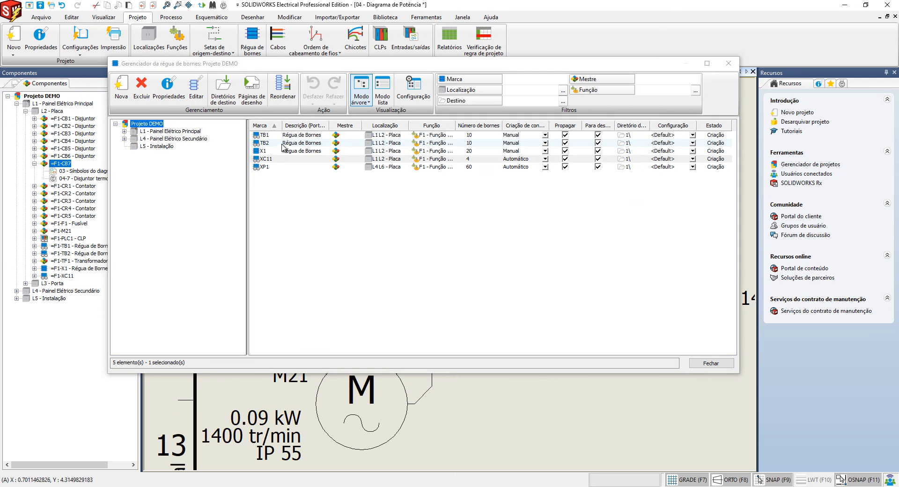
click(710, 363)
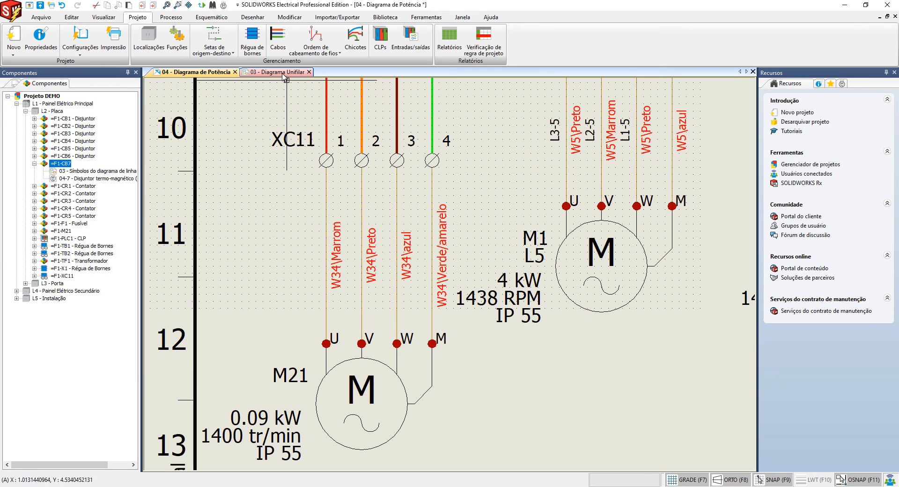
Number the project's new wires without modifying the existing wire numbers
click(171, 17)
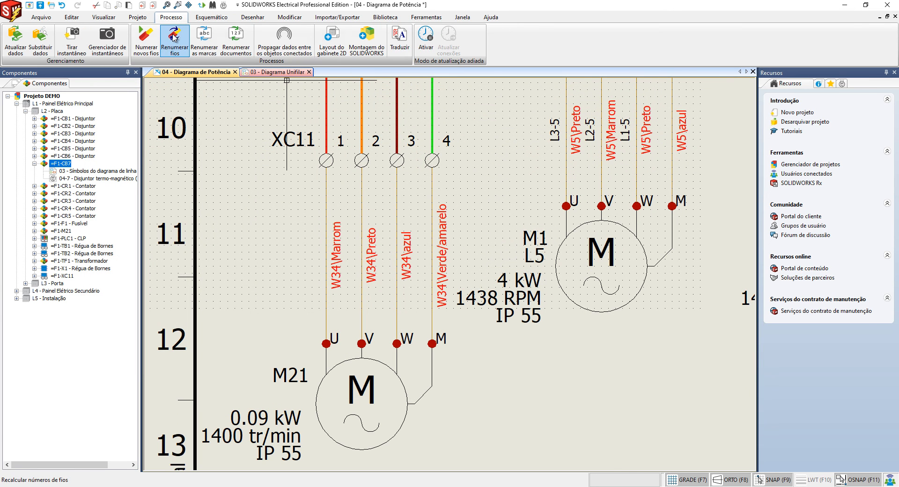
click(146, 42)
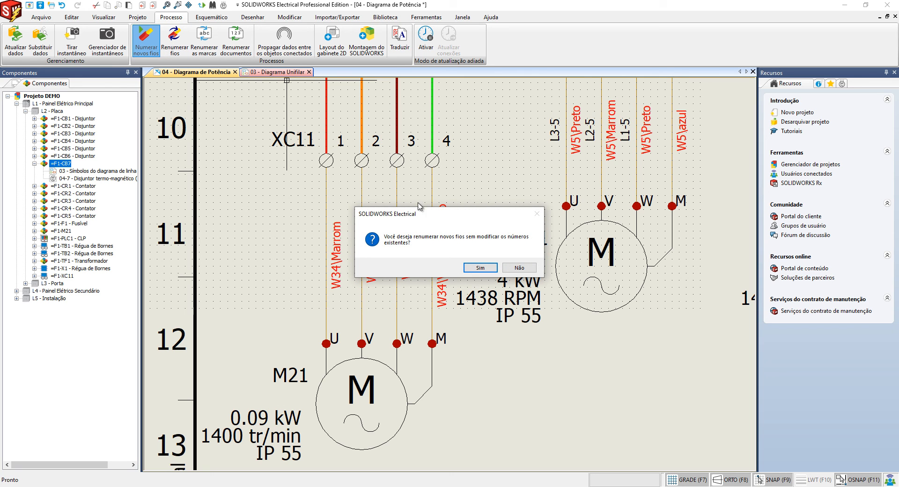
click(480, 272)
middle_drag(458, 175, 446, 311)
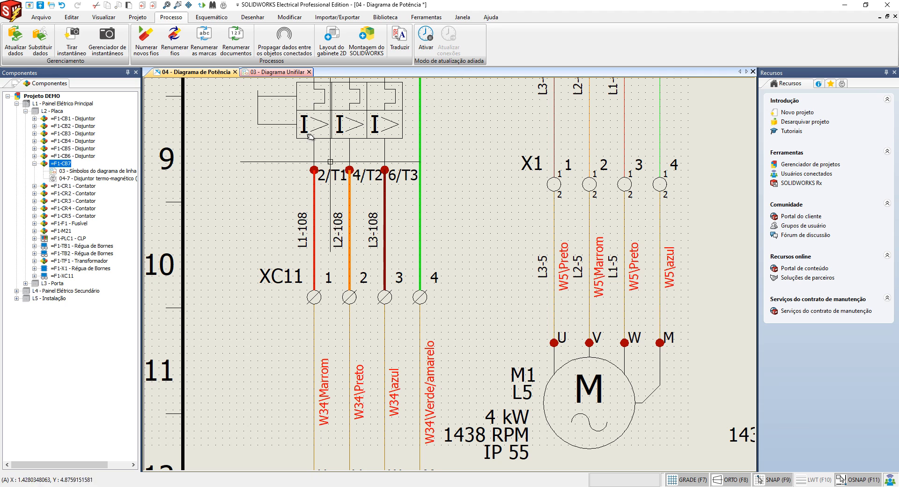
Reopen terminal strip XC11 in the terminal strip editor and widen the core and destination columns on the M21 side
click(138, 18)
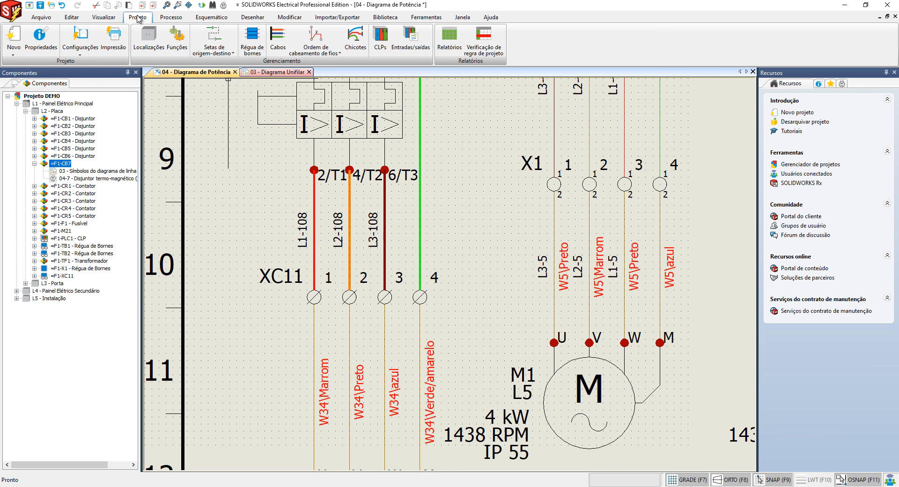
click(253, 39)
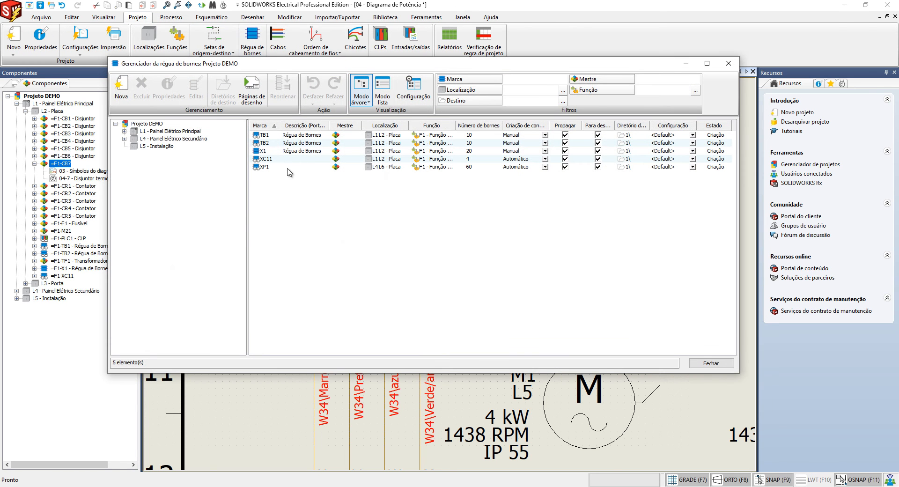
double_click(267, 158)
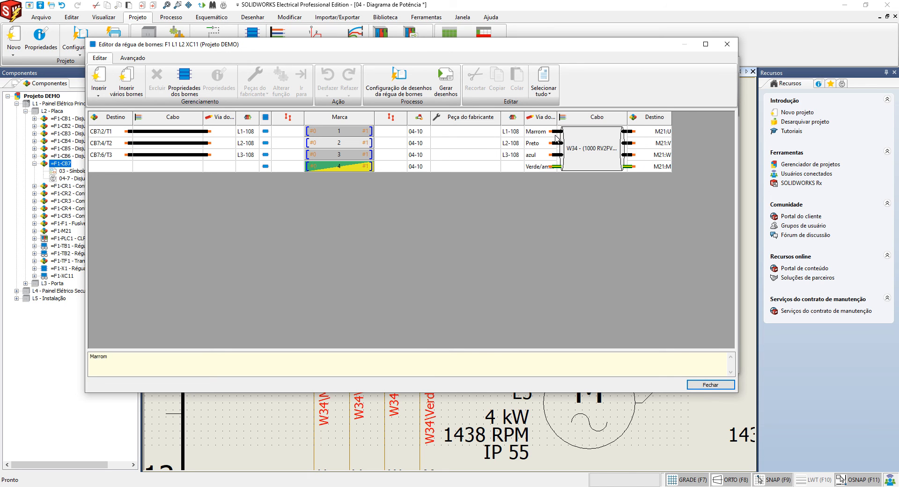
drag(557, 119, 566, 122)
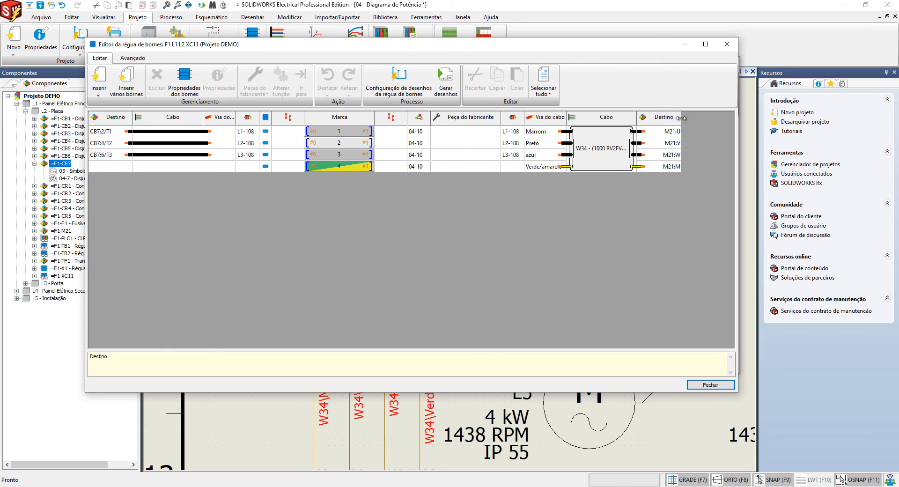
drag(688, 118, 689, 118)
Select the manufacturer part cells of all four XC11 terminals and open the manufacturer part assignment for them
drag(473, 133, 473, 158)
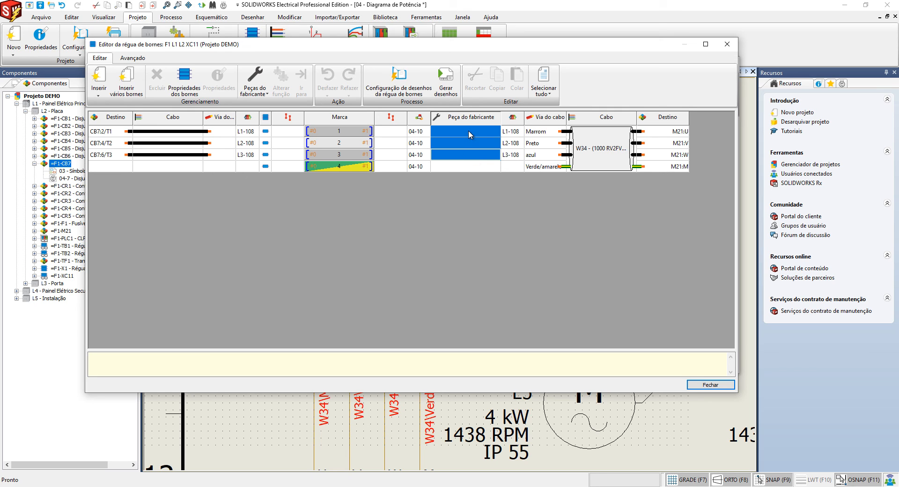
drag(470, 135, 476, 168)
right_click(475, 168)
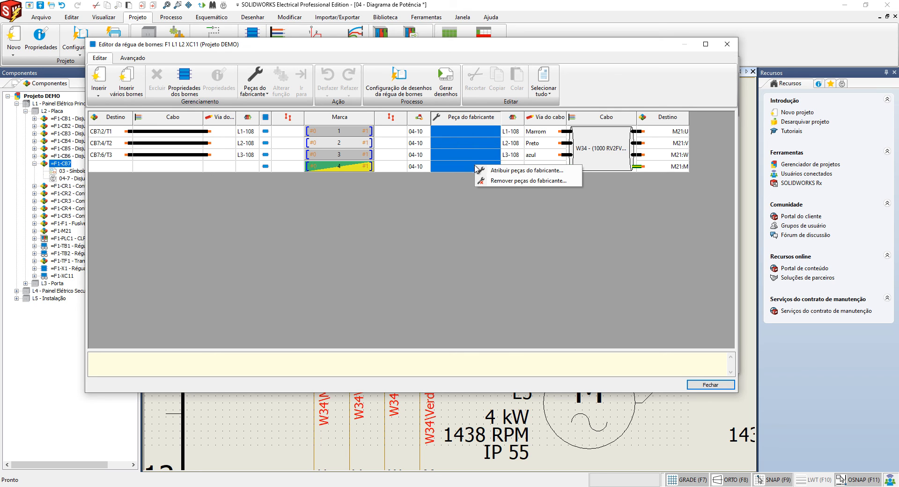
click(490, 172)
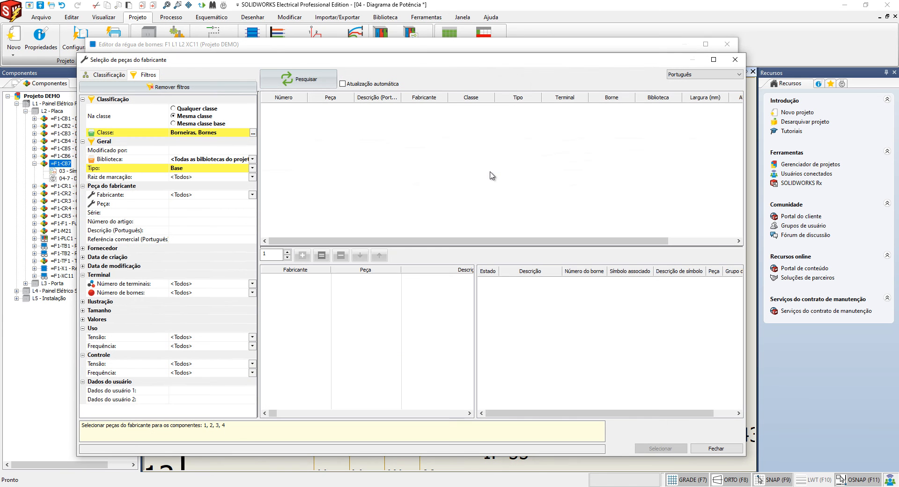
Filter the terminal parts by manufacturer Wago and search the catalogue
click(253, 196)
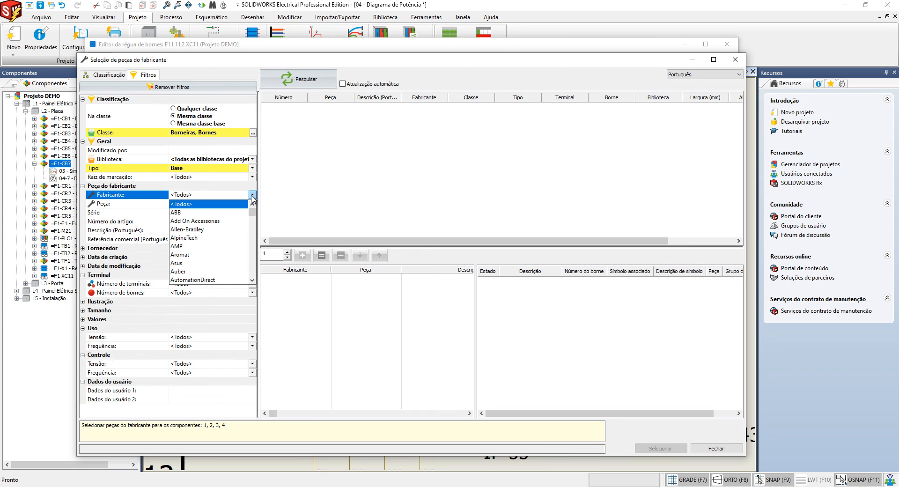
key(w)
click(209, 279)
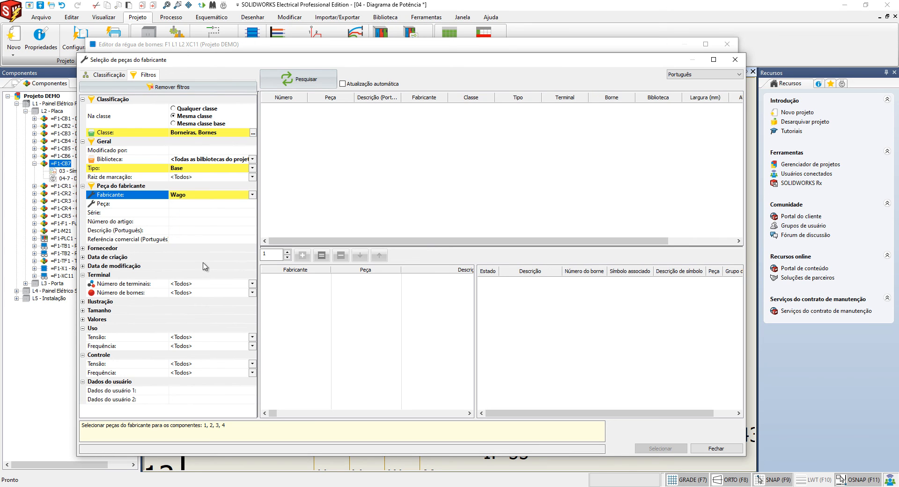
click(302, 80)
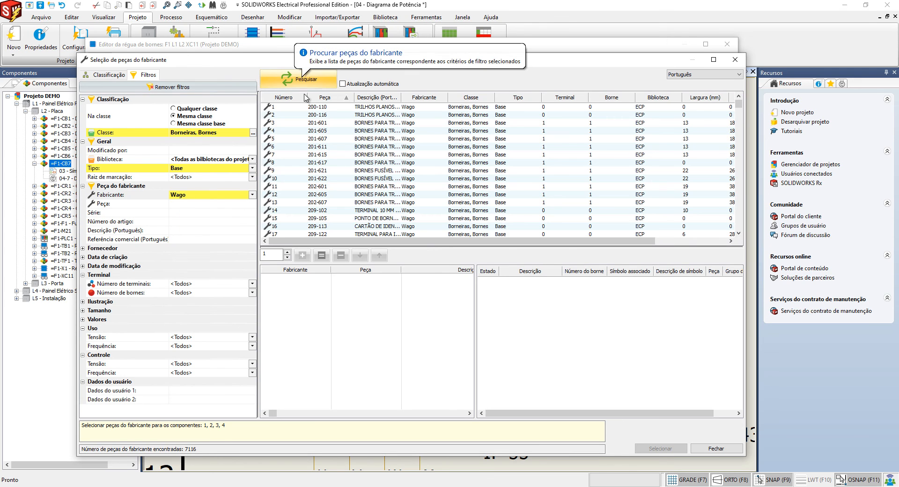
click(365, 148)
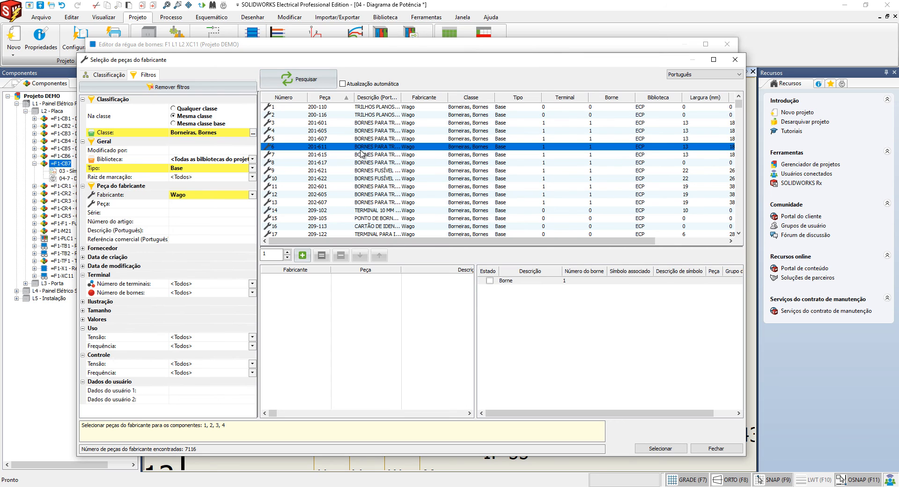
click(354, 162)
Search the Wago parts with the number of terminals set to 2
click(206, 285)
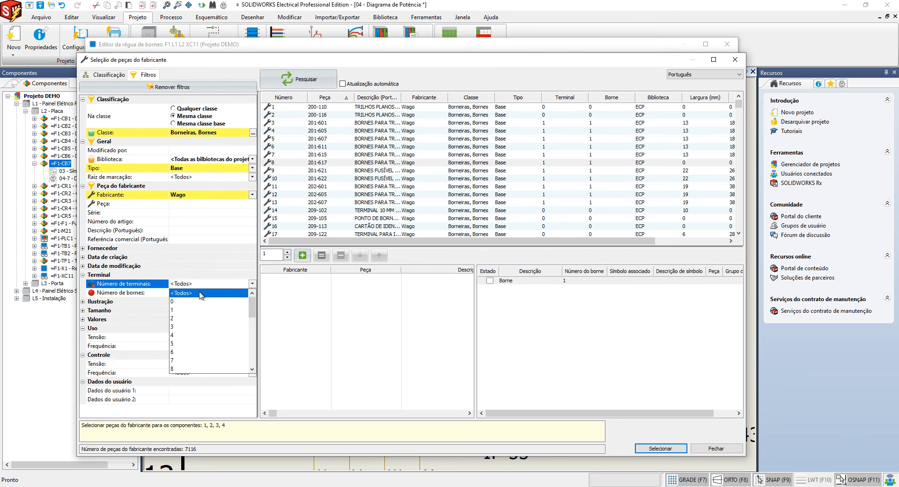
click(174, 319)
click(302, 83)
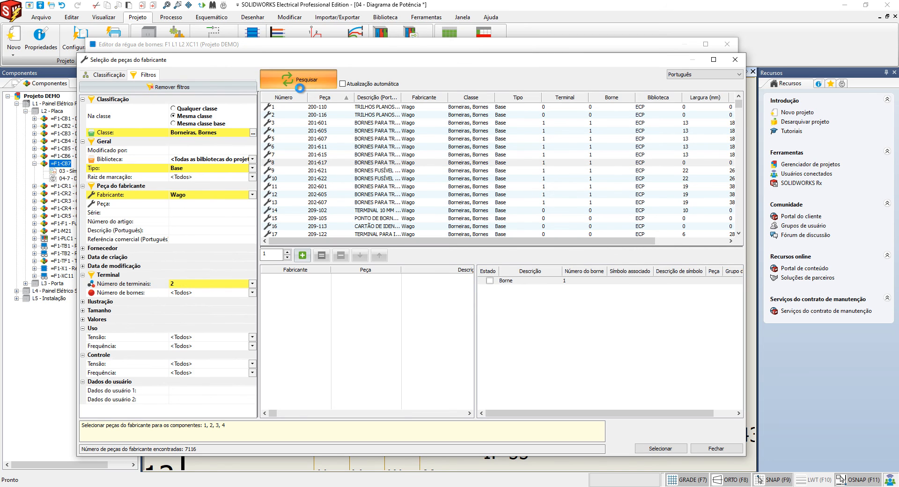
click(343, 156)
click(343, 139)
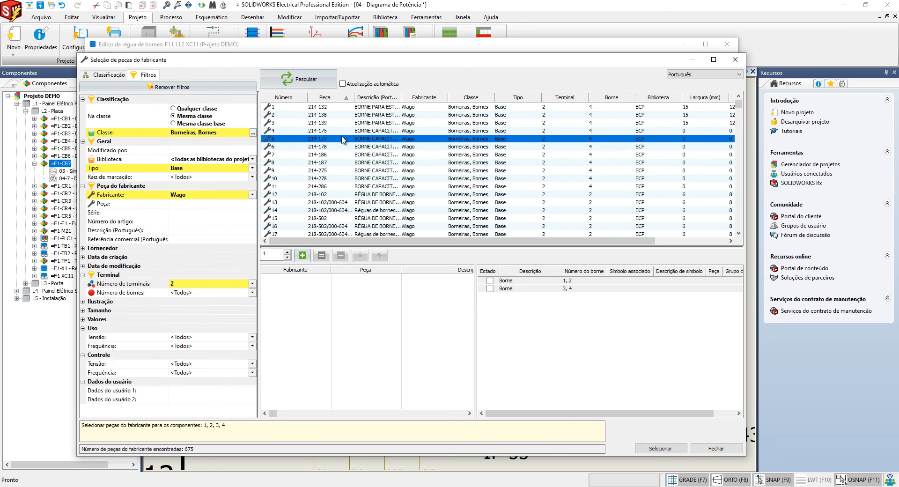
Set the number of terminals filter to 1 and search the Wago parts again
click(205, 285)
scroll(184, 300, up, 2)
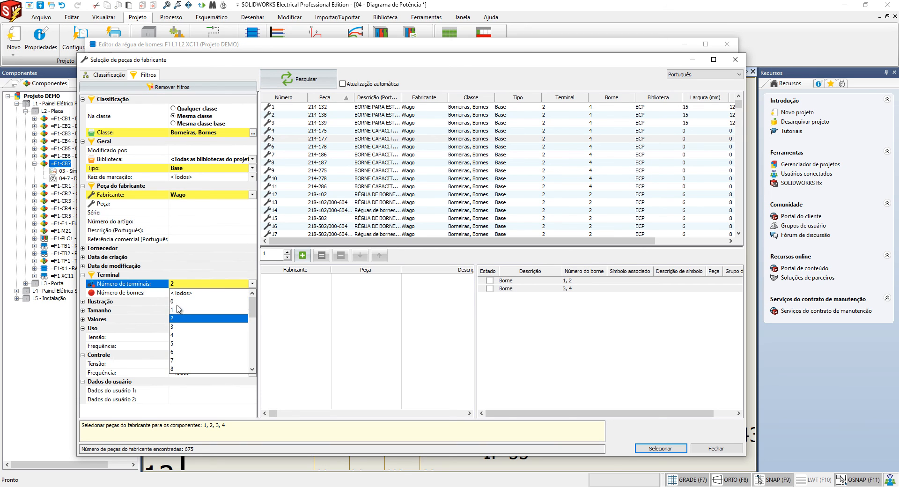
click(176, 314)
click(306, 81)
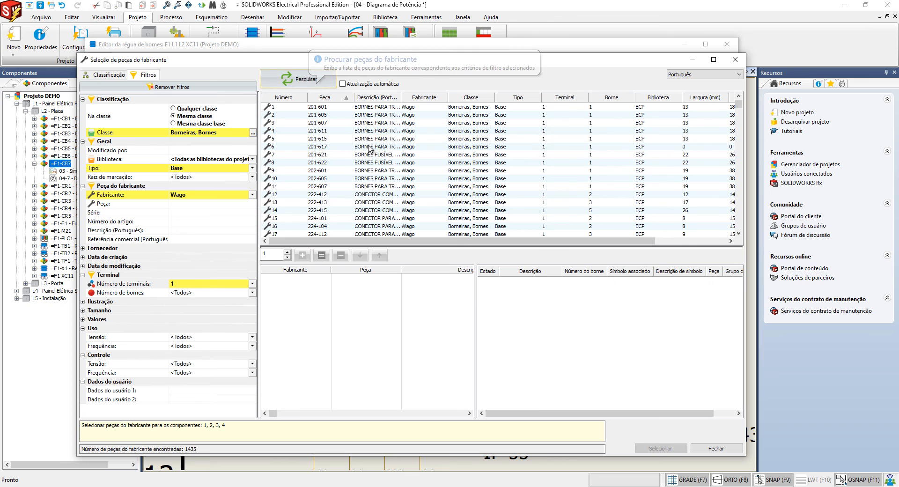
Assign Wago part 235-733 to the four XC11 terminals, and close the strip editor and the terminal strip manager
click(357, 179)
click(348, 194)
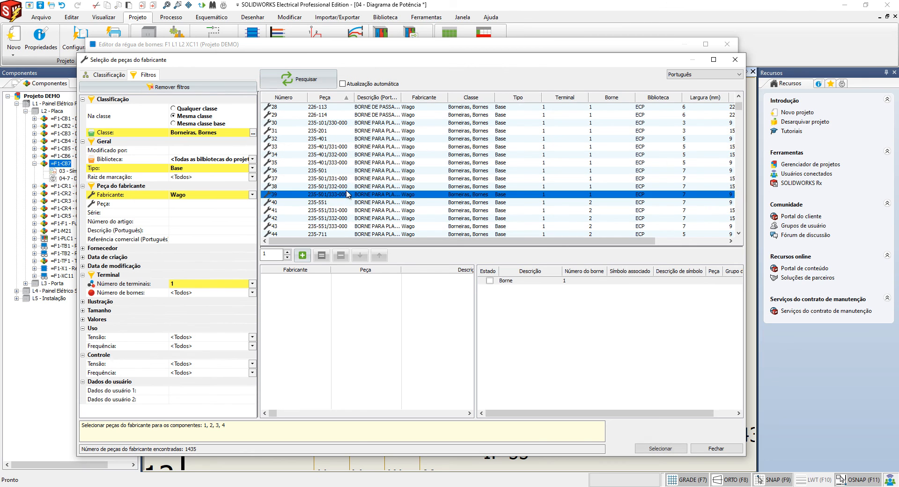
scroll(350, 190, down, 10)
click(350, 186)
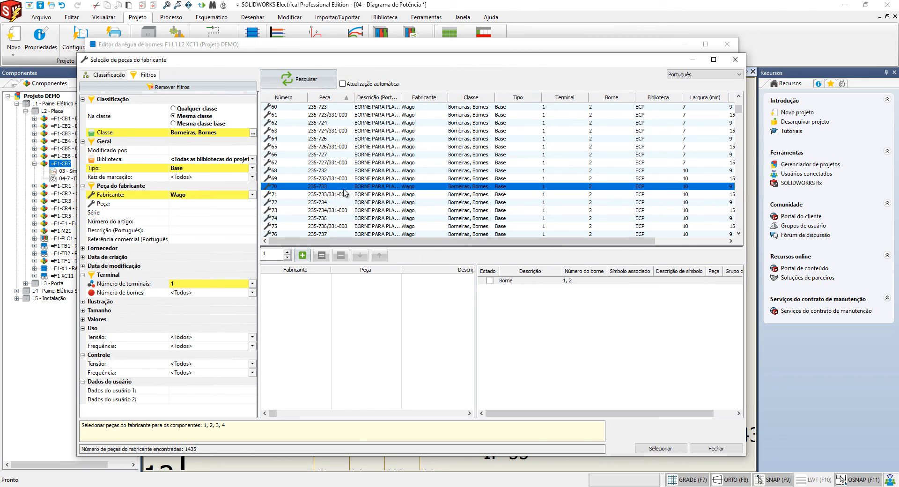
double_click(338, 187)
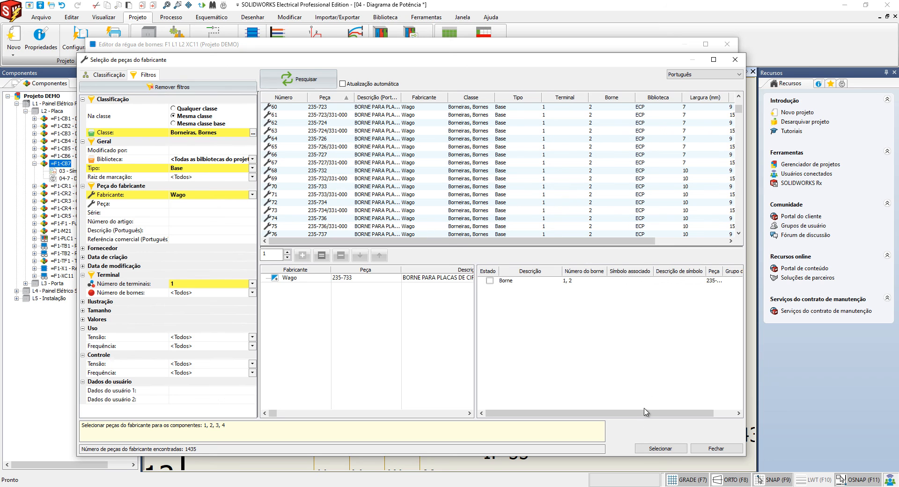
click(661, 448)
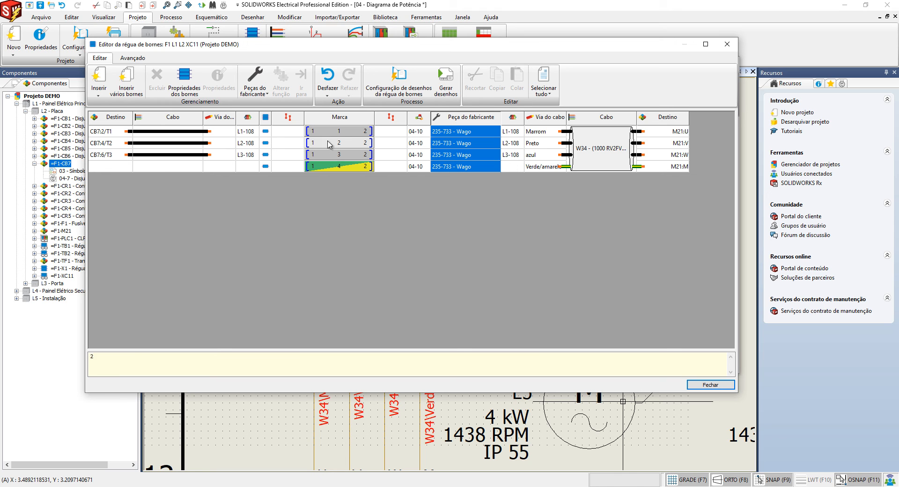
click(704, 386)
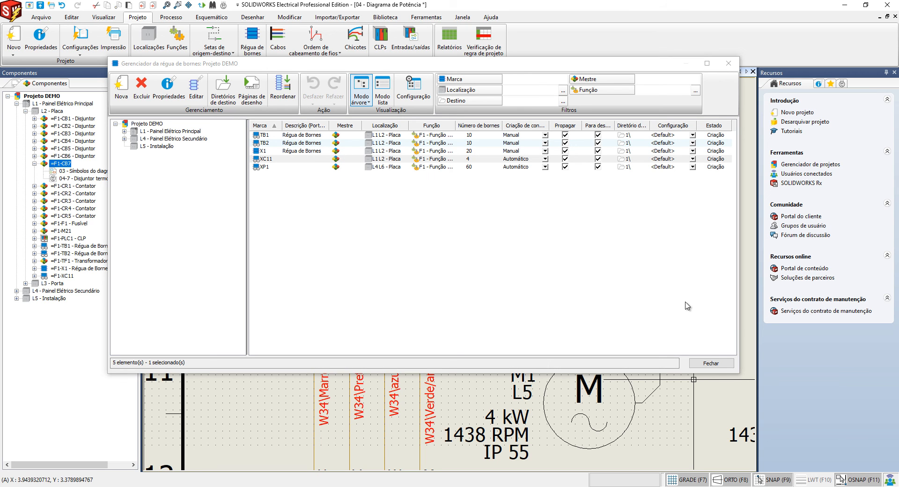
click(710, 362)
Examine the manufacturer part and terminal entry in the component properties of XC11's terminal 1, and close them
scroll(454, 216, up, 3)
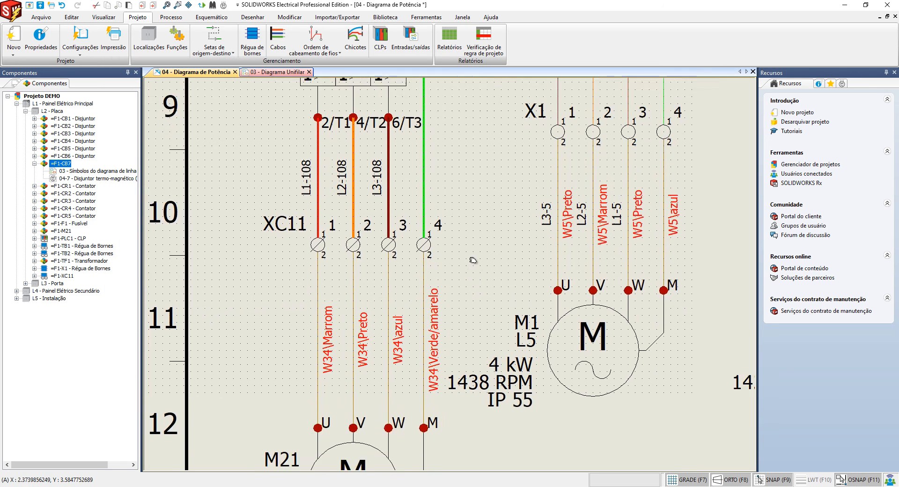
scroll(454, 216, down, 2)
click(356, 184)
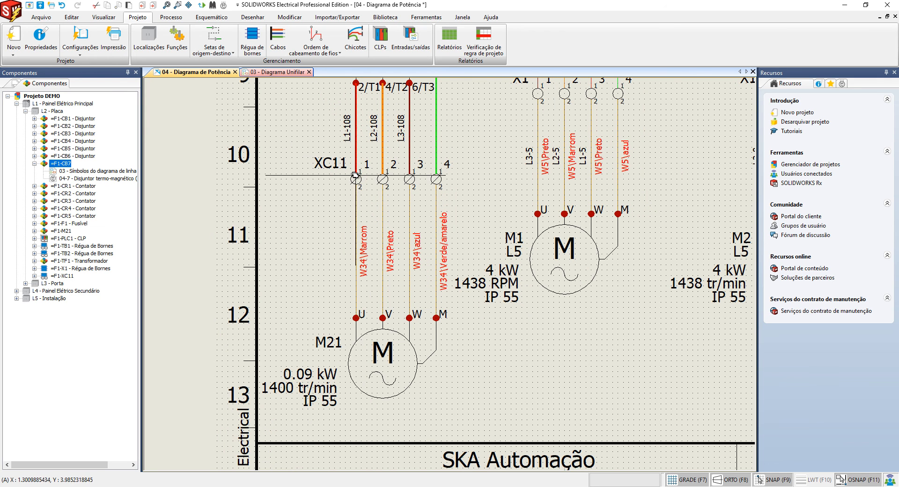
double_click(355, 183)
click(313, 110)
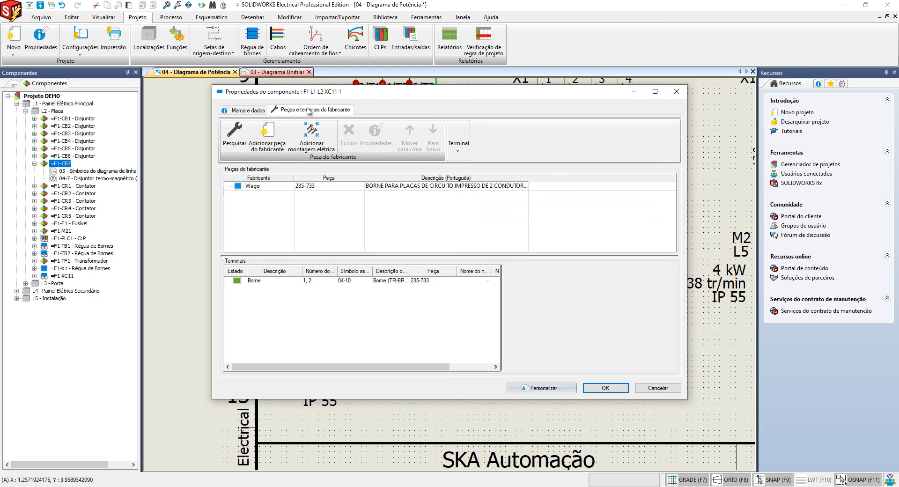
click(277, 281)
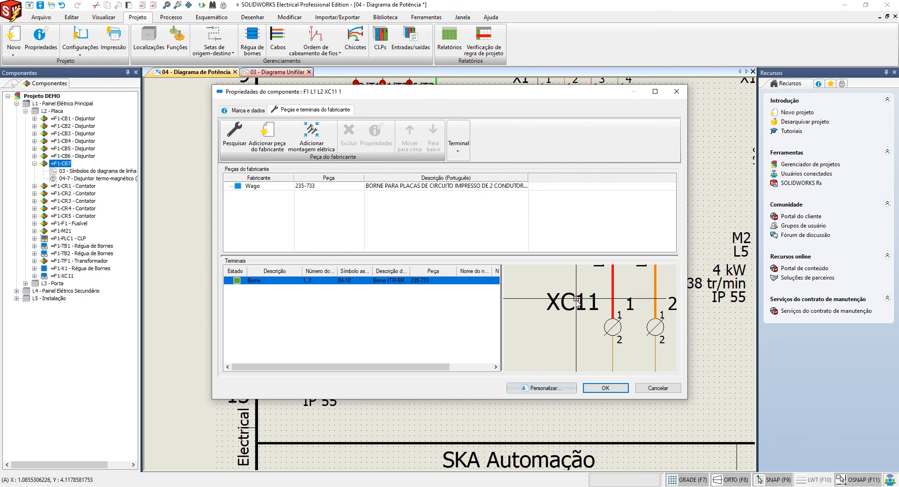
key(Return)
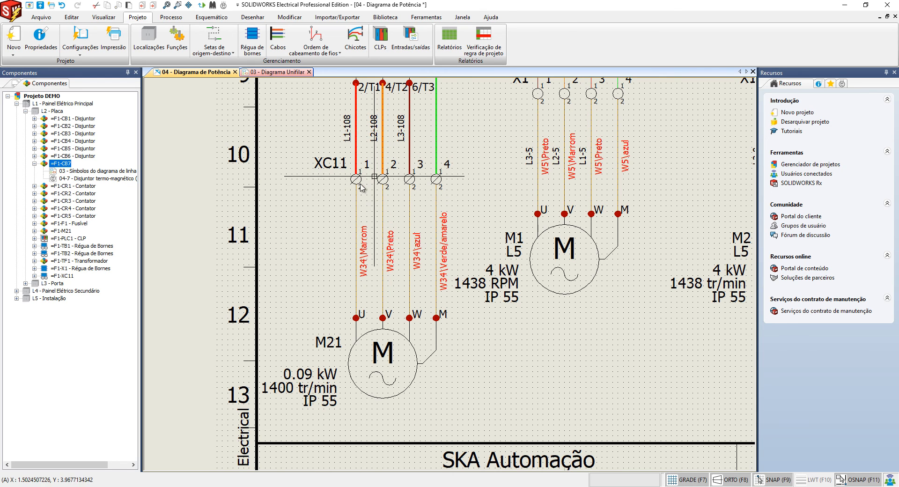
Generate the drawing of terminal strip XC11 in the book 1 - Painel Elétrico Principal
right_click(339, 165)
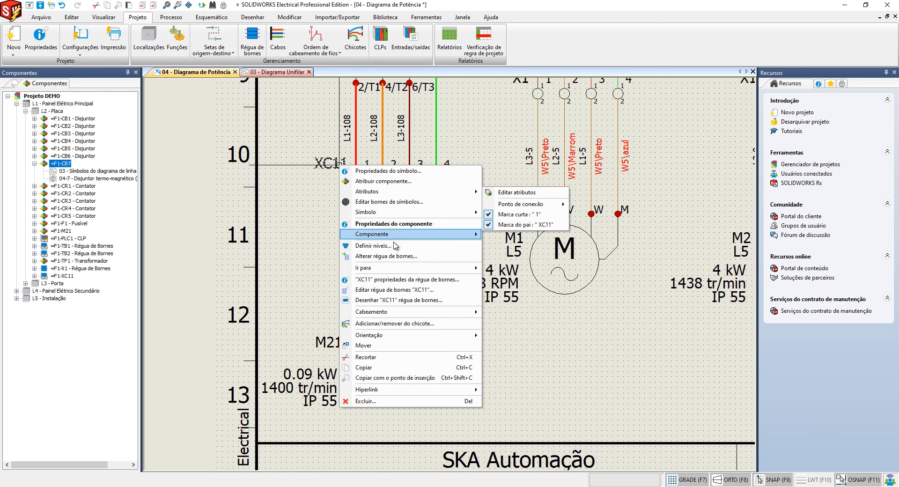
click(401, 300)
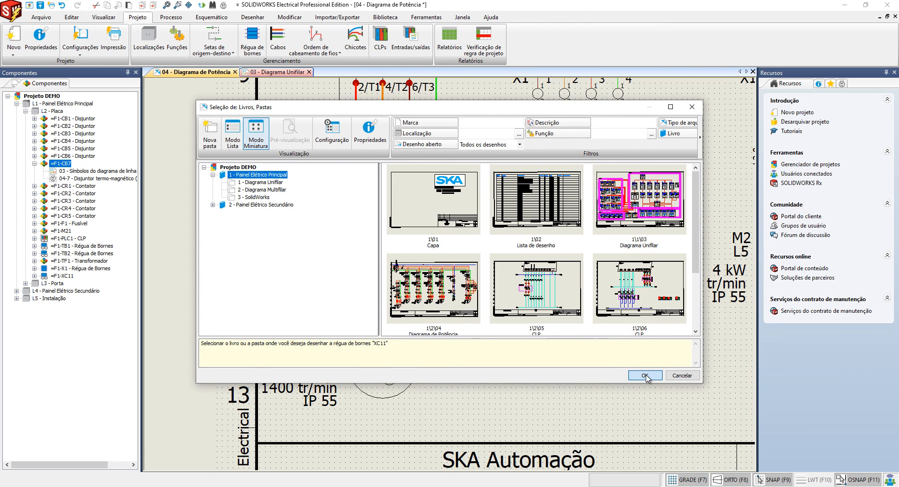
click(647, 377)
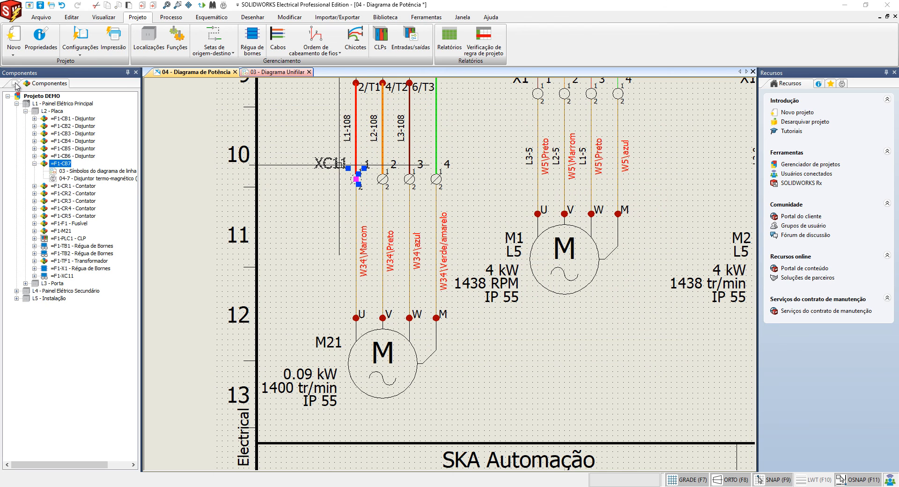
Open the drawing 09 - XC11 from the document list, examine its terminals and cable connections to M21, and close it
click(537, 318)
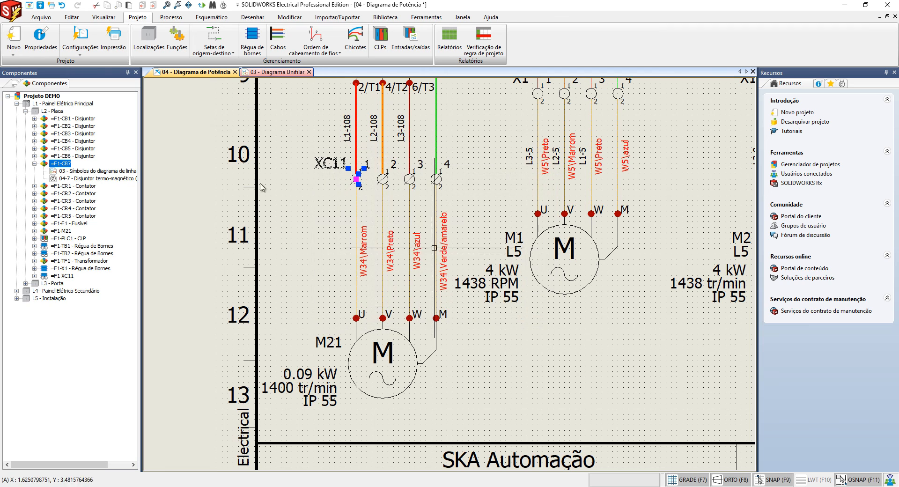
click(16, 83)
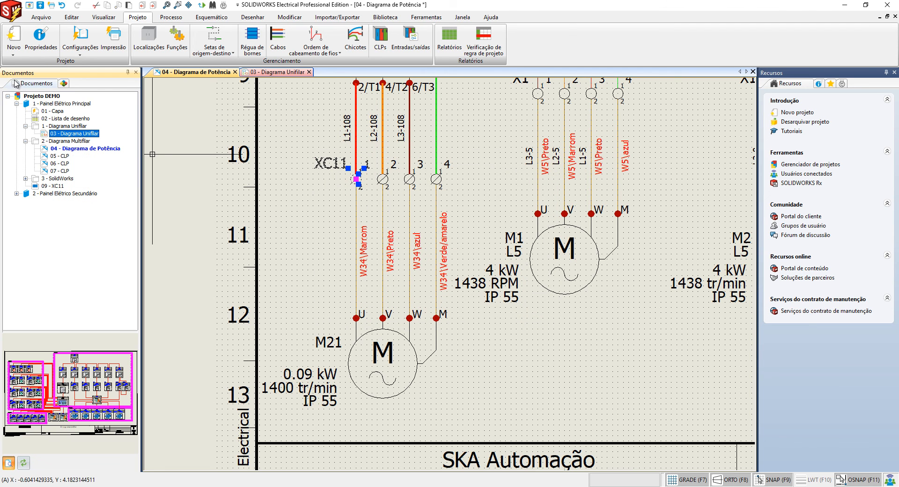
double_click(57, 185)
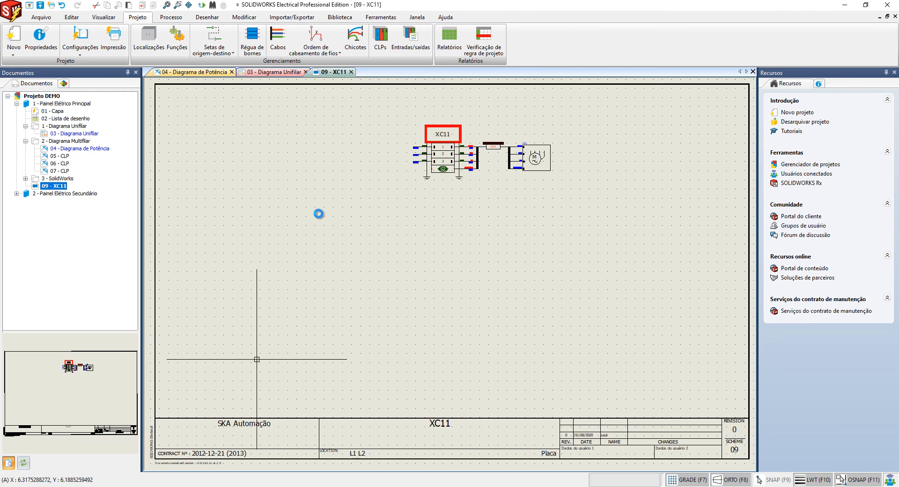
scroll(475, 140, up, 5)
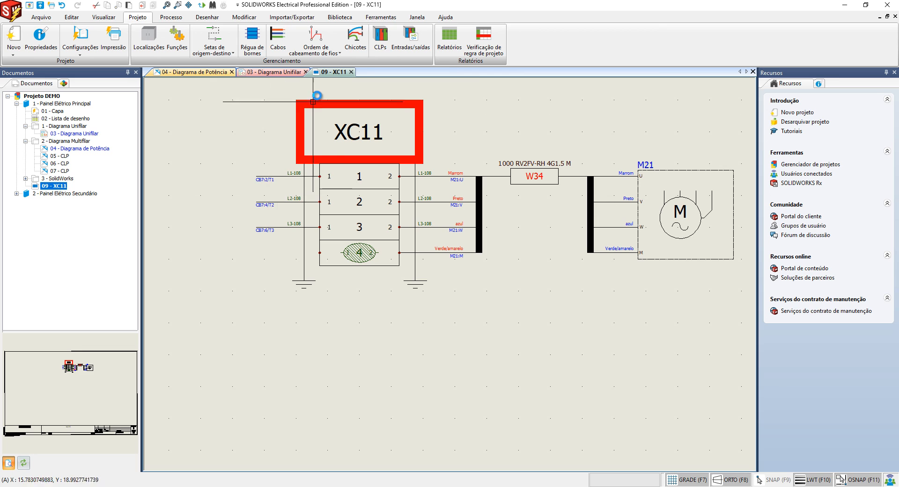
click(352, 72)
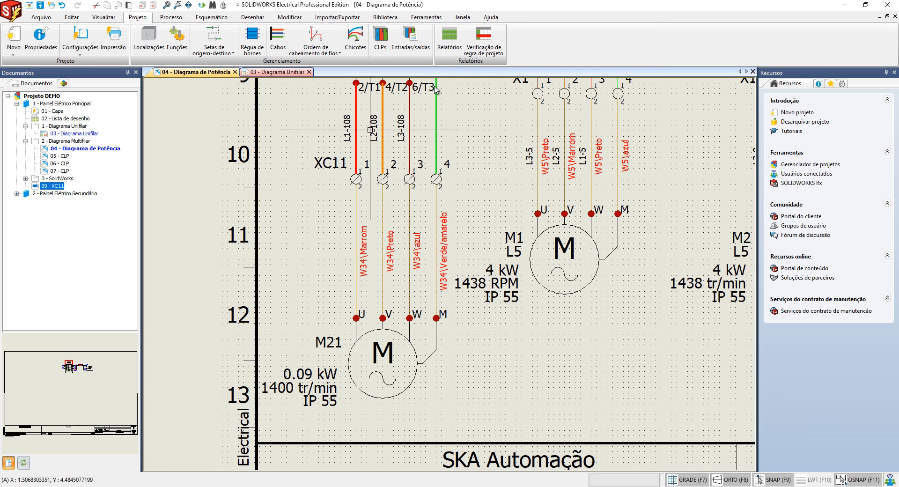
Open the report manager, enlarge it and review the material lists, the cable list and the wire list by line style
click(450, 45)
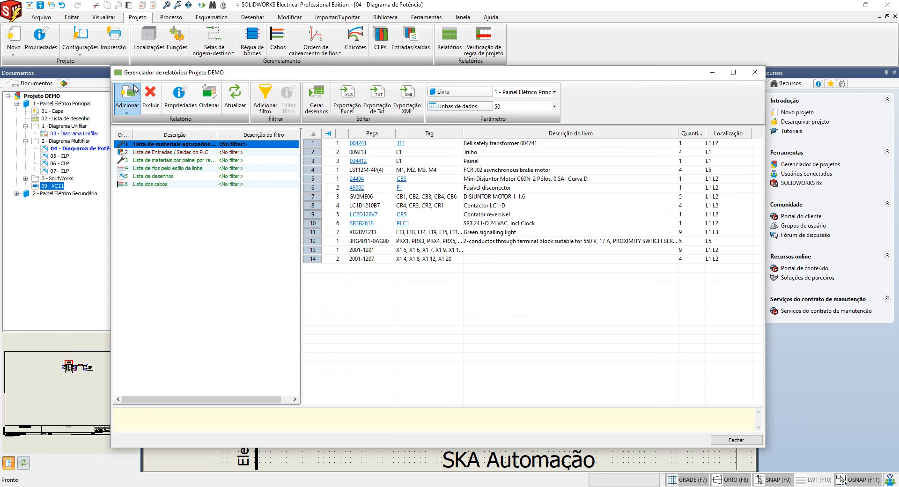
drag(111, 66, 70, 34)
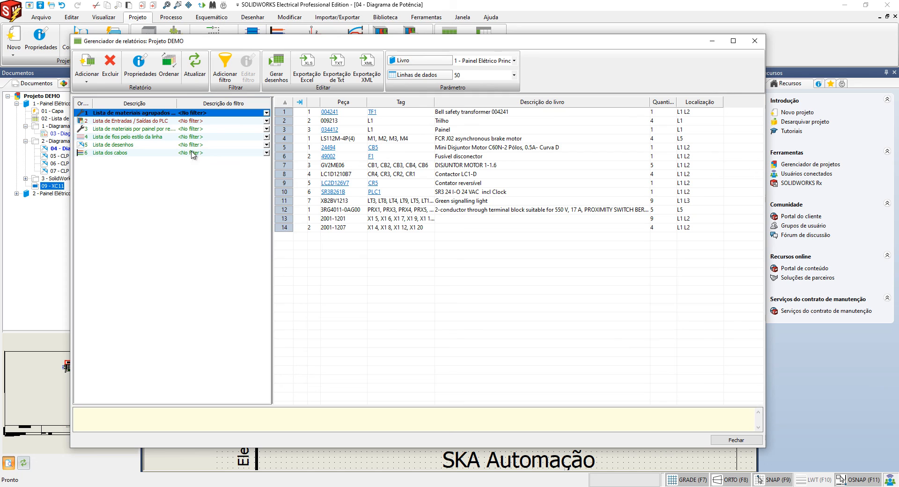
click(163, 128)
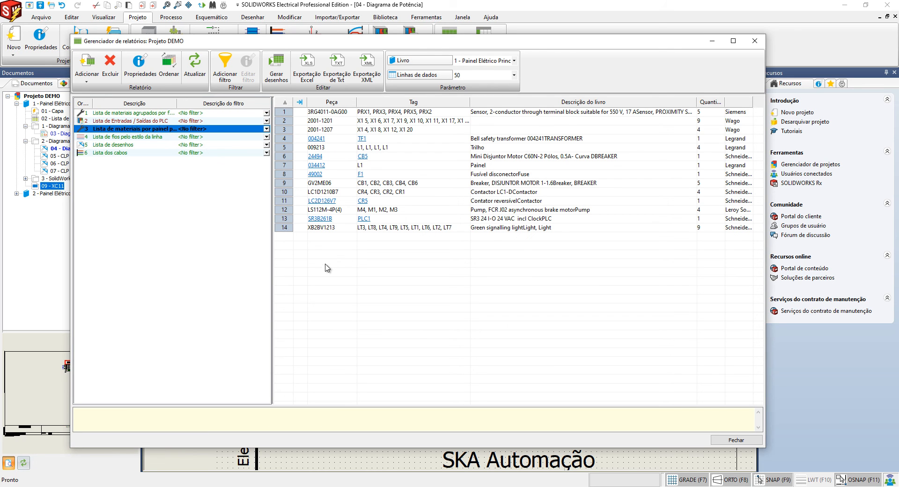
drag(767, 449, 777, 455)
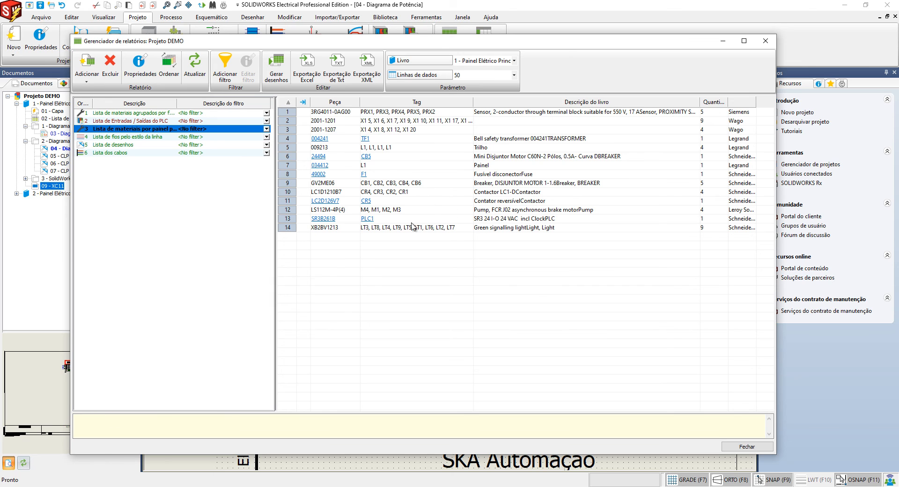
click(139, 115)
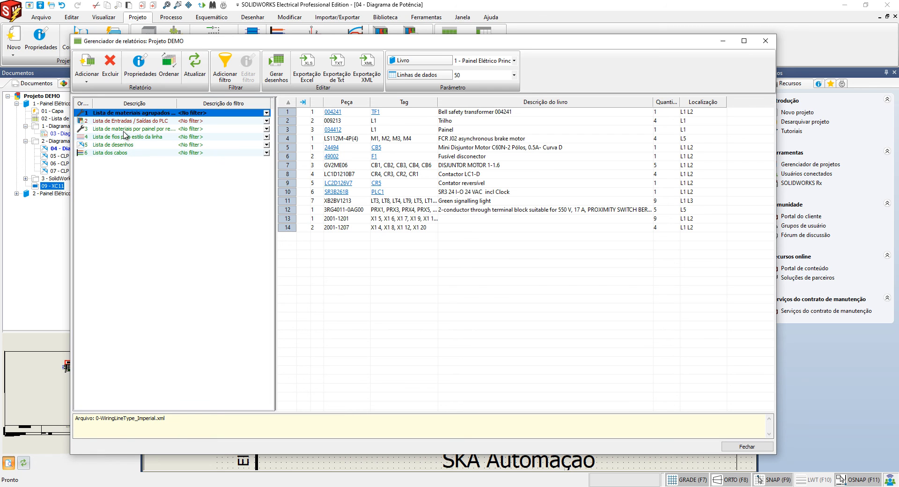
click(114, 153)
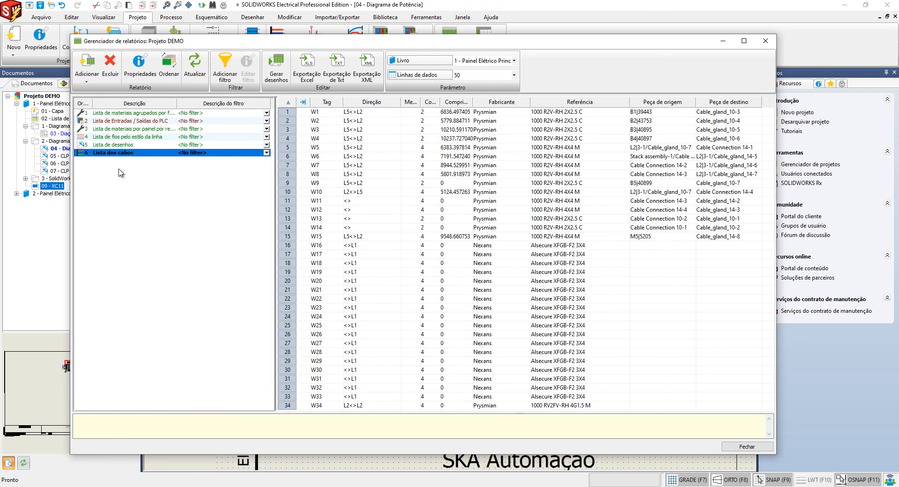
click(122, 136)
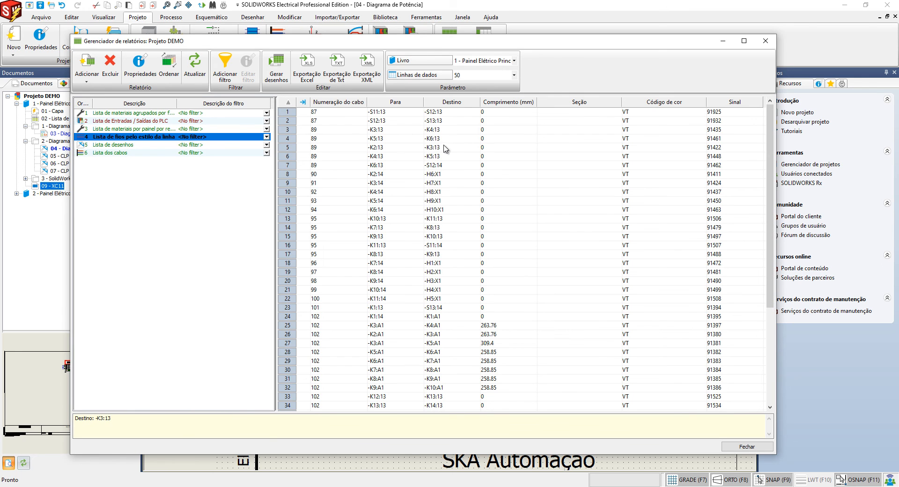
scroll(443, 149, down, 1)
scroll(440, 150, up, 1)
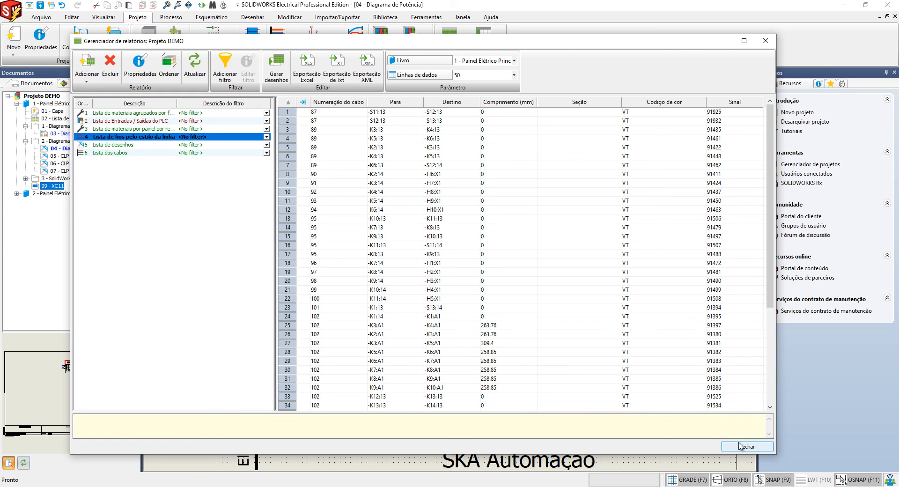
Open the report template selector for adding a report and enlarge its window to show more templates
click(88, 63)
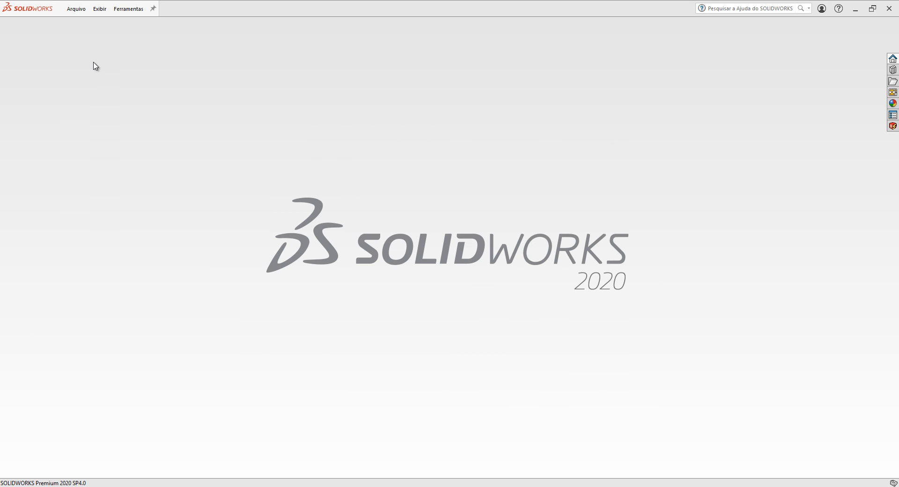
key(alt+Tab)
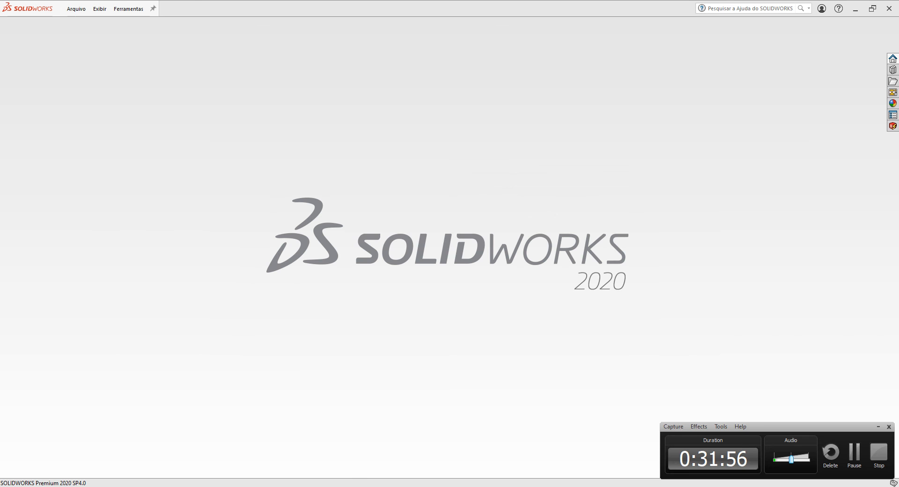
key(alt+Tab)
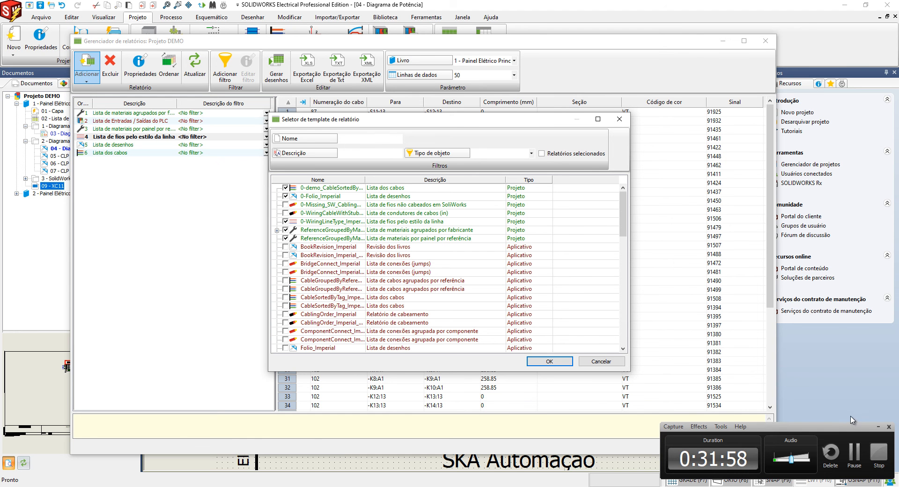
click(879, 427)
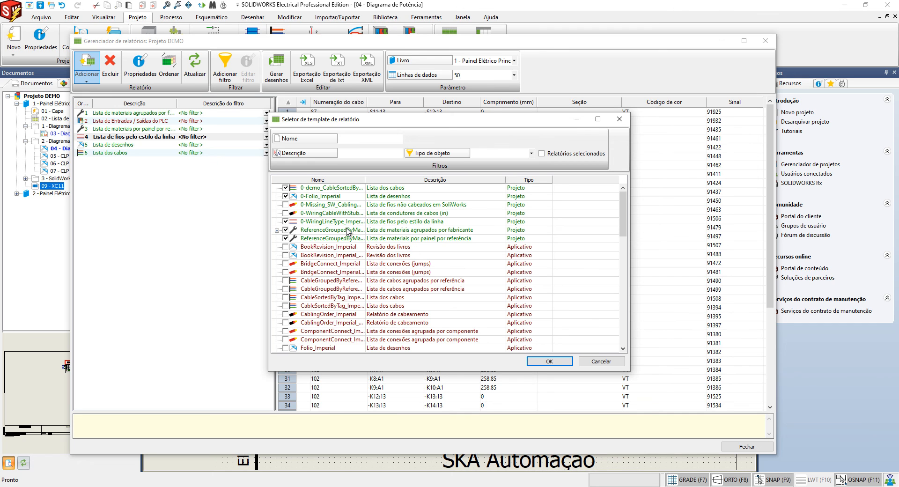
scroll(350, 231, down, 2)
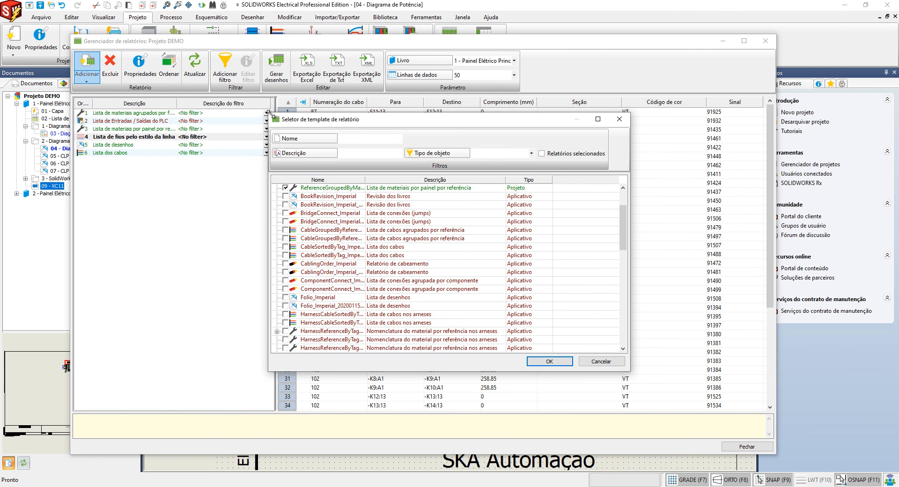
drag(271, 113, 232, 15)
drag(559, 17, 557, 44)
Browse the cable, cabling, location and harness templates down to the wiring lists, and close the selector without adding any
click(374, 151)
click(366, 167)
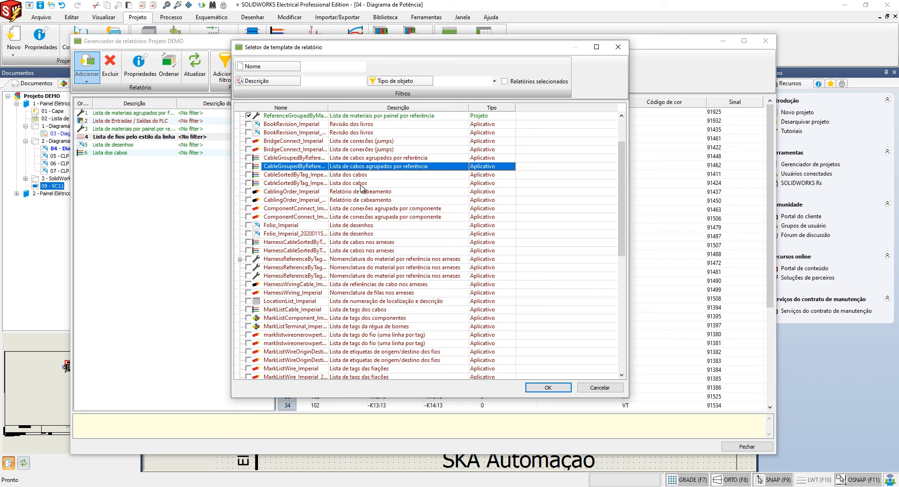
click(359, 202)
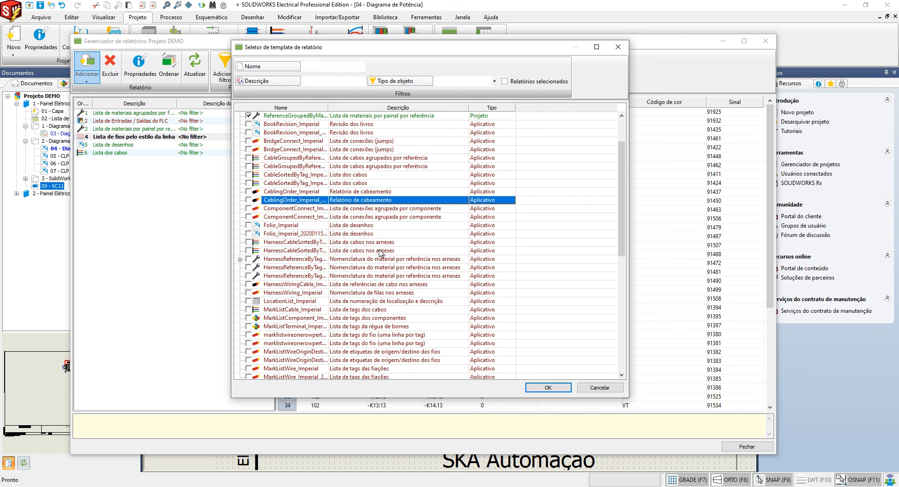
click(371, 302)
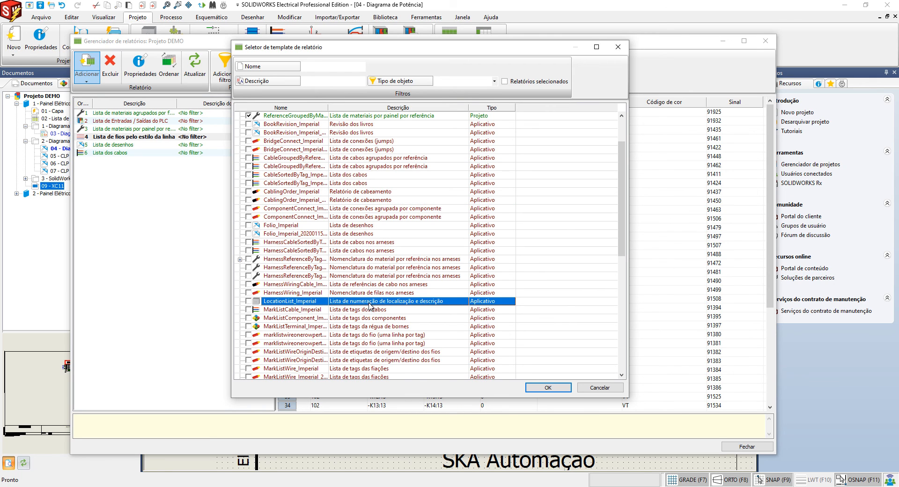
click(353, 250)
scroll(355, 248, down, 10)
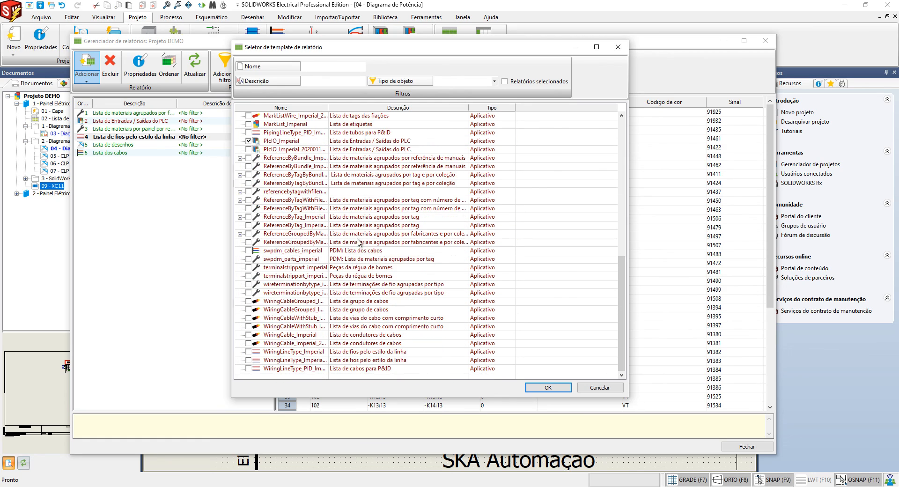
scroll(358, 242, up, 10)
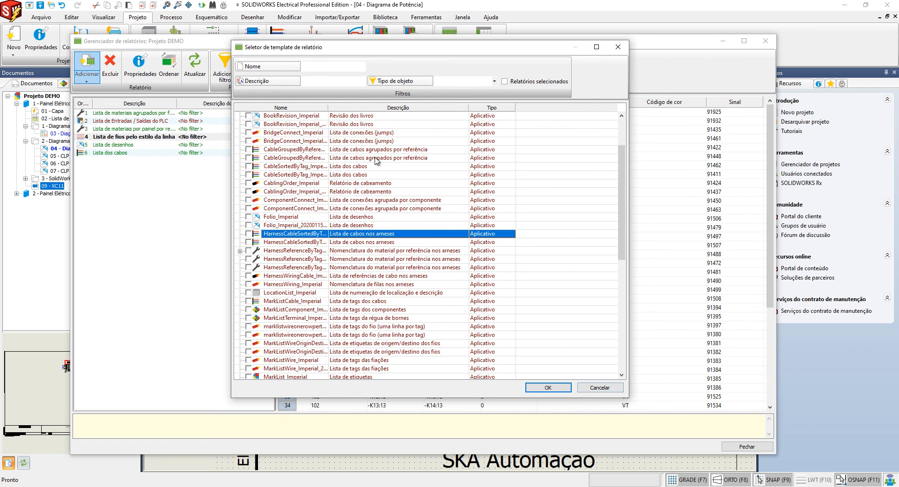
click(600, 388)
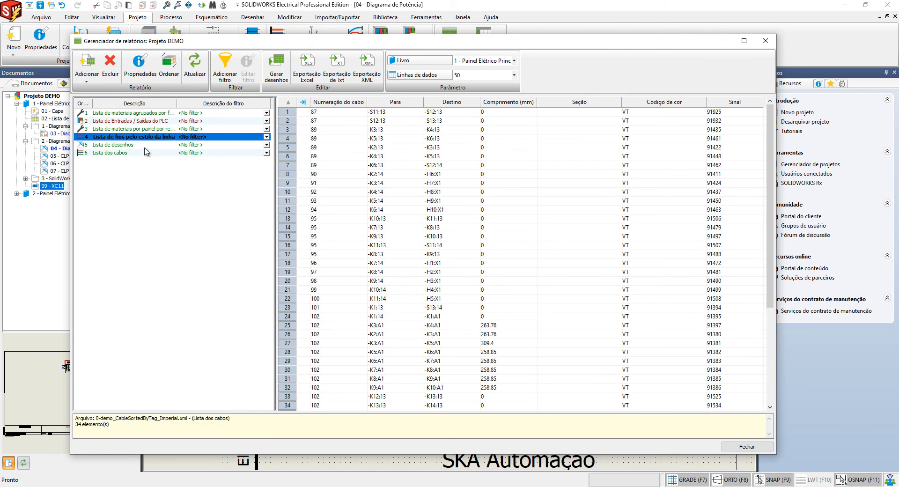
Open the template properties of the report Lista de materiais por painel por referência, enlarge the editor and examine its column settings
click(136, 128)
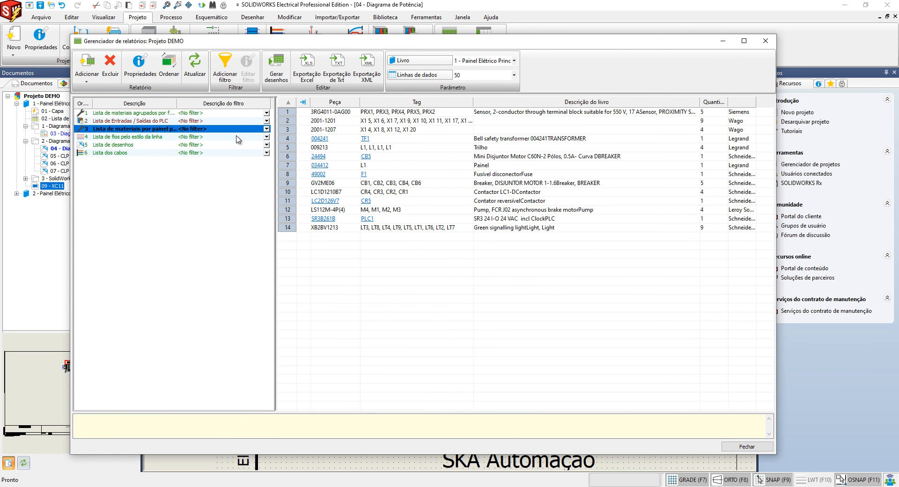
click(138, 79)
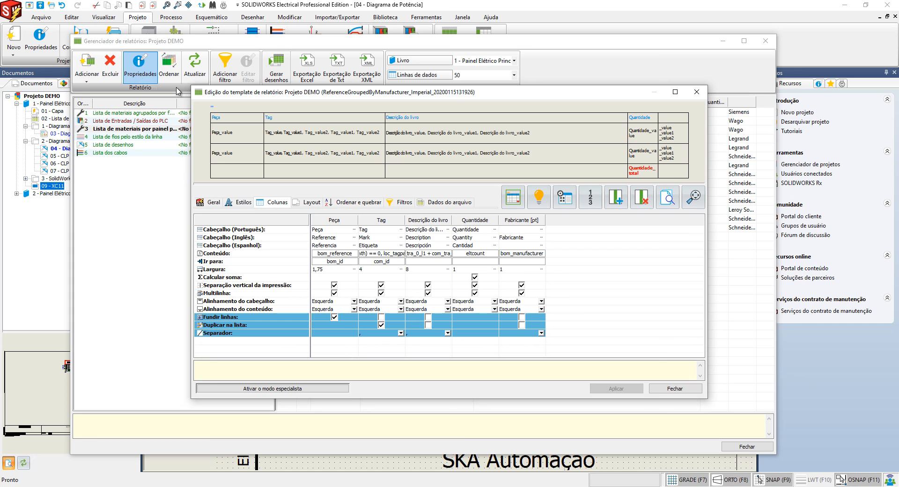
drag(193, 85, 133, 54)
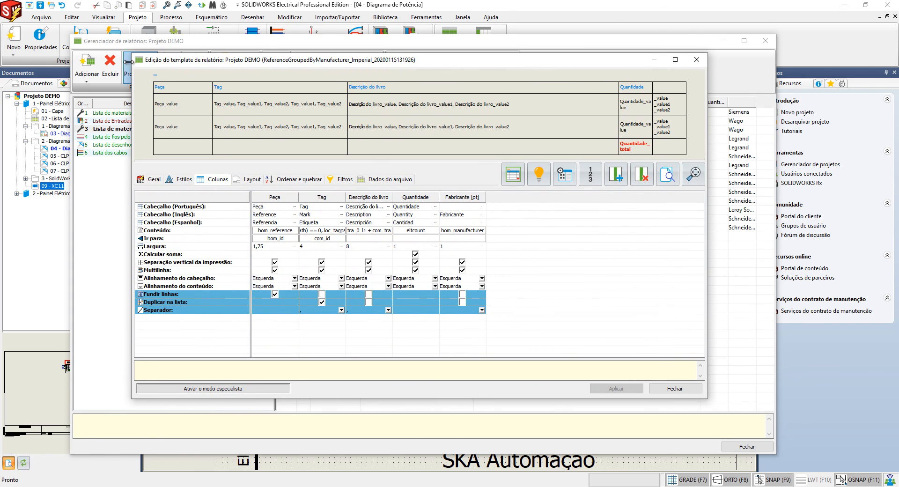
drag(131, 52, 117, 45)
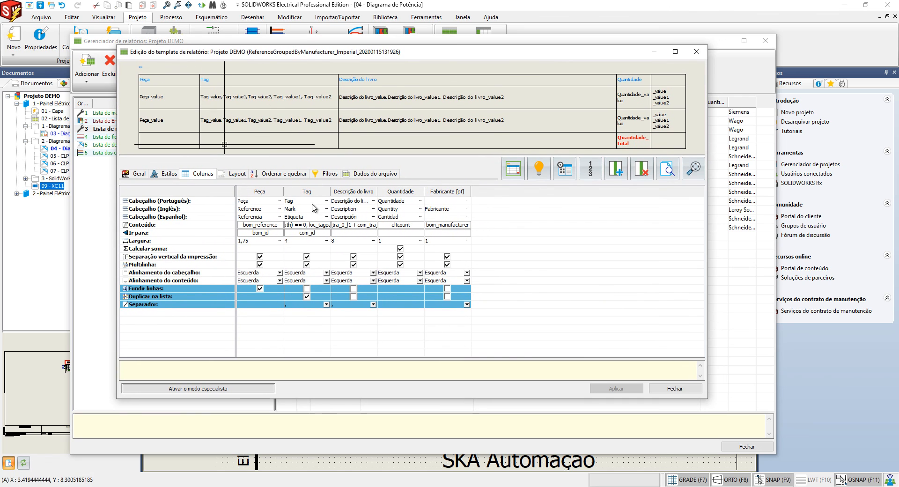
drag(339, 110, 221, 174)
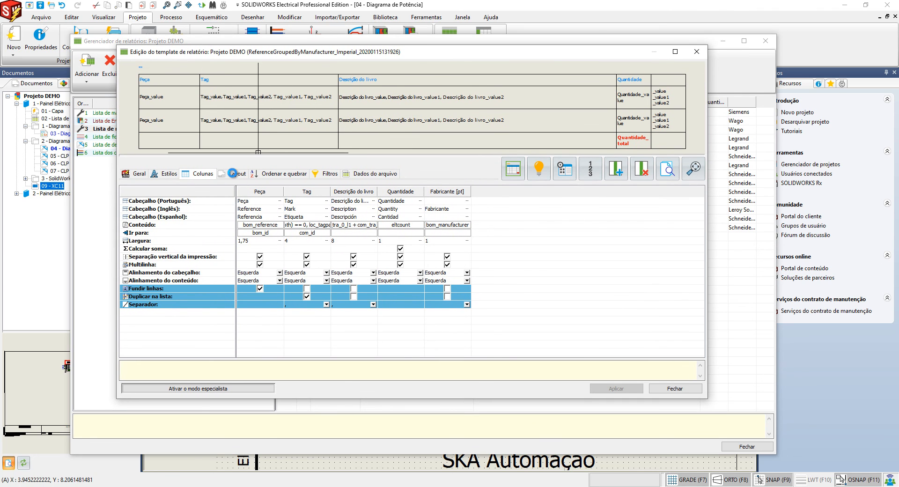
Examine the template's layout settings for drawing space width and Y insertion coordinate, and view the page layout in the large preview
click(233, 173)
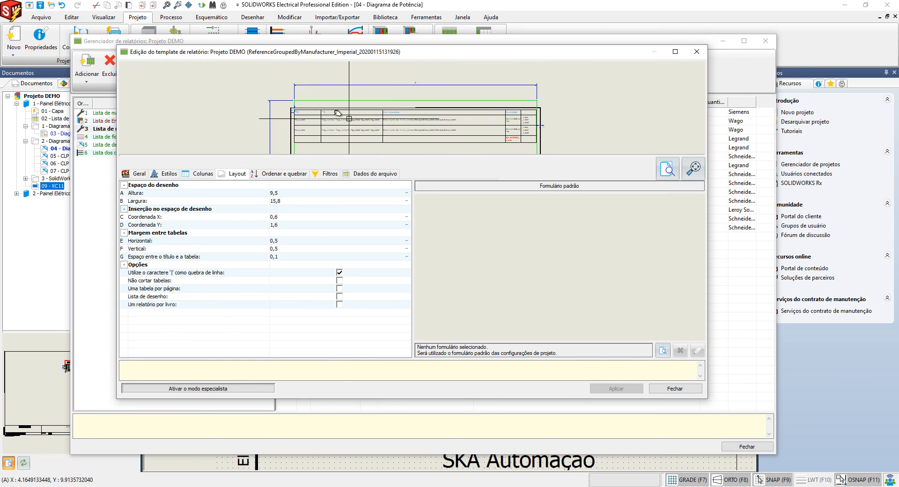
click(278, 201)
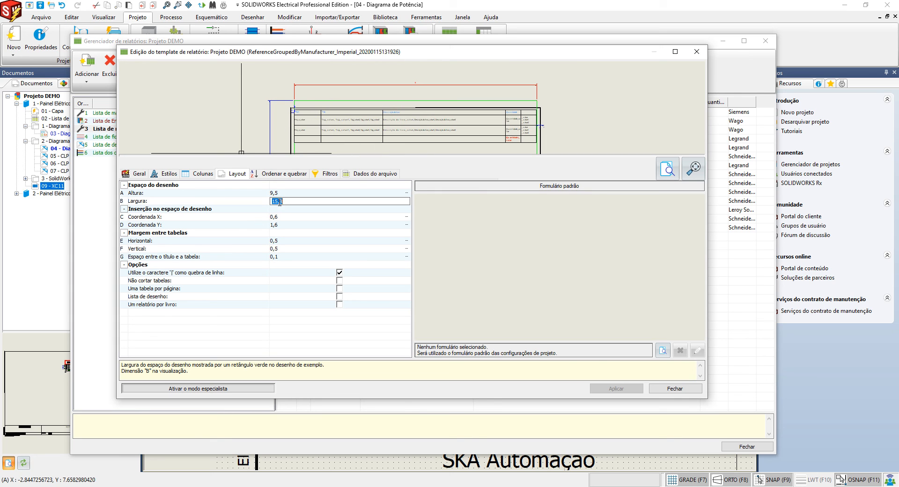
click(282, 225)
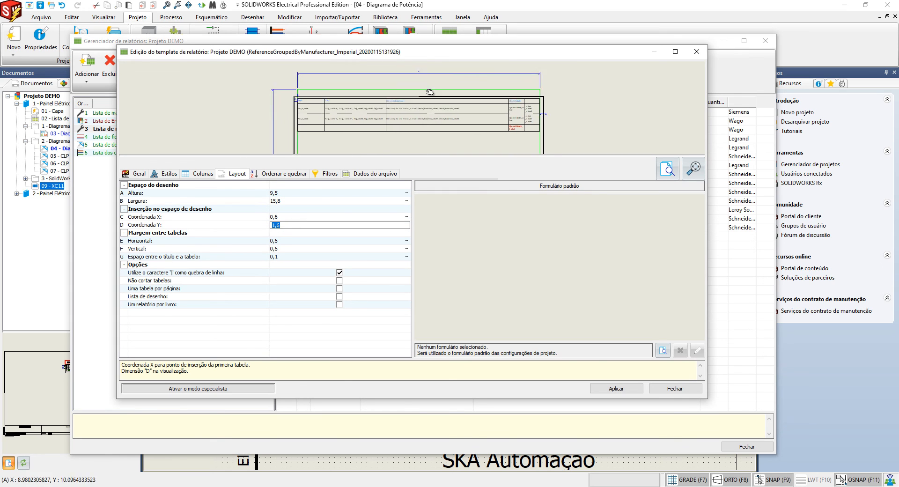
middle_drag(430, 92, 438, 87)
scroll(441, 93, down, 2)
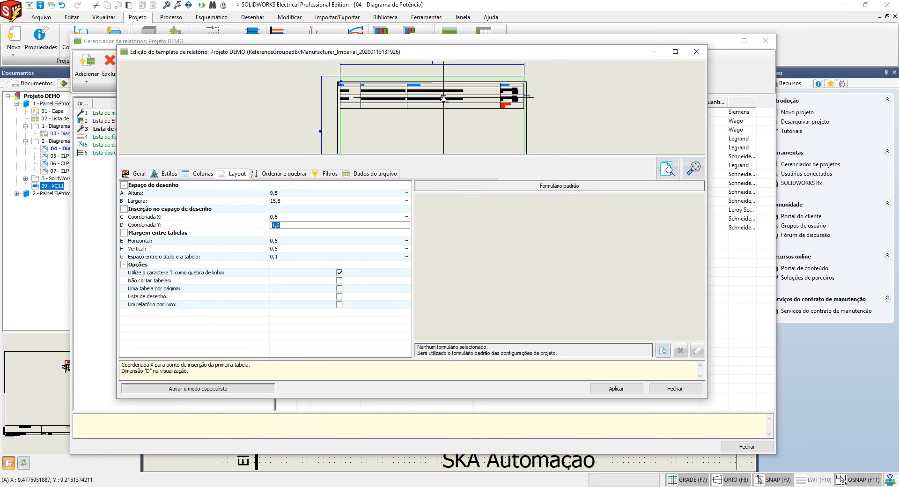
click(668, 170)
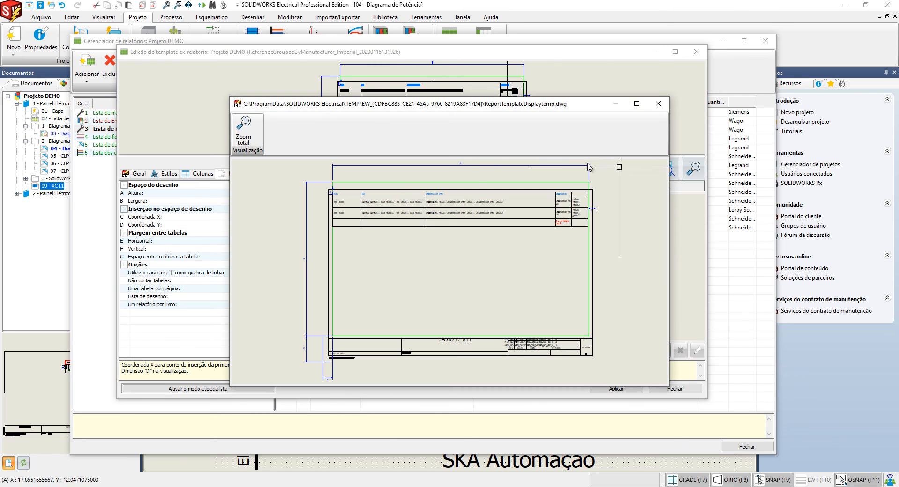
mouse_move(451, 218)
middle_down()
mouse_move(428, 236)
mouse_move(438, 227)
middle_up()
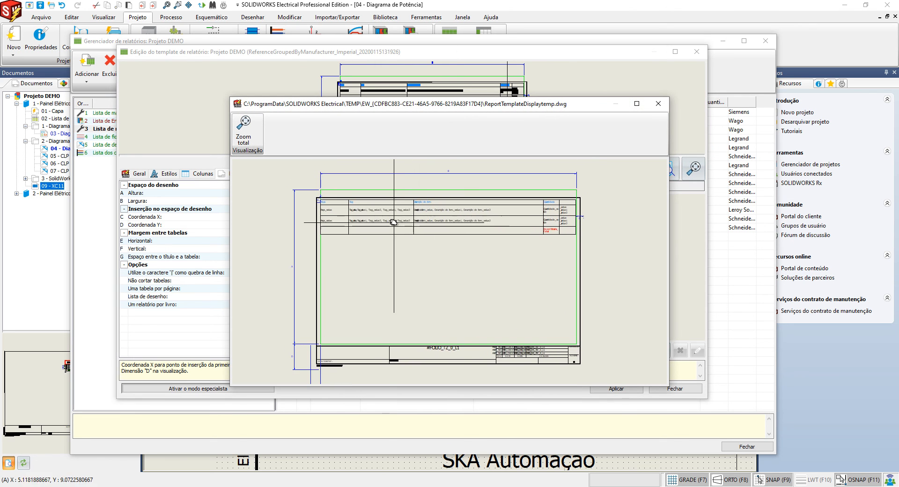
Inspect the table rows and overall page layout in the large template preview, and close the preview
scroll(388, 223, up, 3)
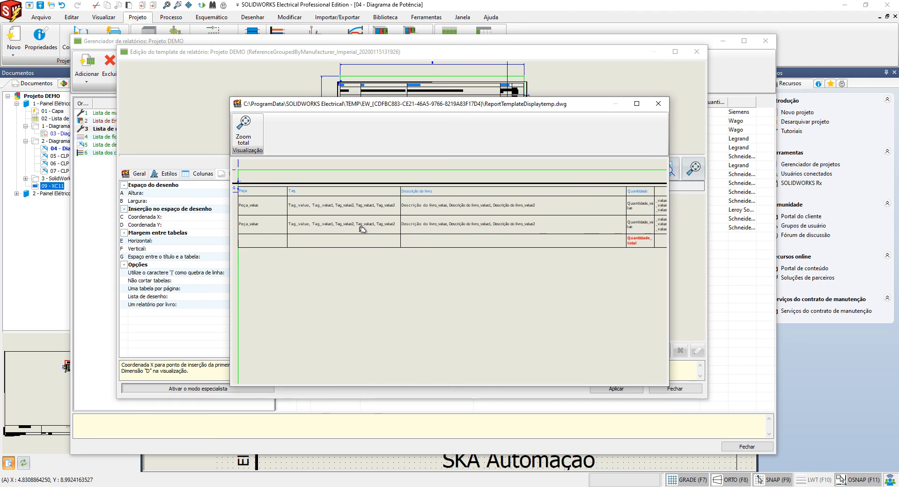
middle_drag(362, 229, 415, 229)
scroll(381, 217, down, 3)
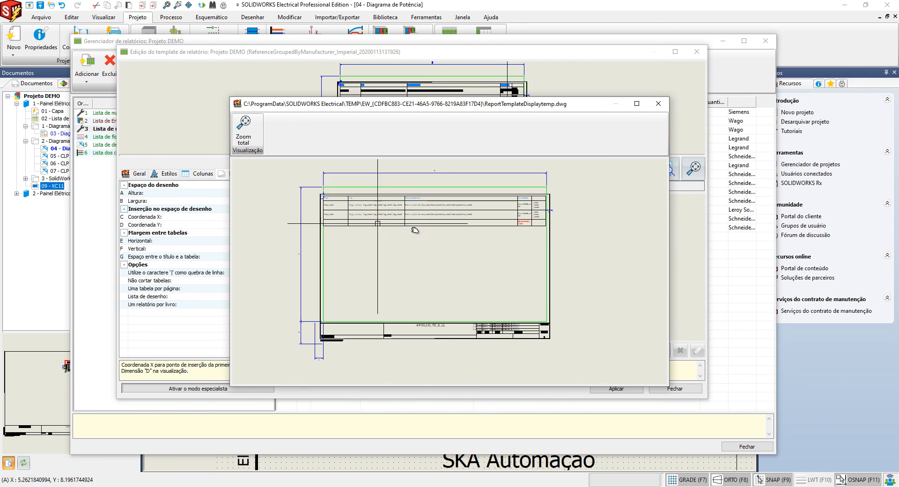
click(658, 104)
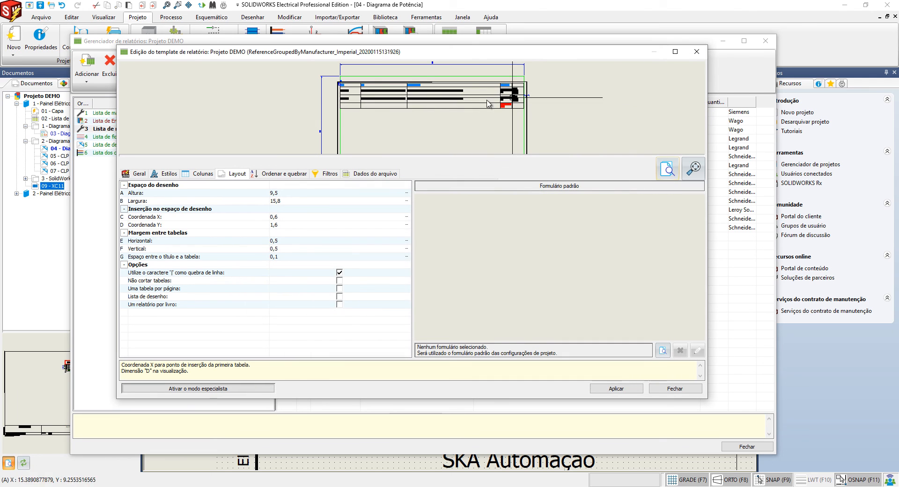
Review the template's sort and break, filter, file data and column settings, then apply and close the template editor
click(284, 174)
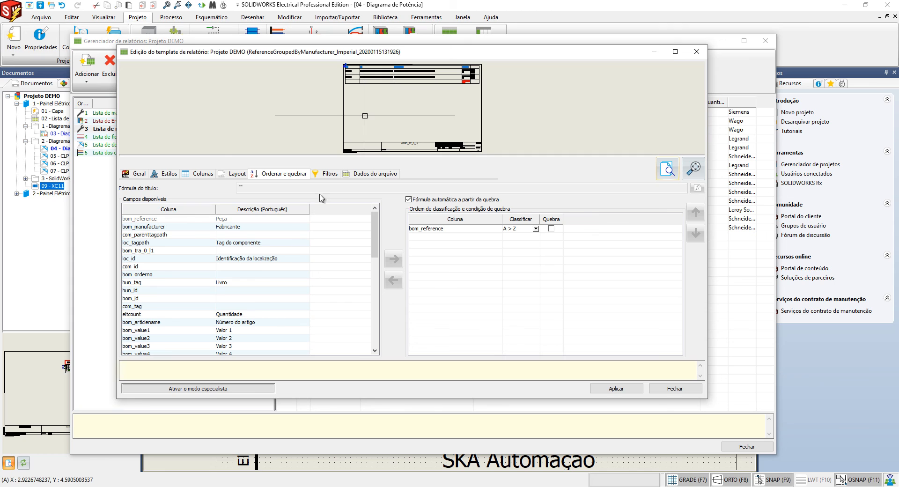
click(331, 174)
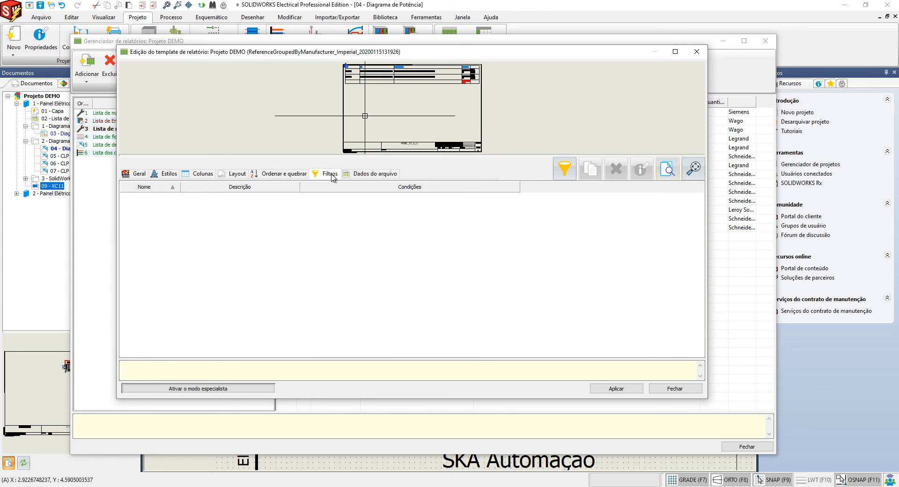
click(372, 173)
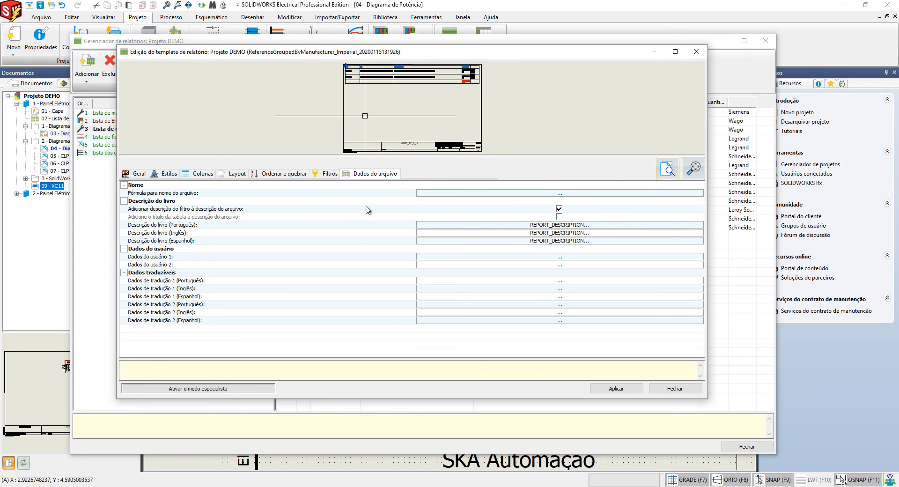
click(204, 175)
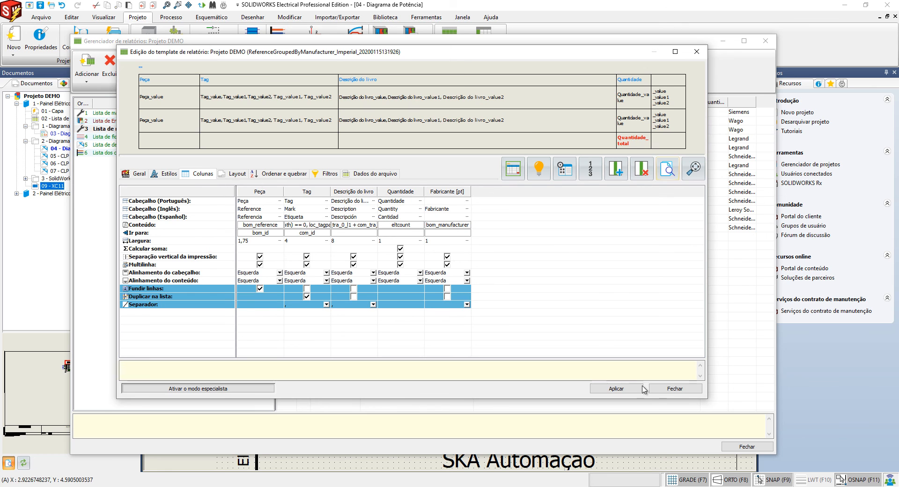
click(623, 390)
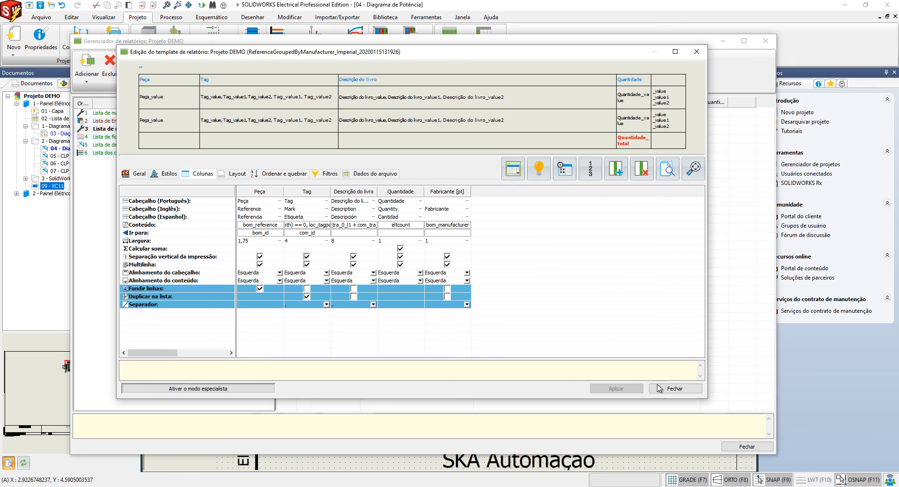
click(675, 388)
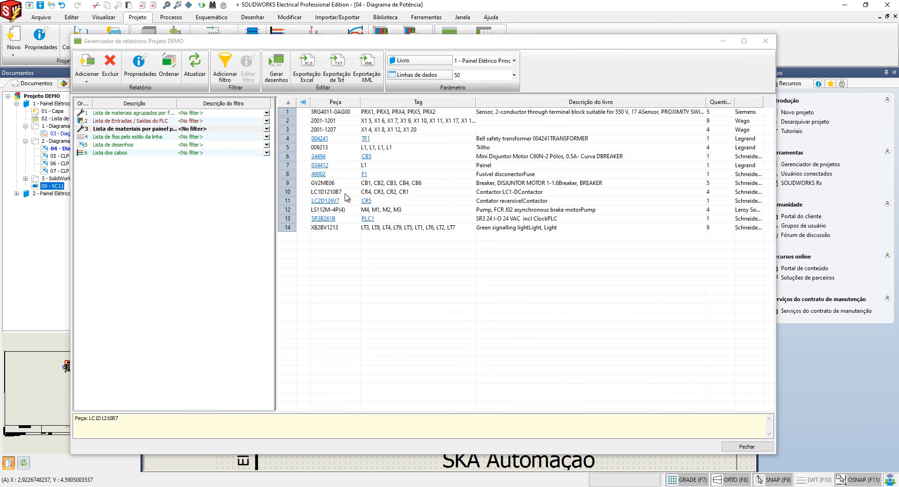
Start generating the report drawings, exclude Lista de desenhos of book 2, and widen the report name column
click(277, 76)
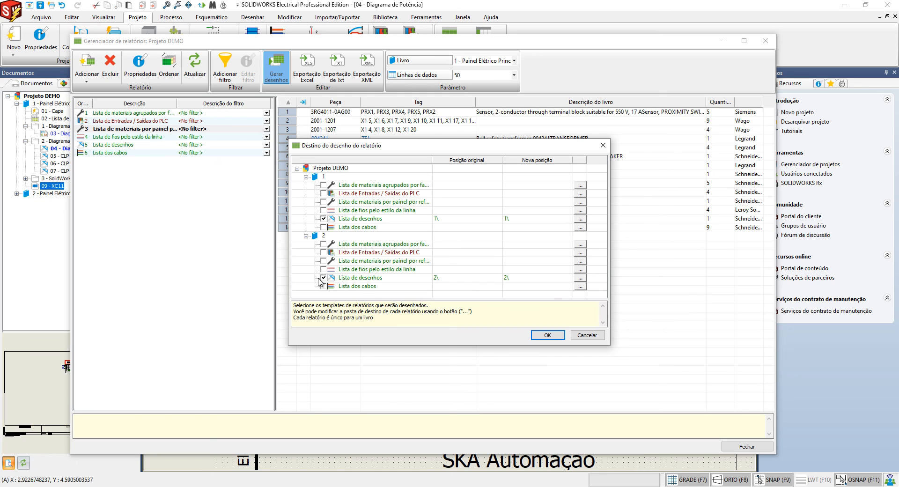
click(322, 277)
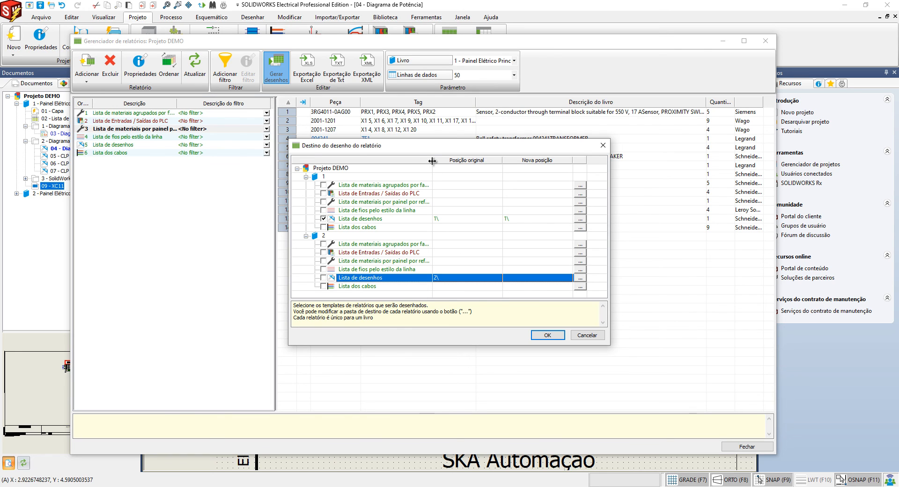
drag(432, 161, 452, 157)
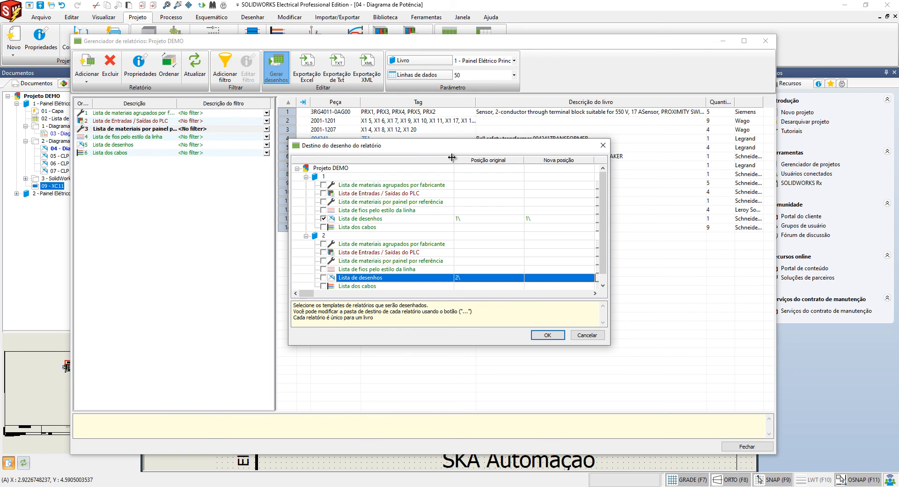
Add Lista de materiais agrupados por fabricante and Lista de Entradas / Saídas do PLC for book 1, generate the drawings and close the report manager
click(323, 185)
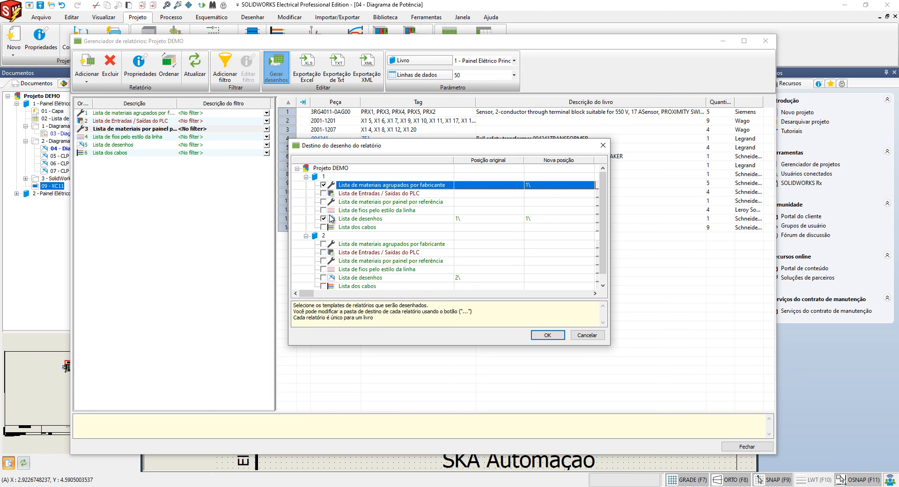
click(323, 194)
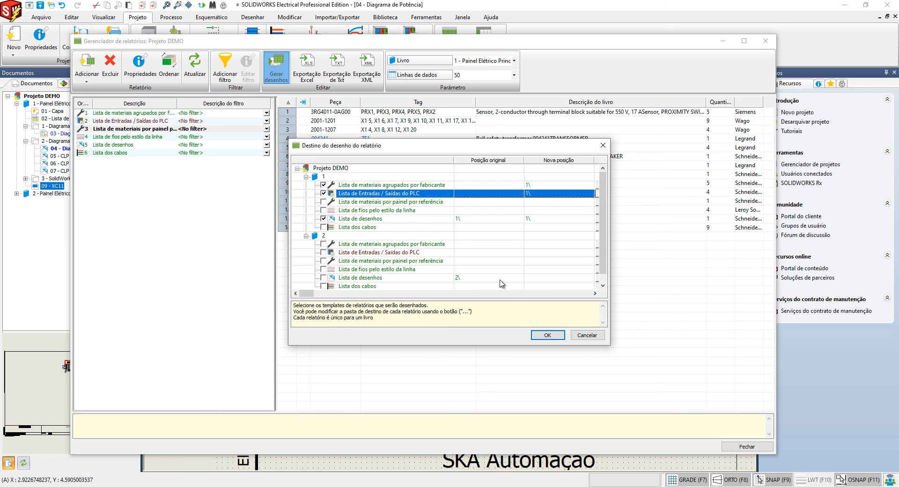
click(547, 335)
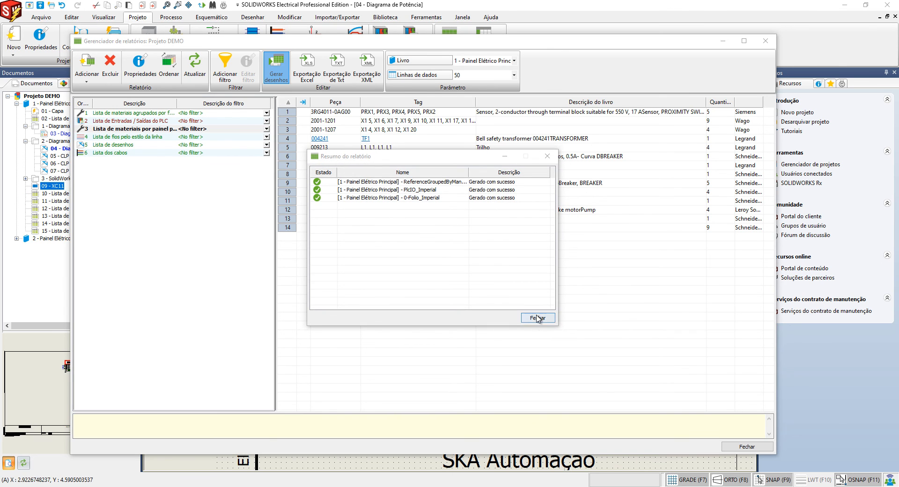
click(537, 318)
click(747, 446)
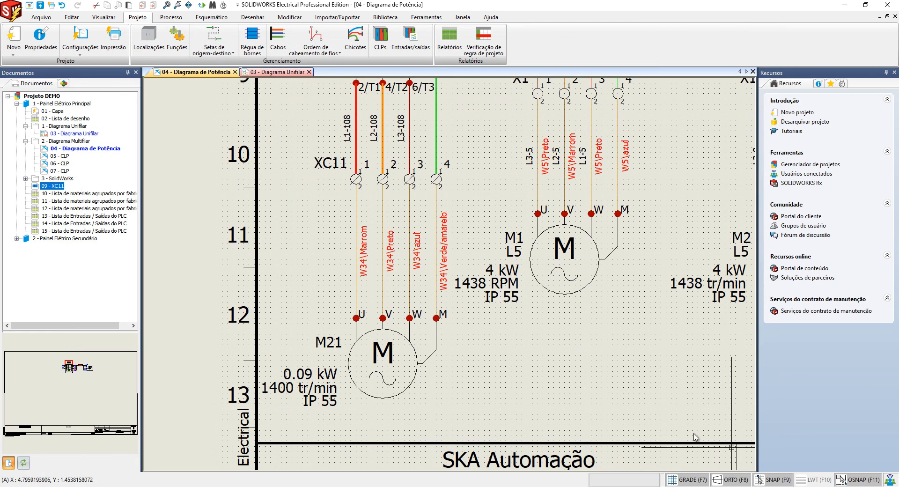
Open the generated drawings 10, 11 and 12, Lista de materiais agrupados por fabricante, and examine their tables
double_click(65, 194)
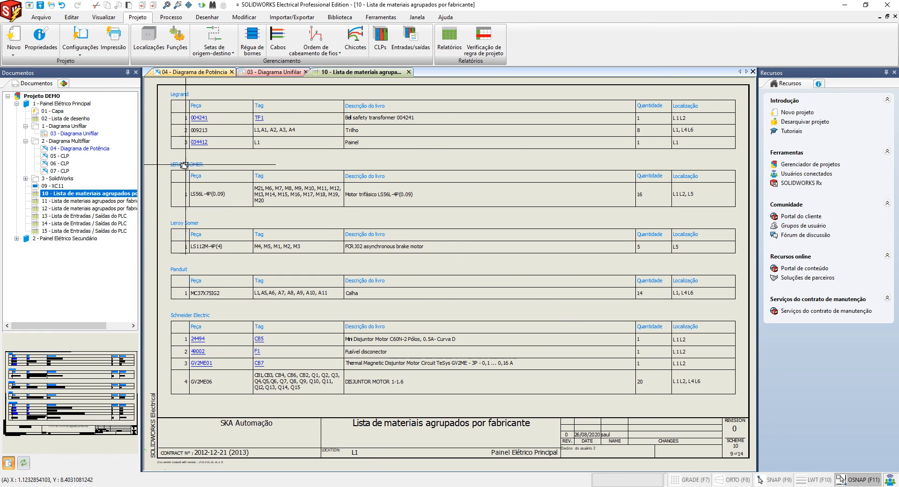
double_click(94, 201)
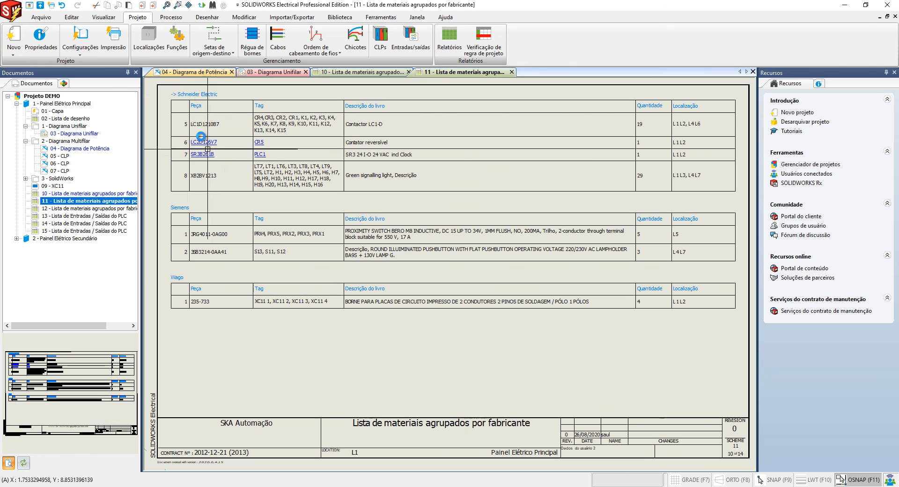
double_click(89, 208)
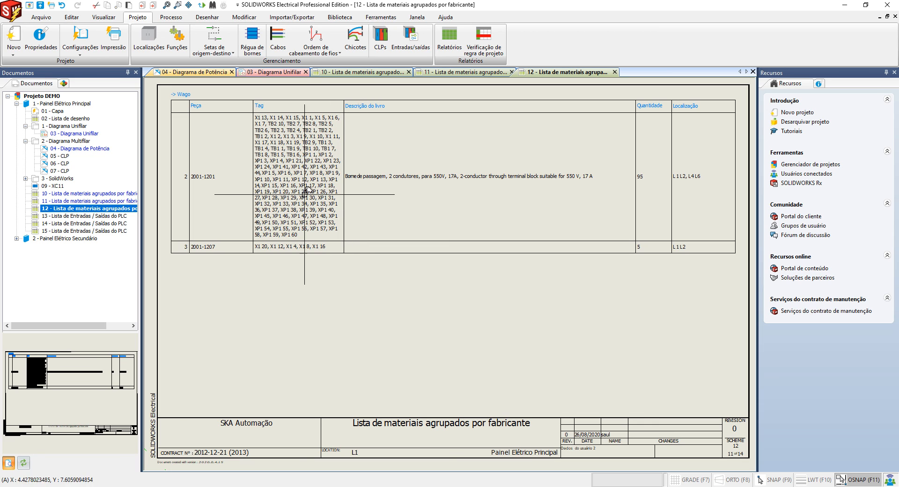
Open the generated drawings 13, 14 and 15, Lista de Entradas / Saídas do PLC, and examine their tables
double_click(101, 219)
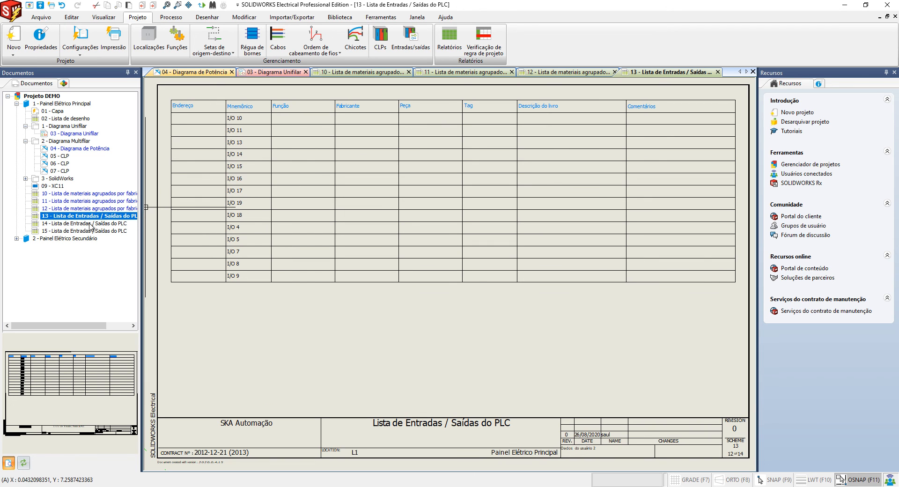
click(89, 223)
double_click(89, 224)
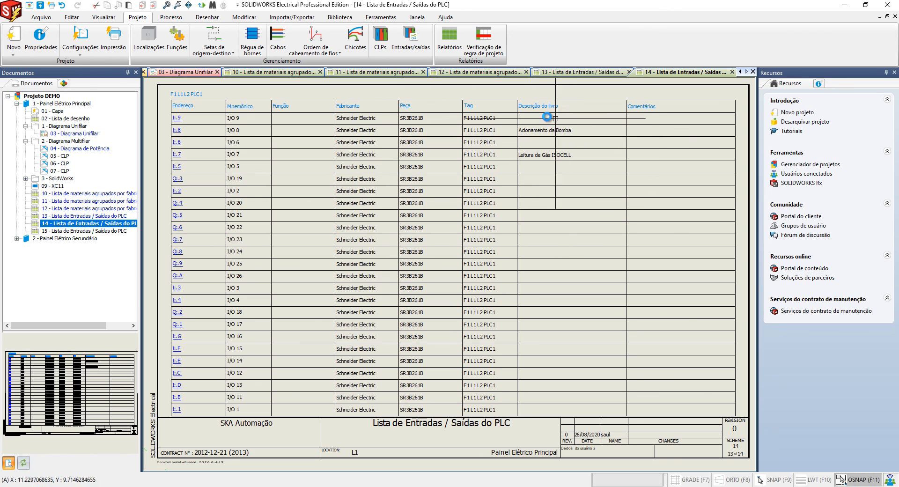
double_click(105, 230)
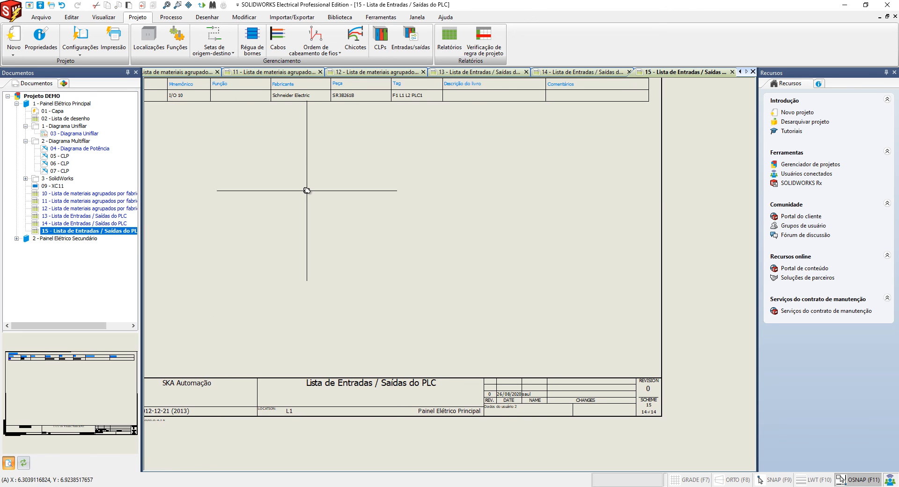
Return to drawing 14 and follow the address link in the I/O 9 row to its PLC diagram
double_click(105, 224)
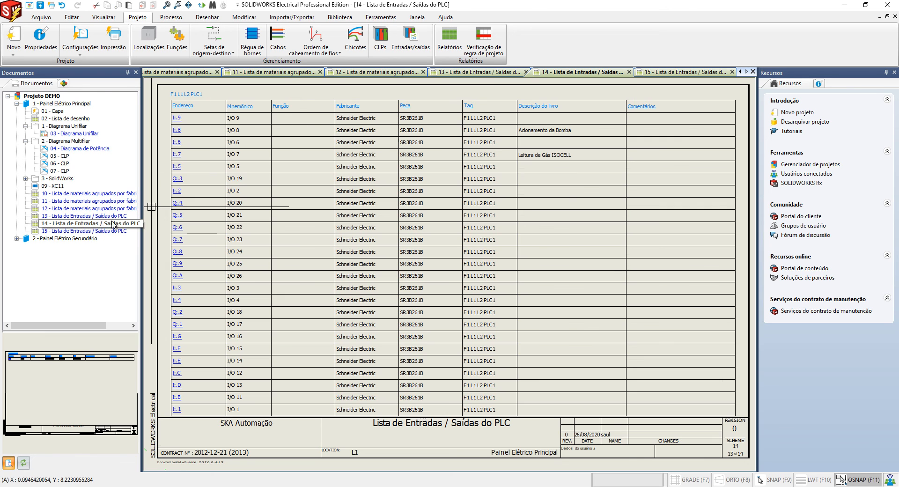
click(178, 120)
click(199, 128)
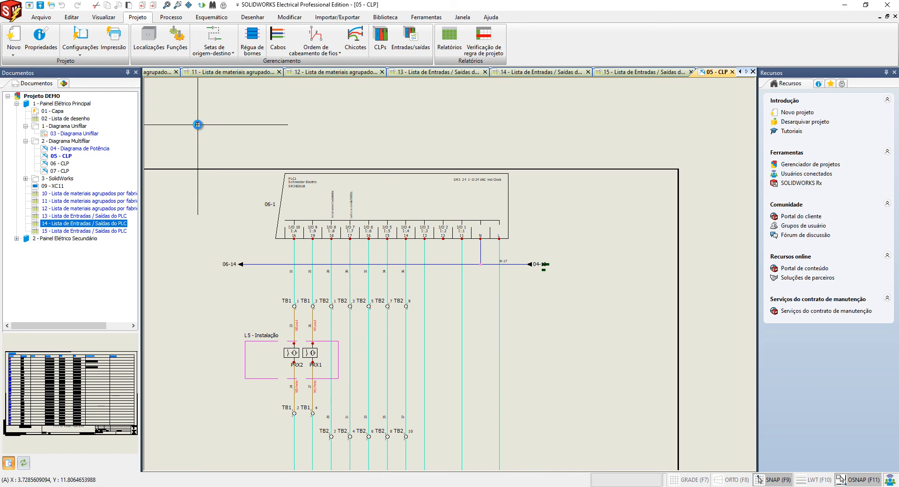
From the material list in drawing 10, view the properties of Legrand part 034412 and close them without changes
double_click(121, 194)
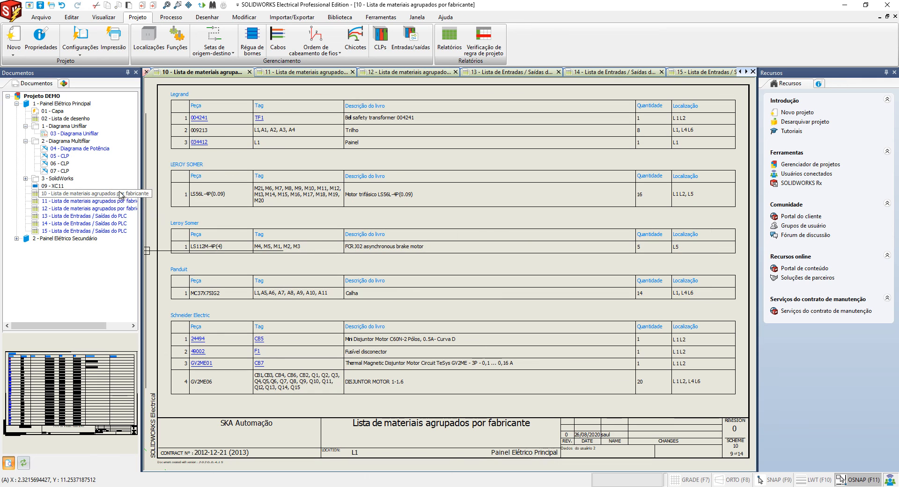
click(201, 144)
mouse_move(238, 154)
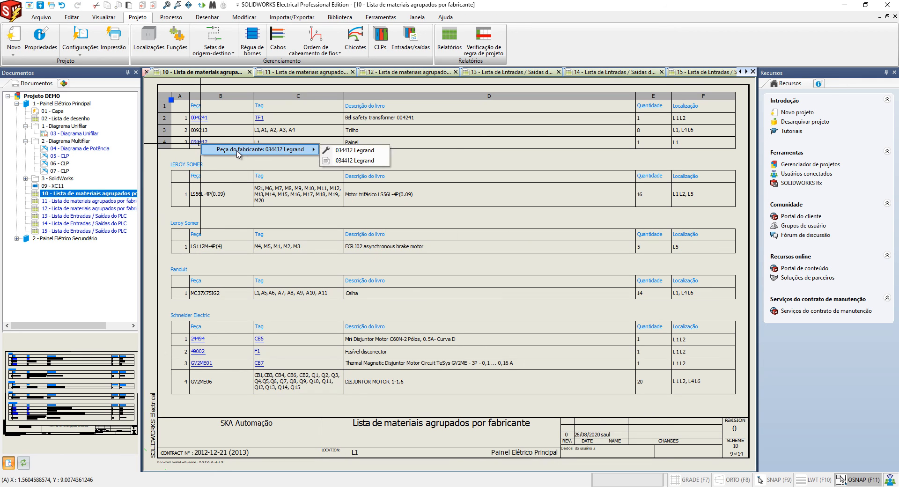
click(339, 151)
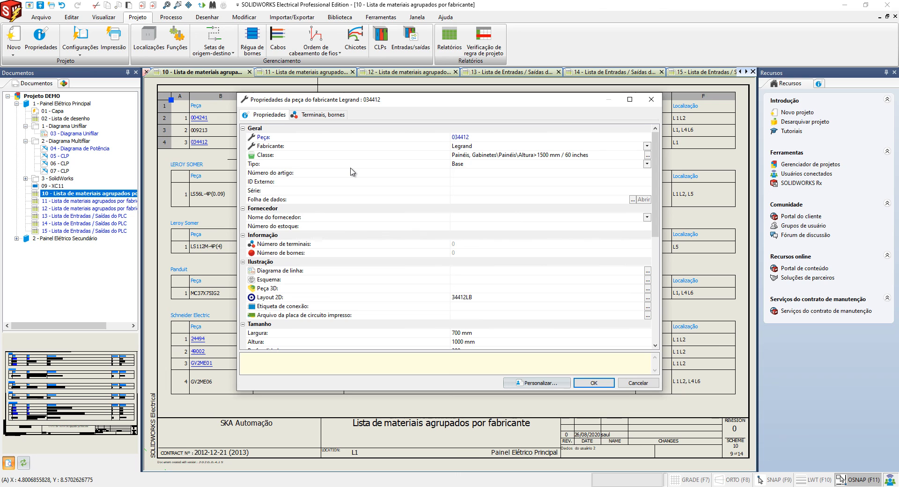
scroll(385, 220, down, 3)
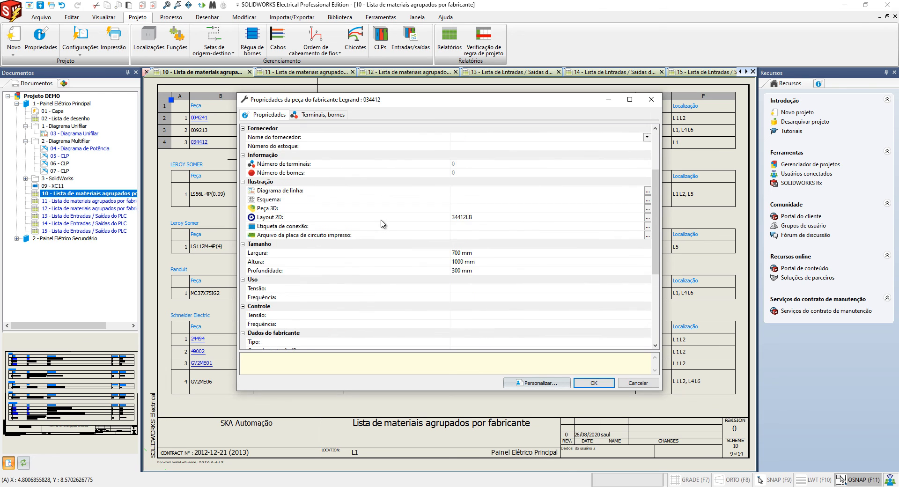
scroll(393, 225, up, 3)
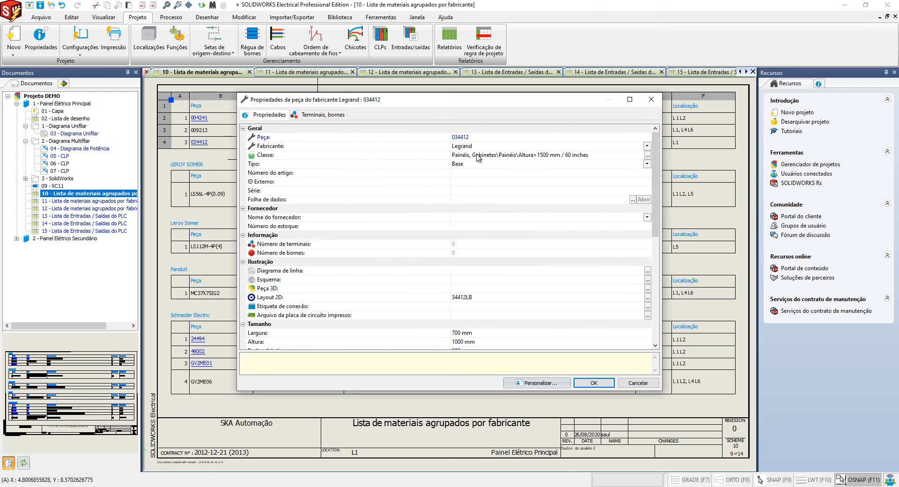
click(638, 383)
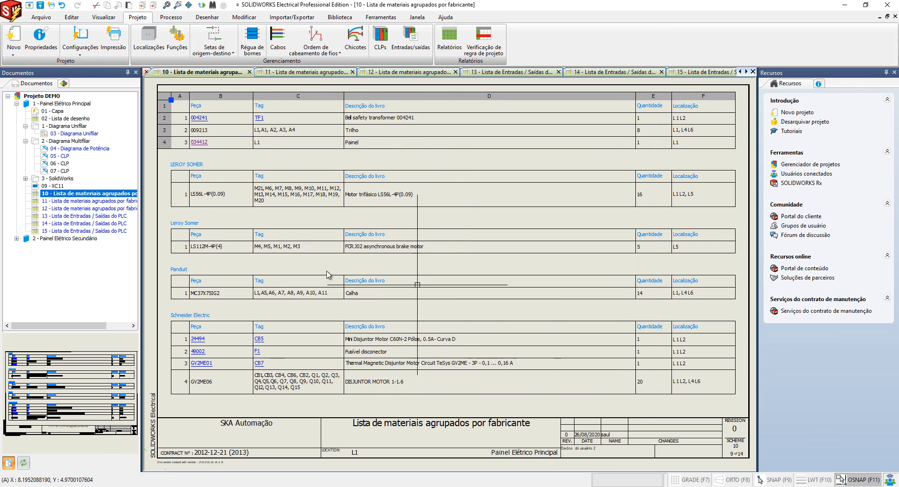
View the properties of Schneider Electric part 24494 from the same material list and close them without changes
middle_drag(229, 251, 233, 225)
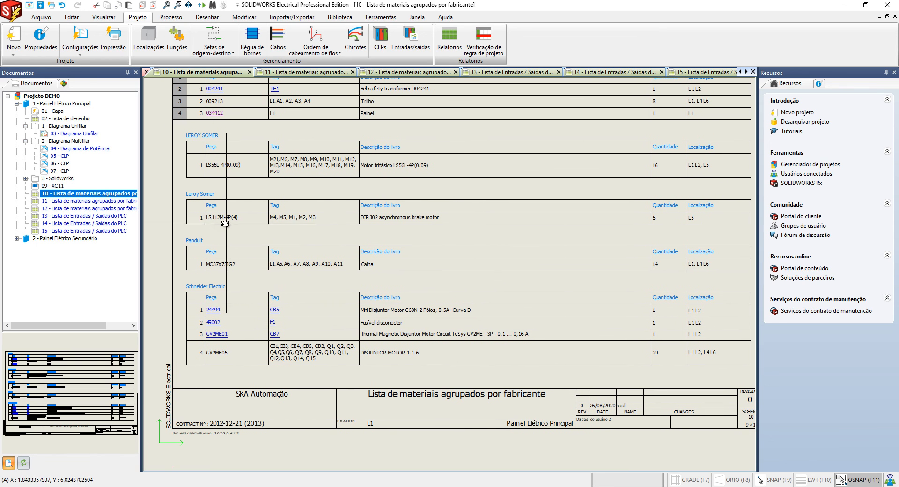
click(215, 311)
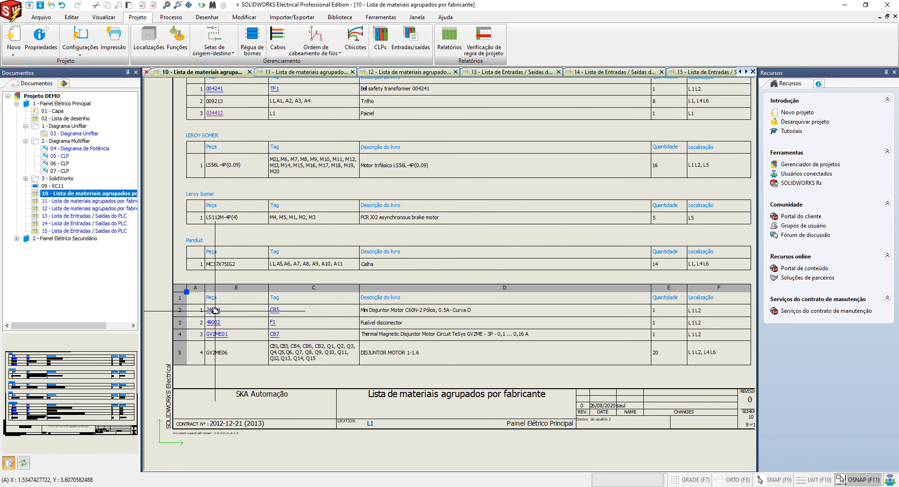
click(215, 311)
mouse_move(270, 317)
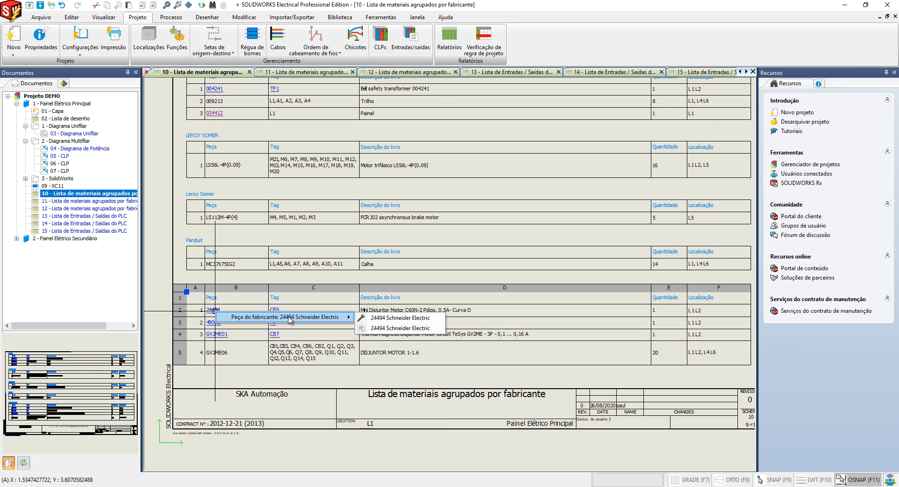
click(396, 319)
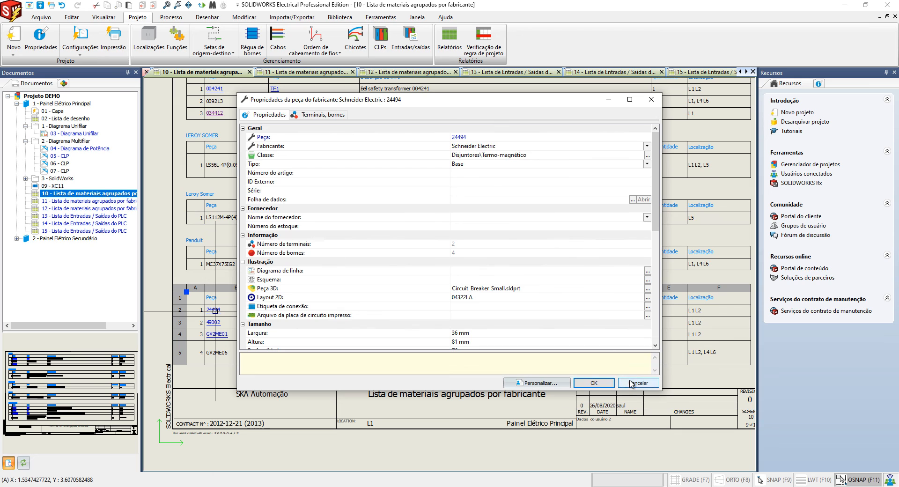
click(632, 383)
Follow the second manufacturer-part link offered for Schneider Electric 24494 in drawing 10 and view the material tables again
click(216, 311)
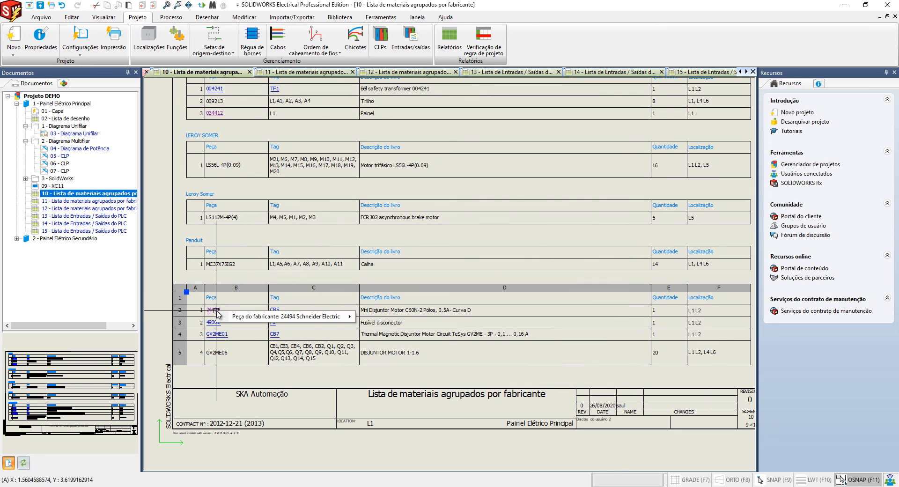
mouse_move(323, 317)
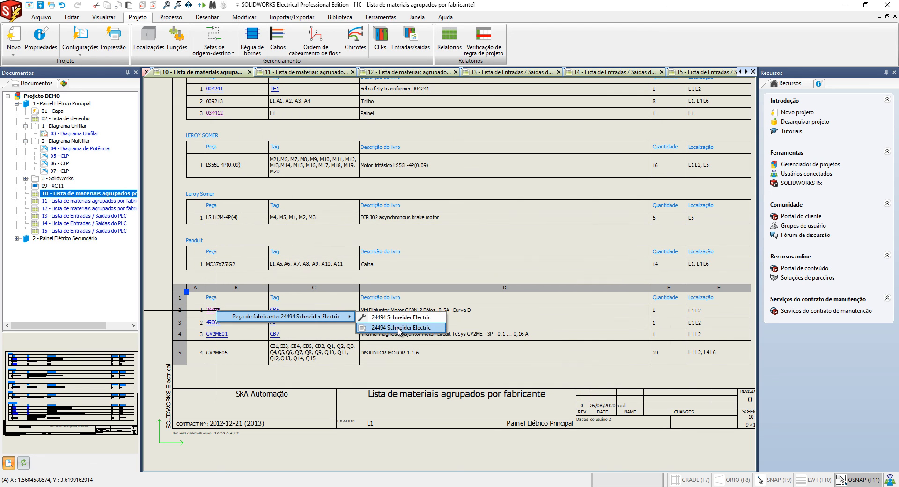
click(399, 328)
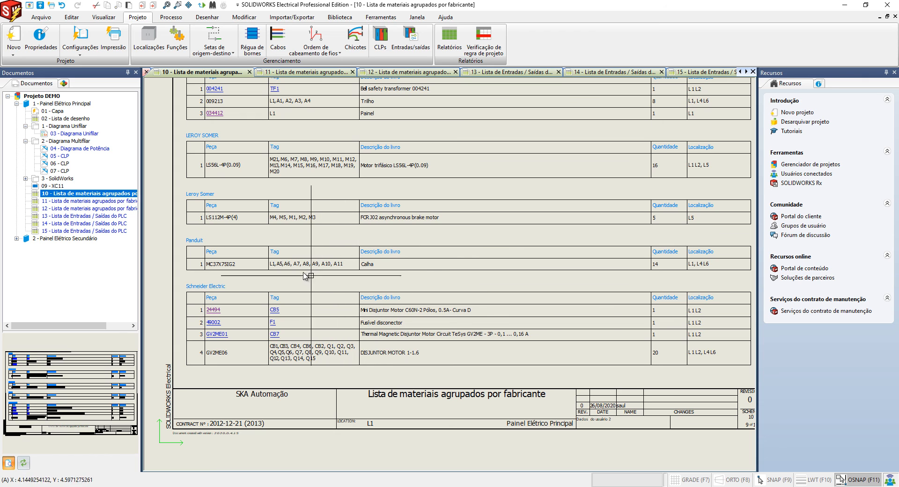
middle_drag(255, 235, 239, 263)
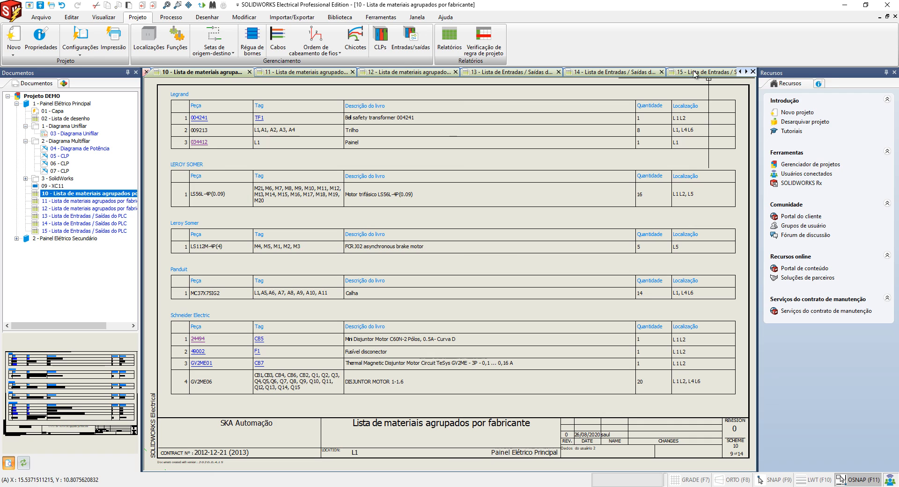
Close the open report drawings 10 to 15 and the 05 - CLP diagram, leaving 04 - Diagrama de Potência in view
click(662, 72)
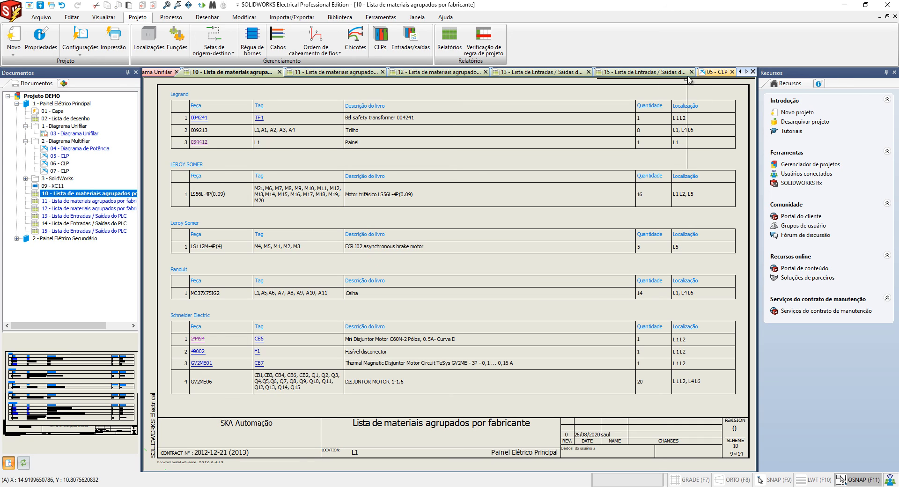
click(691, 72)
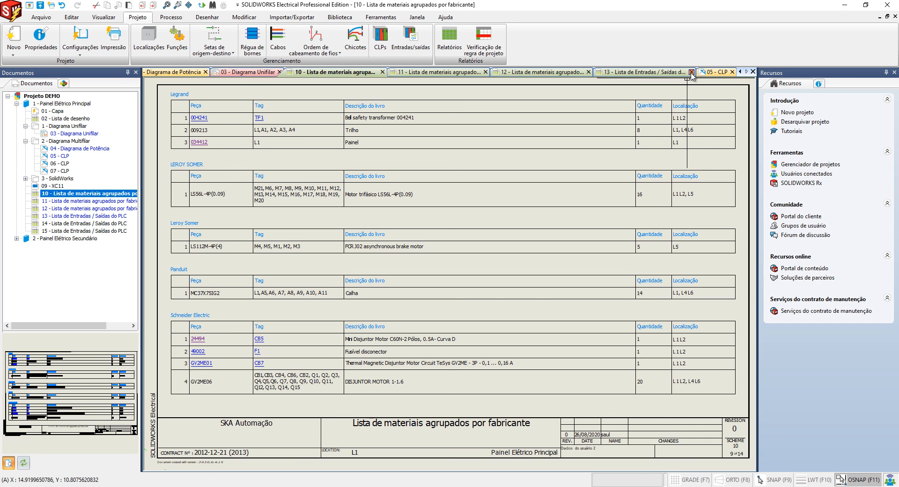
click(691, 72)
click(655, 72)
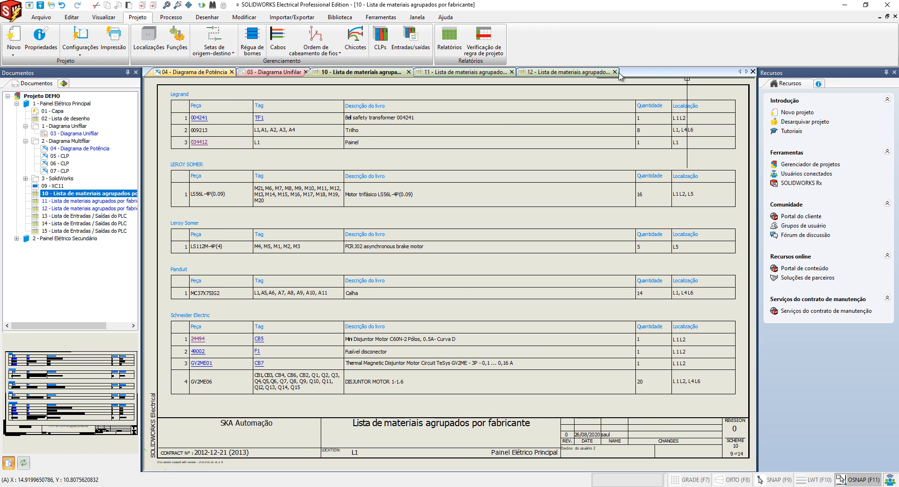
click(615, 72)
click(511, 72)
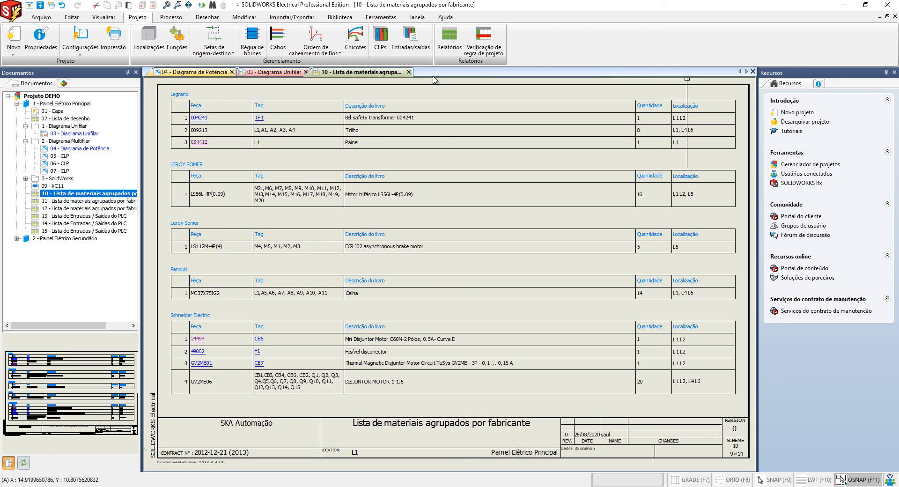
click(409, 72)
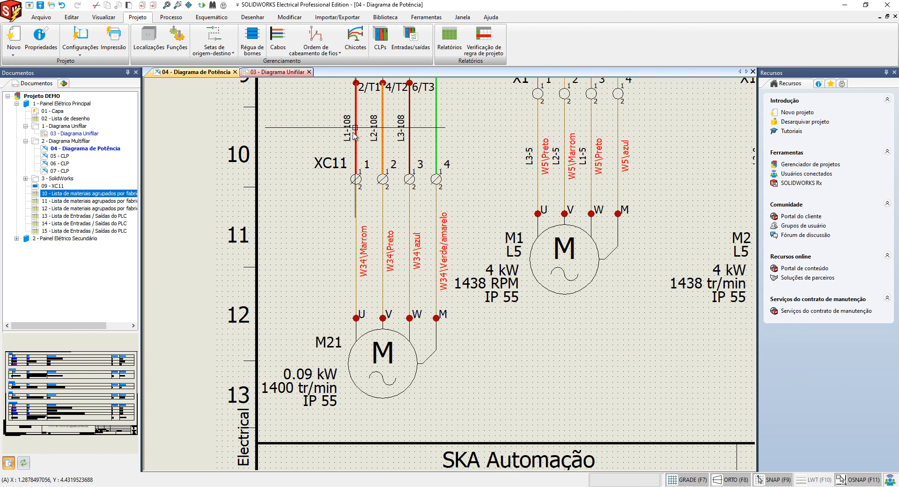
Delete the M21 motor circuit with breaker CB7, terminals XC11 and its wires from 04 - Diagrama de Potência
middle_click(348, 137)
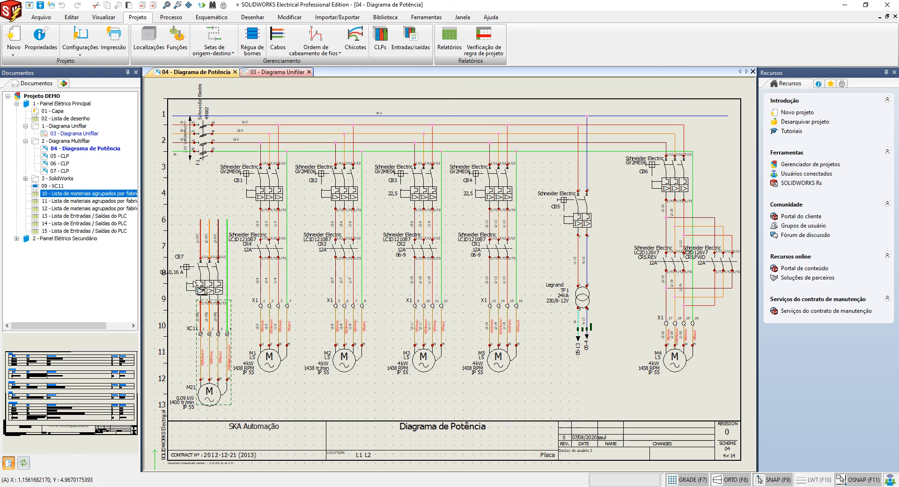
click(186, 253)
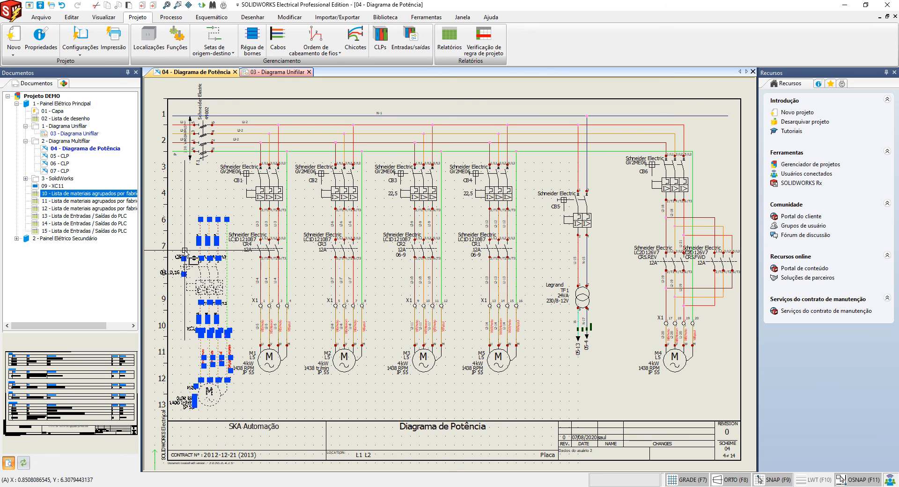
key(Delete)
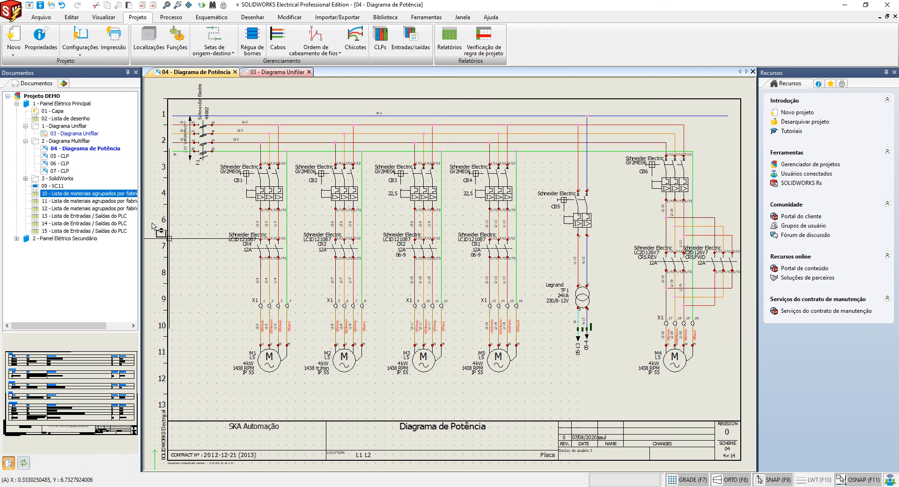
Delete breaker CB7 from 03 - Diagrama Unifilar and check the components listed under L2 - Placa
double_click(78, 134)
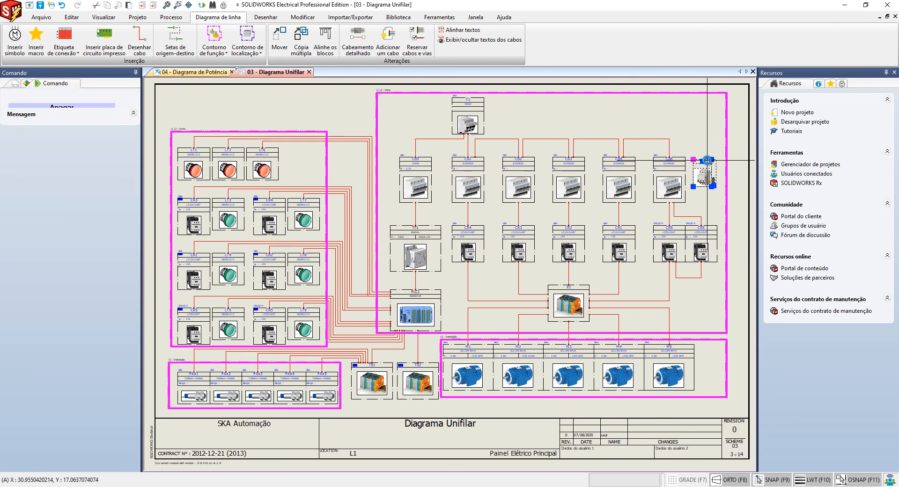
click(62, 85)
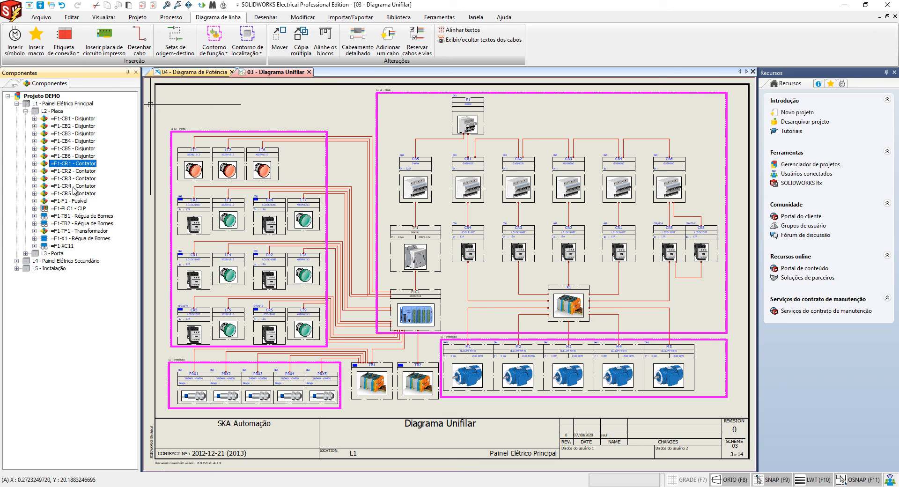
click(16, 86)
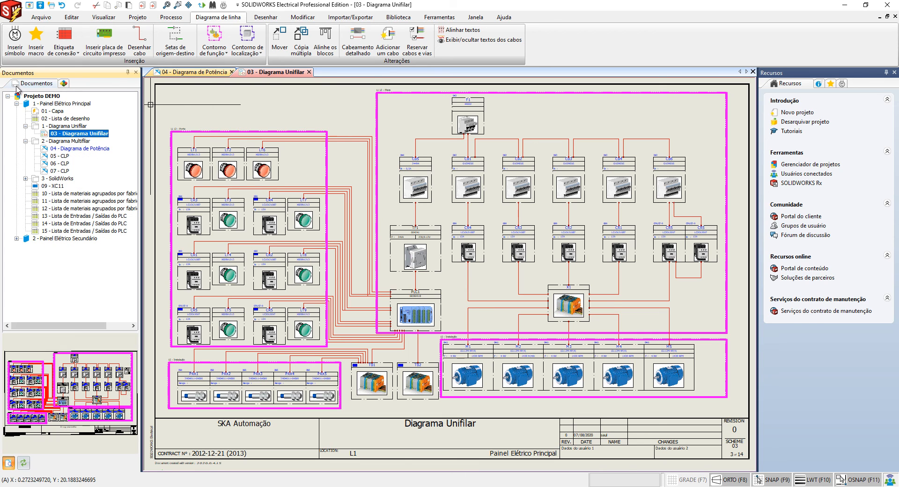
Open the assembly 08 - Painel Elétrico Principal from the 3 - SolidWorks folder in SOLIDWORKS
click(25, 178)
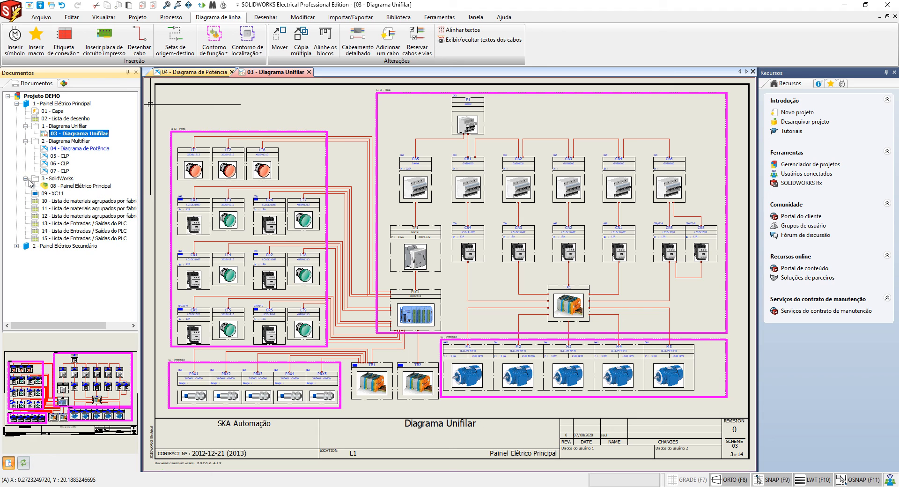
click(64, 187)
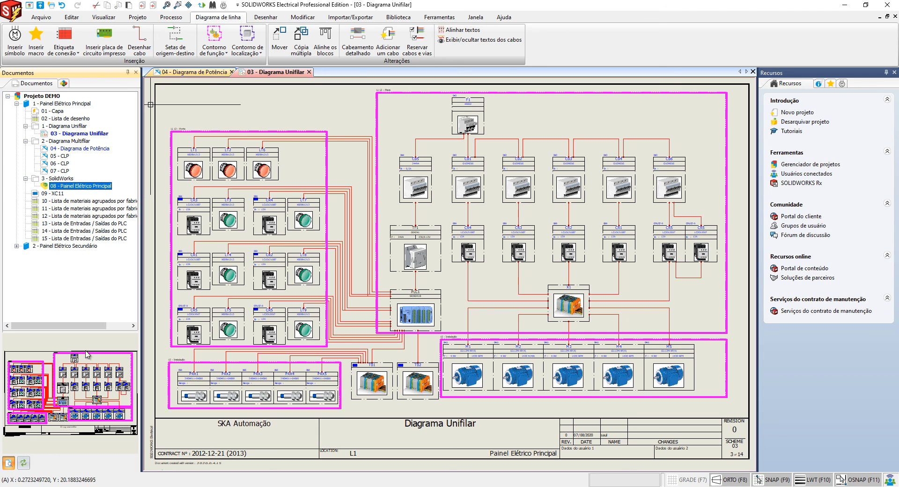
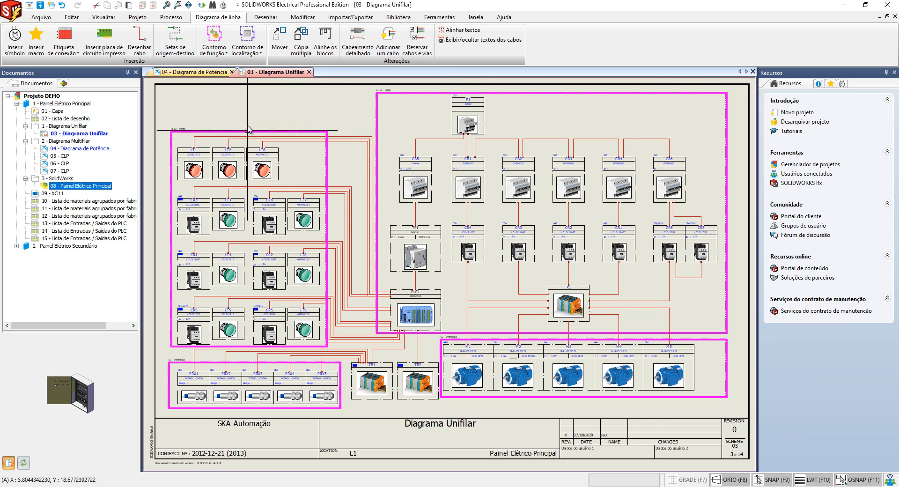
click(178, 19)
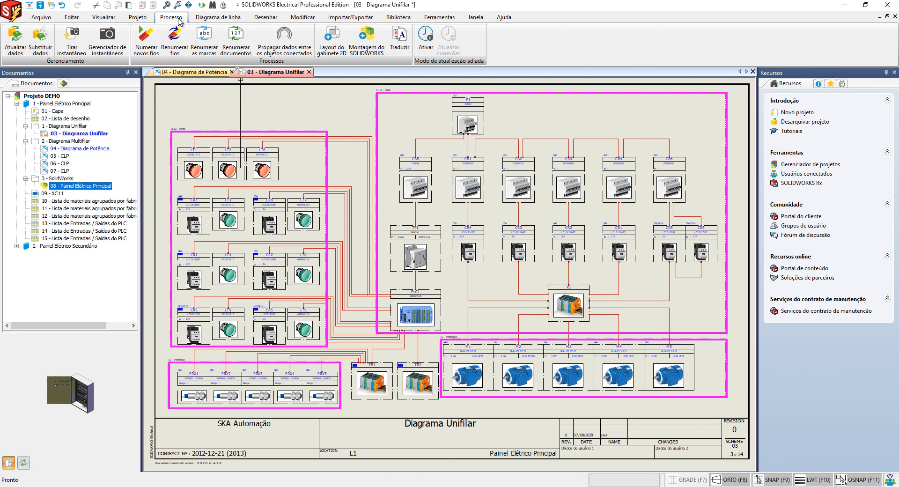
right_click(83, 190)
click(98, 195)
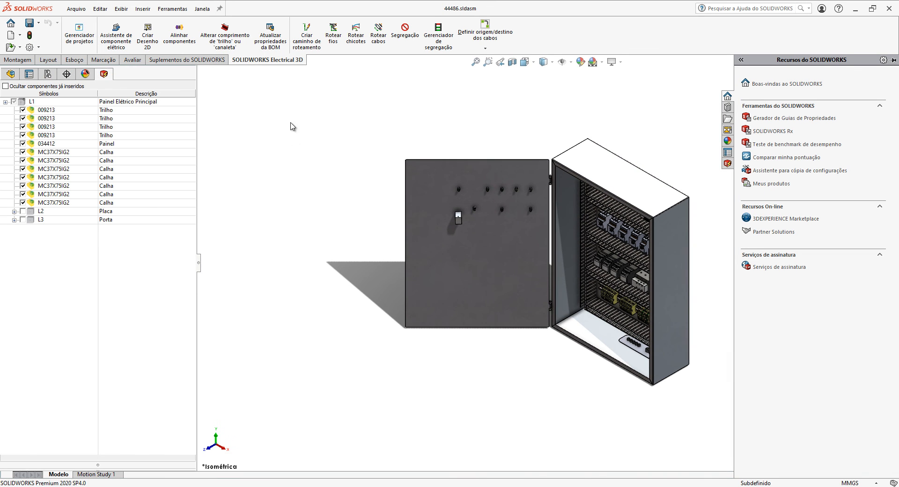
Examine the open cabinet in 3D and expand location L2 (Placa) to check its component list
click(276, 95)
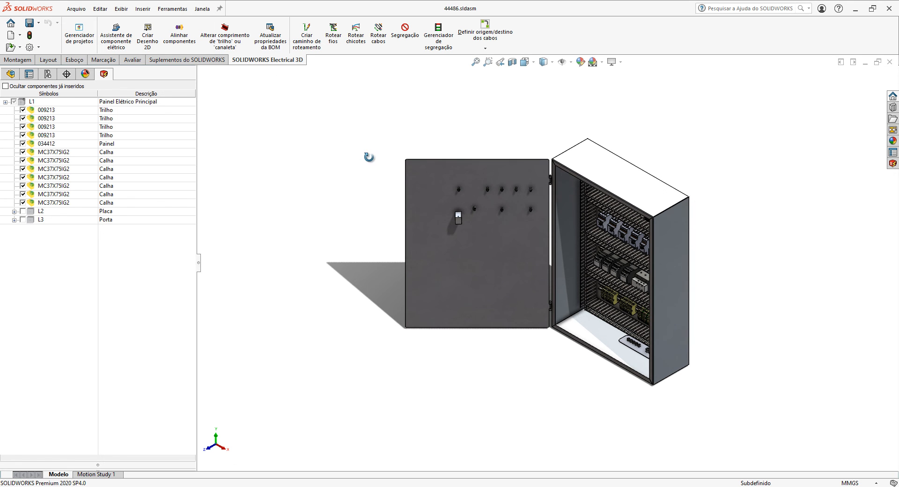
mouse_move(367, 155)
middle_down()
mouse_move(357, 131)
mouse_move(414, 142)
mouse_move(370, 155)
middle_up()
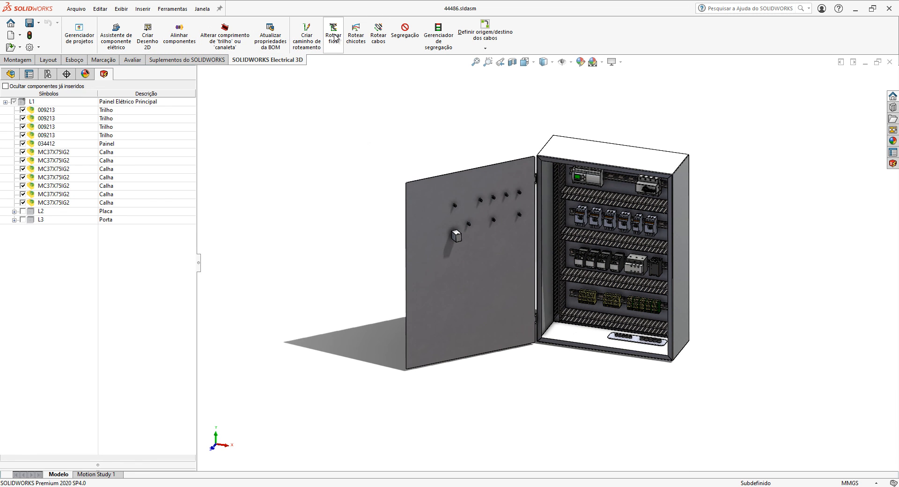
scroll(565, 202, down, 2)
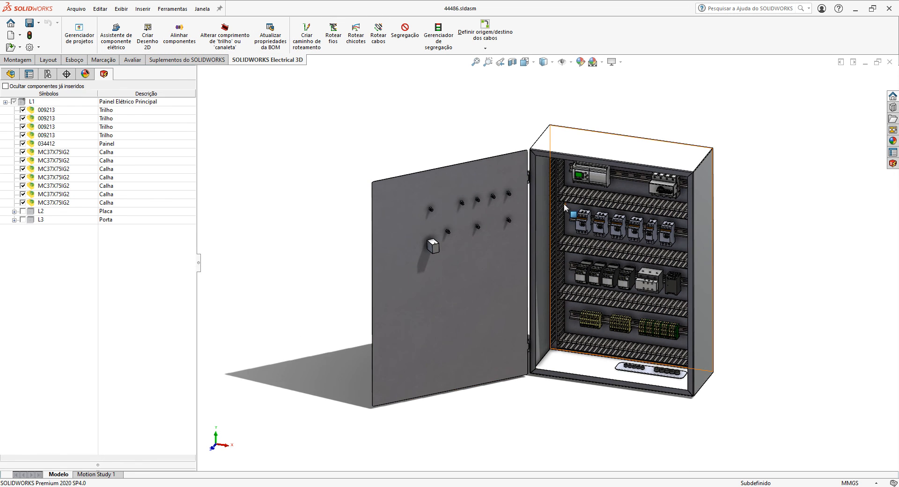
ctrl+middle_drag(559, 205, 509, 191)
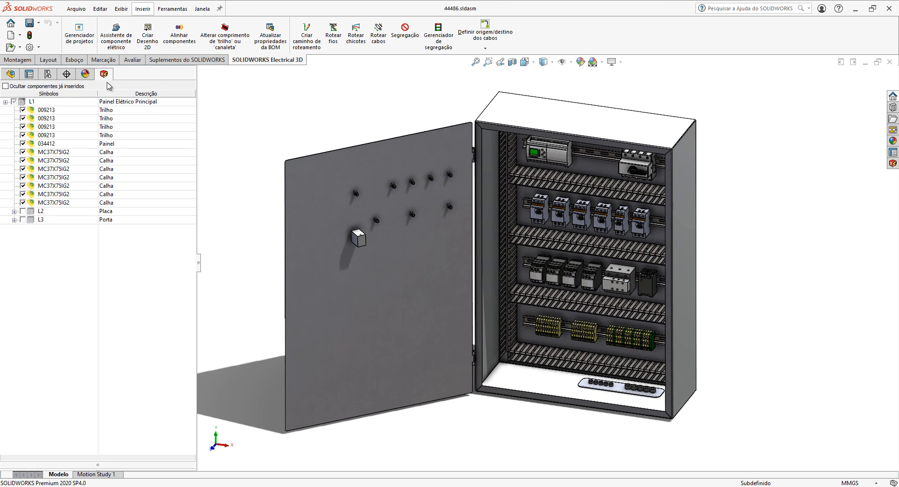
click(14, 211)
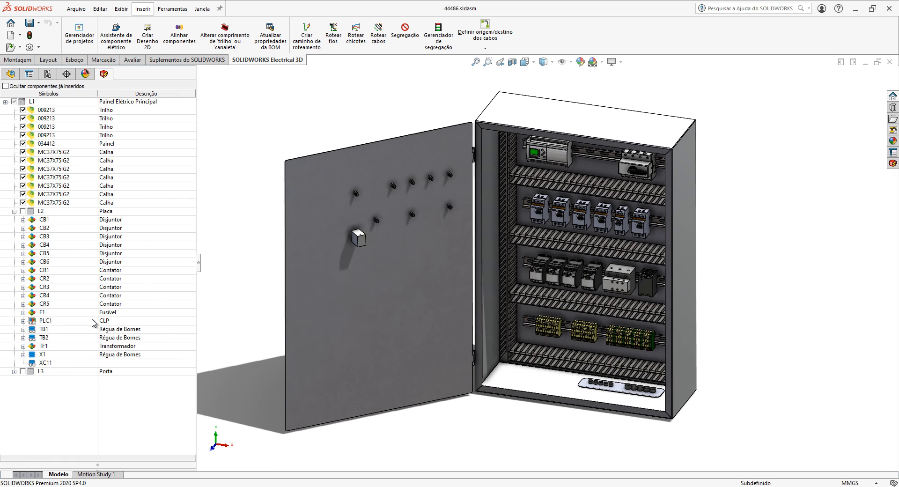
Switch back to SOLIDWORKS Electrical, restore breaker CB7 in 03 - Diagrama Unifilar and select it among the project components
key(alt+Tab)
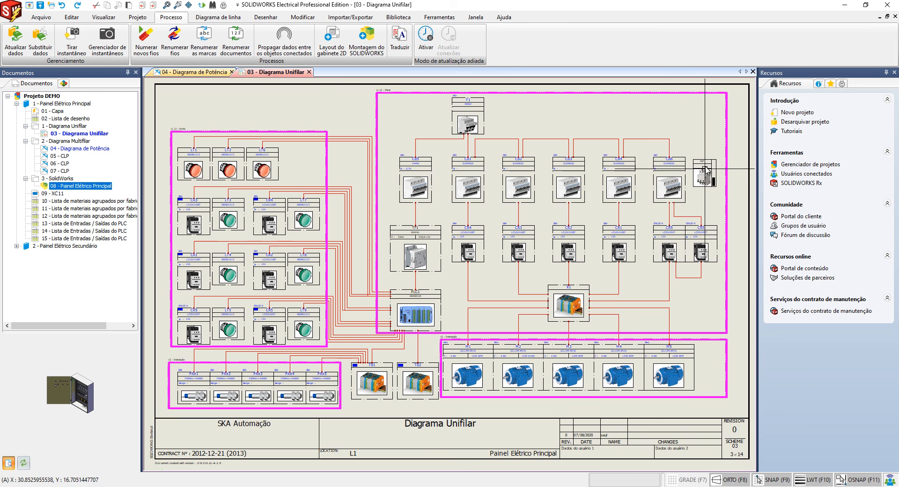
scroll(707, 170, up, 5)
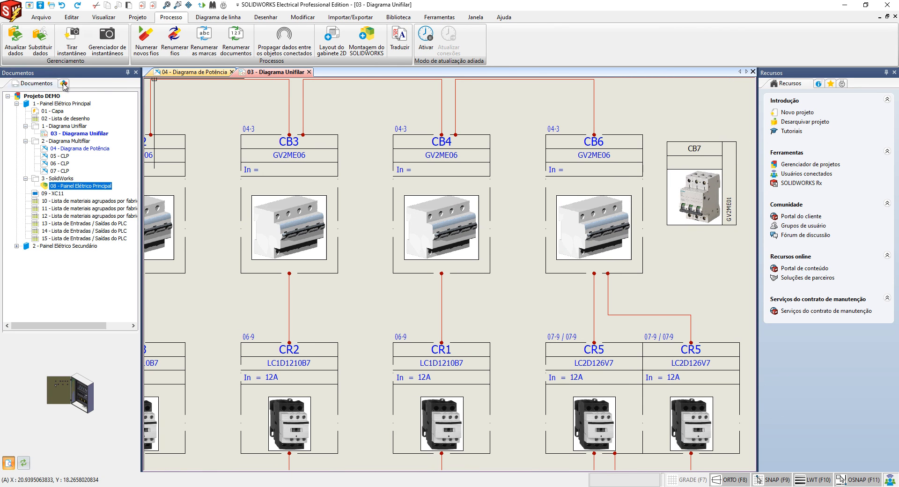
click(64, 84)
click(66, 164)
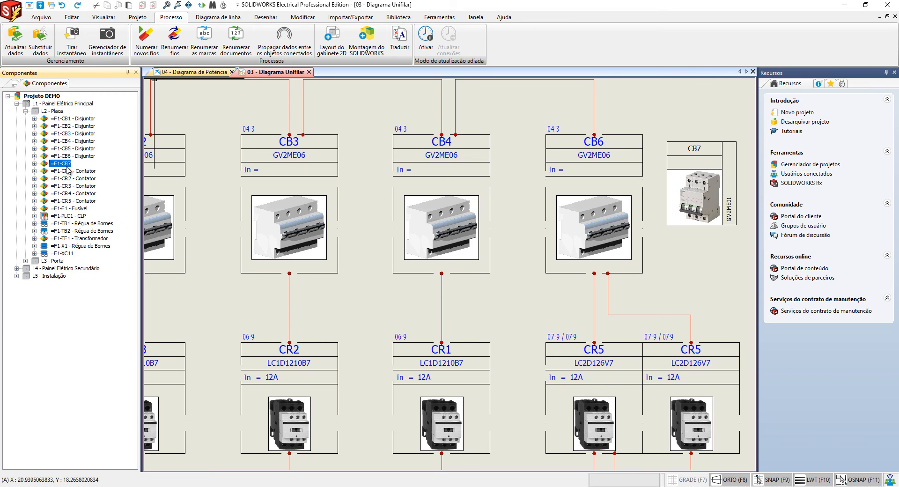
Switch to SOLIDWORKS and try to insert CB7's part GV2ME01 into the cabinet assembly
key(alt+Tab)
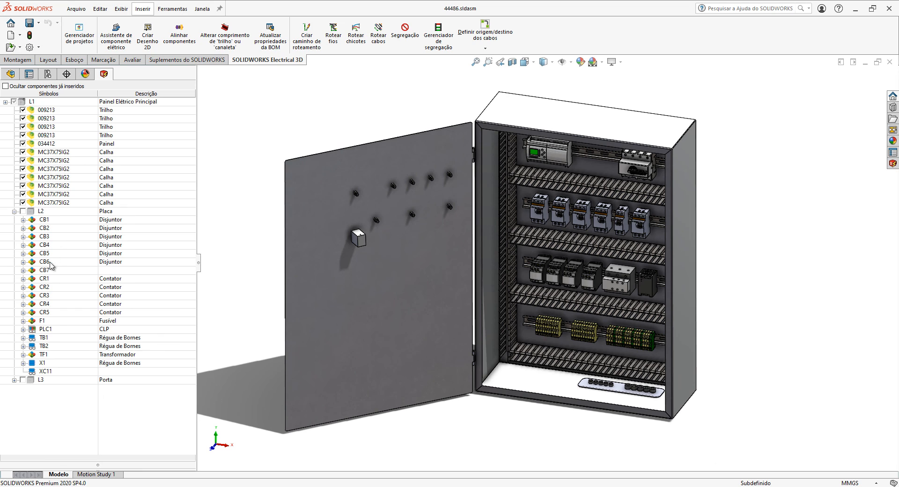
click(23, 270)
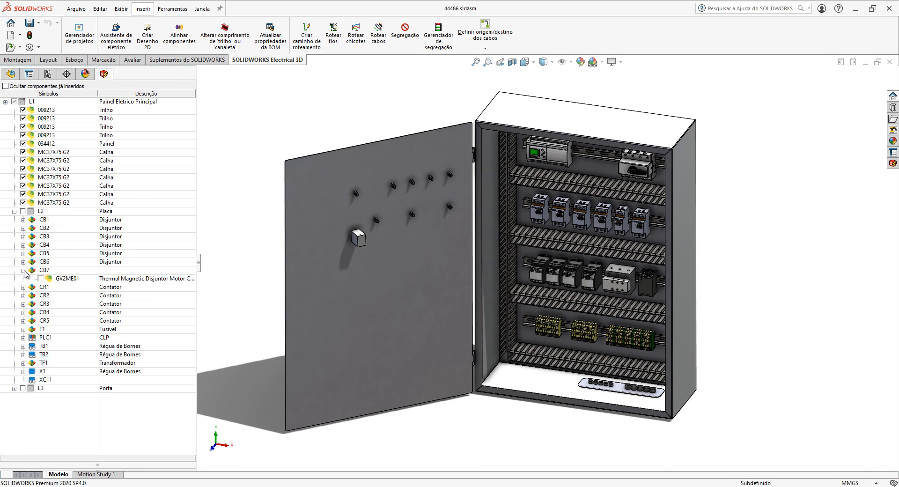
right_click(55, 279)
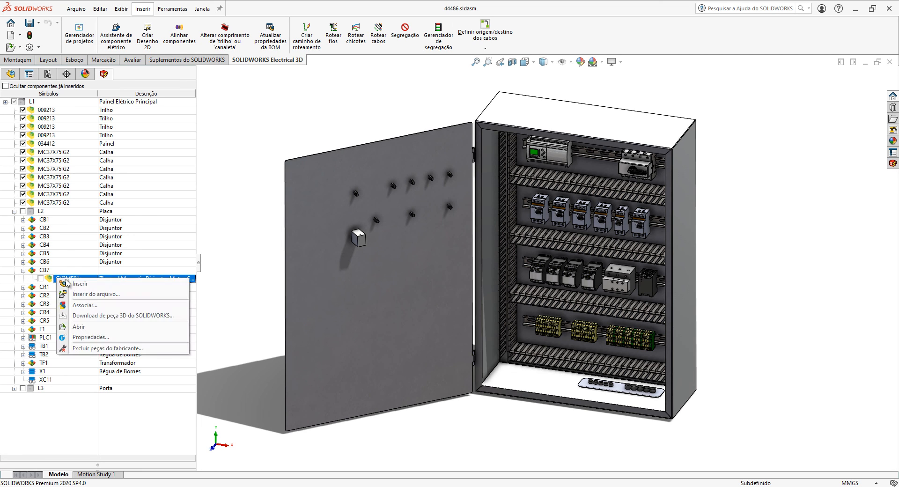
click(71, 286)
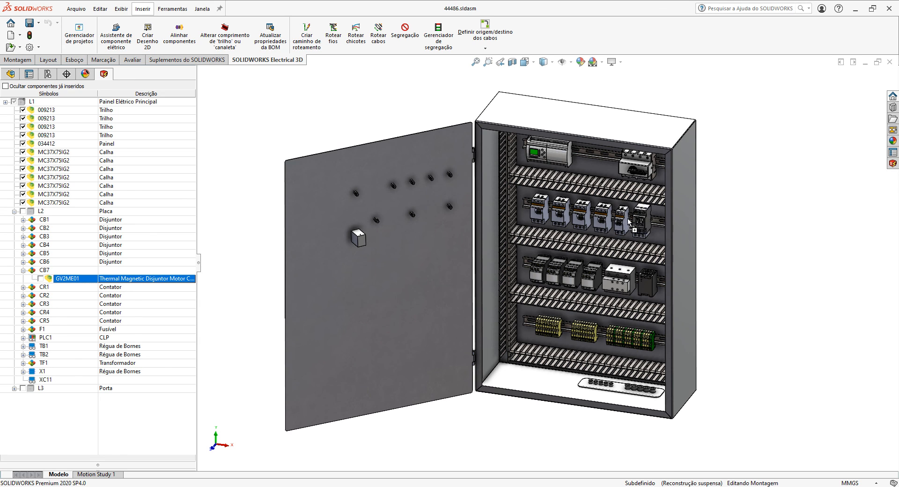
key(Escape)
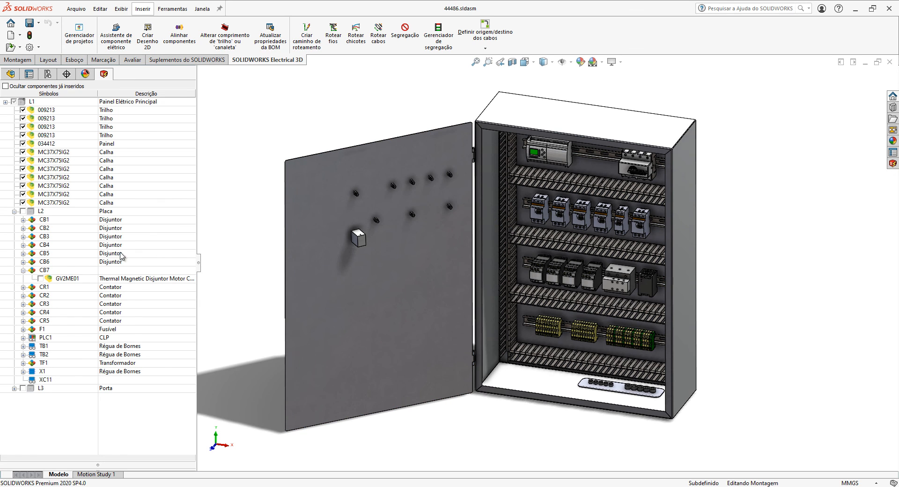
Return to SOLIDWORKS Electrical and inspect the CB7 symbol in 03 - Diagrama Unifilar, leaving it unselected
key(alt+Tab)
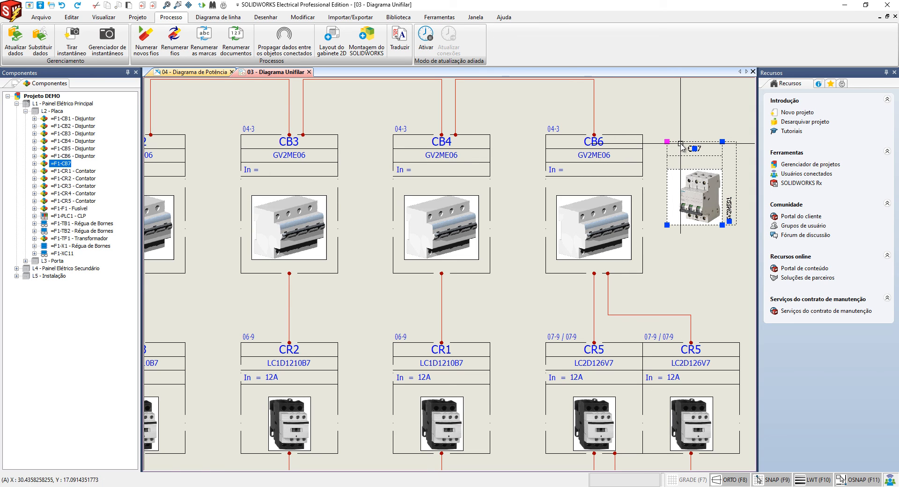
key(Escape)
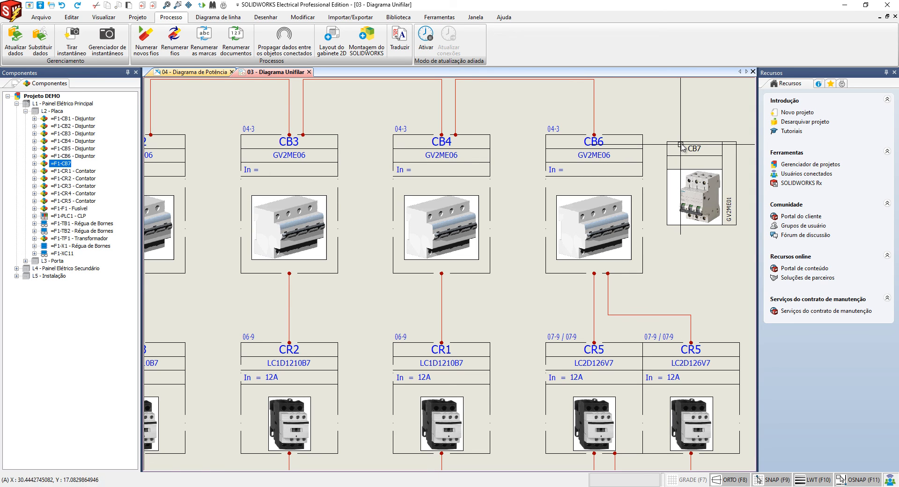
Delete the CB7 breaker symbol and its component from 03 - Diagrama Unifilar
click(681, 144)
right_click(681, 144)
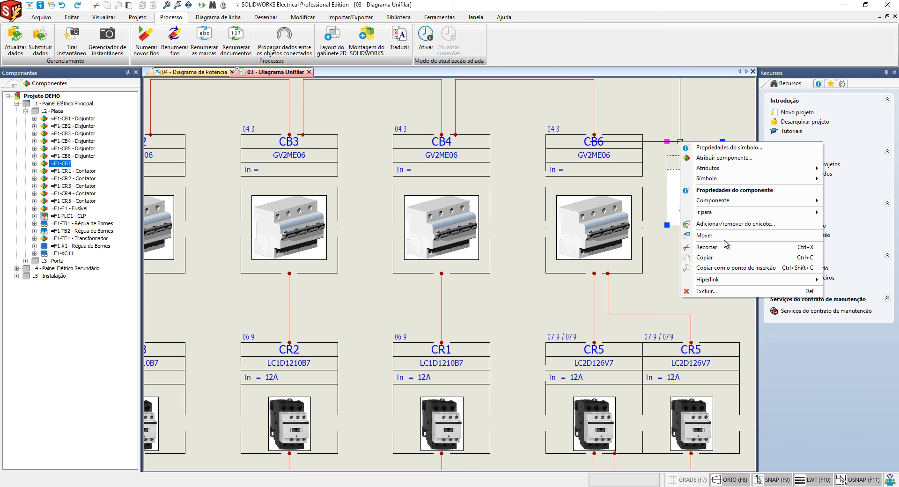
click(725, 291)
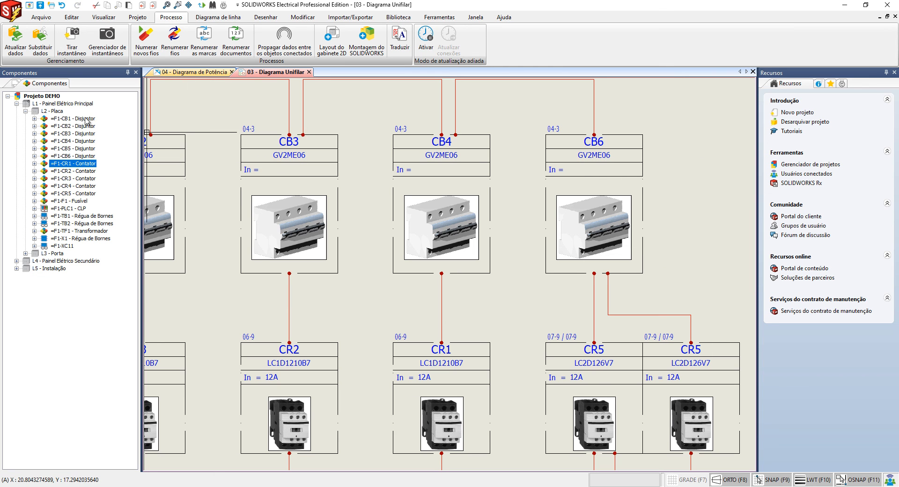
Switch to SOLIDWORKS and examine the open cabinet assembly from the front and at a slight angle
key(alt+Tab)
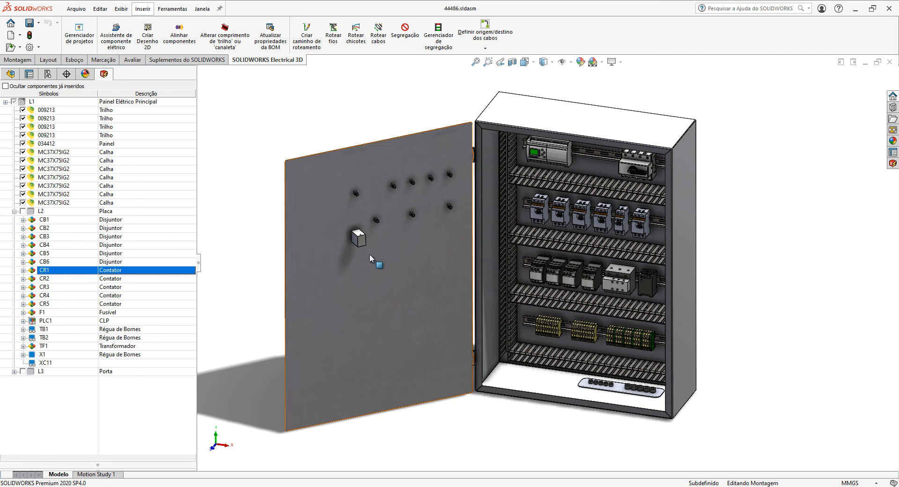
key(ctrl+1)
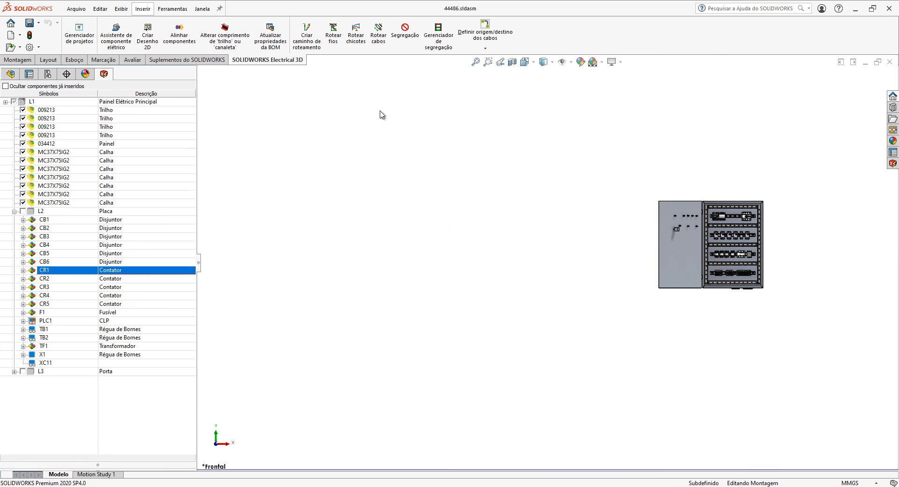
ctrl+middle_drag(742, 256, 629, 228)
scroll(628, 228, down, 8)
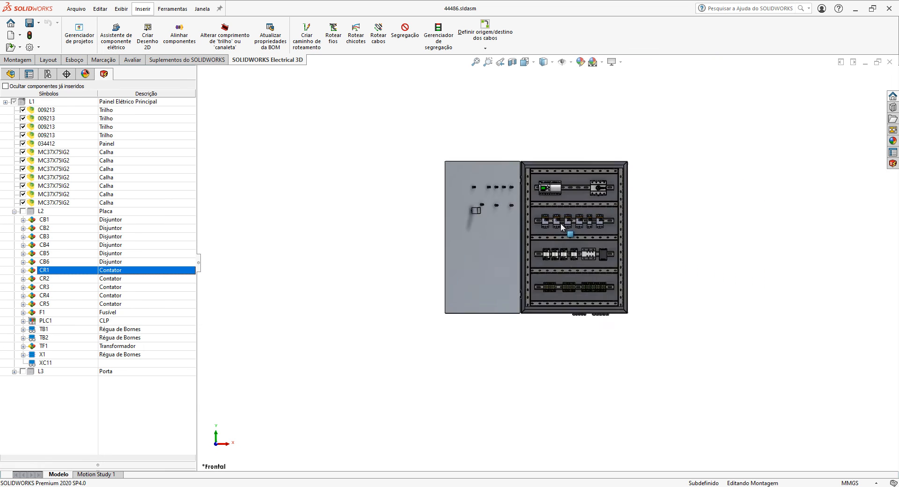
scroll(487, 212, up, 6)
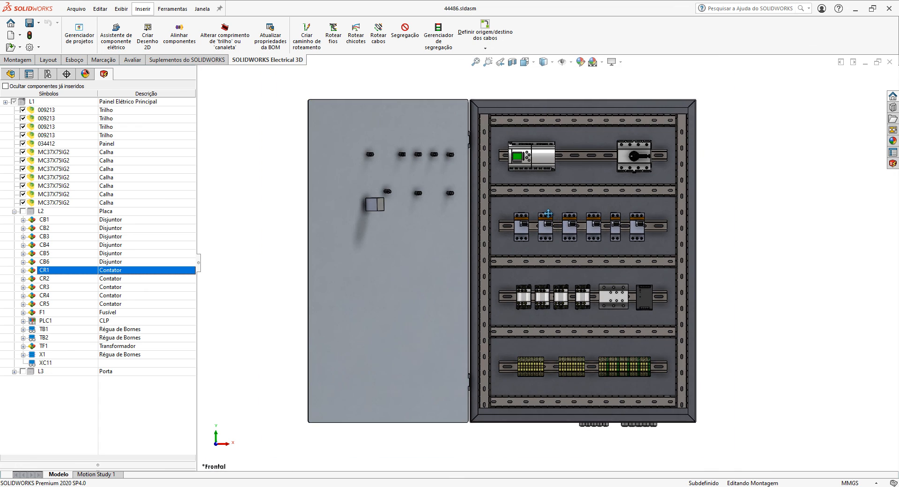
middle_drag(548, 214, 515, 211)
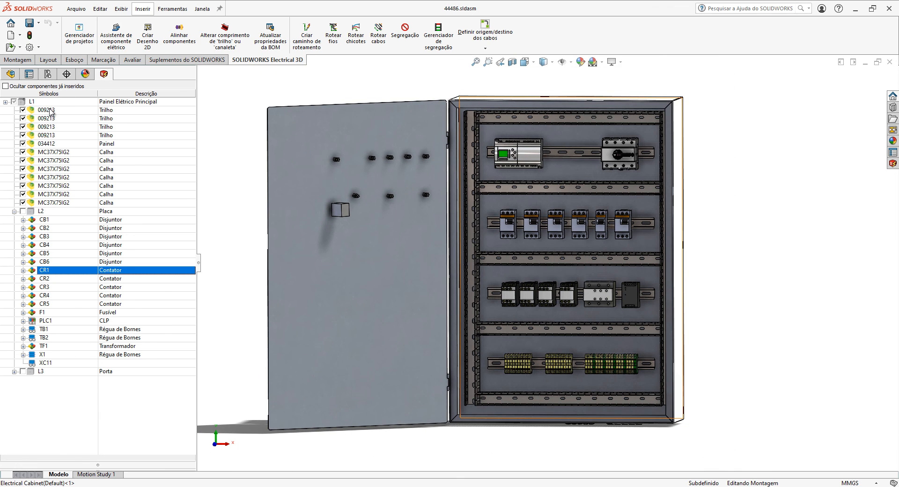
Select rails 009213, panel 034412 and ducts MC37X75IG2 of location L1 one after another to locate them in the cabinet
click(51, 112)
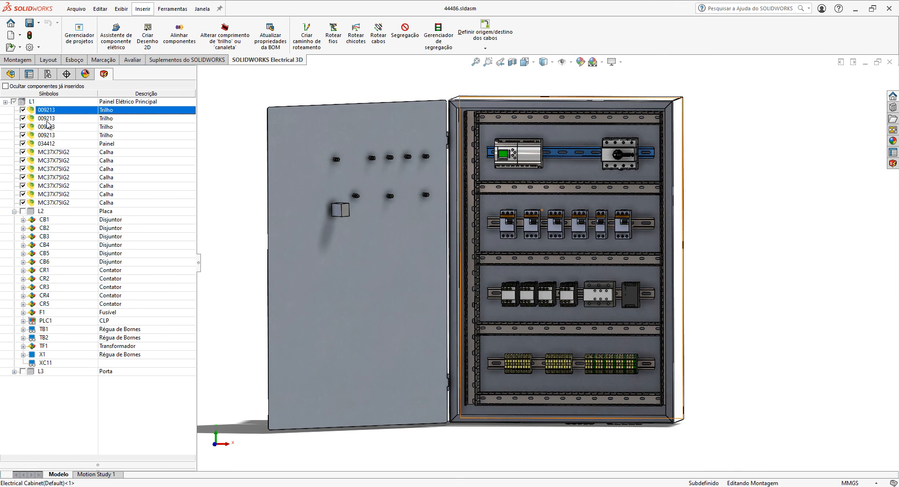
click(47, 119)
click(46, 136)
click(46, 144)
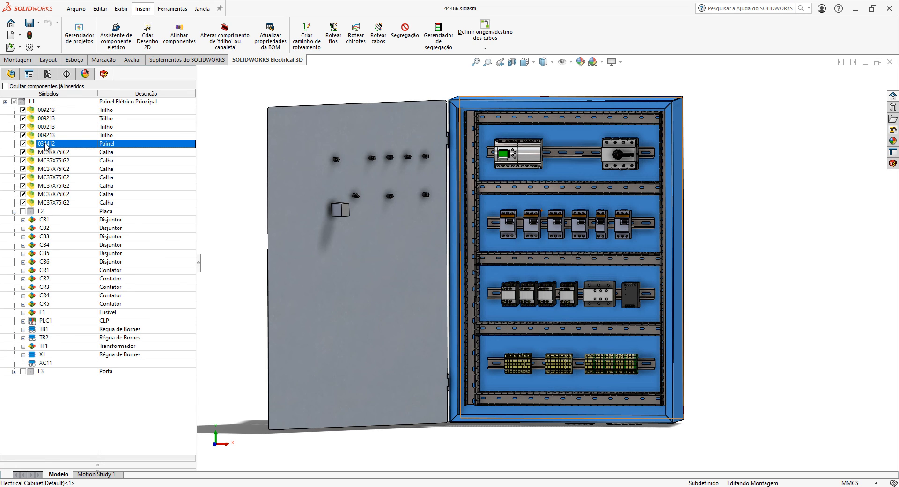
click(44, 154)
click(50, 169)
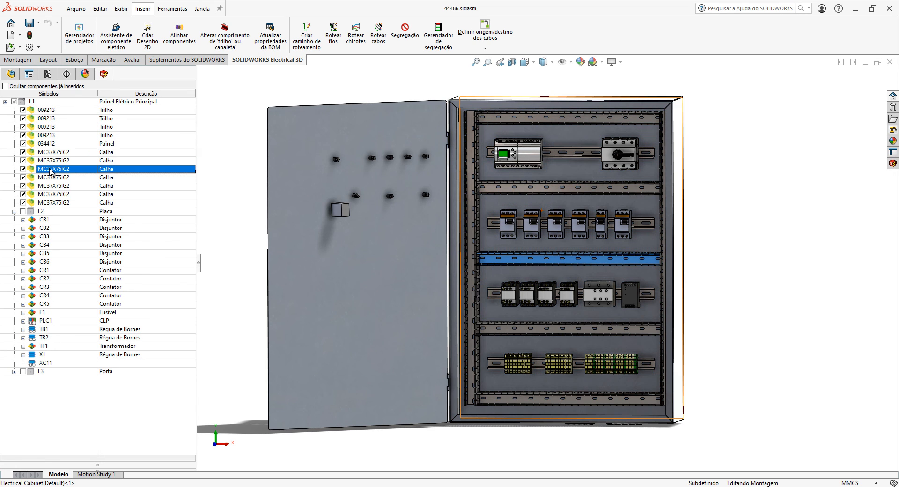
click(50, 185)
Open the manufacturer part selection for location L1 (Painel Elétrico Principal) and enlarge its window
click(31, 103)
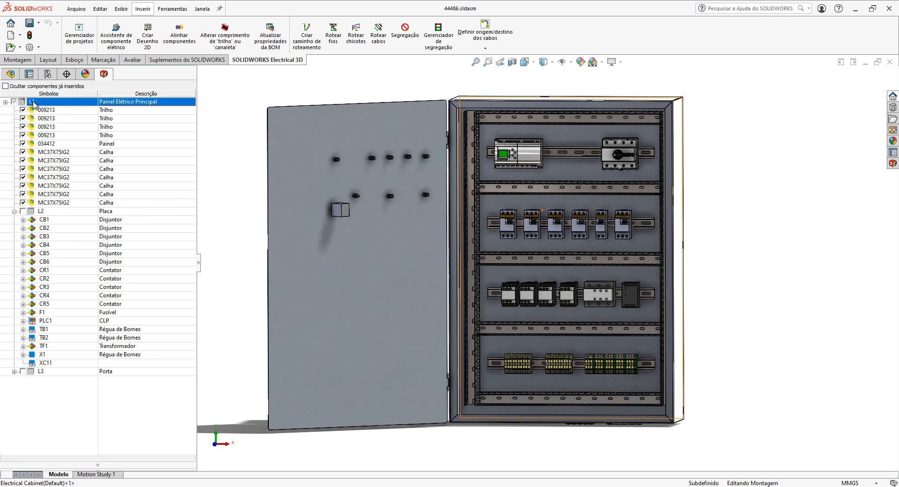
right_click(33, 101)
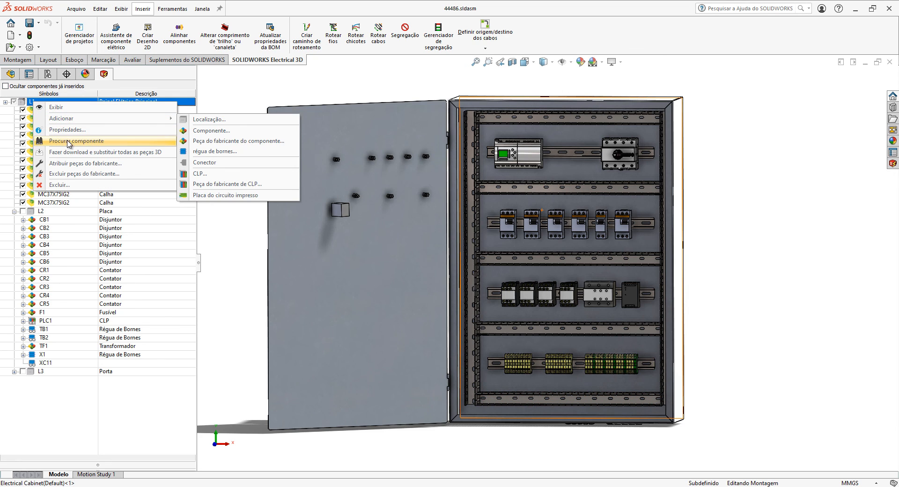
click(78, 164)
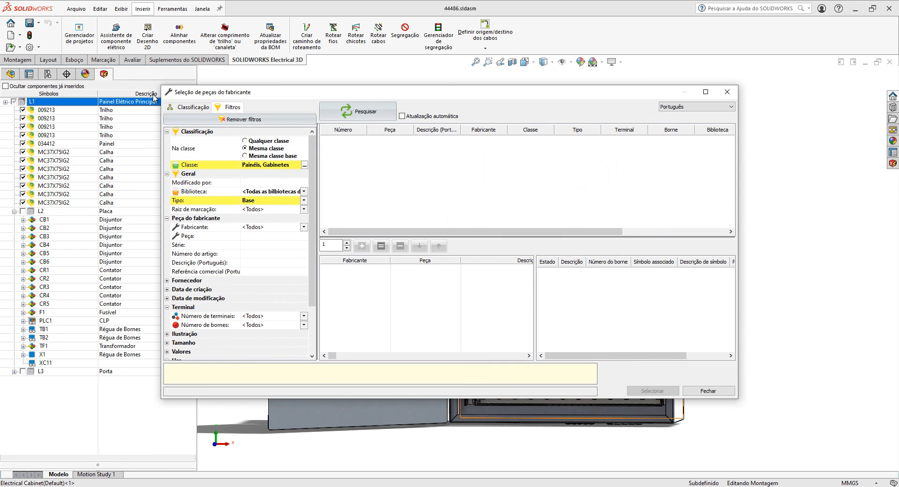
drag(159, 85, 107, 41)
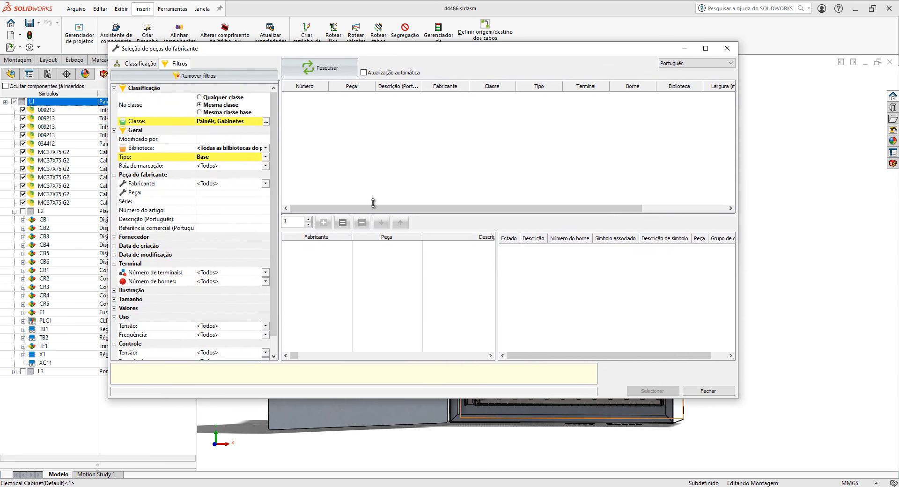
drag(738, 400, 785, 438)
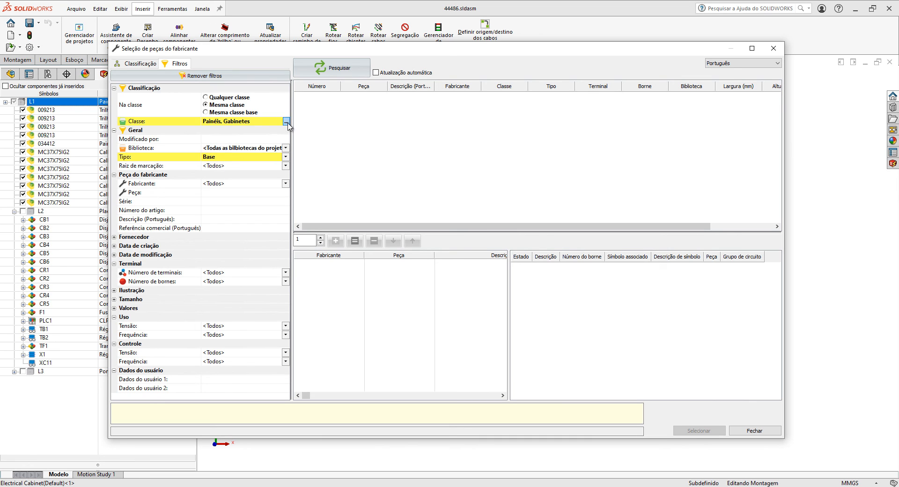
Search for base parts in class Painéis, Gabinetes\Canaleta, browse the list and close it without assigning a part
click(137, 64)
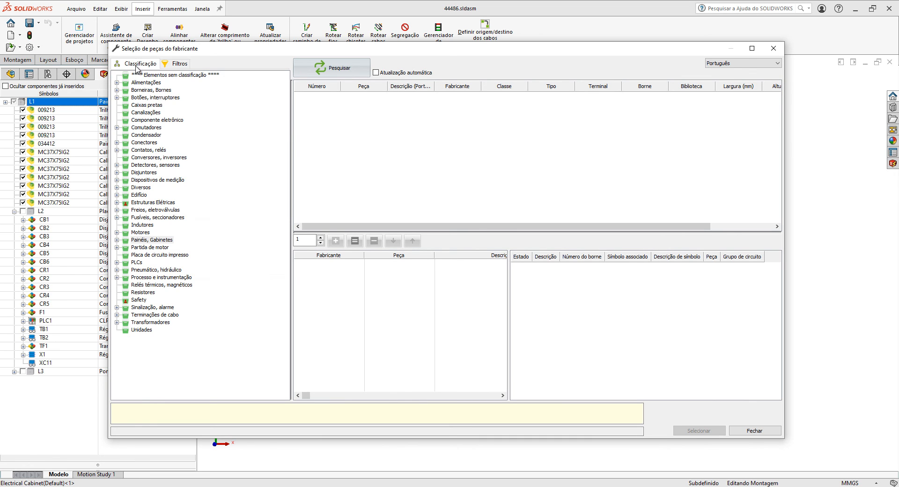
click(118, 239)
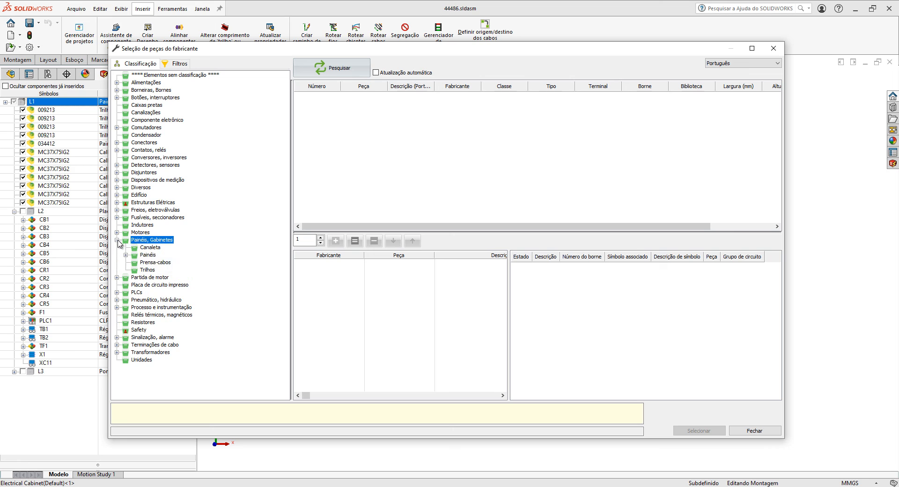
click(149, 247)
click(177, 64)
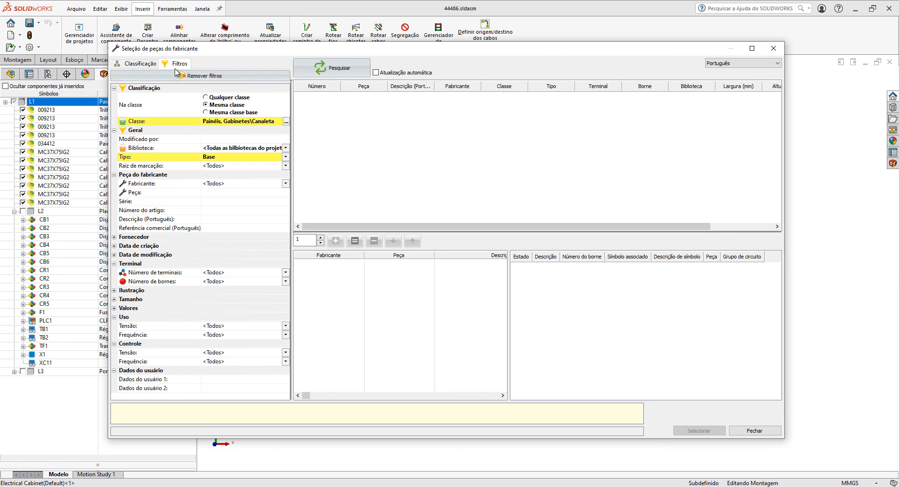
click(337, 66)
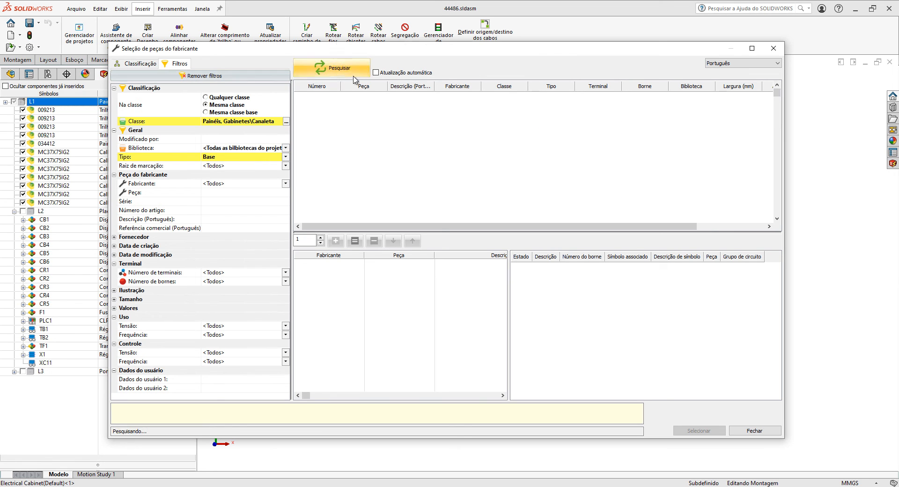
scroll(475, 126, down, 5)
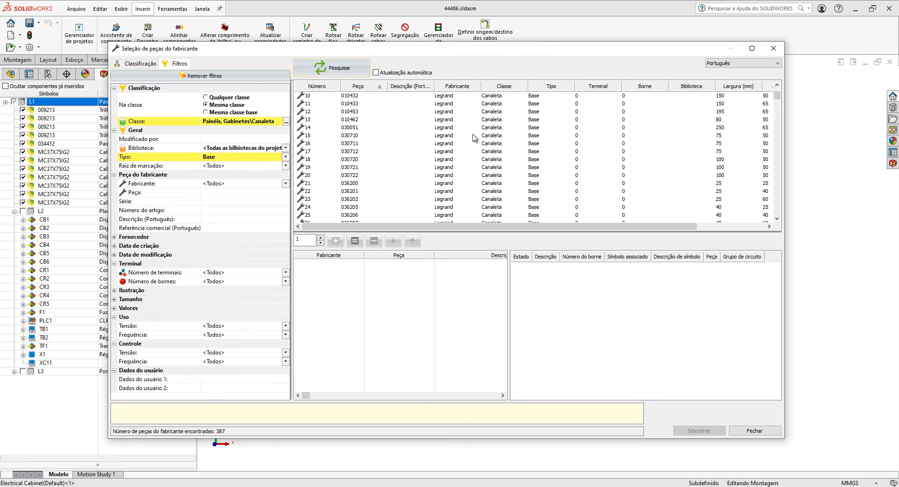
scroll(465, 153, down, 2)
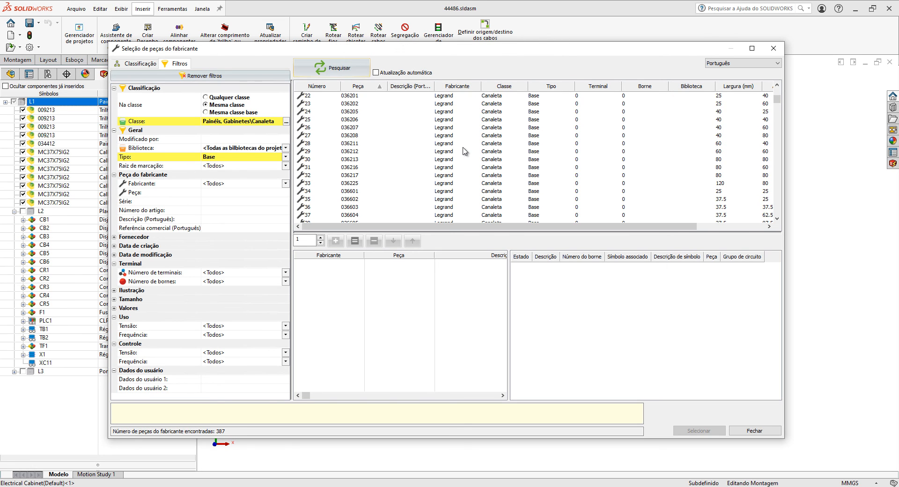
scroll(465, 156, down, 5)
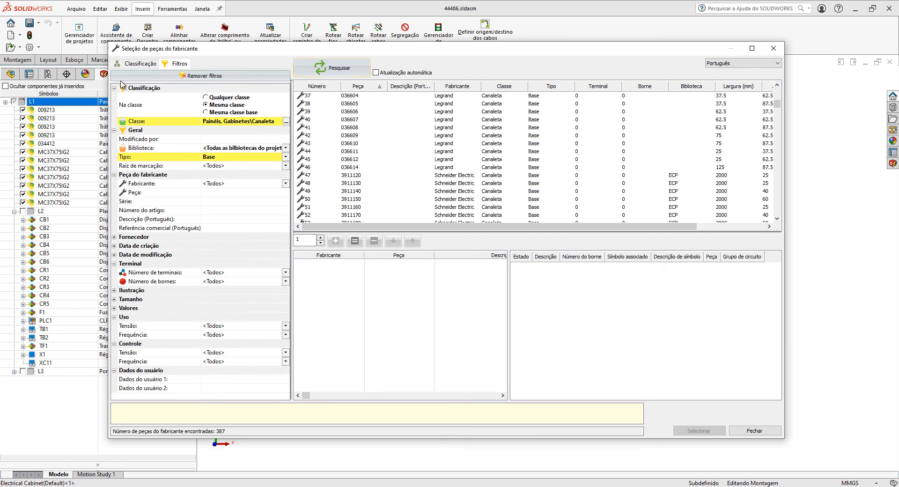
key(Escape)
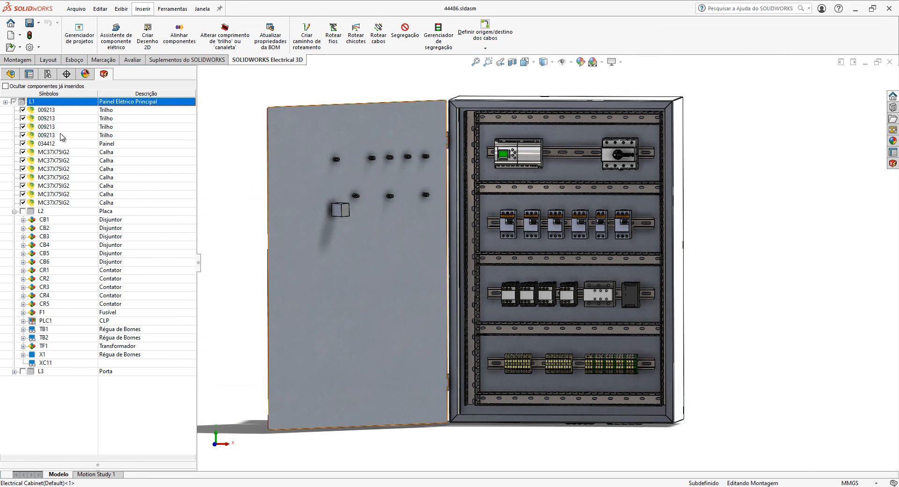
Check the commands available for panel 034412 and the second duct MC37X75IG2, leaving both unselected
right_click(52, 144)
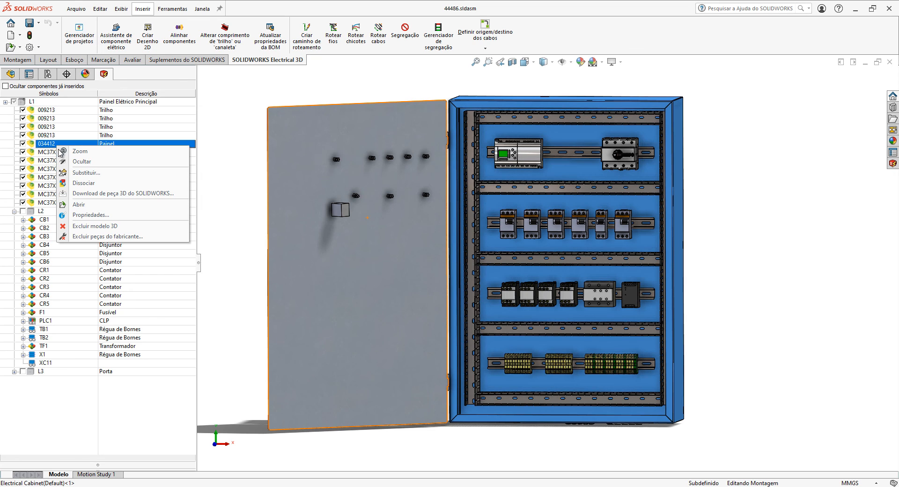
click(47, 160)
right_click(44, 162)
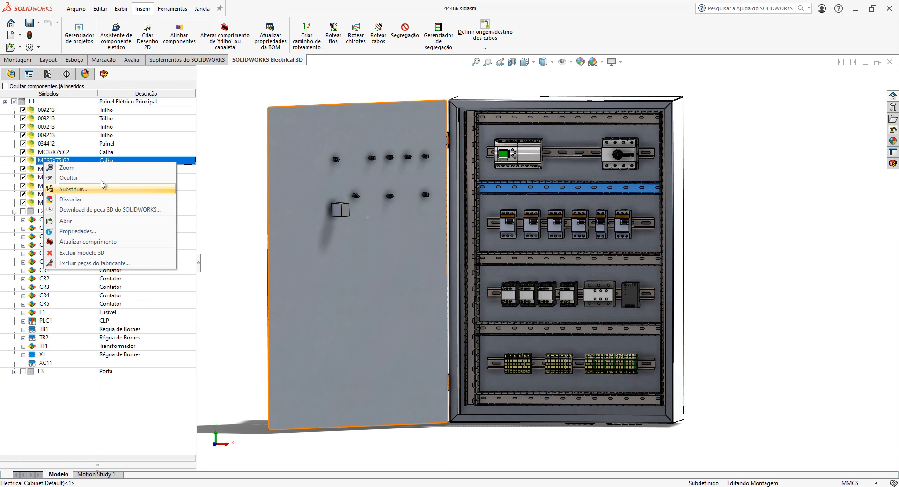
click(251, 75)
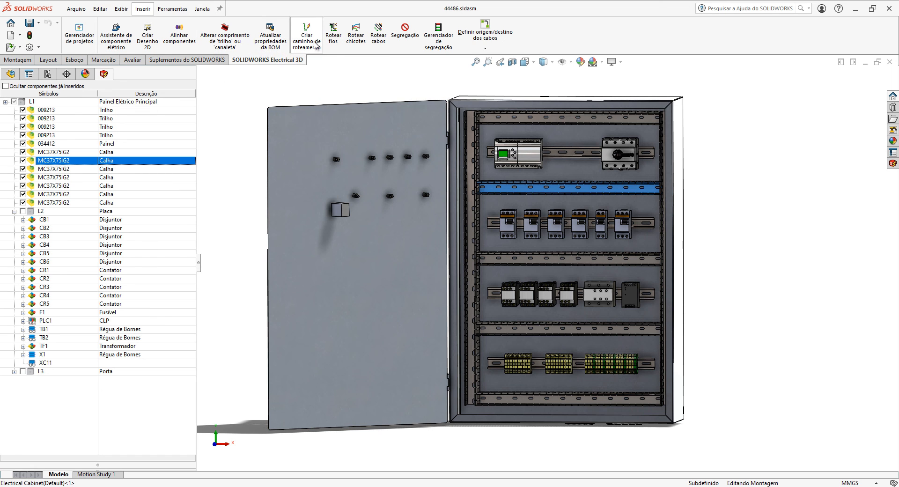
click(328, 133)
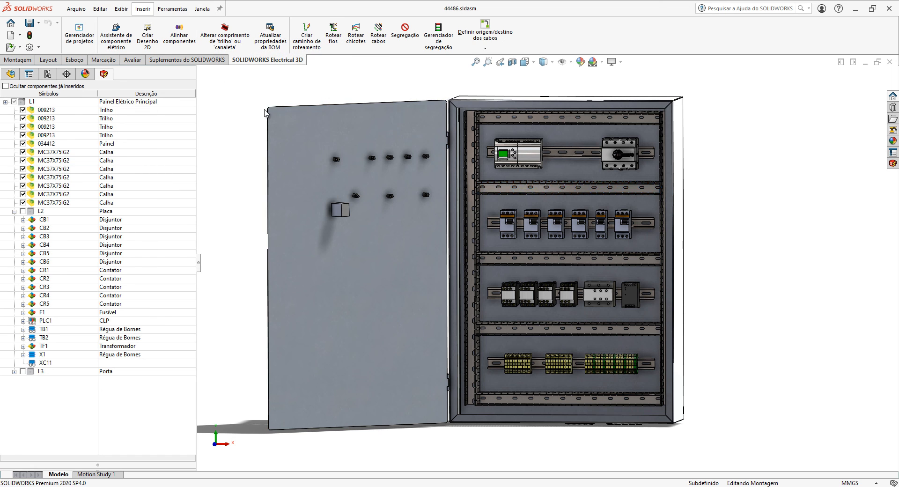
Delete the 3D models of all six breakers, CB1 to CB6, from the cabinet's second rail
middle_drag(330, 141, 362, 187)
scroll(541, 219, down, 5)
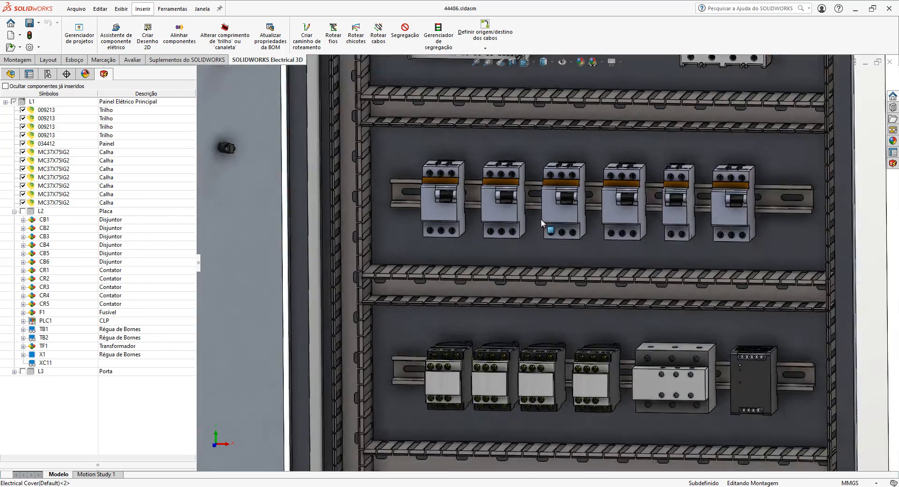
click(426, 205)
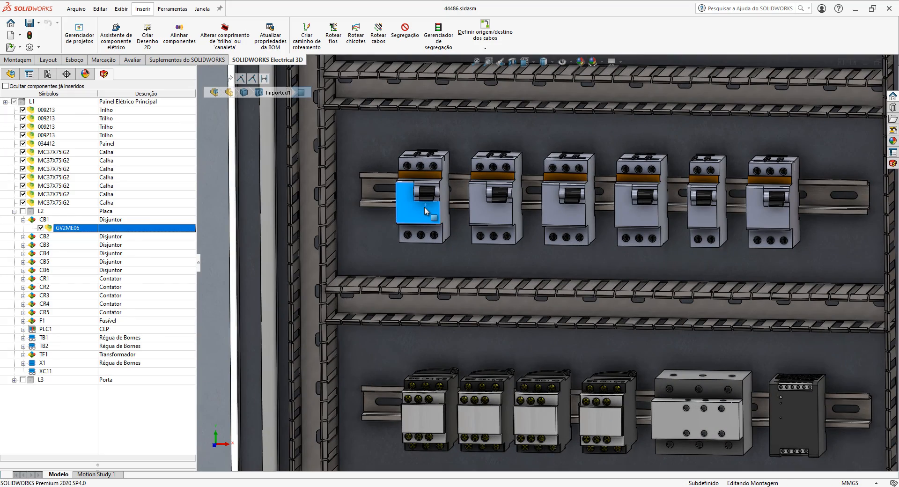
key(ctrl+1)
scroll(747, 260, down, 6)
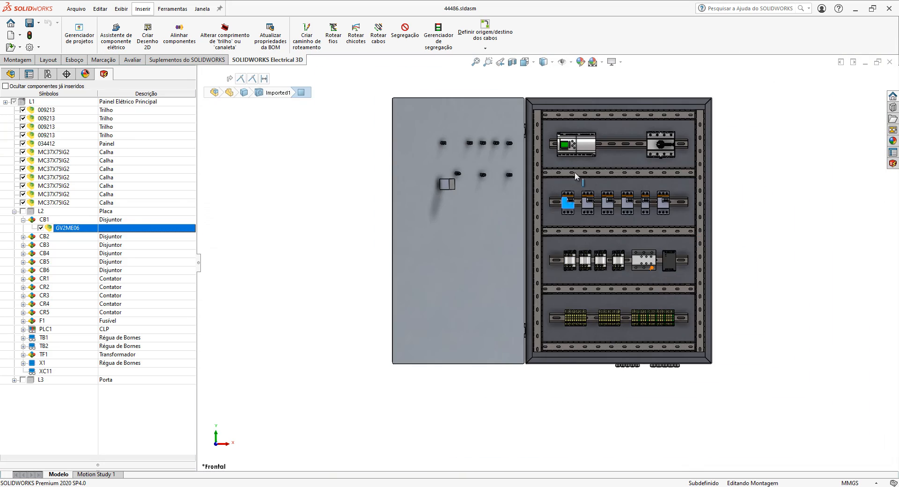
scroll(574, 173, down, 5)
ctrl+middle_drag(595, 233, 321, 159)
ctrl+click(396, 201)
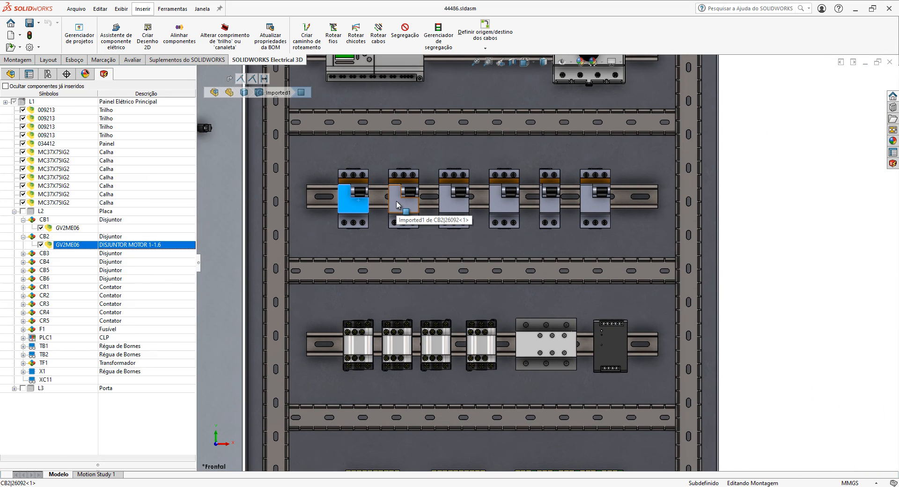
ctrl+click(452, 207)
ctrl+click(504, 206)
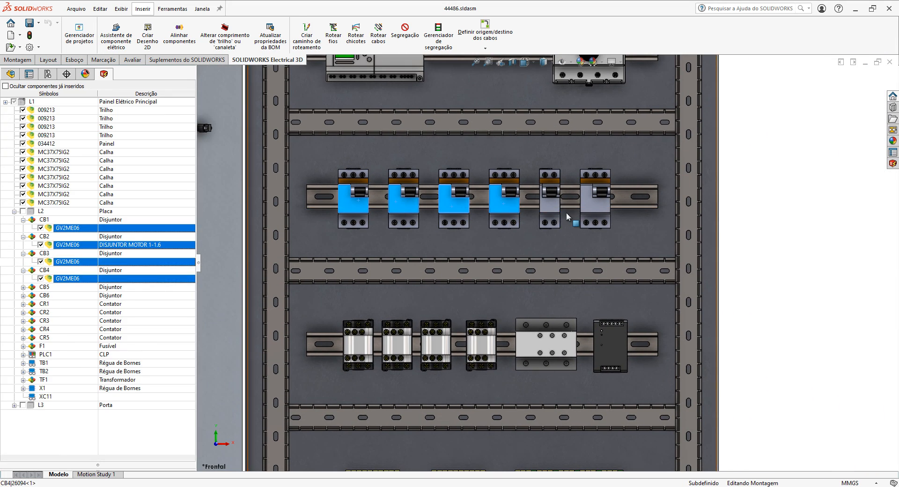
ctrl+click(549, 206)
ctrl+click(593, 210)
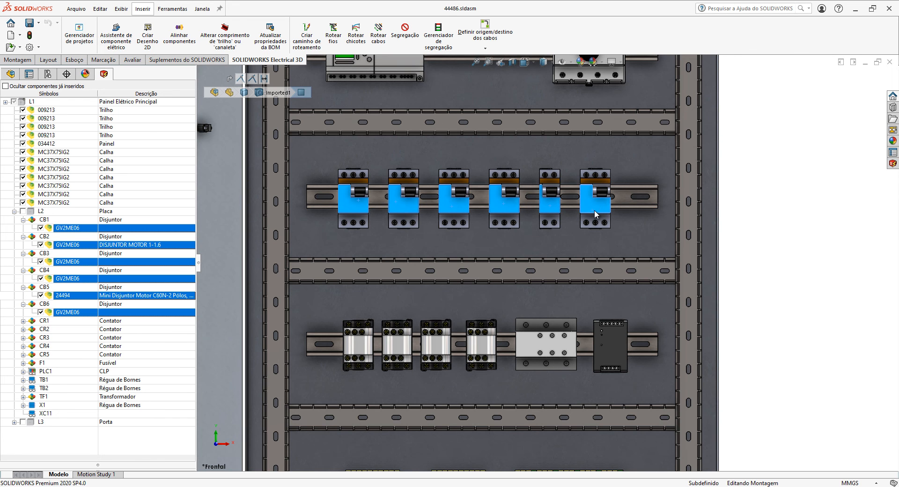
key(Delete)
click(521, 215)
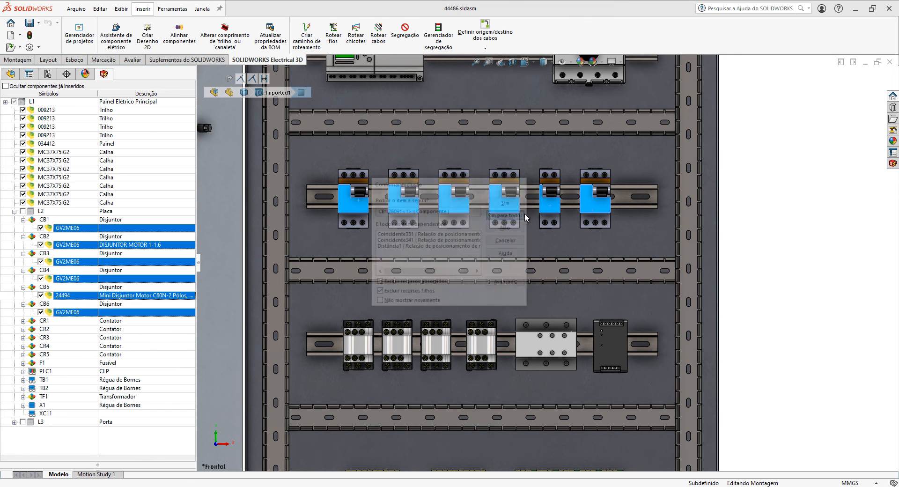
scroll(487, 206, down, 3)
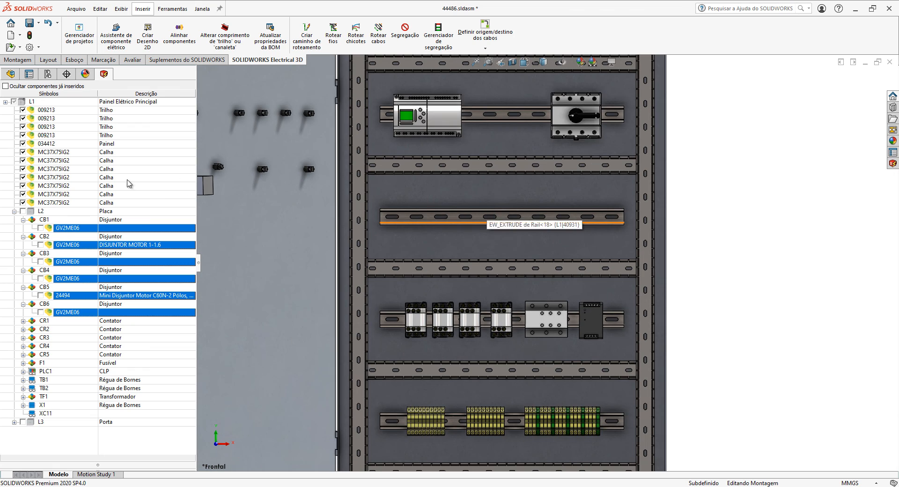
Collapse breakers CB1 to CB6 in the component tree, hide the already inserted components and expand location L2
click(23, 219)
click(23, 228)
click(23, 237)
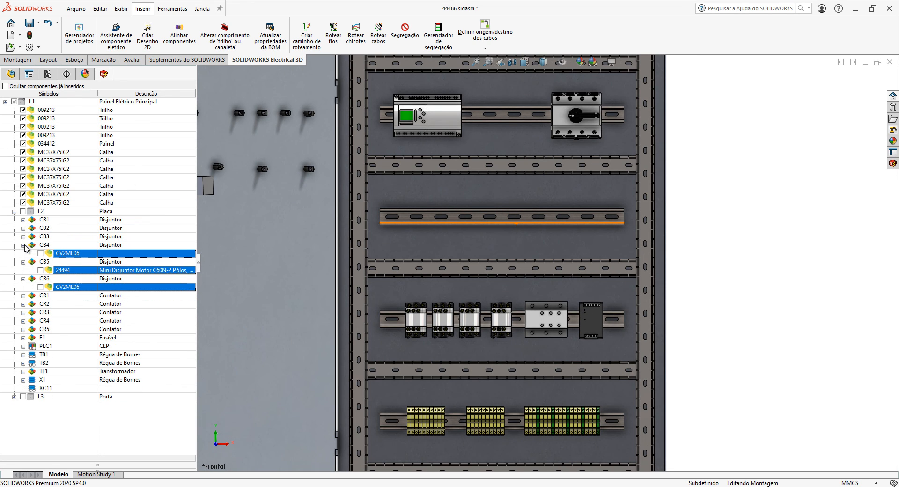
click(23, 245)
click(23, 253)
click(23, 262)
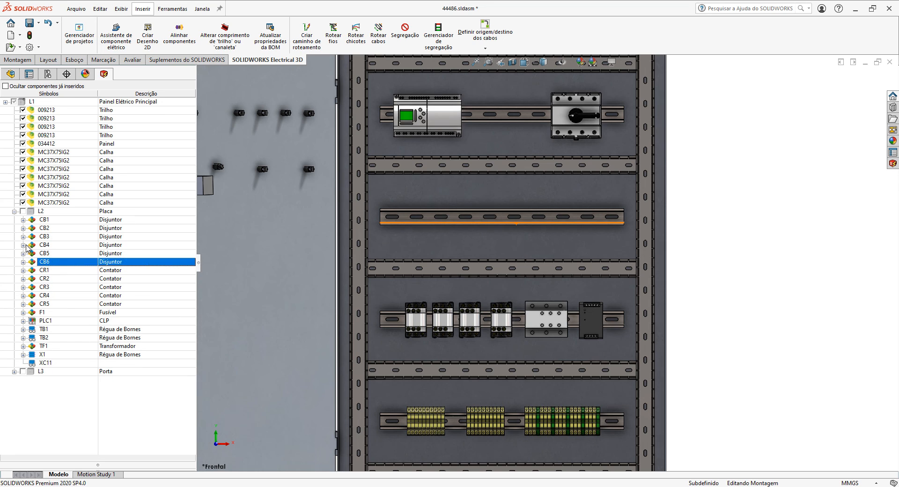
click(6, 86)
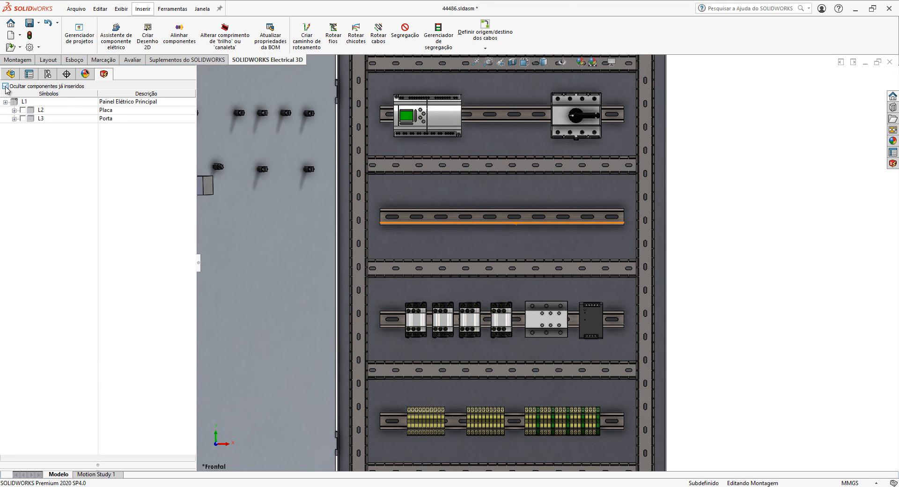
click(14, 110)
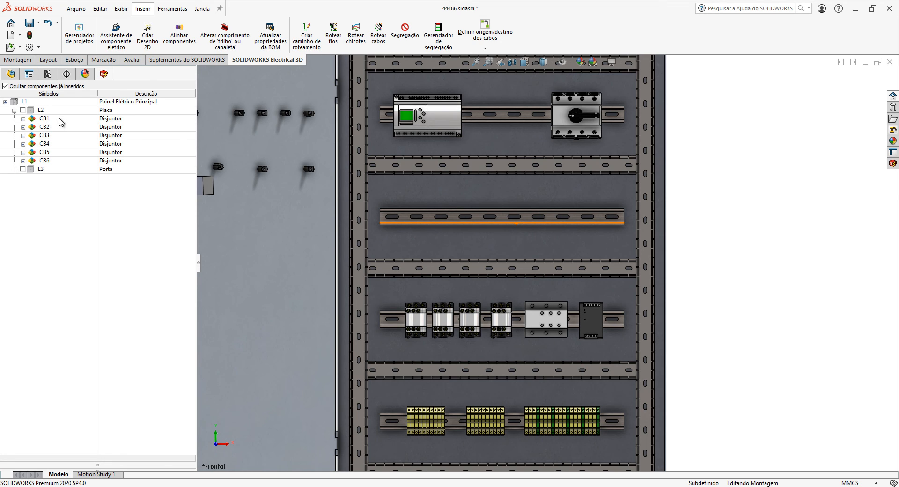
Start a multiple insertion of breakers CB1 to CB6, show the full manufacturer names and accept the listed insertion order
click(60, 119)
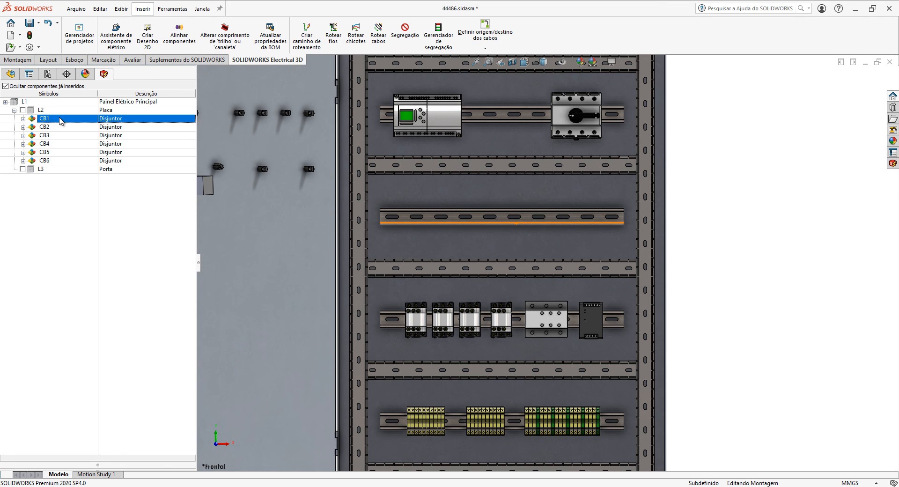
shift+click(61, 163)
right_click(60, 160)
click(77, 169)
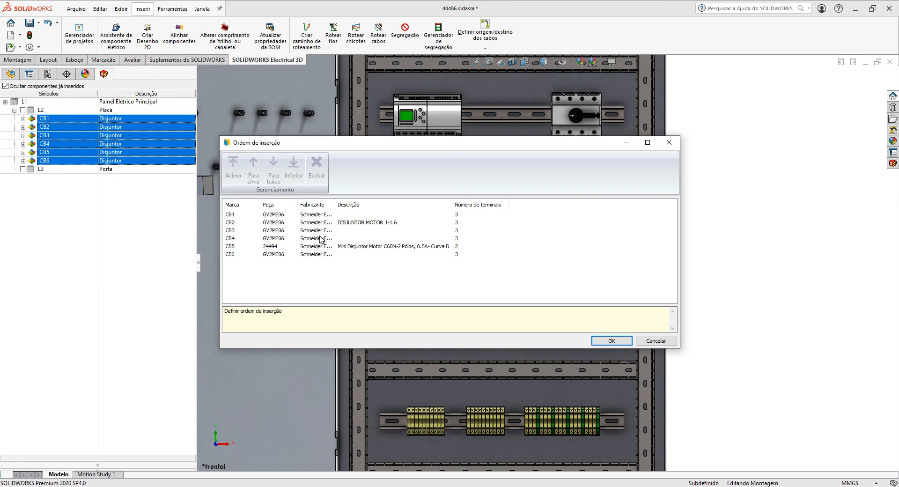
mouse_move(335, 205)
mouse_down()
mouse_move(362, 204)
mouse_move(347, 201)
mouse_up()
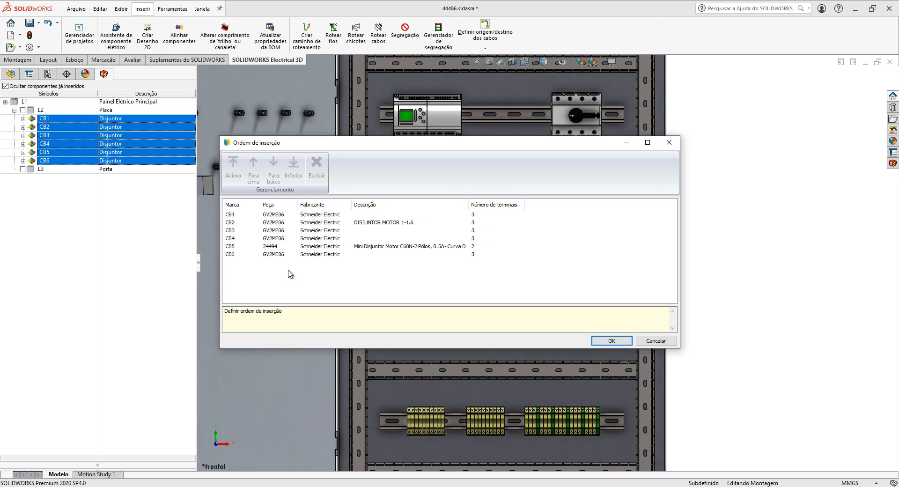
click(606, 341)
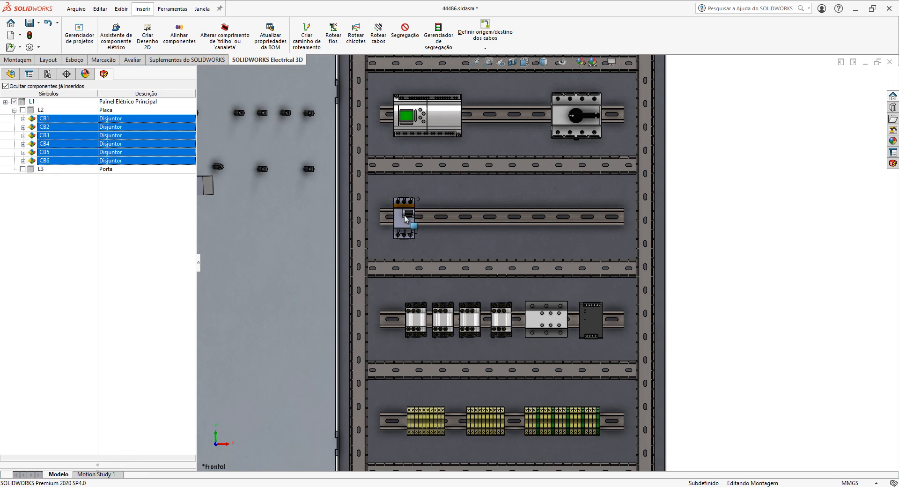
Place the first breaker near the left end of the second rail and insert the others to its right with 20 mm spacing
click(404, 217)
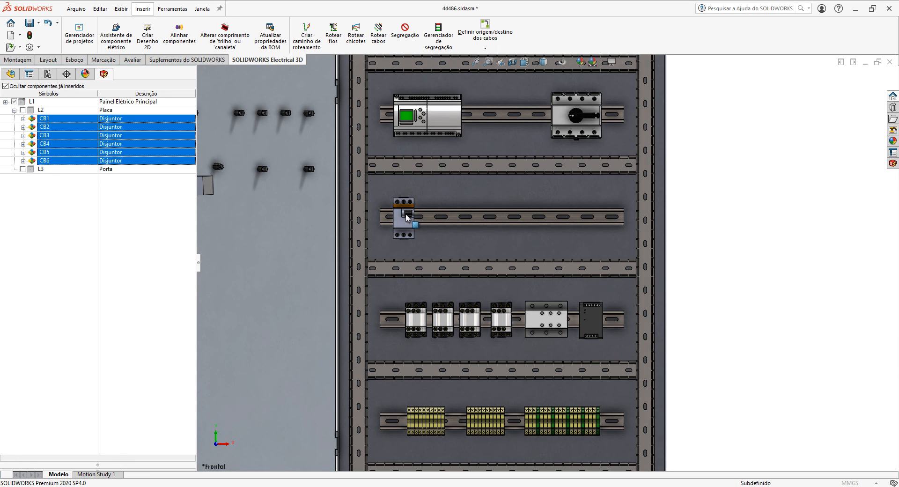
drag(79, 185, 14, 182)
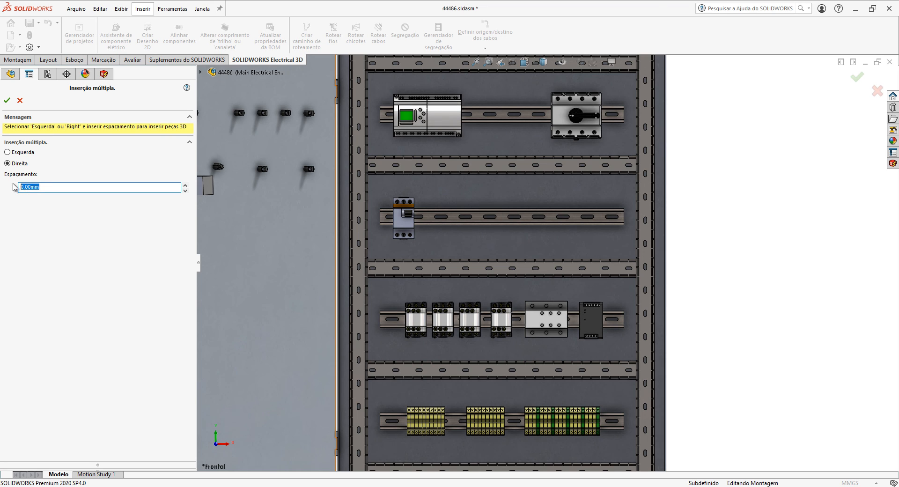
text(20)
key(Return)
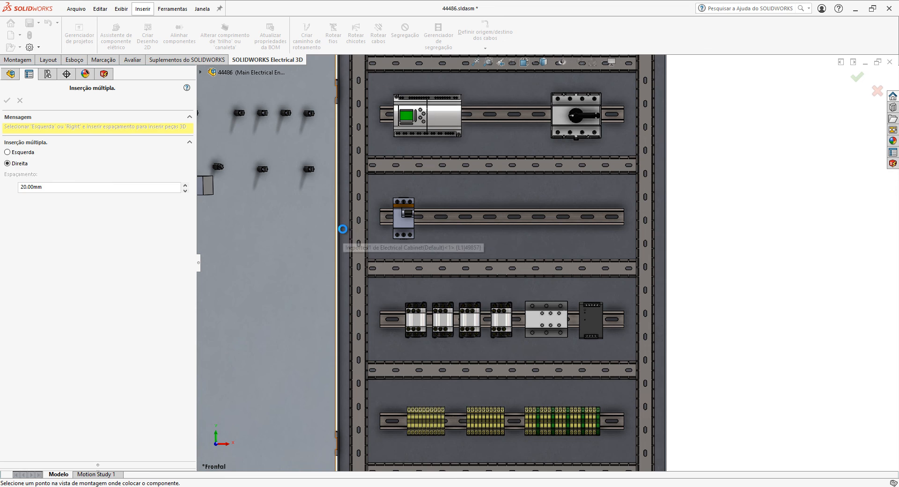
click(342, 229)
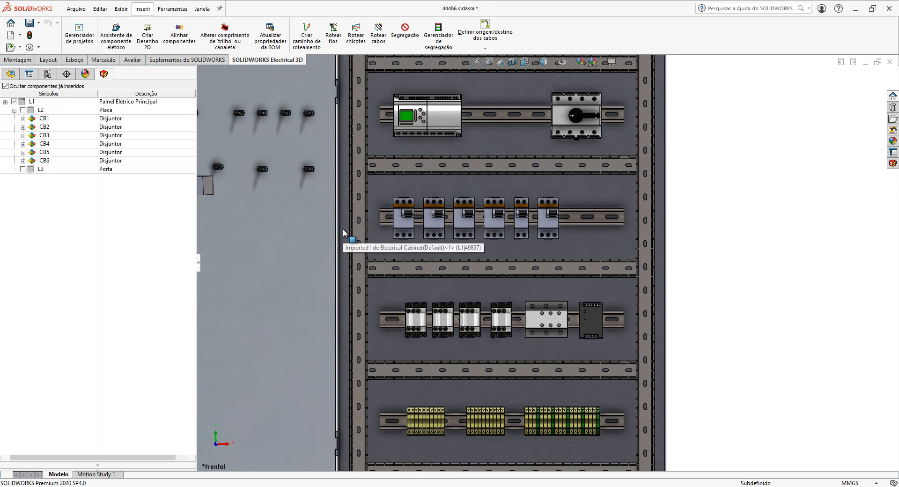
Slide the row of six breakers along the second rail toward its centre and view the whole cabinet at an angle
mouse_move(405, 220)
mouse_down()
mouse_move(456, 222)
mouse_move(388, 221)
mouse_move(421, 223)
mouse_up()
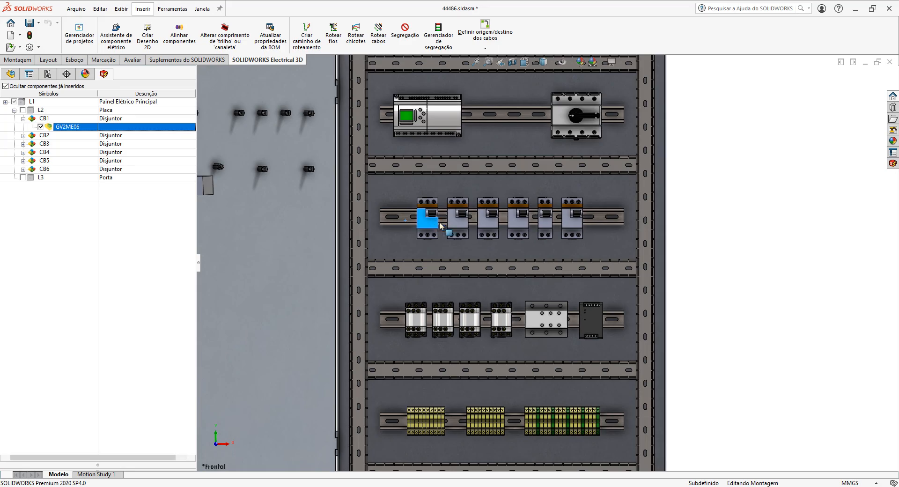
middle_drag(431, 223, 483, 264)
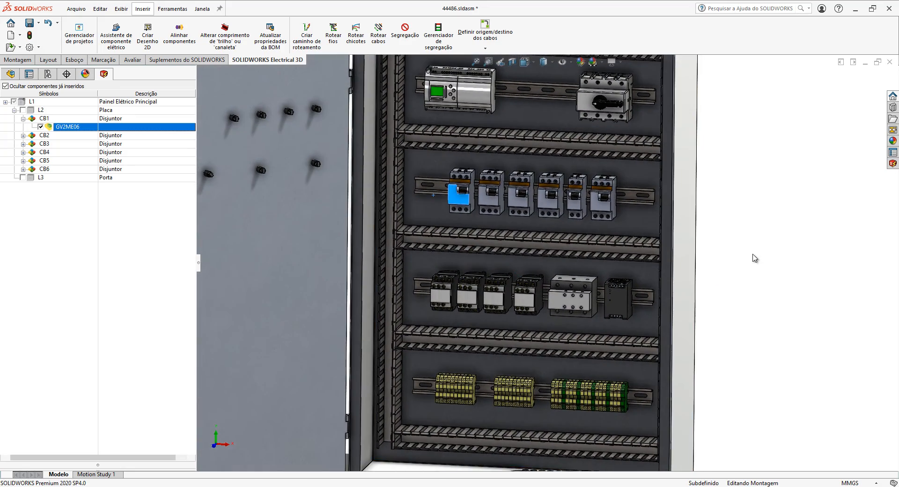
click(754, 257)
key(f)
mouse_move(526, 240)
middle_down()
mouse_move(517, 242)
mouse_move(524, 253)
middle_up()
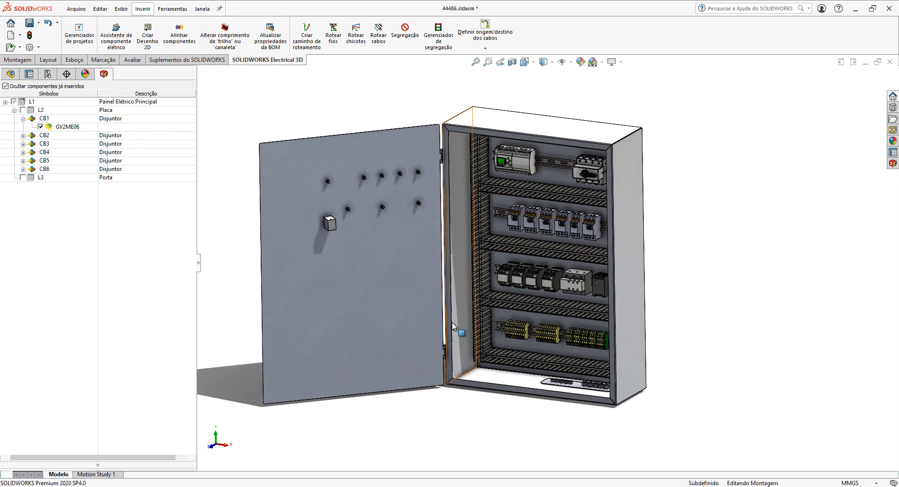
Switch to SOLIDWORKS Electrical, open the 04 - Diagrama de Potência drawing and recalculate the wire numbers for the whole project, keeping manual numbers
click(352, 486)
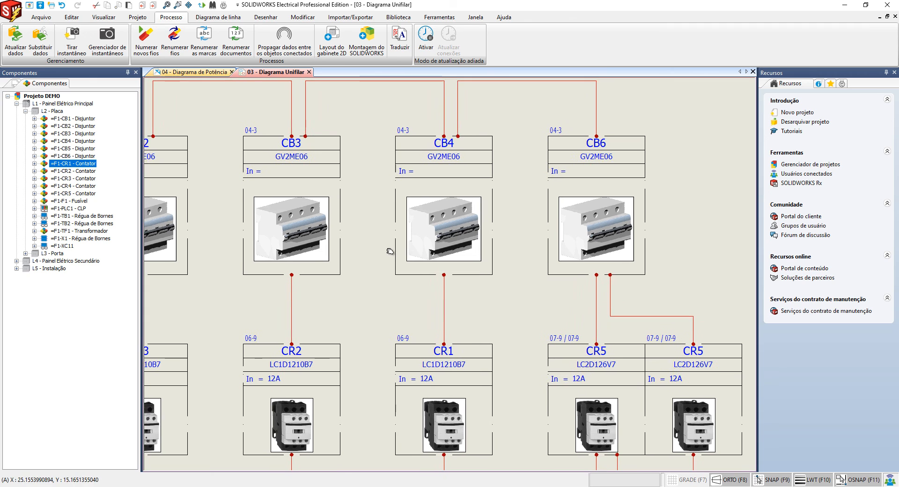
click(194, 72)
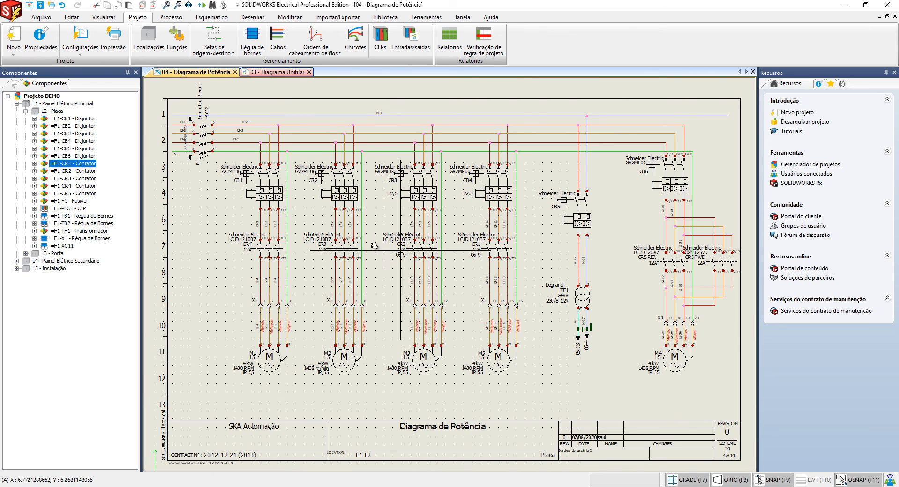
click(170, 17)
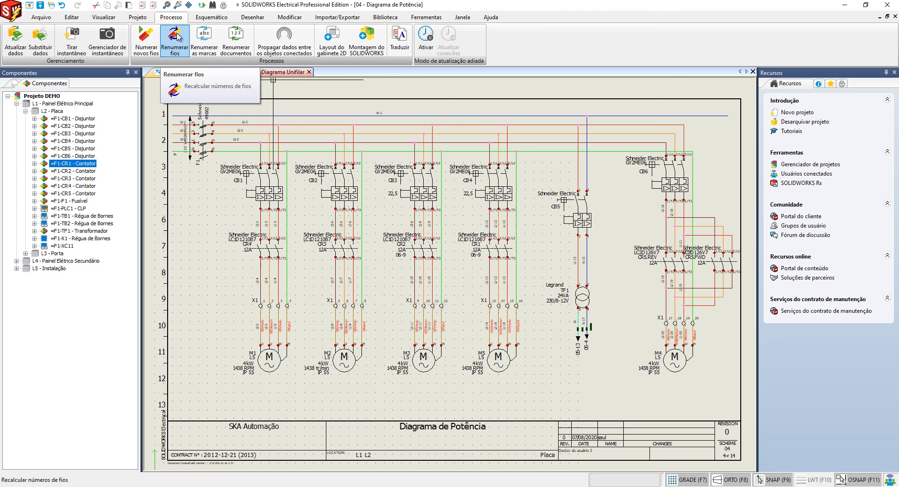
click(177, 38)
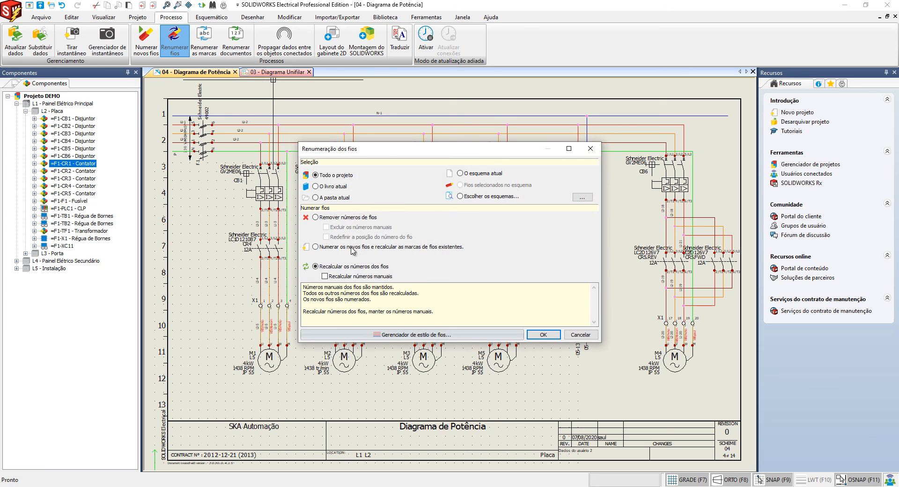
click(543, 334)
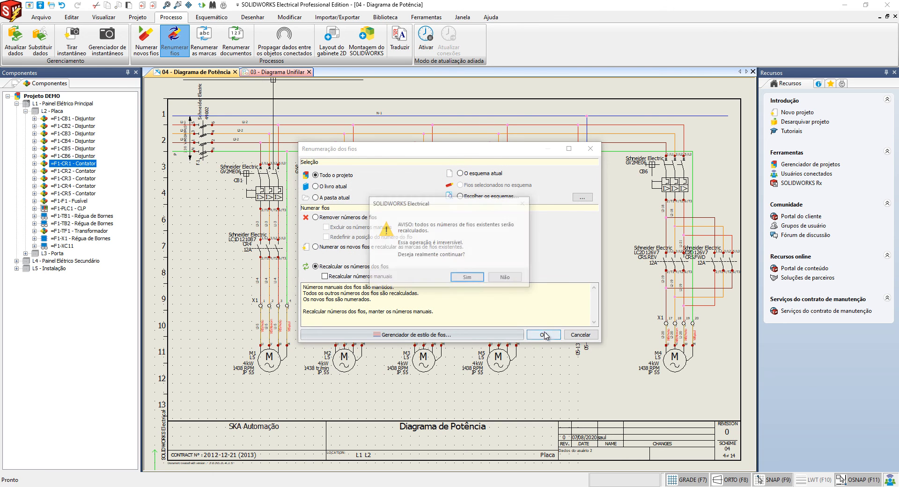
click(467, 282)
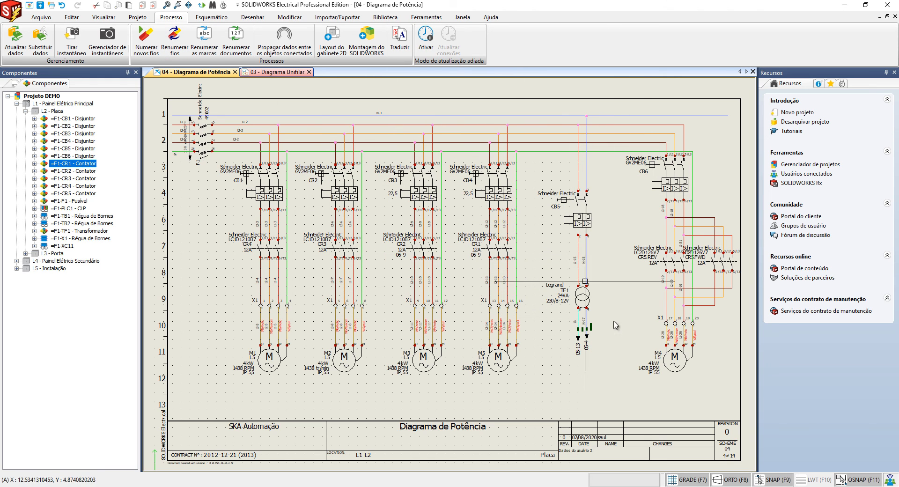
Follow the transformer's wire cross-reference to the 05 - CLP drawing and view the full sheet
double_click(588, 345)
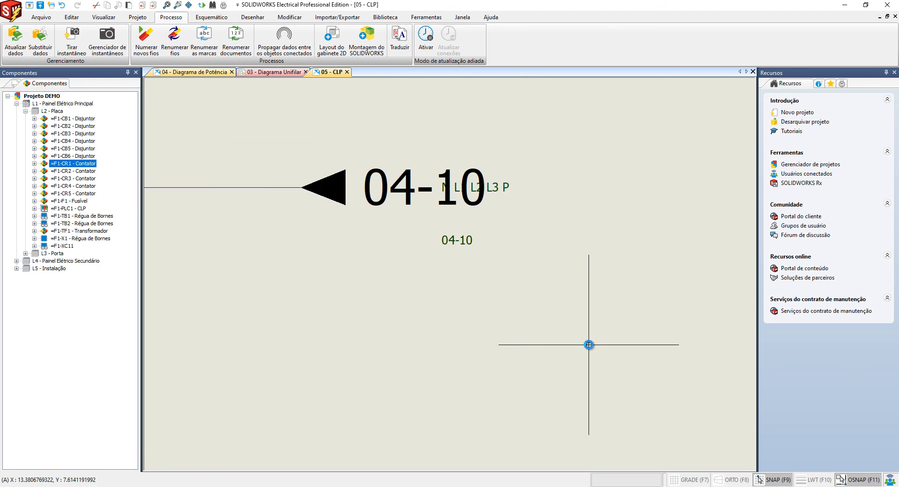
scroll(508, 269, up, 3)
scroll(480, 264, down, 5)
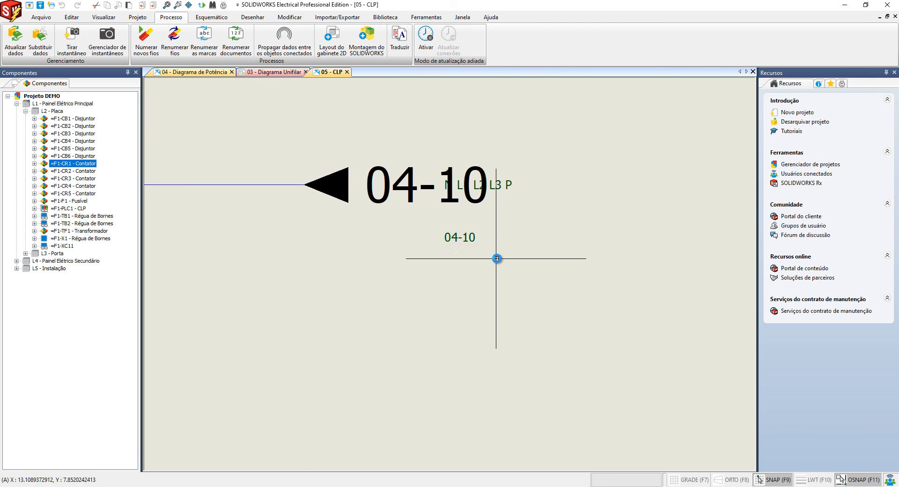
scroll(408, 276, down, 3)
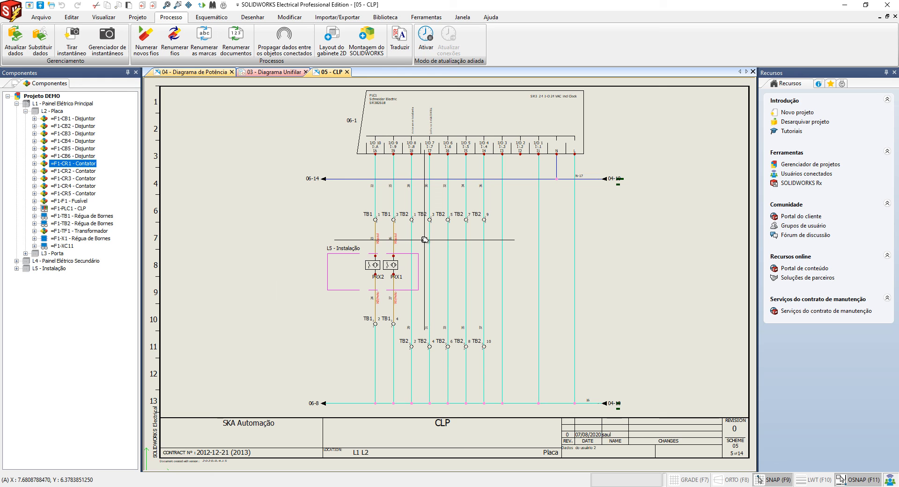
Return to SOLIDWORKS and route all components' wires as SOLIDWORKS routes using lines, with routing parameters 60 mm and 120 mm and large-assembly enhanced performance off
key(alt+Tab)
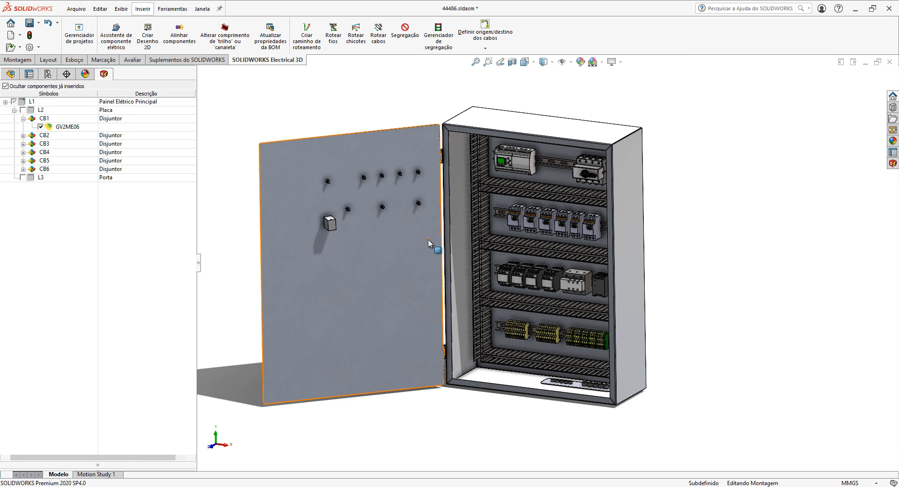
click(339, 50)
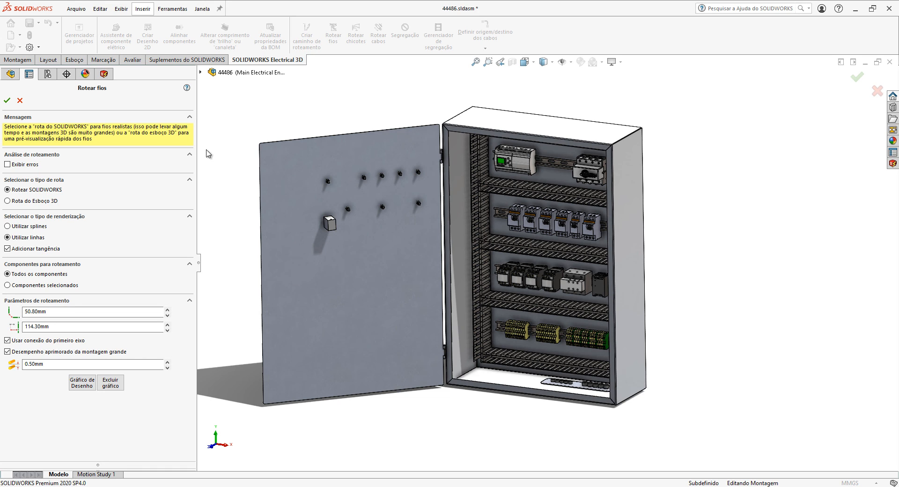
drag(76, 313, 10, 301)
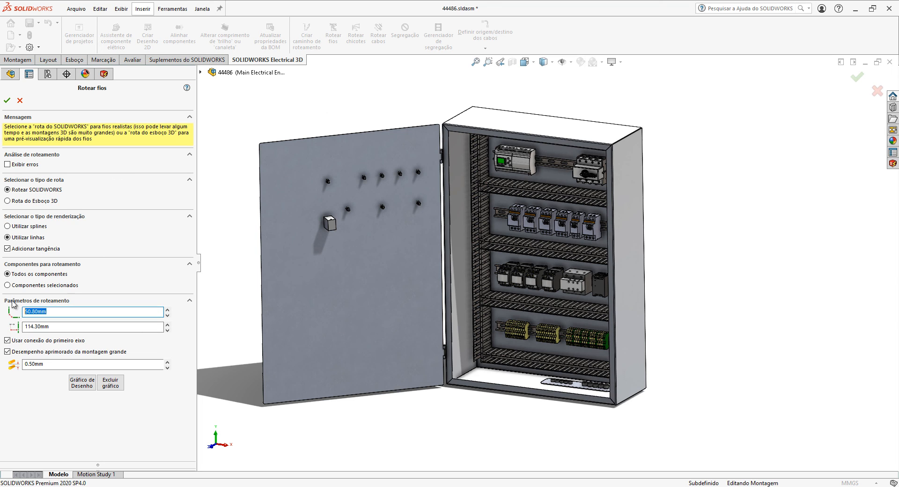
text(3)
key(BackSpace)
text(60)
drag(64, 325, 4, 327)
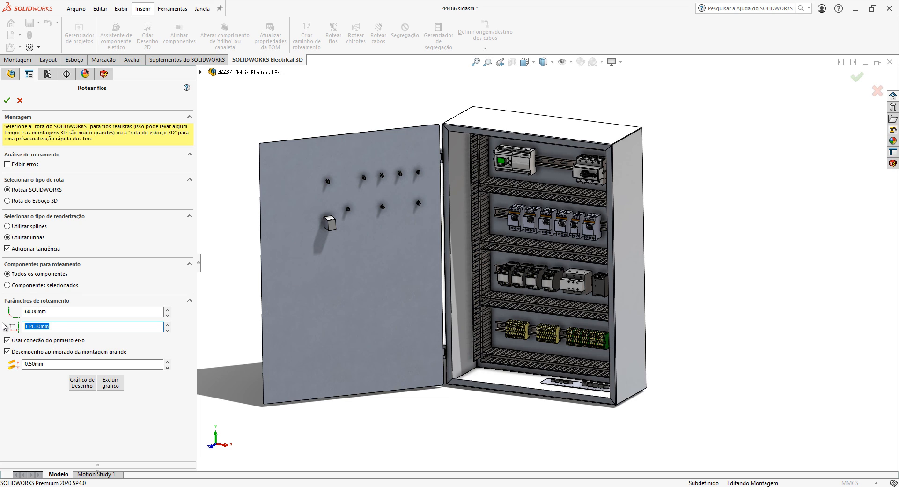
text(120)
key(Tab)
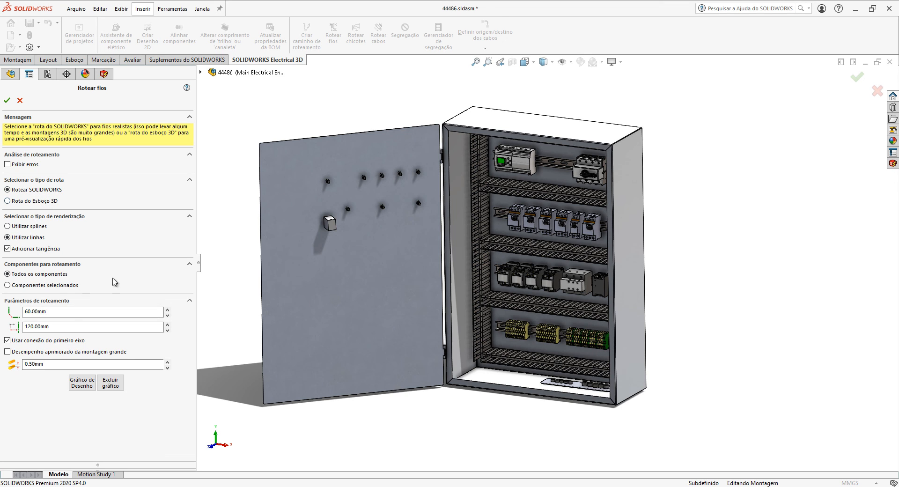
click(8, 100)
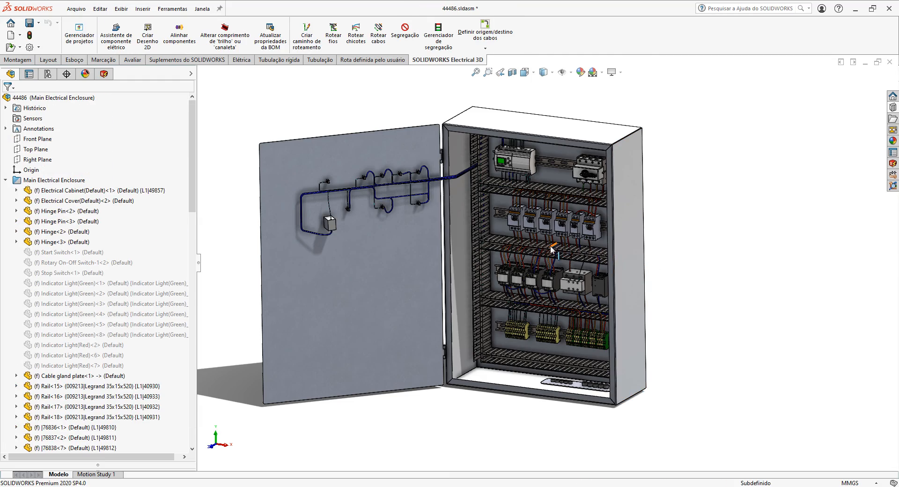
Examine the routed wires around the breakers and contactors, in the ducts and across the cabinet door
middle_drag(539, 257, 570, 231)
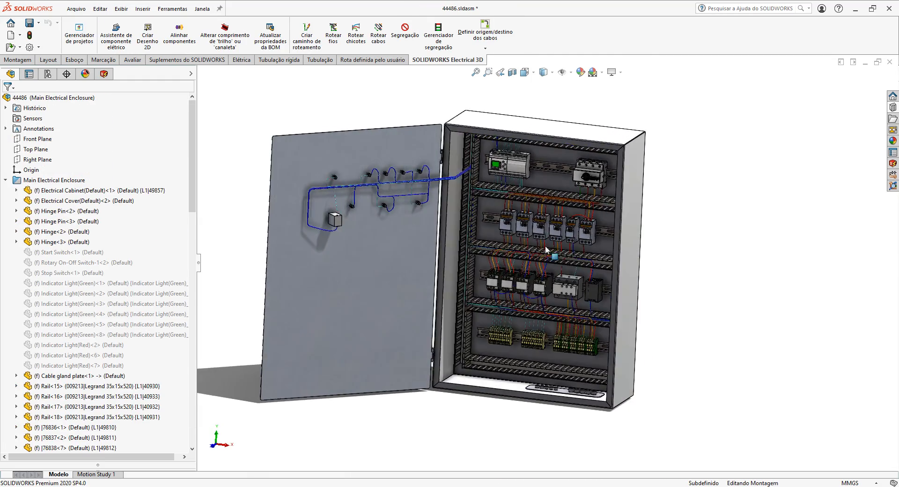
scroll(520, 262, down, 10)
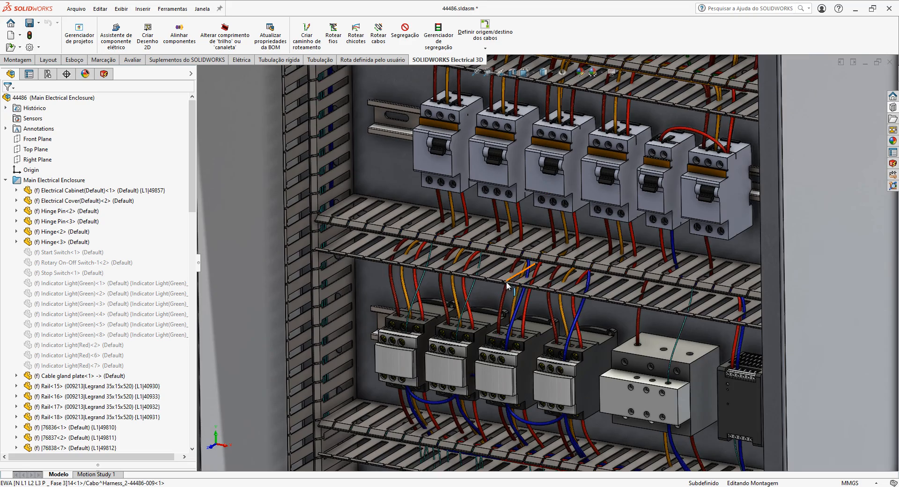
scroll(504, 284, up, 10)
middle_drag(482, 277, 490, 281)
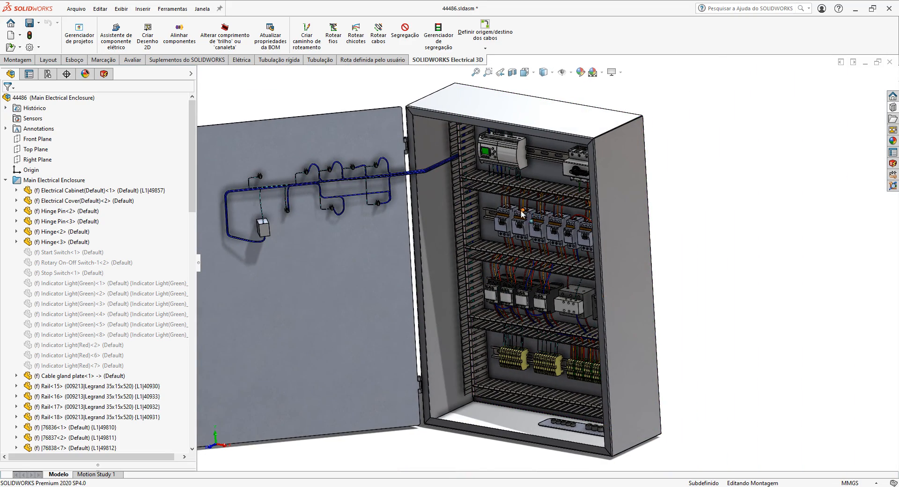
ctrl+middle_drag(512, 206, 601, 221)
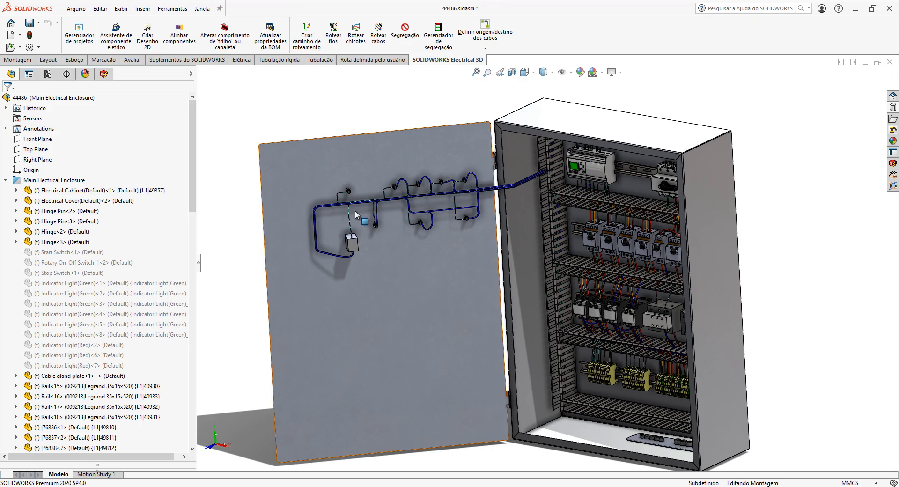
middle_drag(439, 188, 308, 243)
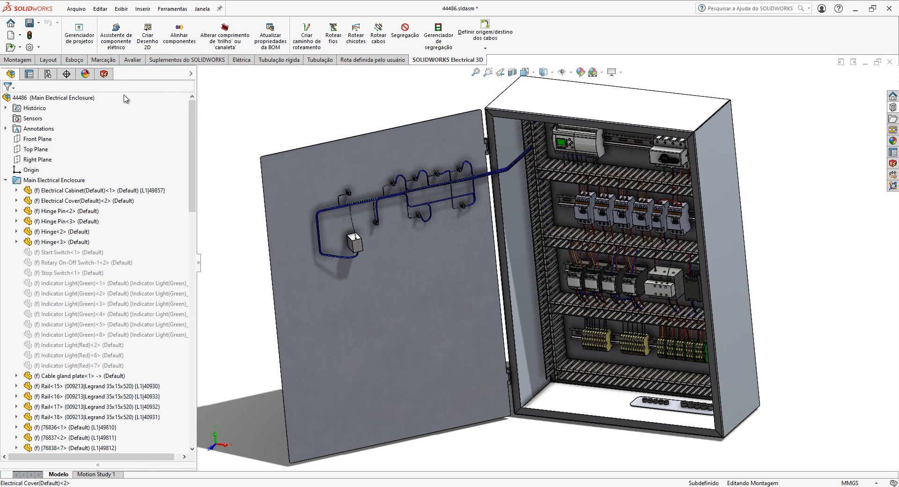
Show the already inserted components in the electrical component tree and inspect the routed wiring on the cabinet door
click(104, 74)
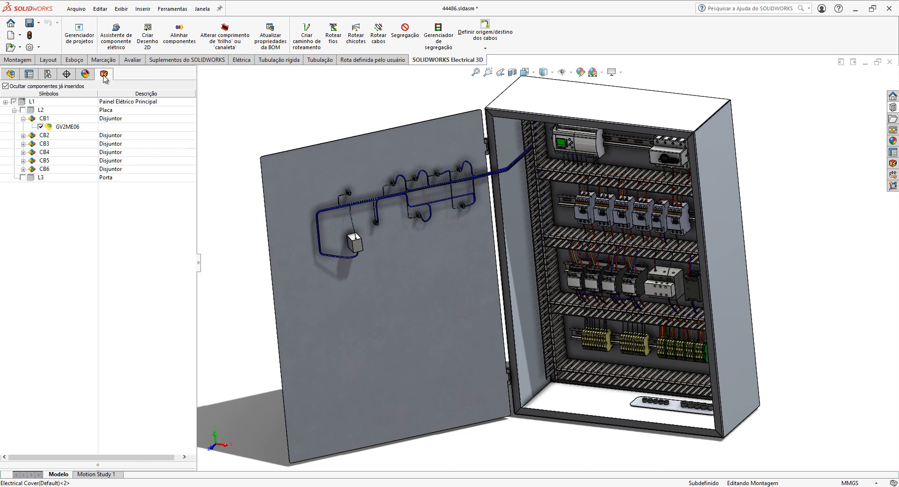
click(5, 86)
middle_drag(424, 246, 461, 224)
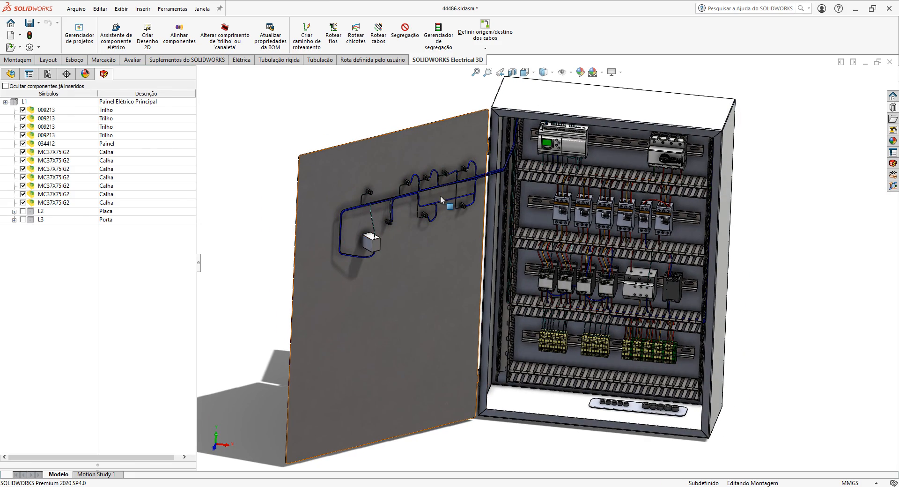
scroll(421, 201, down, 3)
scroll(421, 201, down, 3)
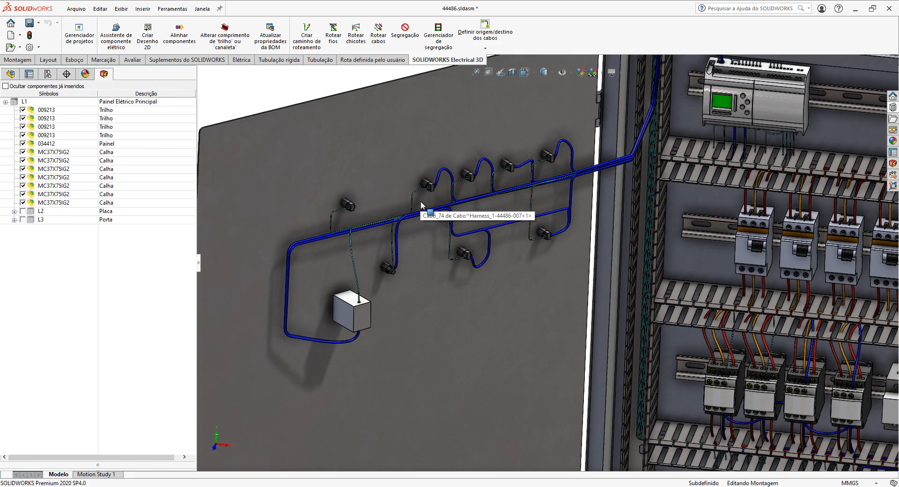
scroll(376, 243, down, 1)
scroll(376, 244, down, 2)
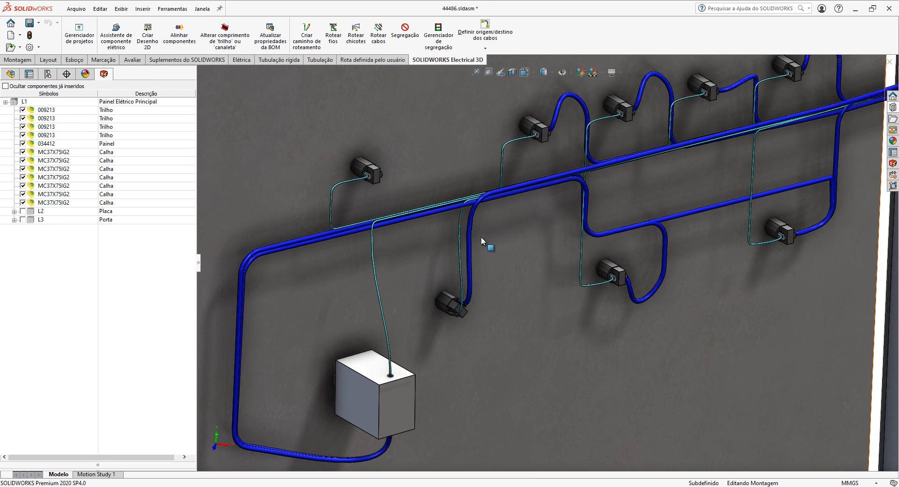
Examine the routed wires inside the cabinet, from the PLC and breakers down to the contactors and terminal strips
scroll(520, 247, up, 5)
ctrl+middle_drag(709, 270, 549, 202)
scroll(576, 206, down, 5)
scroll(548, 203, up, 5)
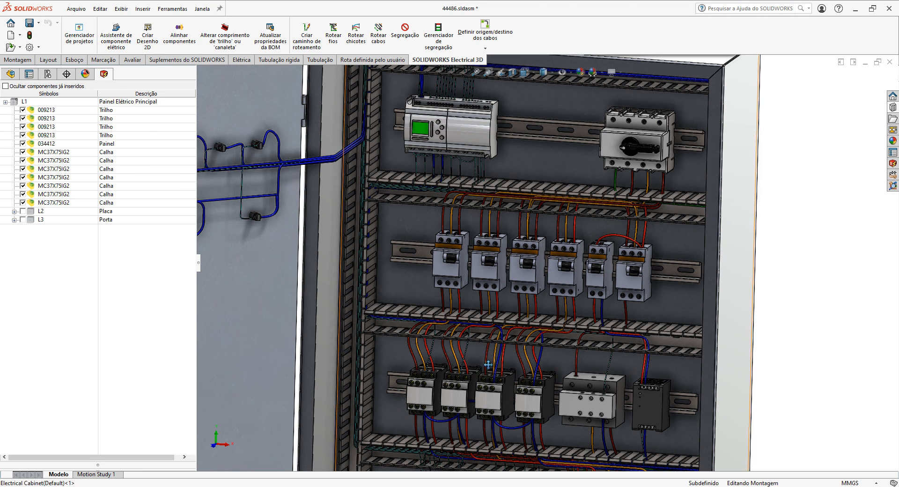
ctrl+middle_drag(487, 358, 516, 179)
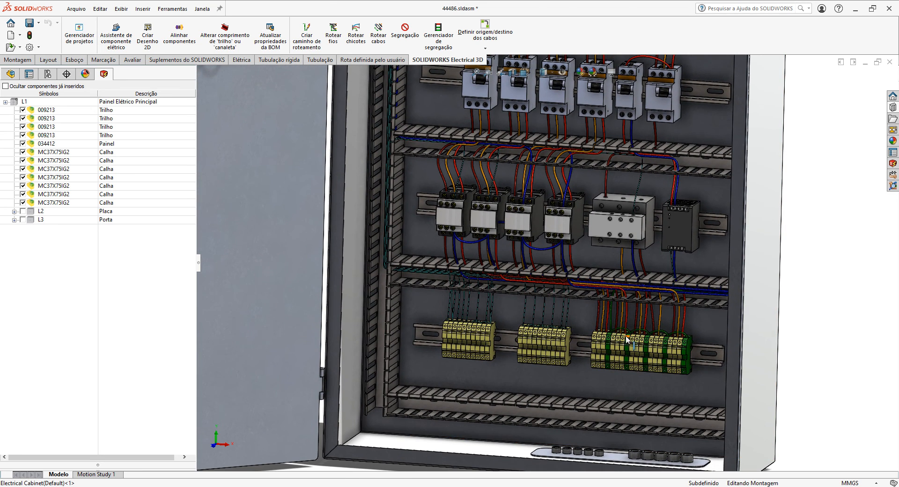
scroll(627, 326, down, 5)
scroll(629, 326, up, 10)
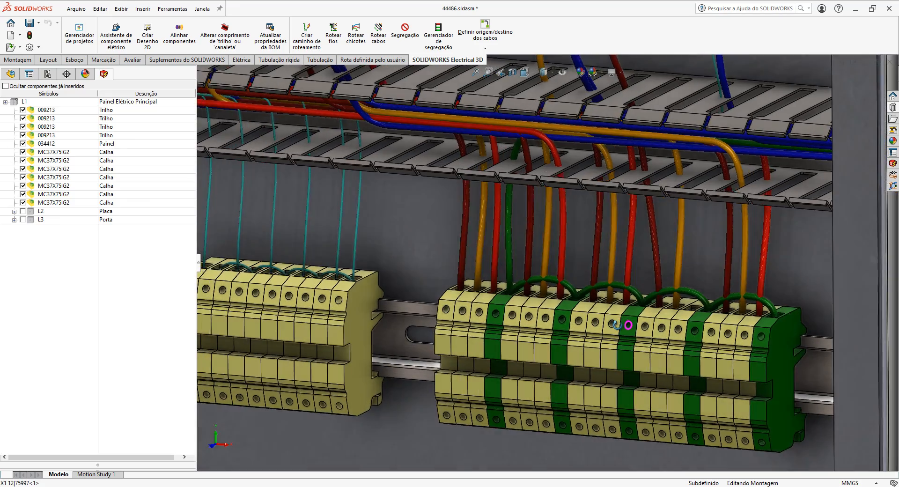
scroll(541, 254, up, 8)
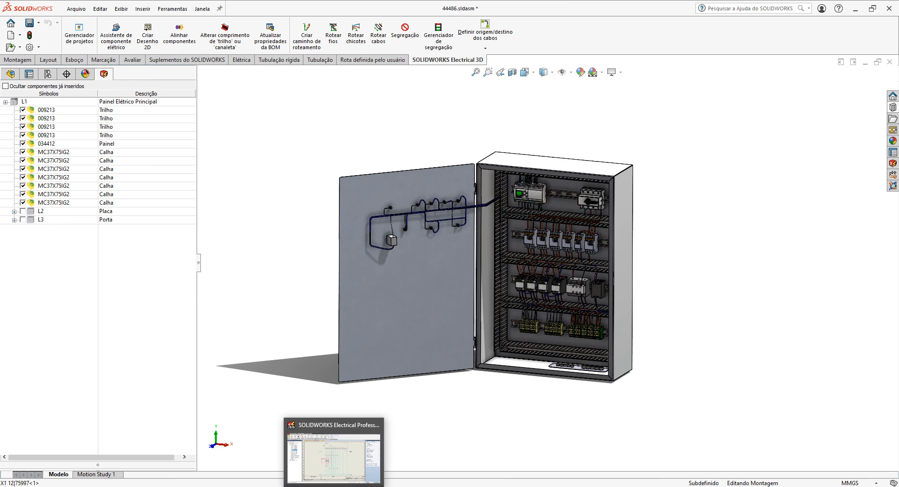
Switch to SOLIDWORKS Electrical and open the project's Lista de fios pelo estilo da linha report
click(335, 450)
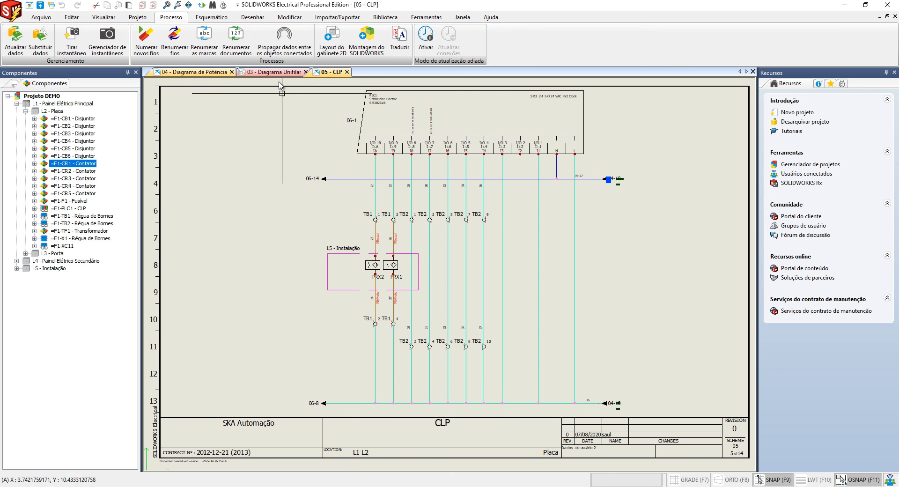
click(138, 18)
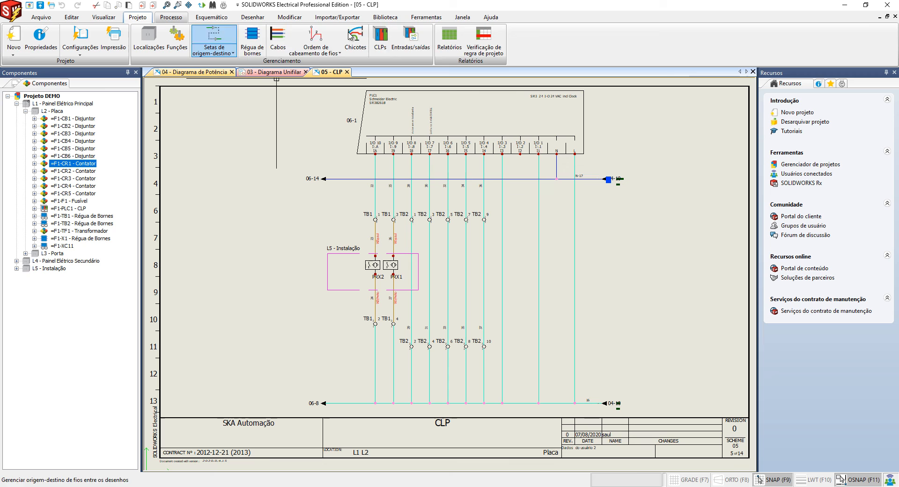
click(450, 42)
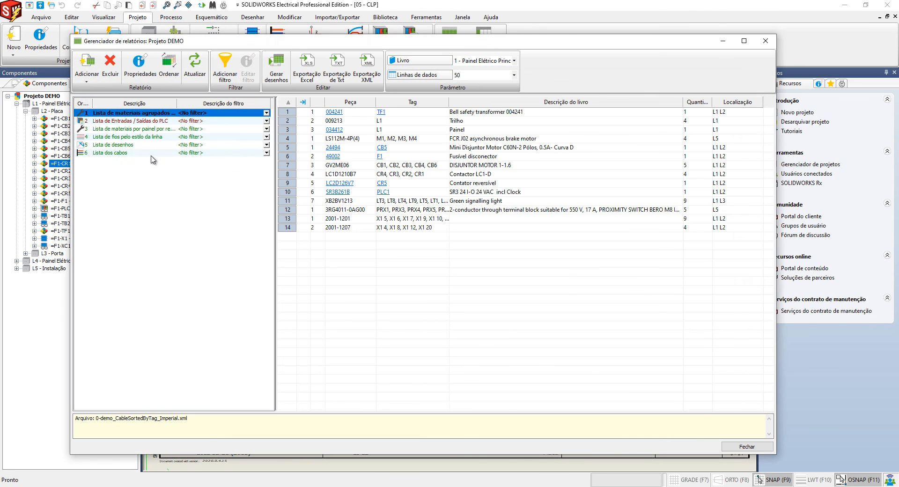
click(129, 137)
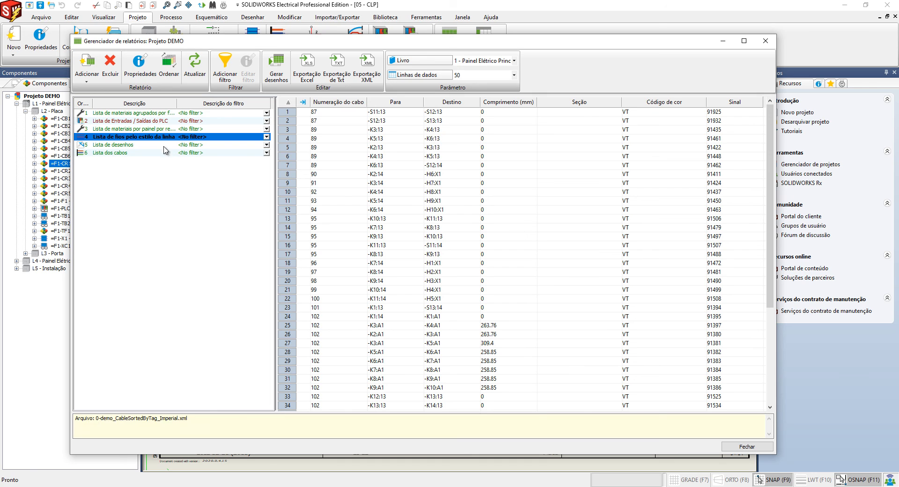
Review the wire lengths in the report against their origins, destinations and wire numbers, and close the report manager
scroll(432, 197, down, 5)
scroll(435, 203, up, 5)
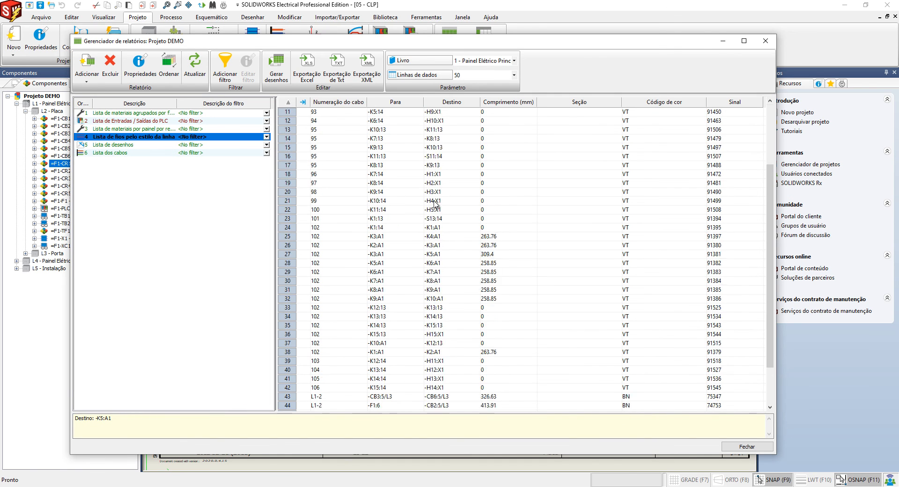
scroll(506, 122, down, 5)
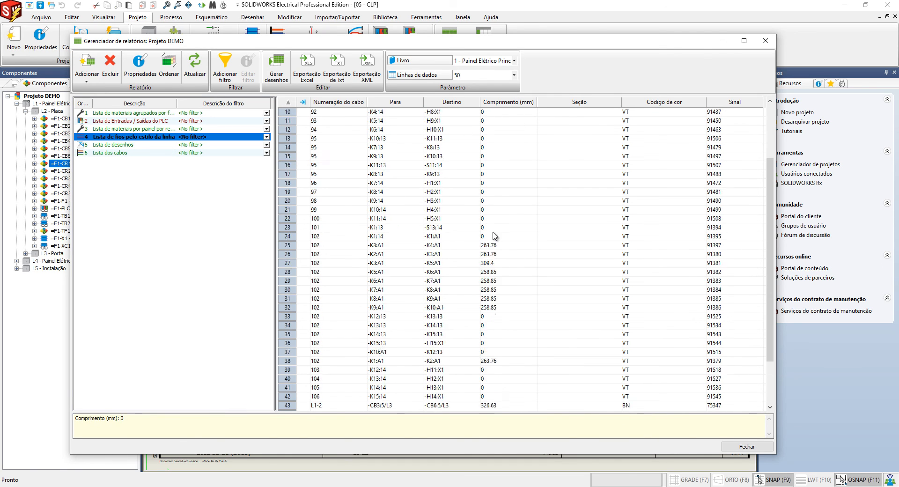
click(507, 183)
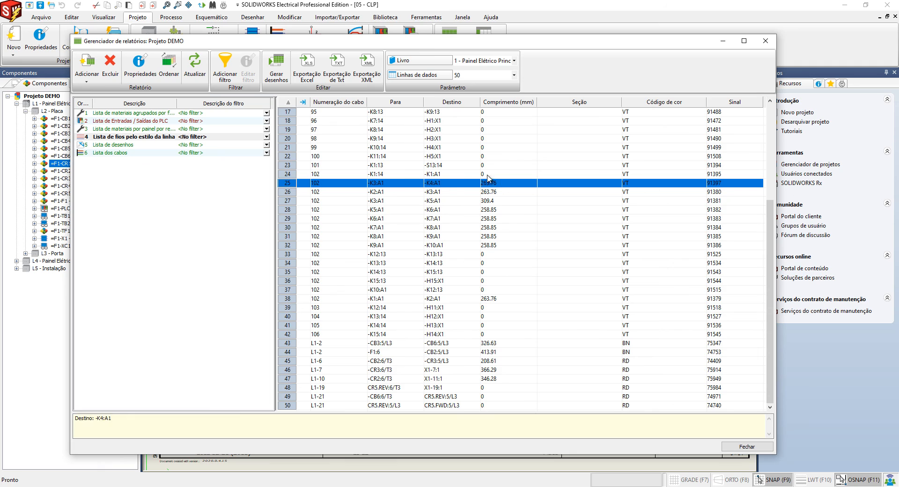
click(493, 202)
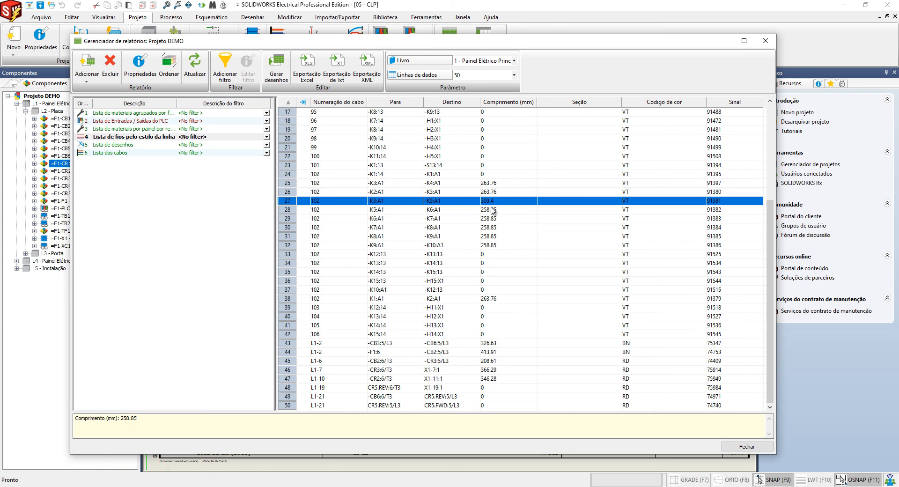
click(493, 219)
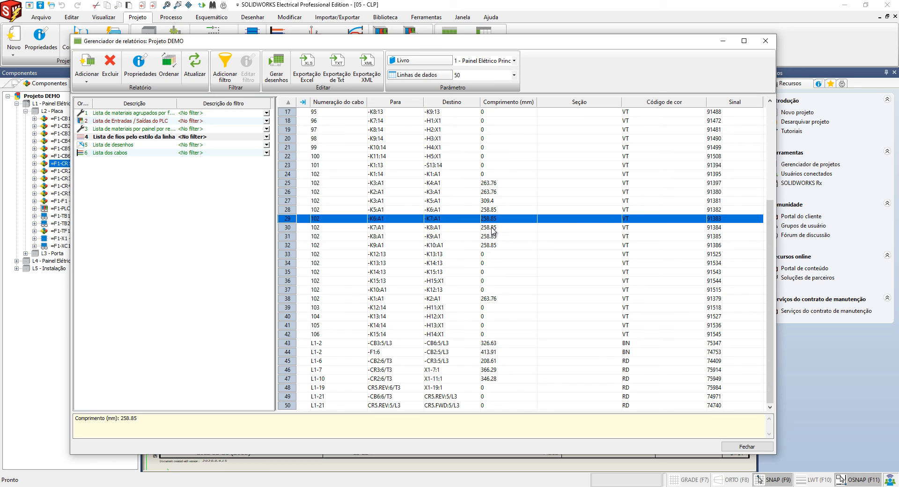
scroll(496, 231, up, 6)
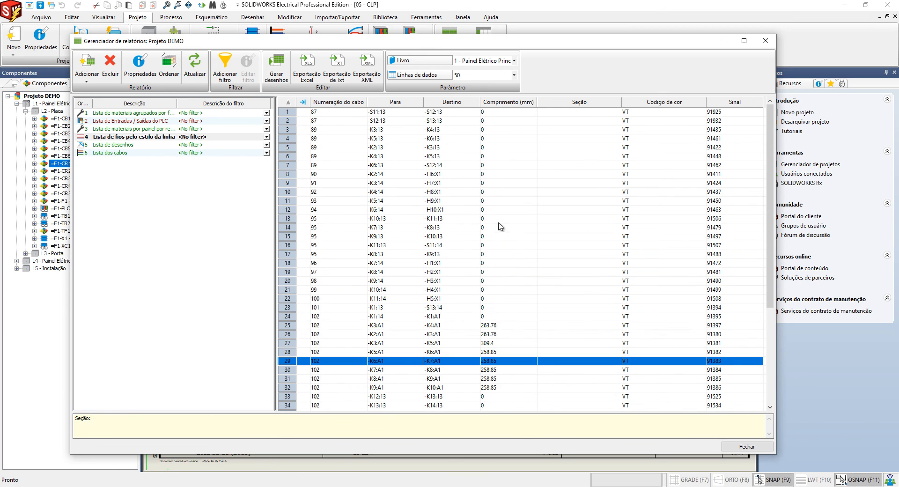
scroll(499, 228, down, 6)
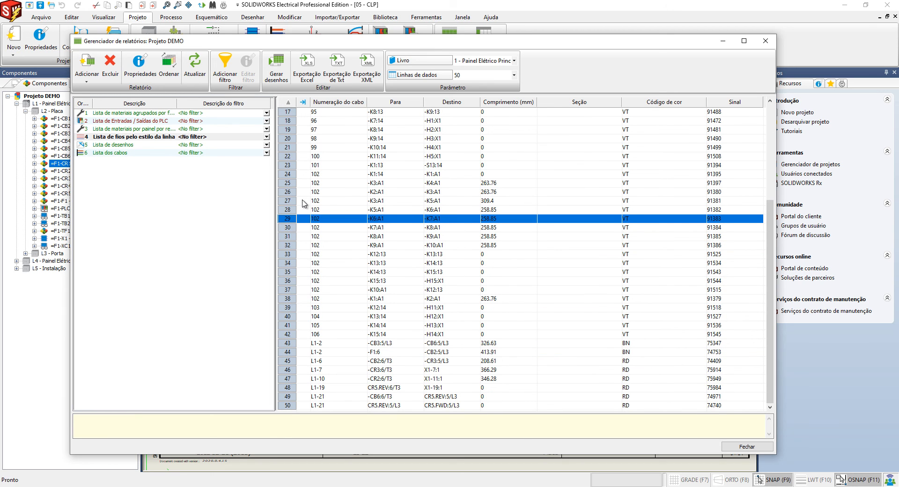
click(746, 447)
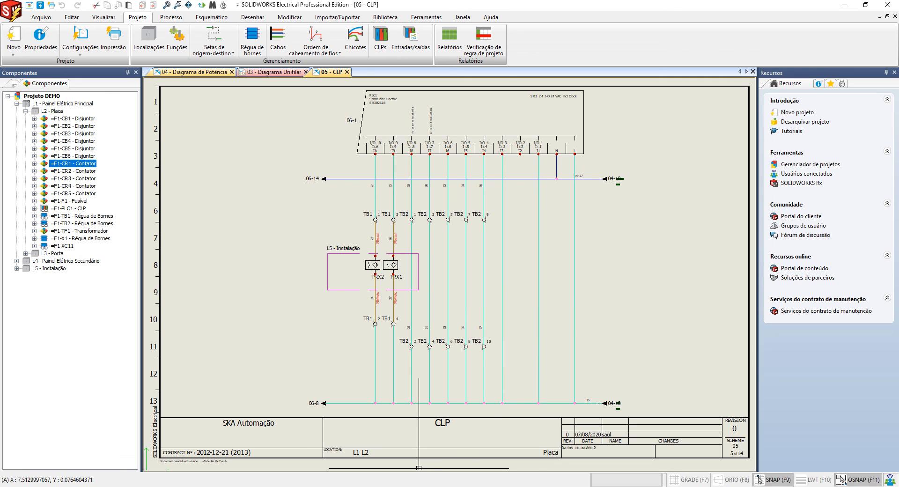
Show the project's document tree, return to SOLIDWORKS, create a 2D drawing of the cabinet assembly and add it to the electrical project
click(14, 83)
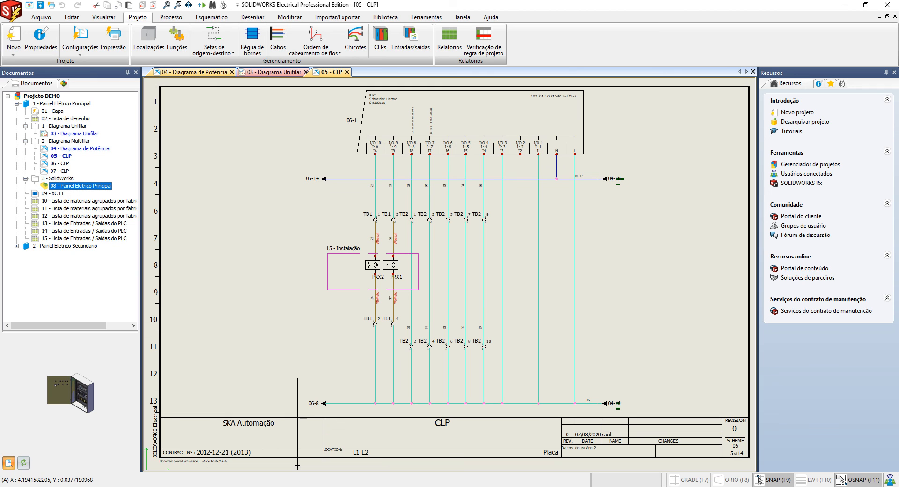
click(297, 486)
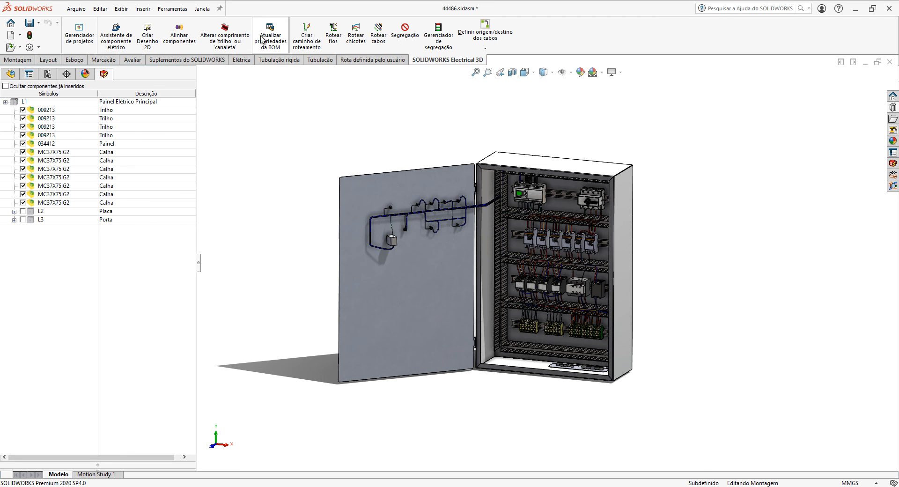
click(155, 46)
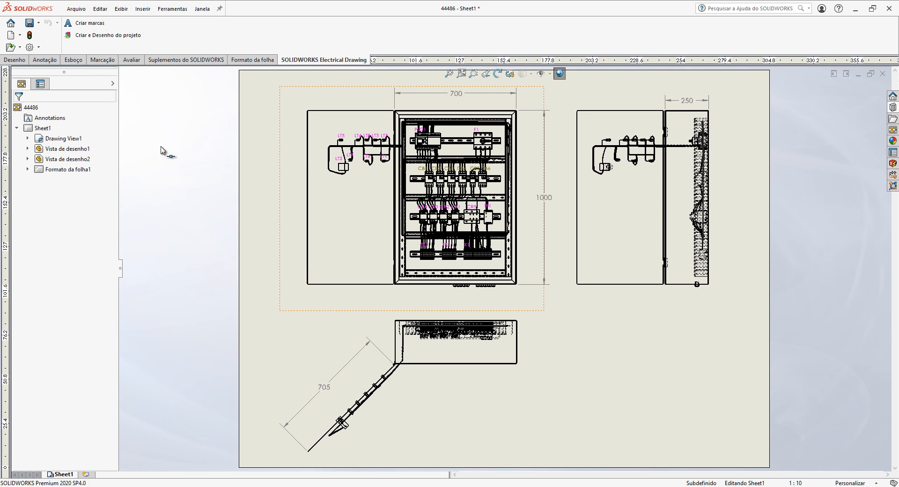
click(111, 37)
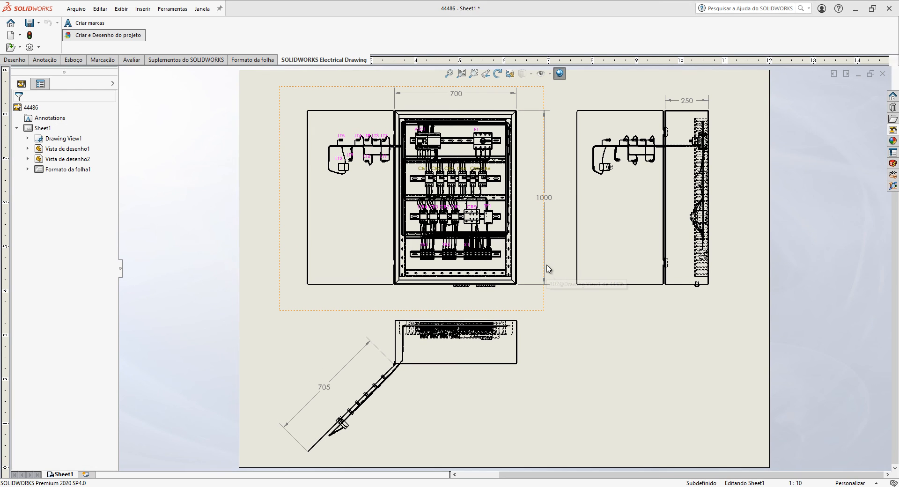
click(532, 281)
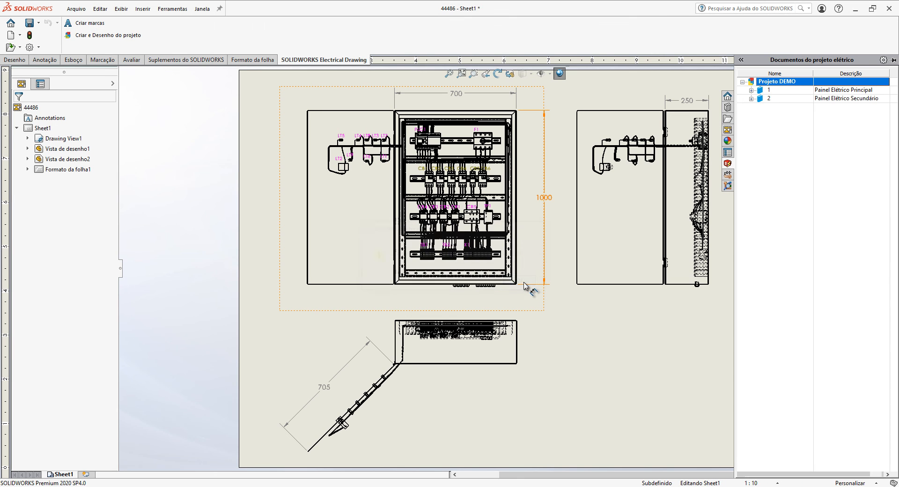
Switch to SOLIDWORKS Electrical, open the 16 - Painel Elétrico Principal drawing and view its full sheet
click(316, 486)
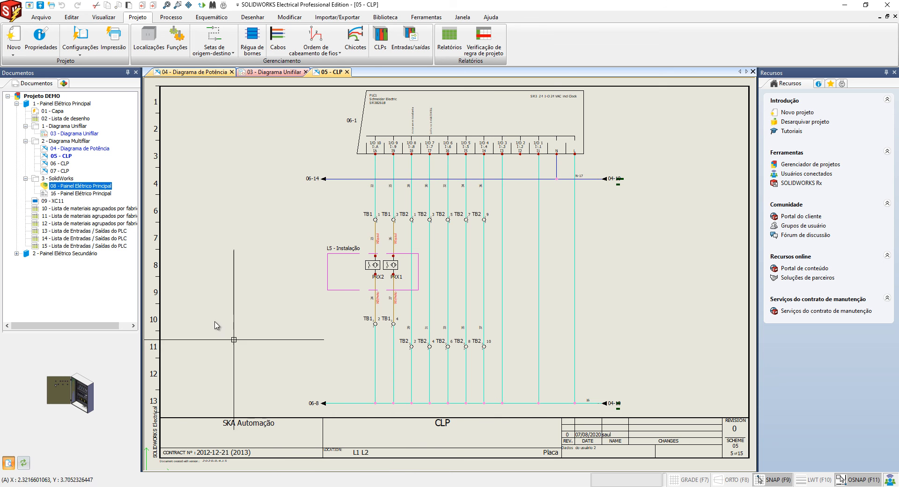
right_click(81, 193)
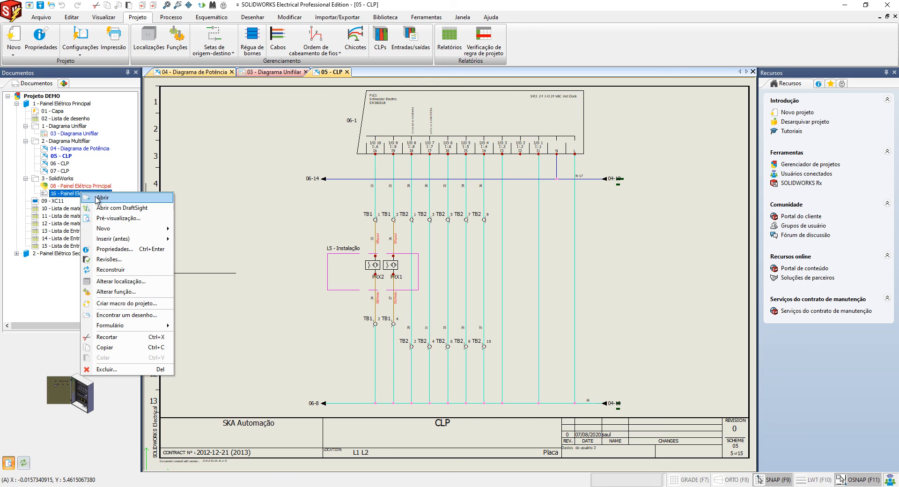
click(100, 197)
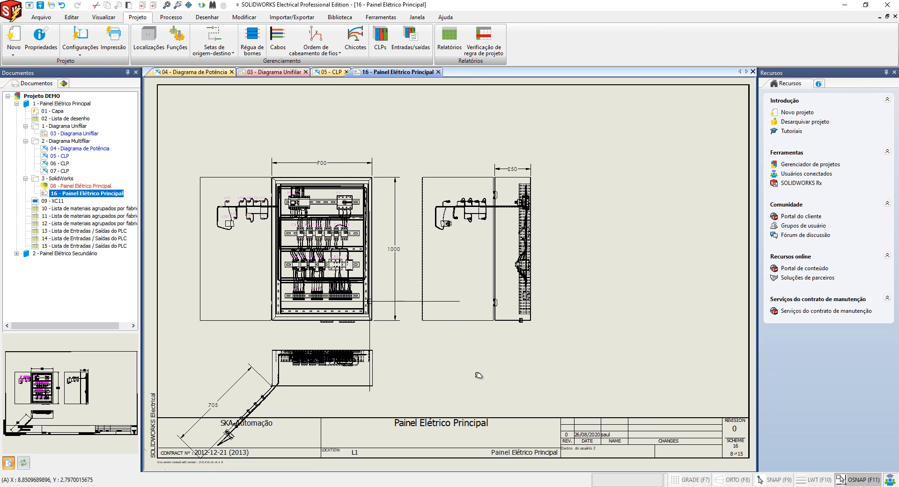
scroll(304, 218, down, 2)
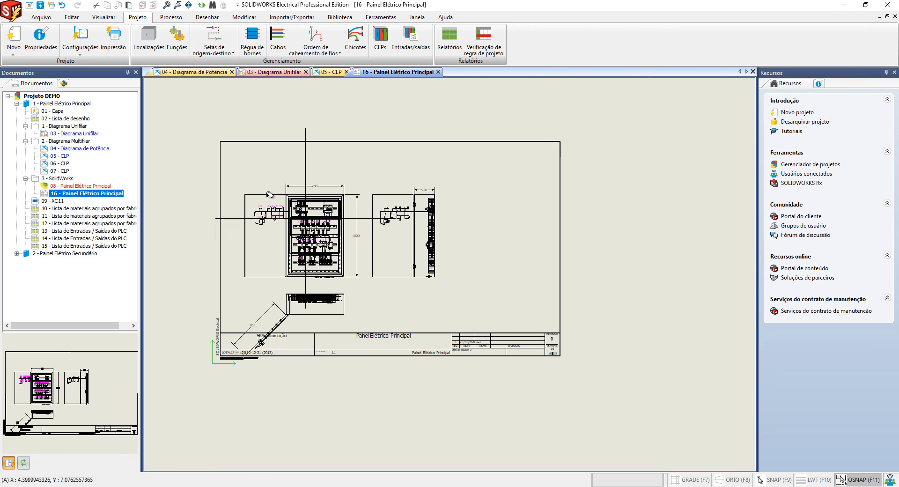
Move all the cabinet views with their dimensions up and to the right on the sheet, clear of the title block
click(174, 153)
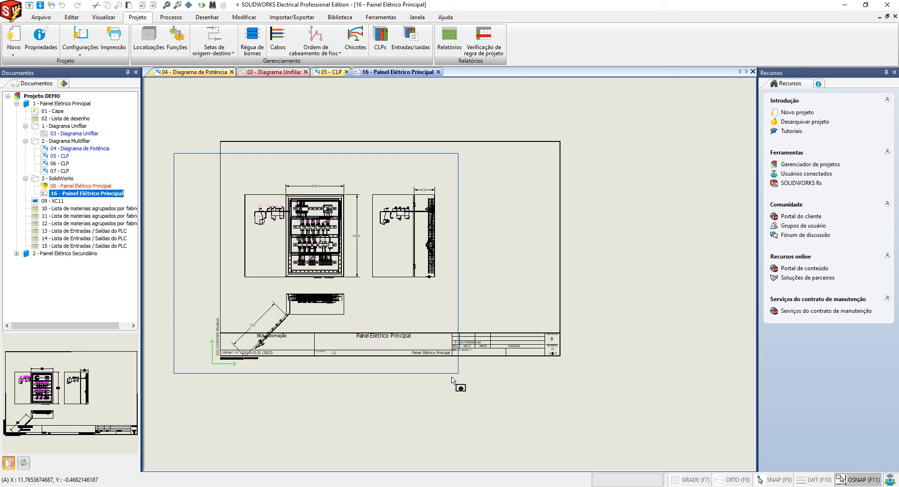
click(452, 378)
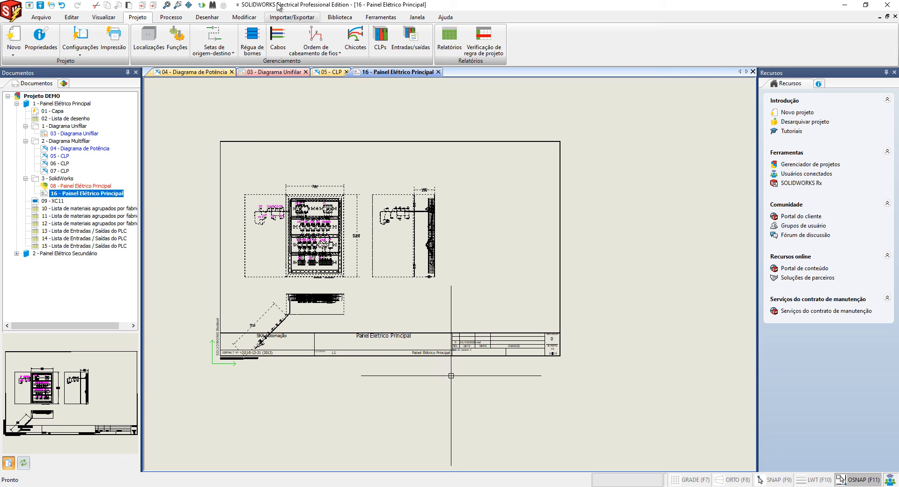
click(244, 17)
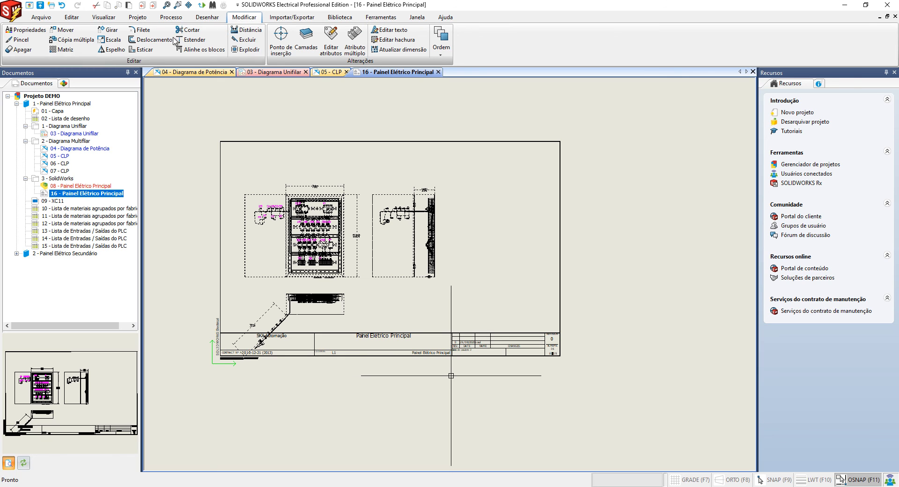
click(66, 30)
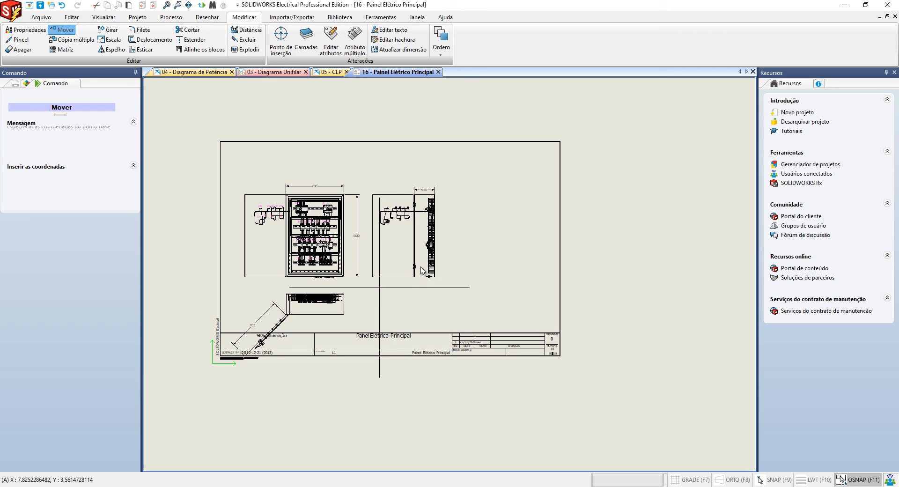
click(380, 287)
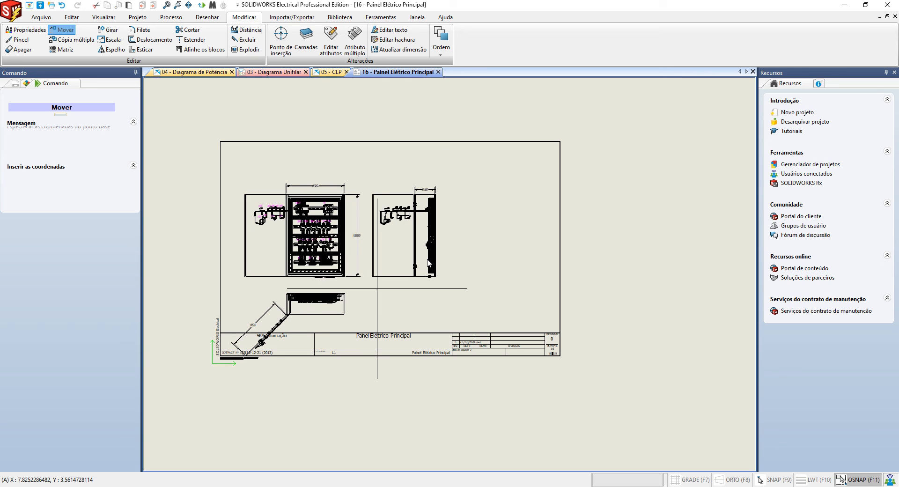
click(428, 262)
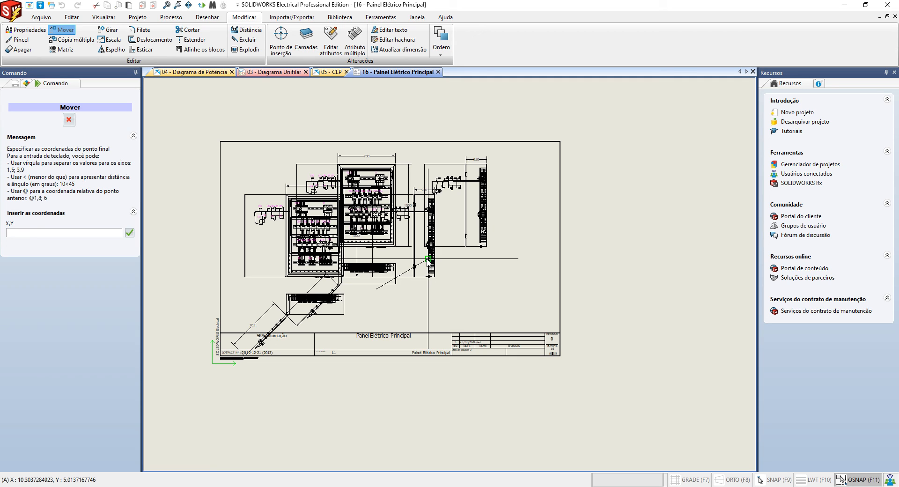
click(428, 262)
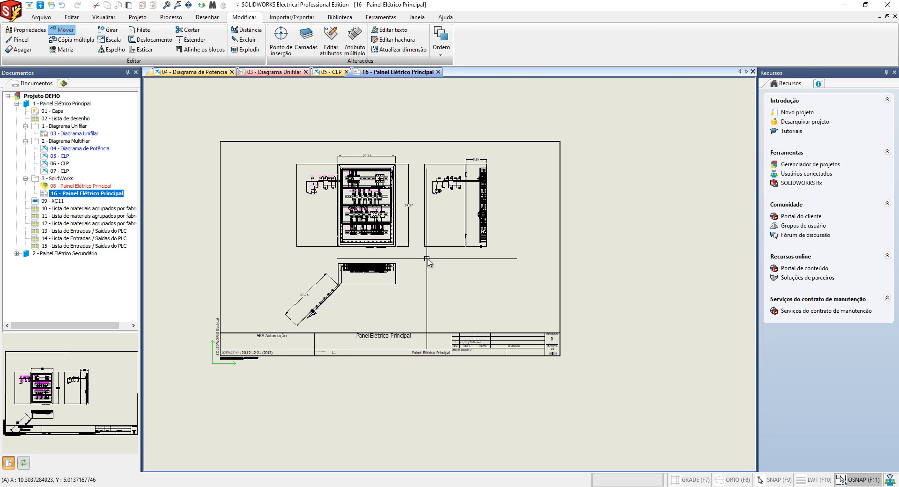
Examine the component tags, wiring and overall dimensions in the cabinet's front view and beside it
middle_click(426, 258)
scroll(404, 174, up, 4)
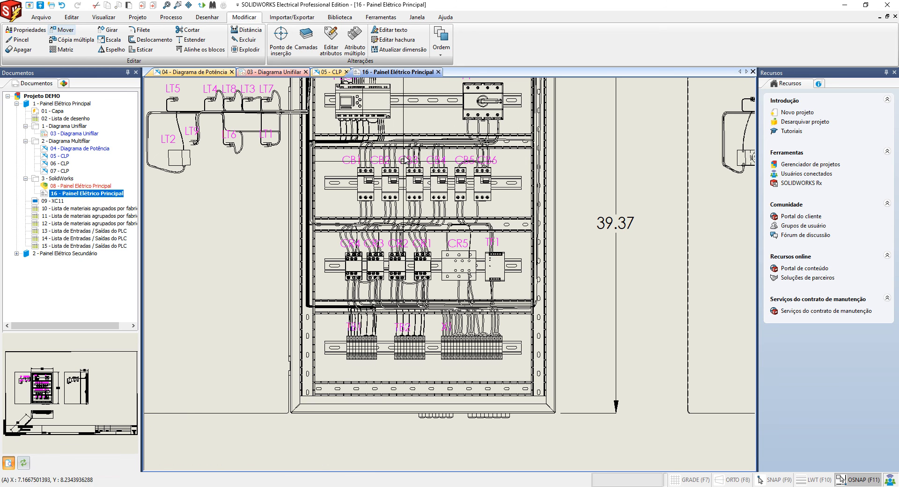
mouse_move(414, 169)
middle_down()
mouse_move(454, 236)
mouse_move(443, 248)
mouse_move(408, 225)
mouse_move(378, 173)
mouse_move(355, 126)
mouse_move(362, 86)
middle_up()
mouse_move(322, 343)
middle_down()
mouse_move(330, 343)
mouse_move(338, 170)
mouse_move(423, 102)
mouse_move(378, 140)
mouse_move(298, 390)
middle_up()
mouse_move(425, 205)
middle_down()
mouse_move(402, 246)
mouse_move(342, 296)
mouse_move(310, 352)
middle_up()
middle_drag(333, 321, 328, 305)
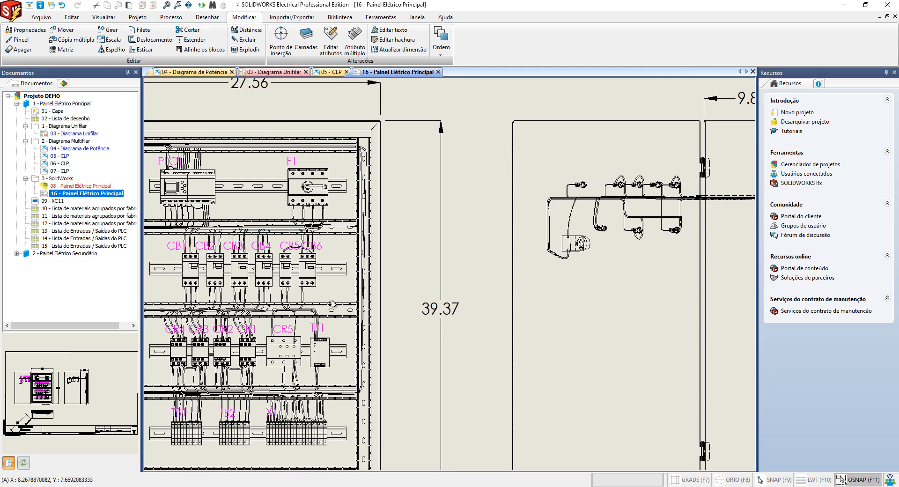
Switch to SOLIDWORKS and set the cabinet drawing's unit system to MMGS (millimetre, gram, second)
key(alt+Tab)
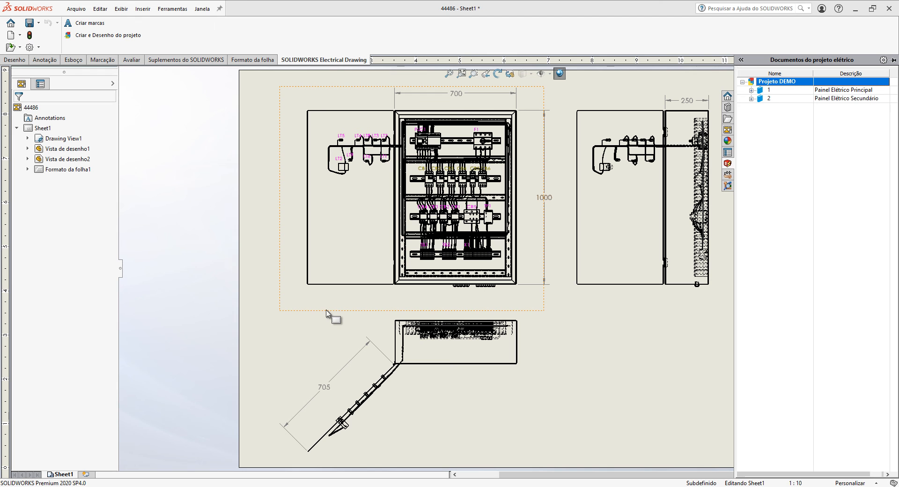
click(849, 483)
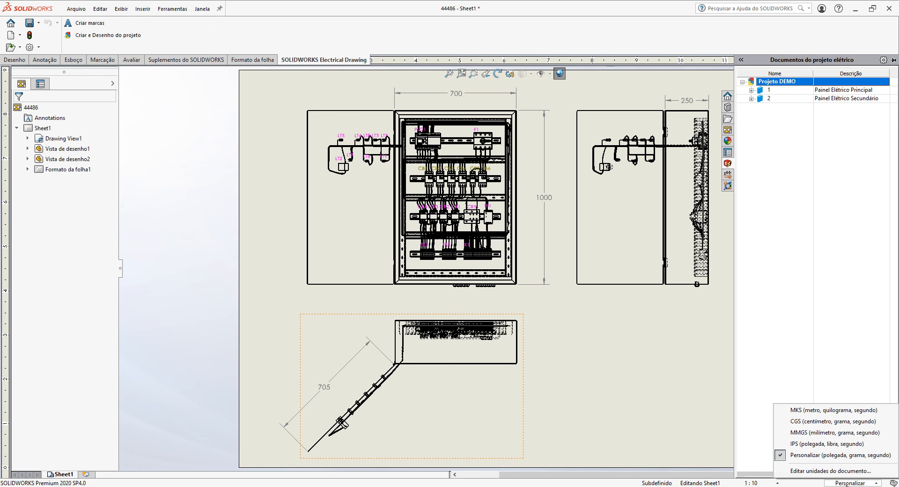
click(827, 434)
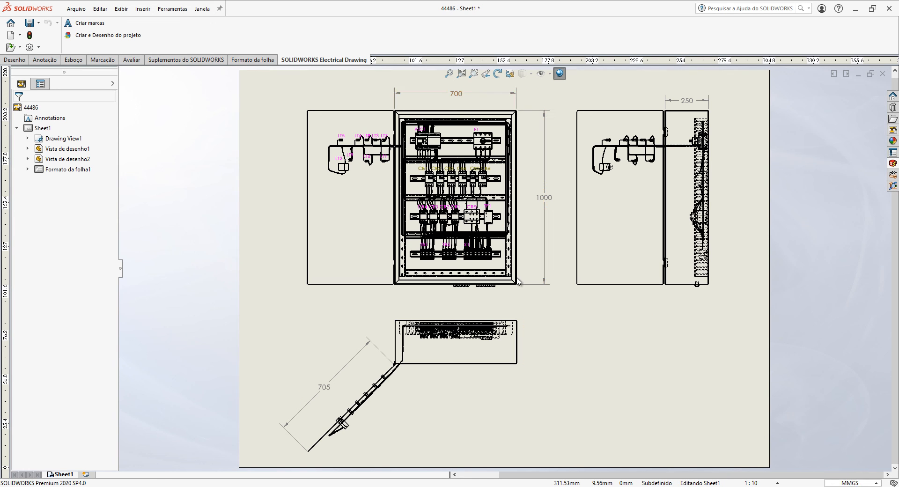
Return to SOLIDWORKS Electrical and close the 16 - Painel Elétrico Principal drawing
key(alt+Tab)
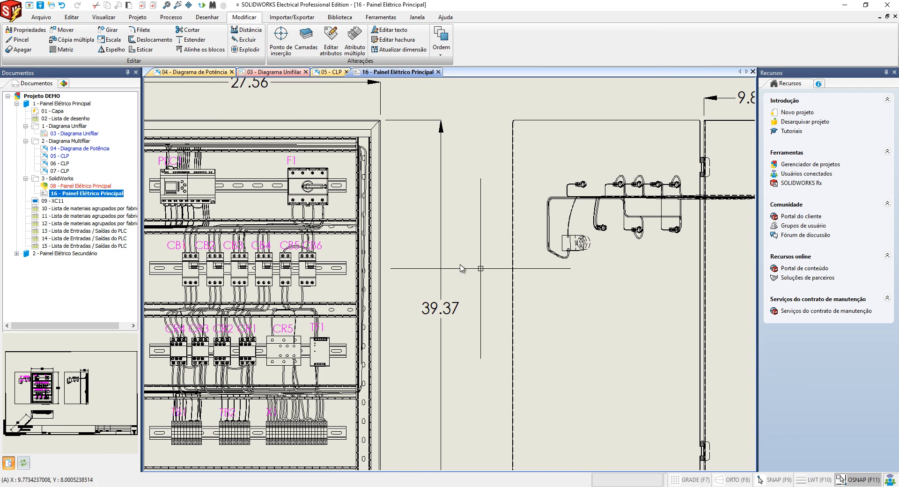
scroll(442, 270, down, 5)
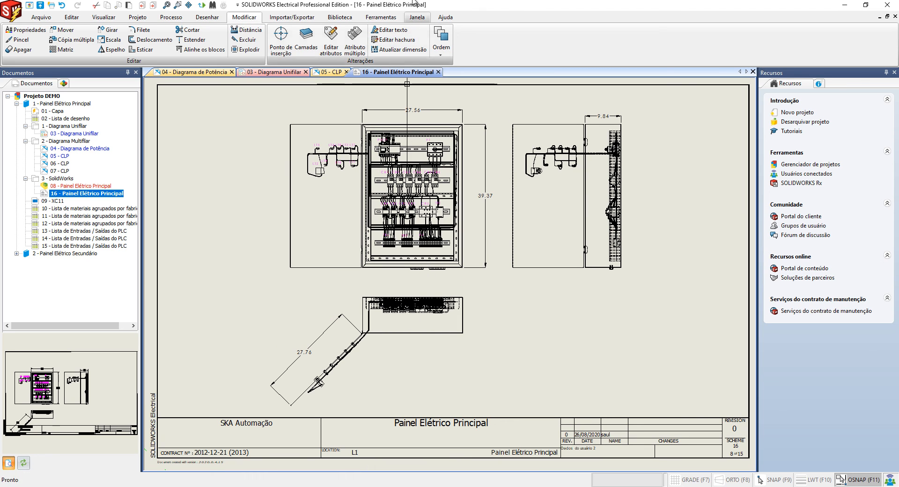
click(439, 73)
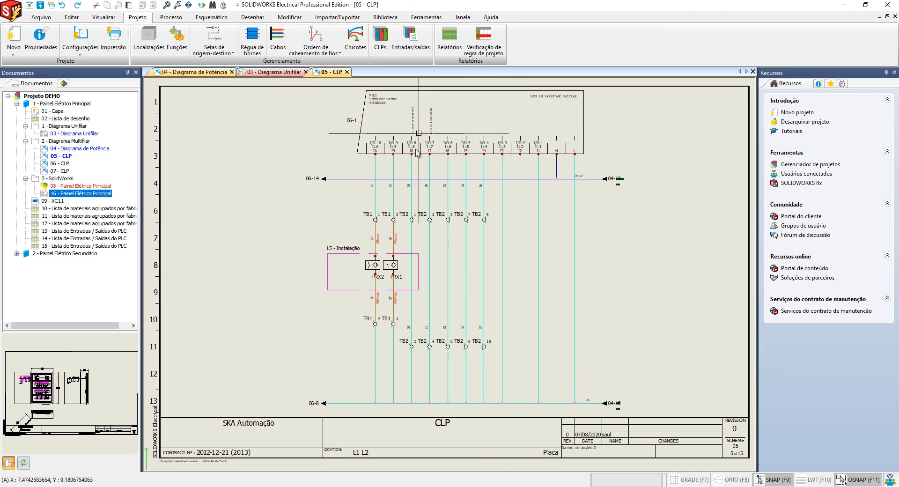
Recreate the cabinet drawing in the project from SOLIDWORKS, open 16 - Painel Elétrico Principal in SOLIDWORKS Electrical to check it, and close it
key(alt+Tab)
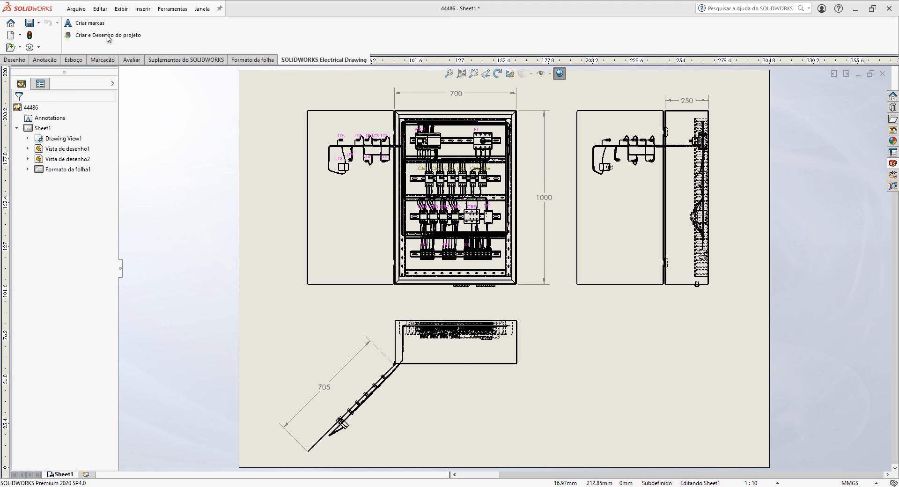
click(107, 35)
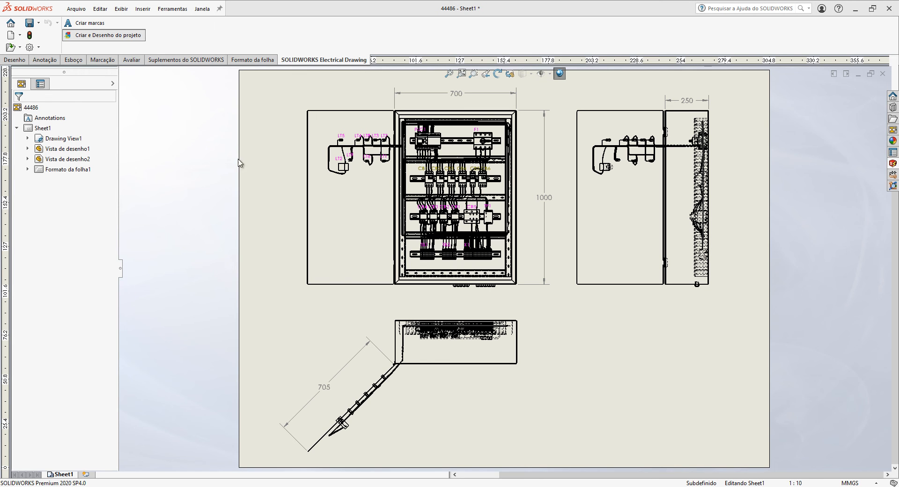
click(518, 281)
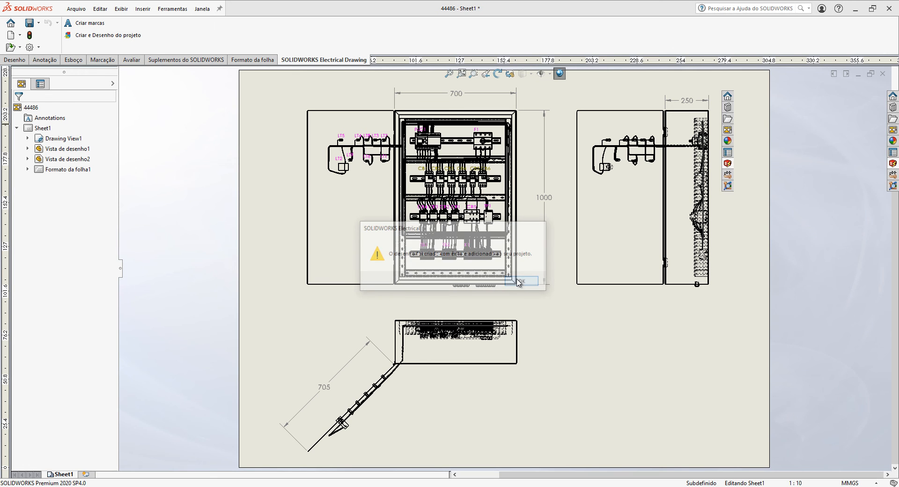
click(66, 193)
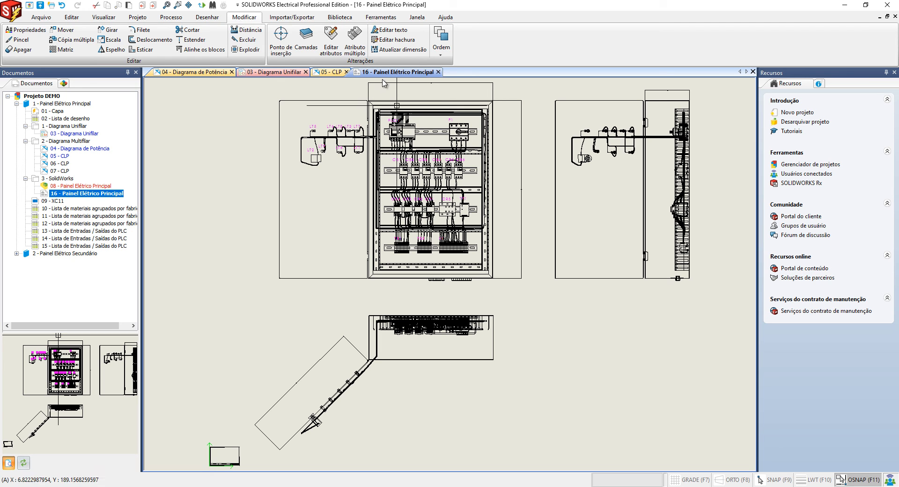
click(438, 72)
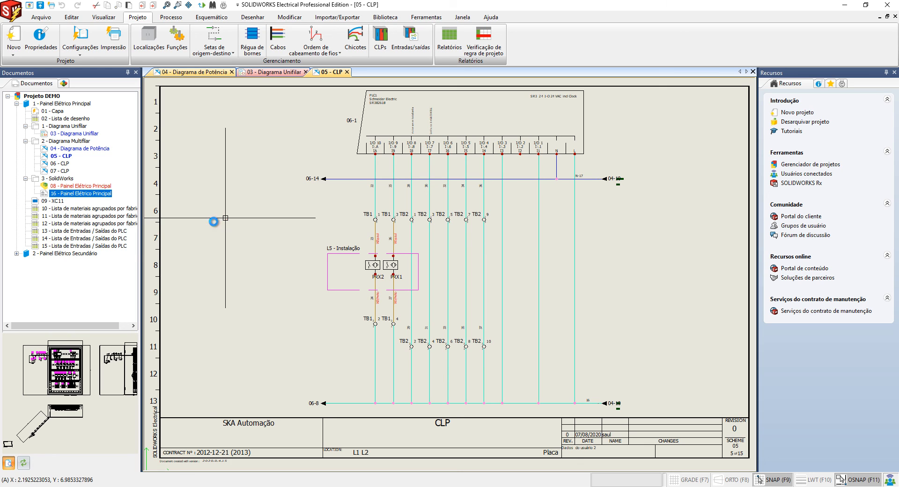
Expand the Painel Elétrico Secundário book with its SolidWorks folder and open the 10 - Projeto Instalação assembly in SOLIDWORKS
click(16, 253)
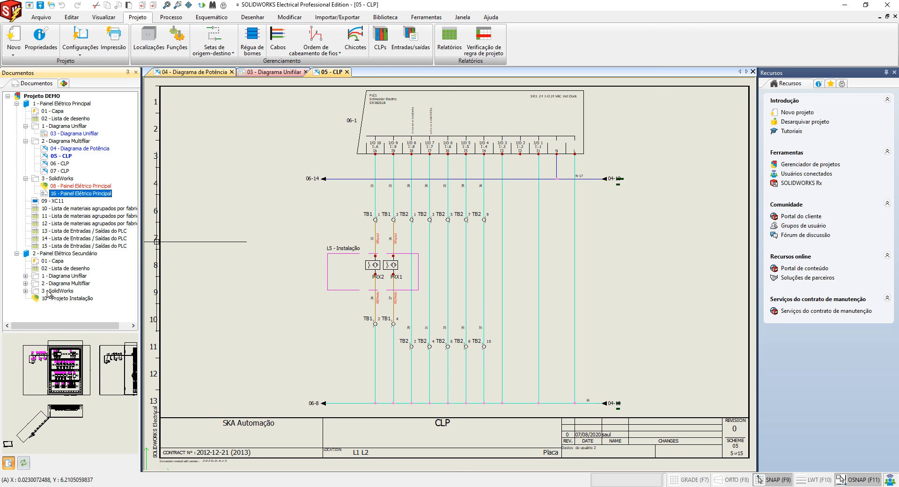
click(26, 291)
click(51, 298)
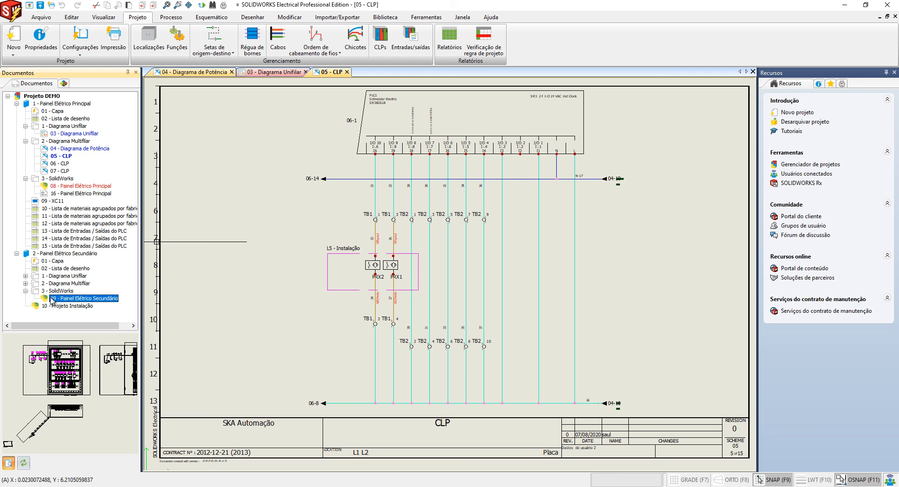
right_click(49, 301)
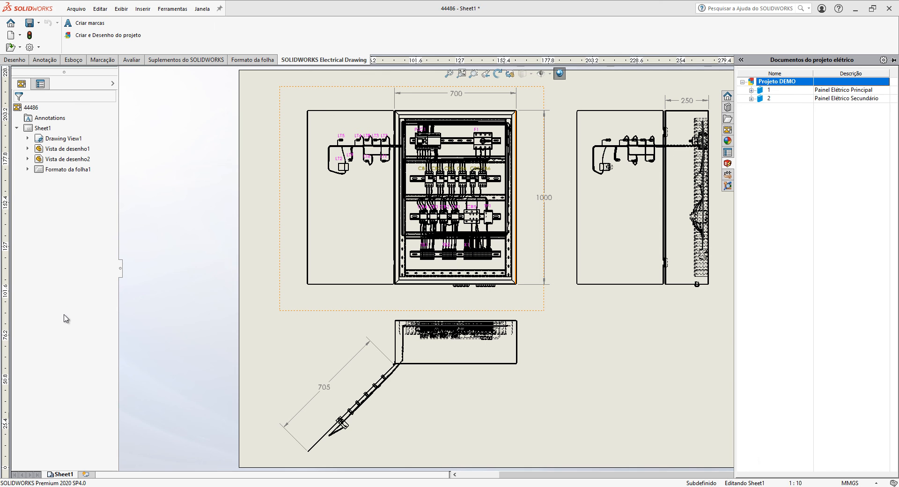
click(61, 312)
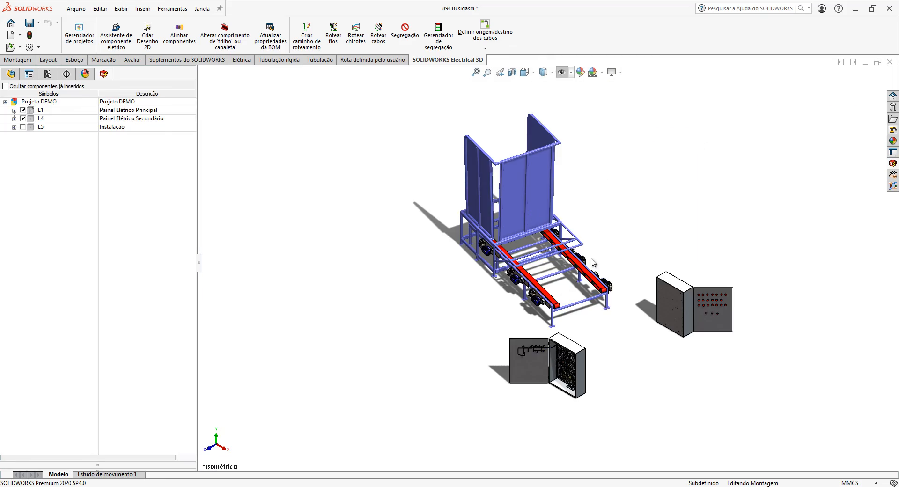
View the machine and both cabinets in the installation assembly, and close the 44486 drawing without saving its changes
scroll(563, 352, down, 5)
scroll(563, 352, down, 6)
middle_drag(566, 352, 603, 278)
scroll(569, 198, up, 8)
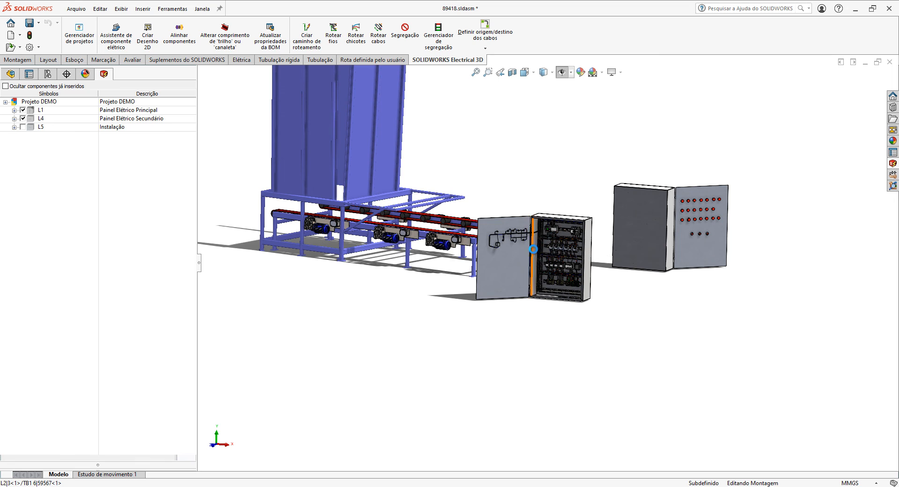
key(ctrl+Tab)
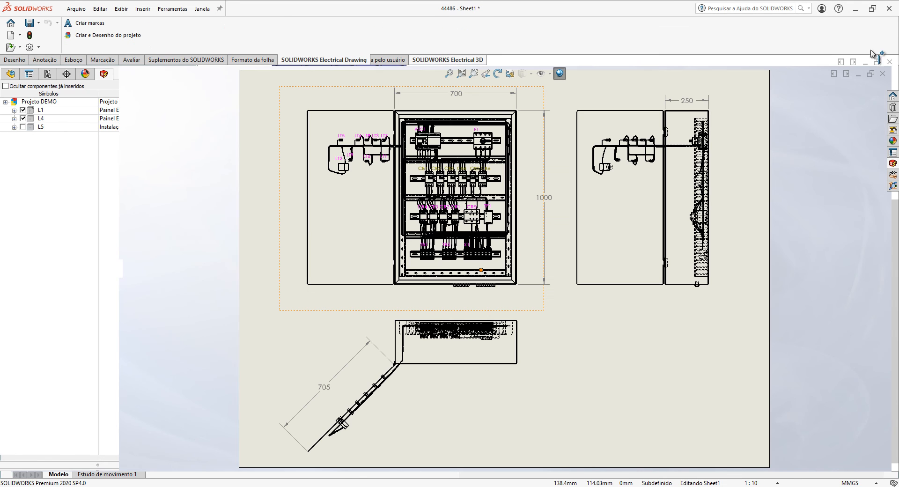
click(882, 74)
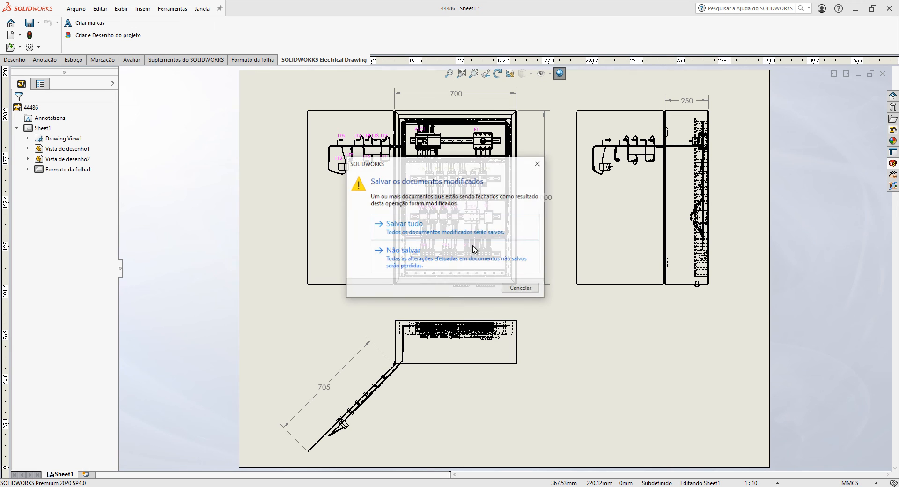
click(440, 261)
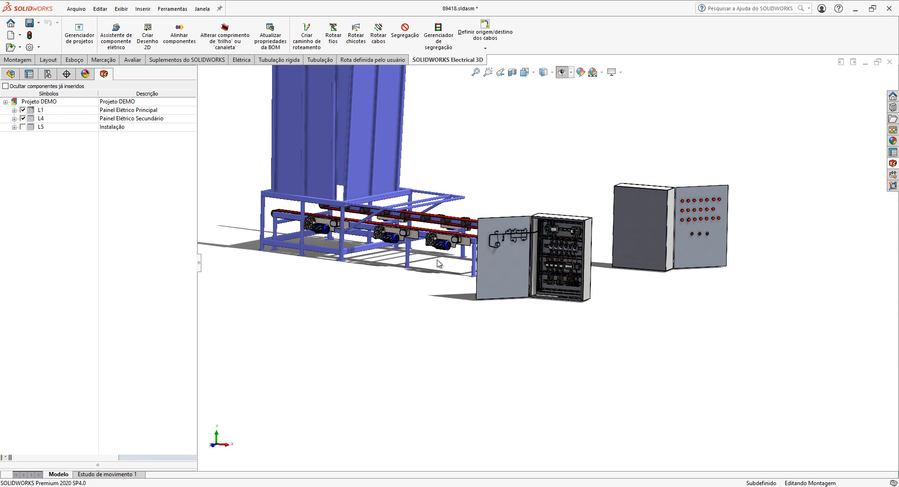
Route the installation assembly's cables for all components, using the SOLIDWORKS route type with lines and added tangency
key(ctrl+Tab)
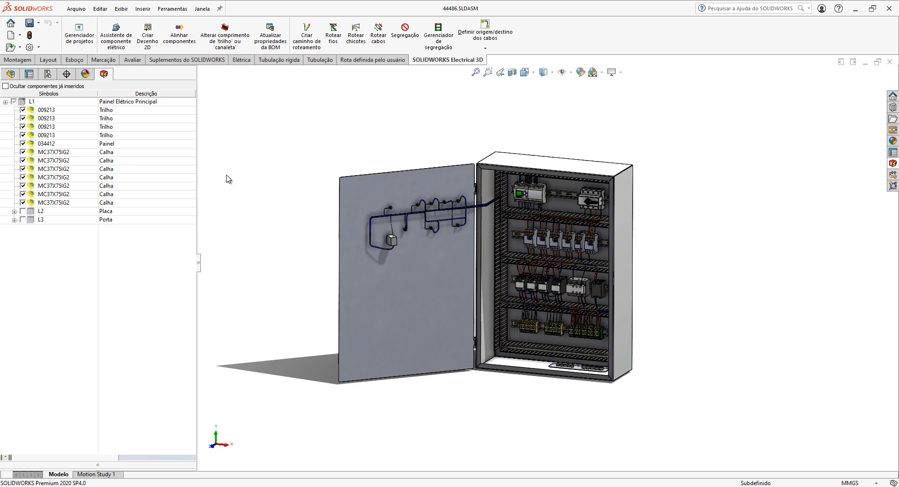
key(ctrl+Tab)
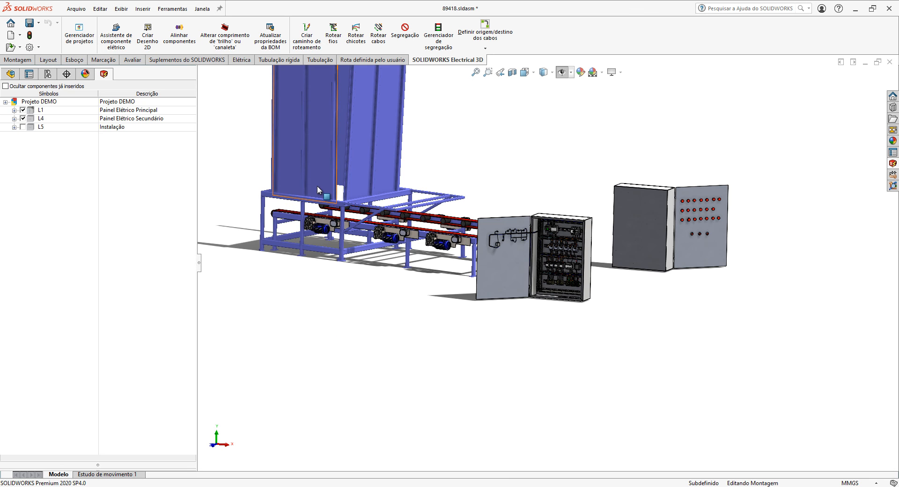
middle_drag(480, 186, 415, 134)
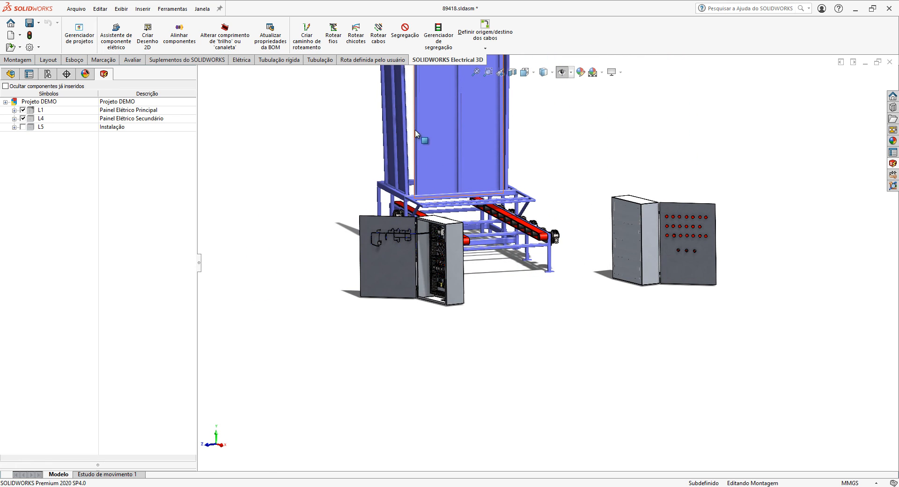
click(377, 41)
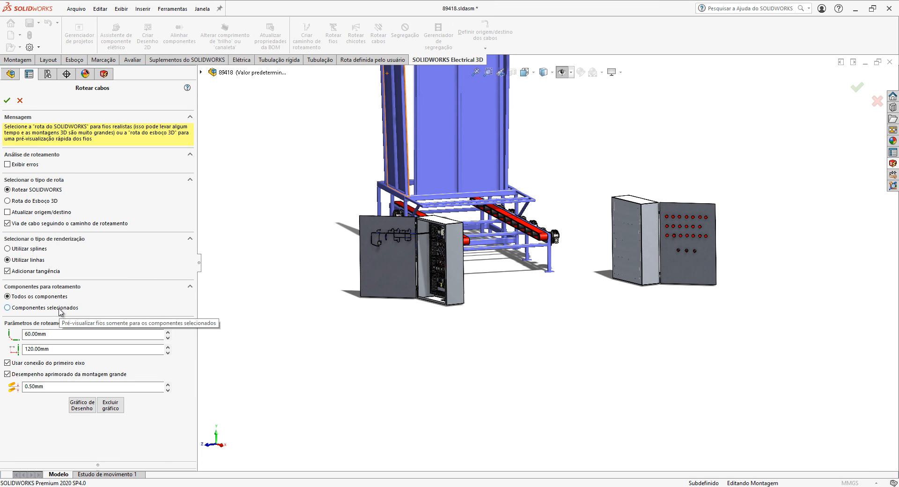
click(59, 309)
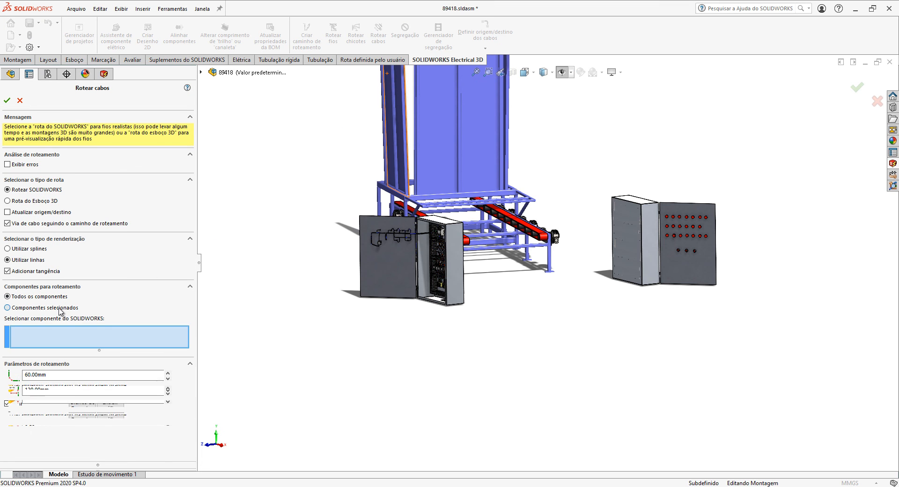
click(43, 301)
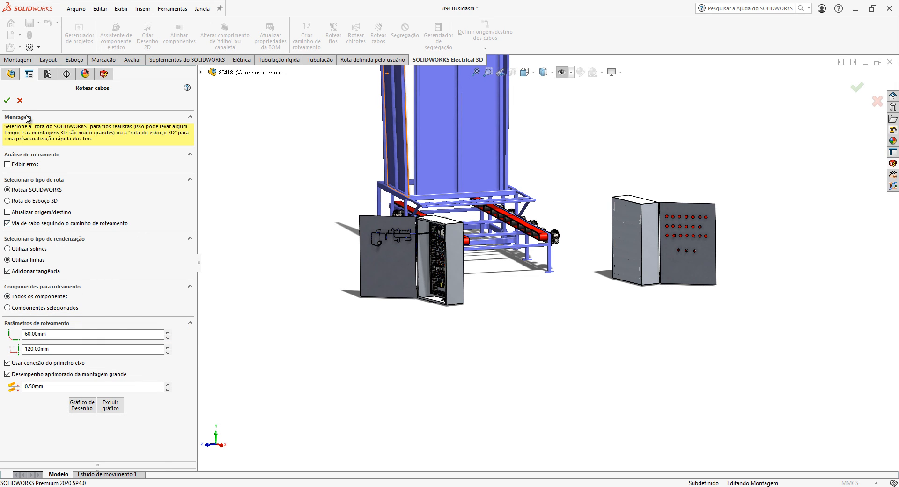
click(7, 101)
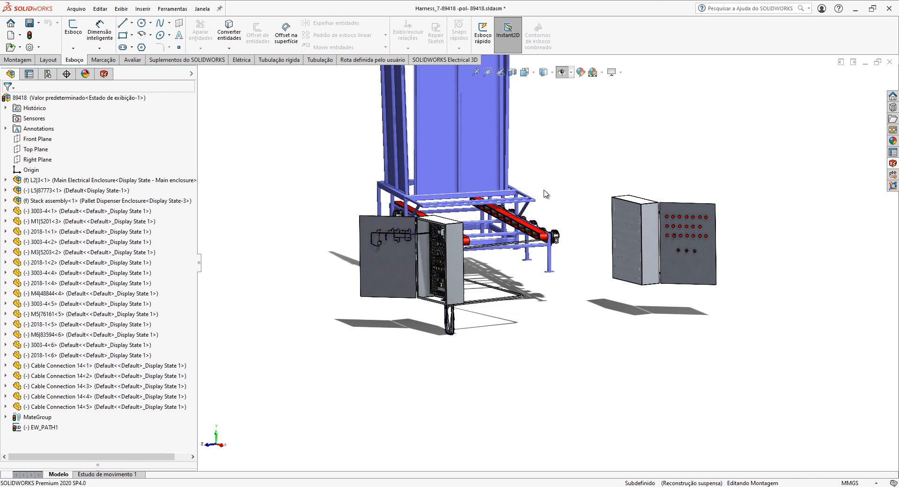
Examine the routed cables at the terminal strips and where they leave the bottom of the main electrical cabinet
scroll(496, 275, down, 6)
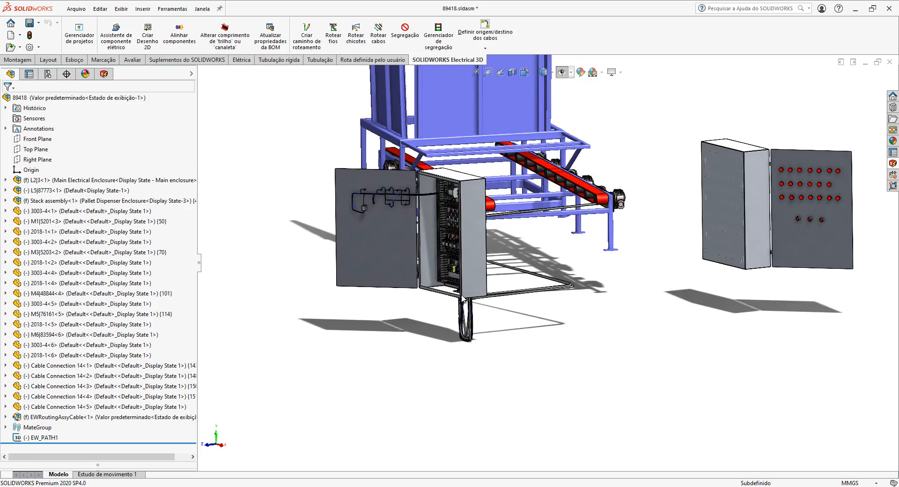
middle_drag(496, 277, 609, 161)
scroll(609, 161, down, 5)
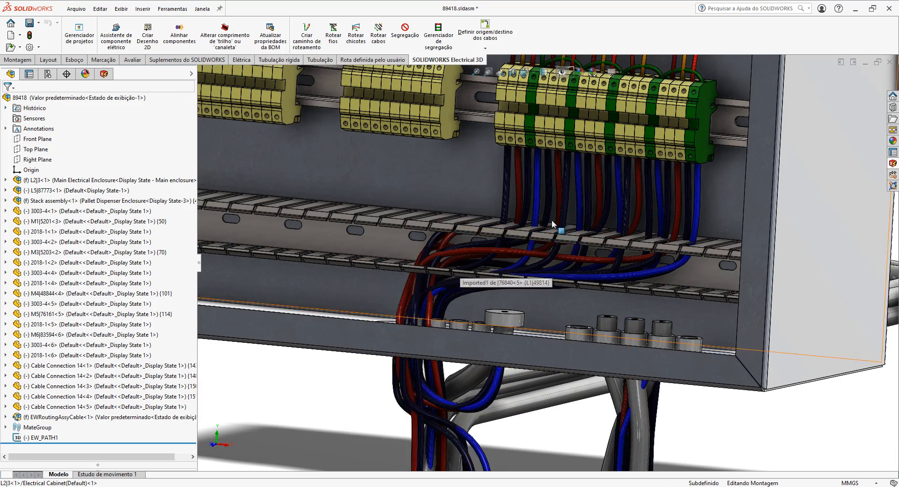
scroll(576, 192, up, 8)
scroll(563, 197, down, 3)
scroll(563, 198, down, 2)
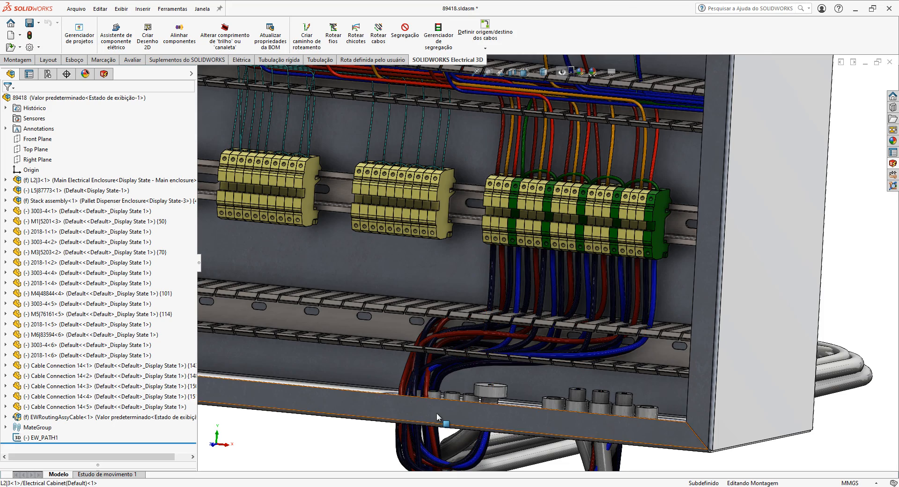
scroll(553, 265, up, 2)
scroll(464, 396, up, 5)
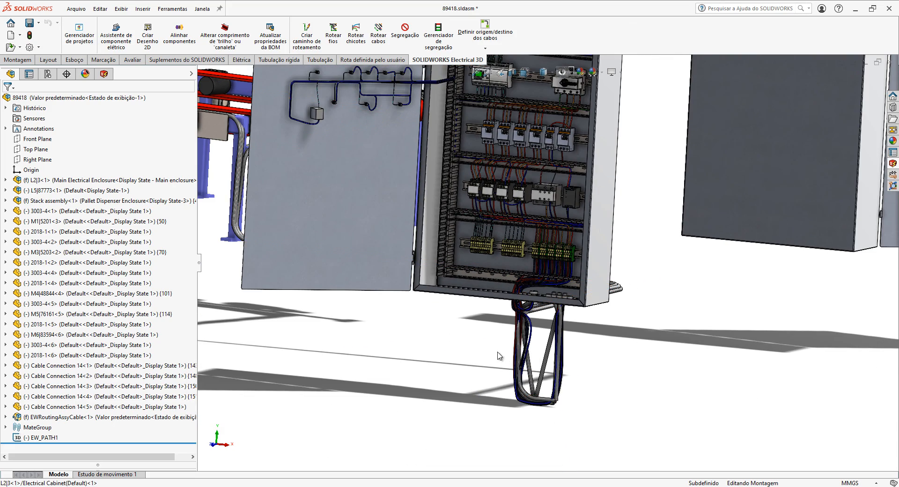
Follow the routed cables from the cabinet along the machine frame to the conveyor motors and junction boxes
scroll(451, 259, down, 8)
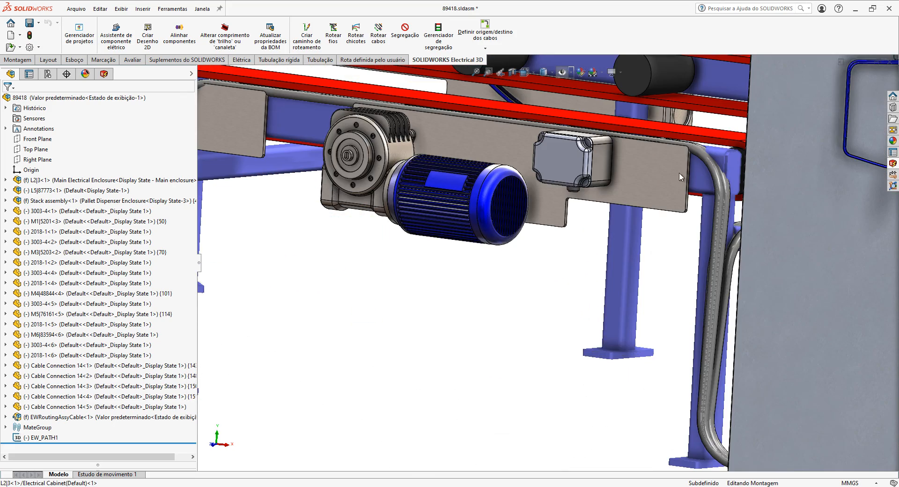
middle_drag(679, 172, 636, 197)
scroll(636, 197, up, 10)
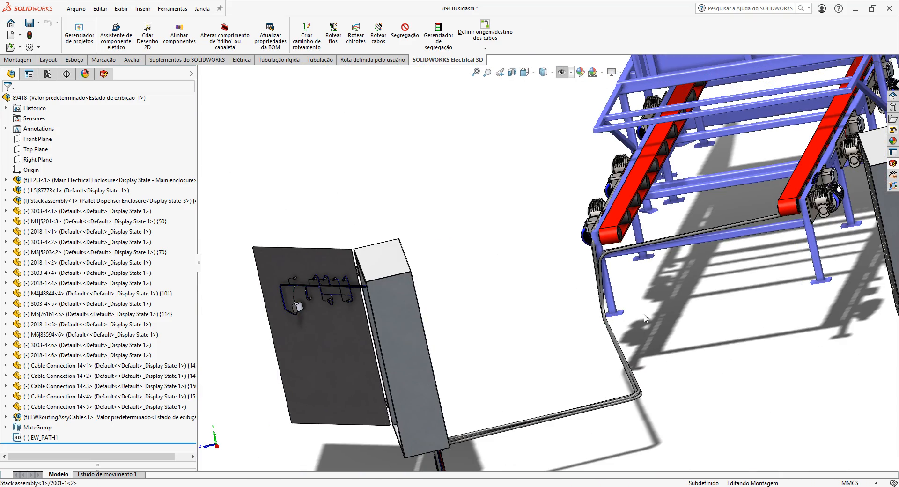
middle_drag(645, 318, 425, 389)
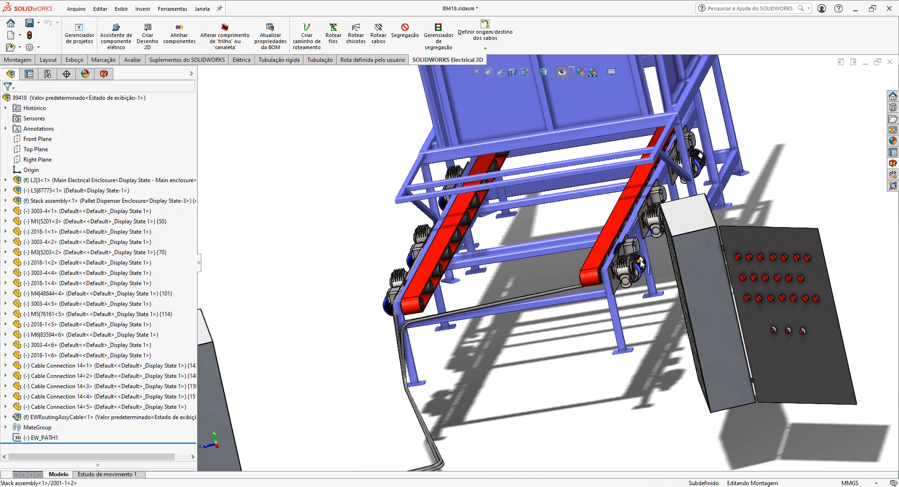
middle_drag(641, 263, 666, 272)
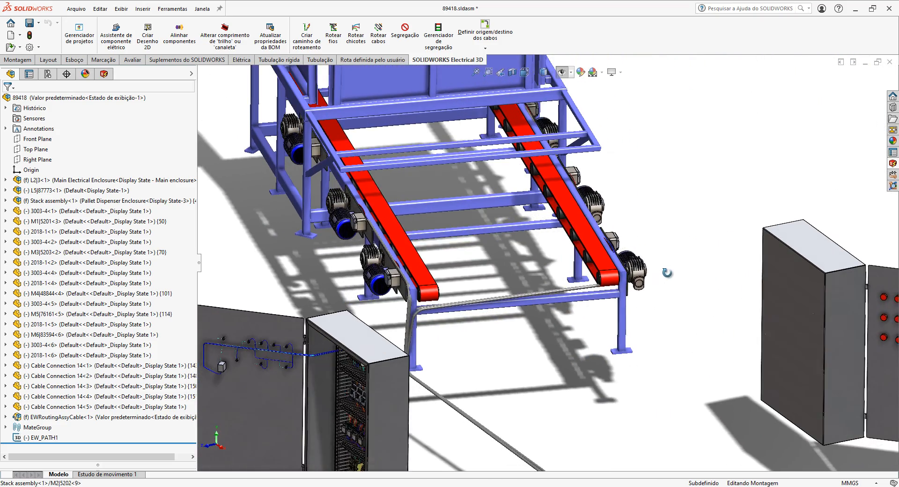
scroll(423, 234, up, 4)
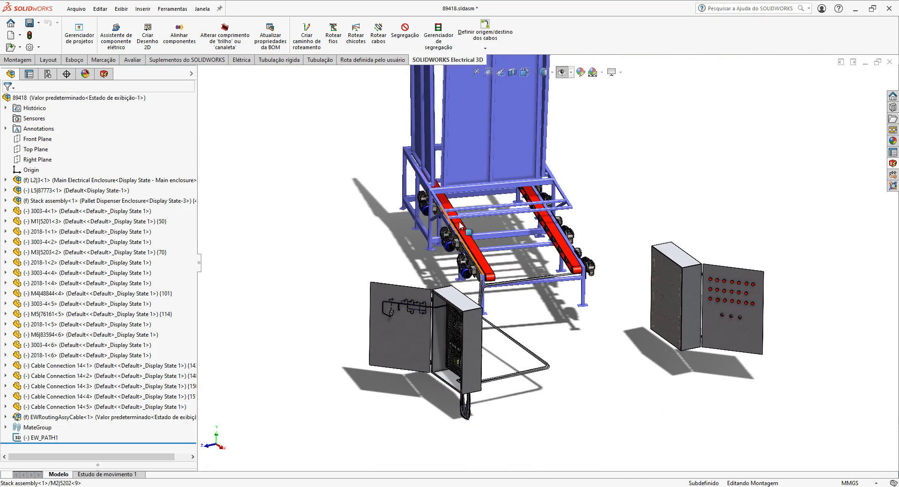
middle_drag(460, 226, 604, 299)
Switch to SOLIDWORKS Electrical, open the Lista dos cabos report and widen its Comprimento (polegadas) column
key(alt+Tab)
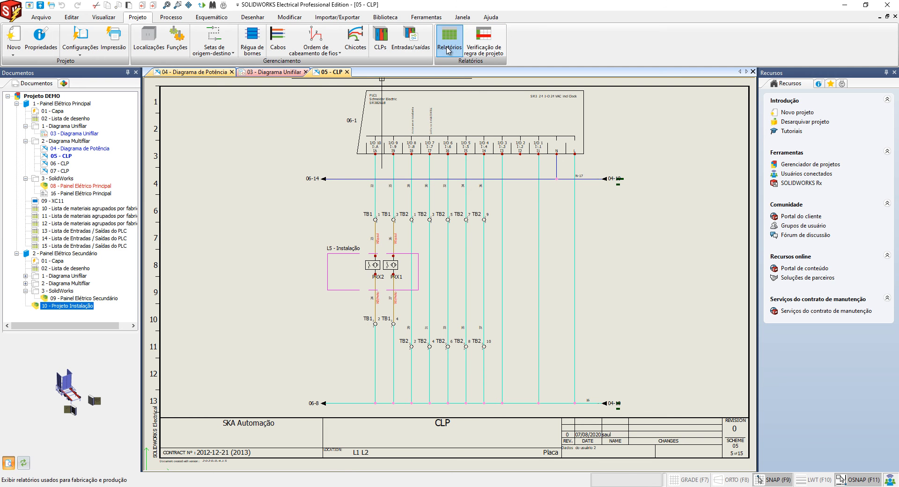
click(457, 43)
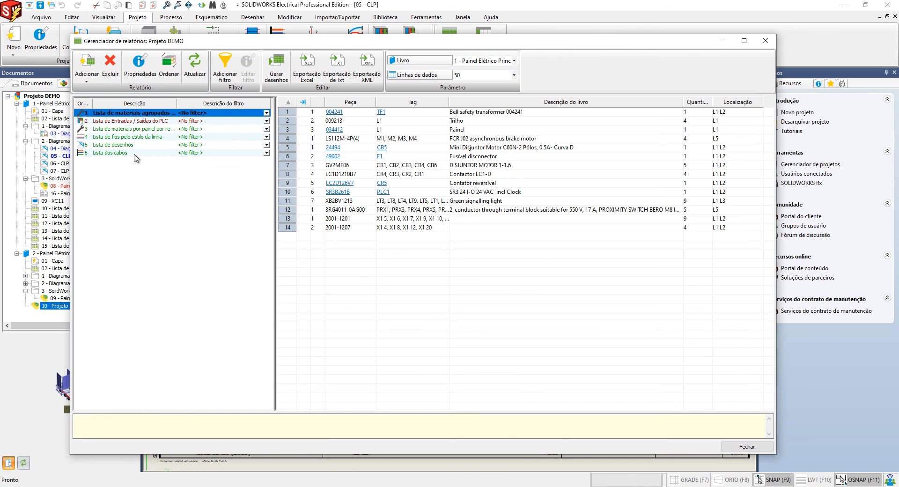
click(136, 155)
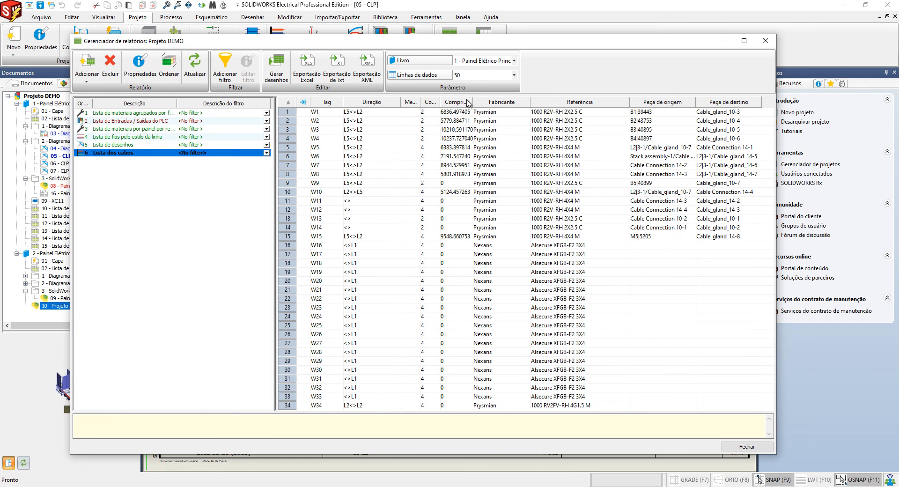
drag(471, 100, 517, 99)
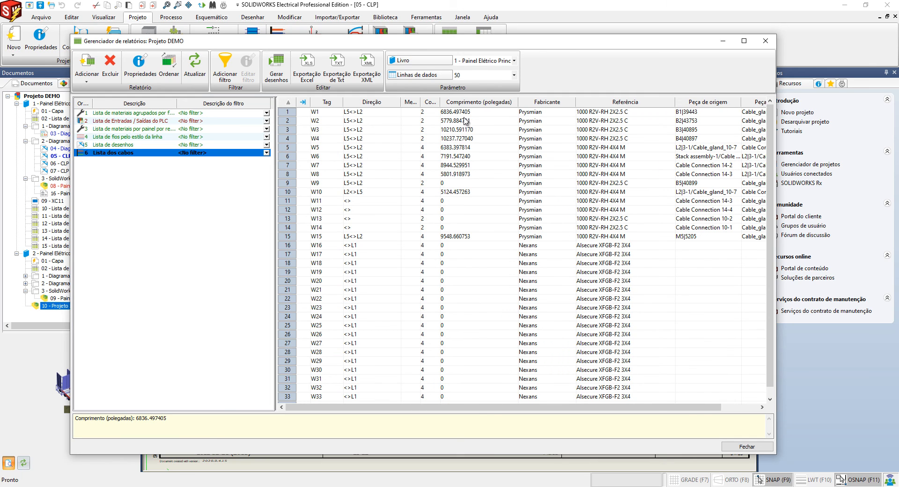
scroll(462, 156, down, 1)
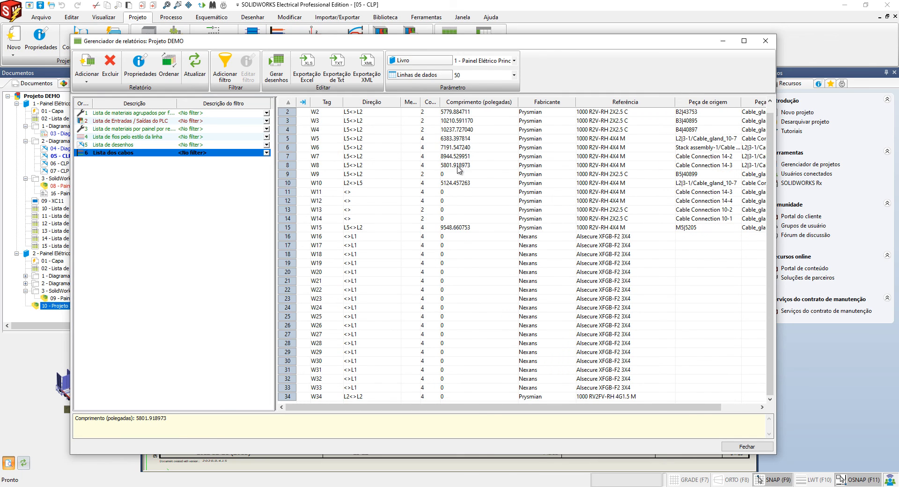
scroll(462, 173, up, 1)
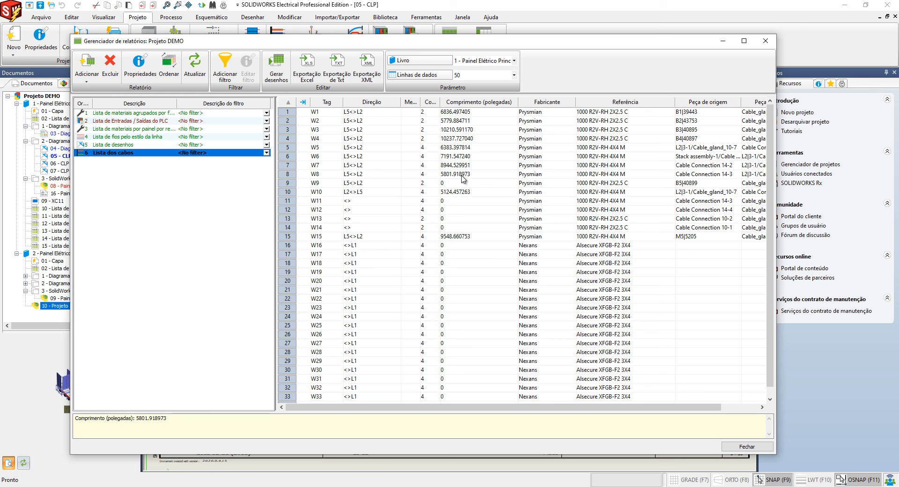
Review the lengths of the routed cables between W1 and W15 in the cable list report
click(479, 114)
click(474, 129)
click(476, 141)
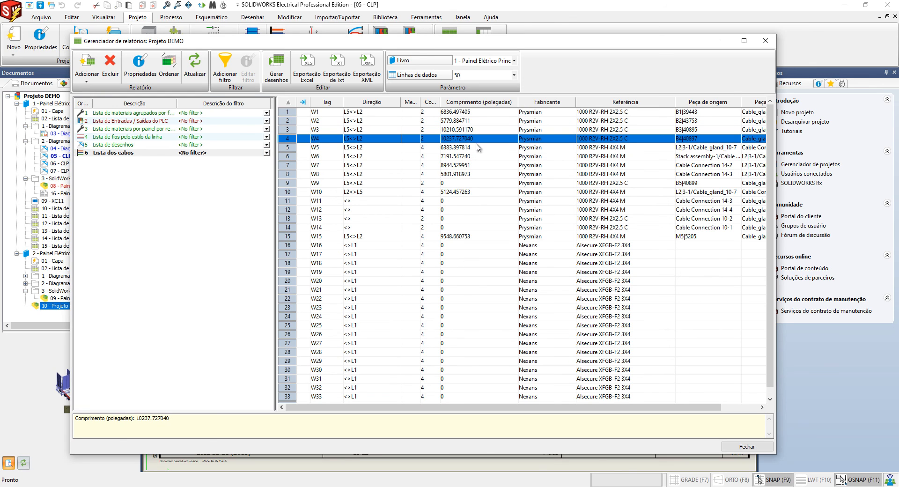
click(458, 114)
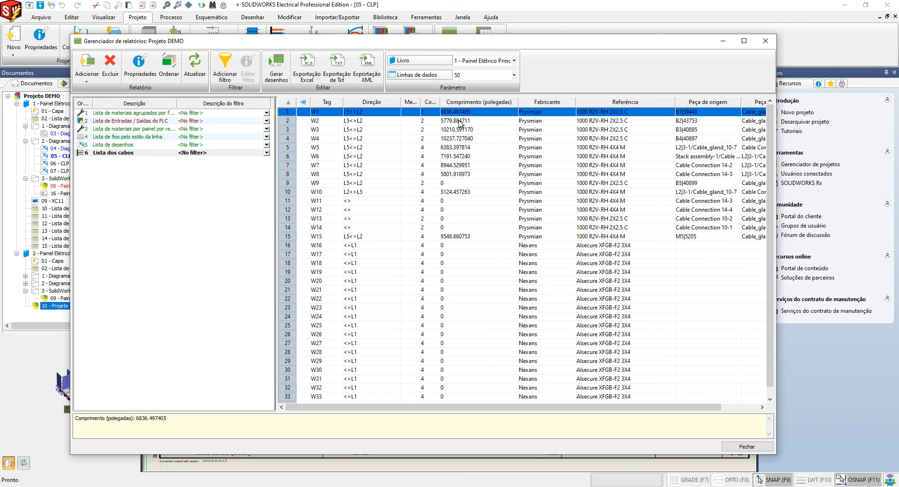
click(461, 123)
click(461, 139)
click(460, 149)
click(460, 166)
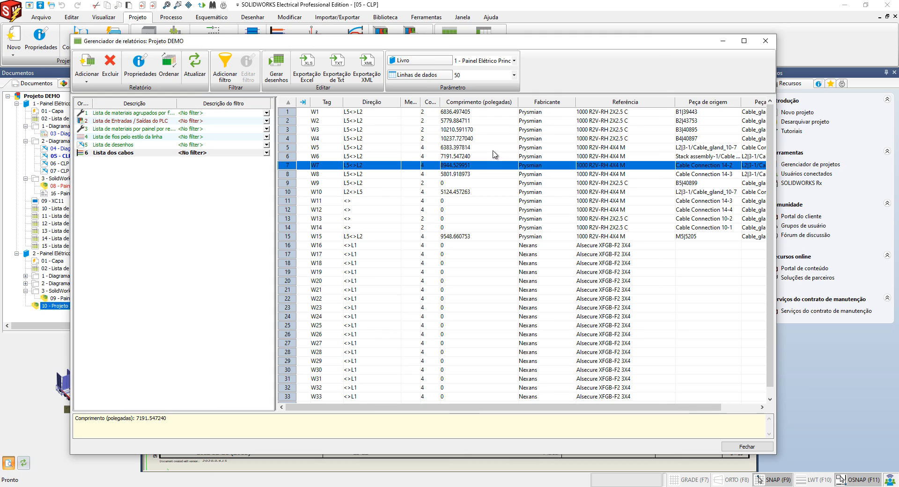
click(471, 237)
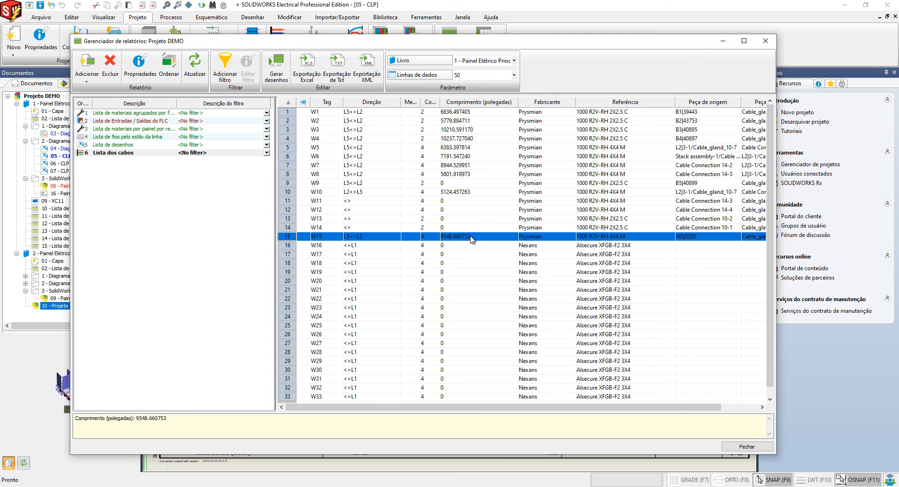
click(472, 192)
click(470, 174)
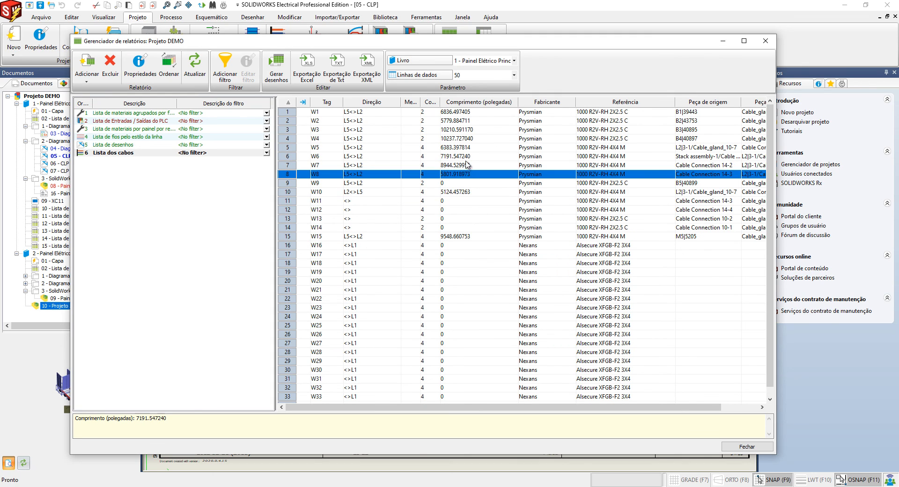
click(467, 157)
click(464, 137)
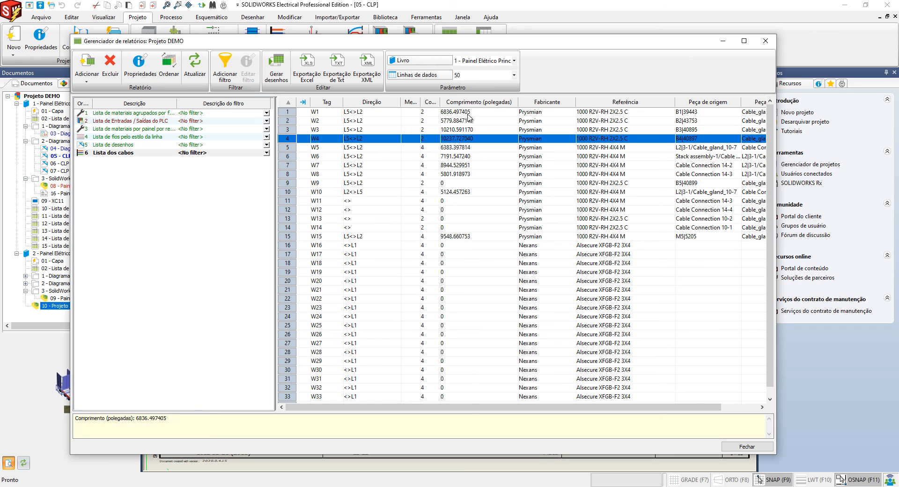
click(467, 112)
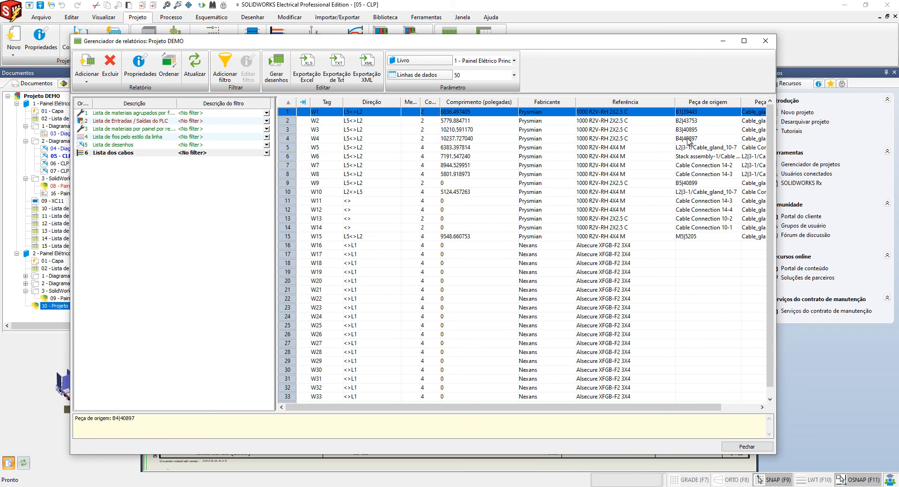
Check the origin parts of cables W15, W4, W3 and W1, and close the report manager
click(686, 237)
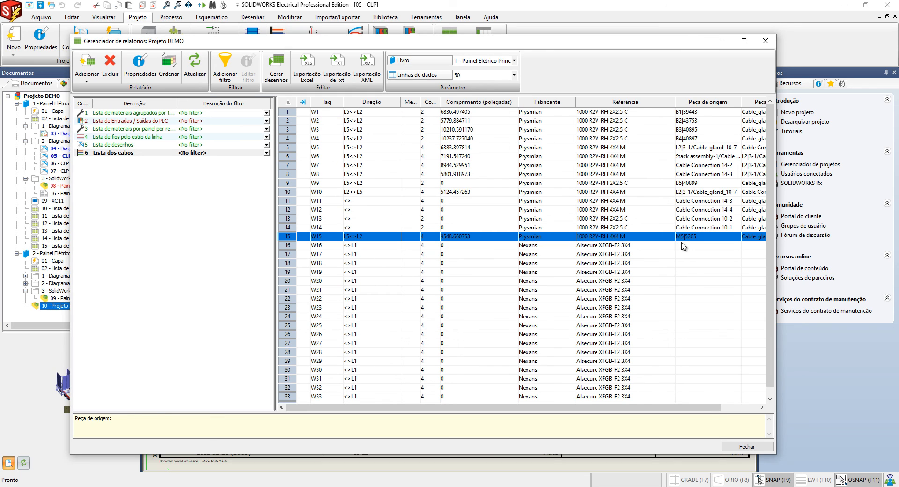
click(692, 139)
click(692, 130)
click(692, 113)
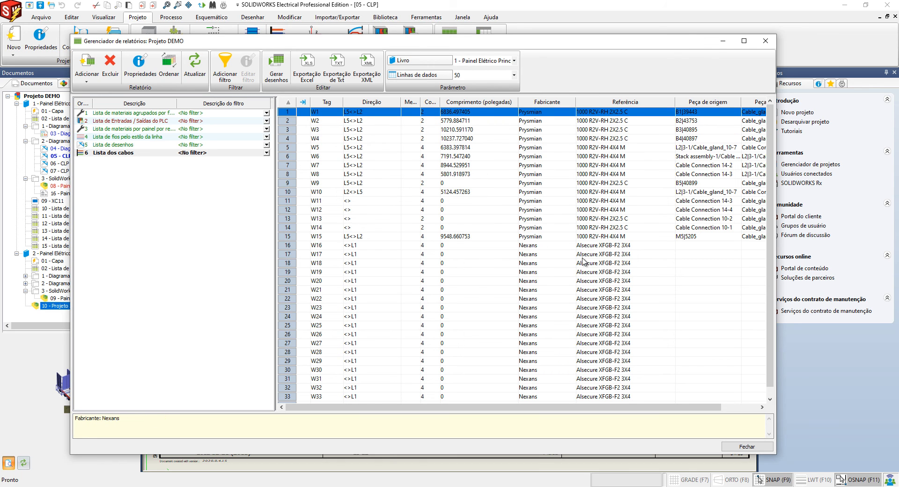
click(746, 446)
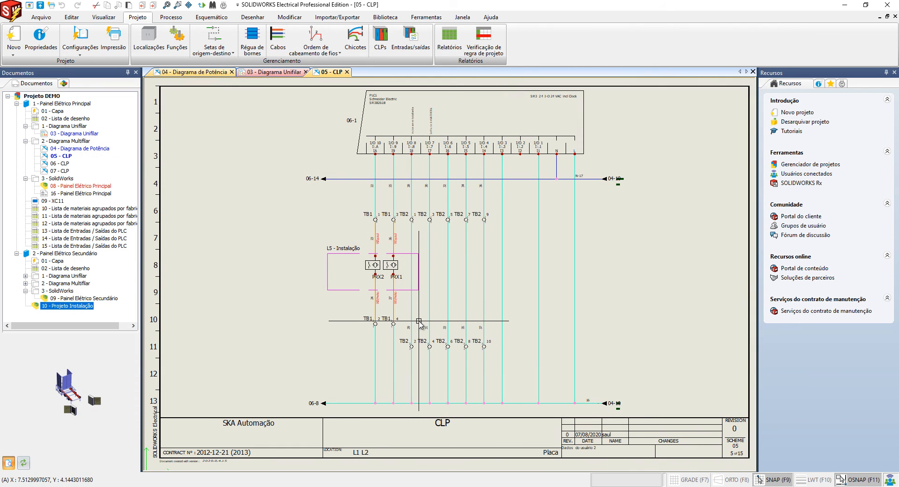
Switch to SOLIDWORKS, bring up the 44486 cabinet assembly and view it in front and isometric orientation
key(alt+Tab)
middle_drag(524, 213, 552, 264)
key(ctrl+Tab)
scroll(524, 247, down, 2)
scroll(525, 248, down, 3)
scroll(503, 266, up, 6)
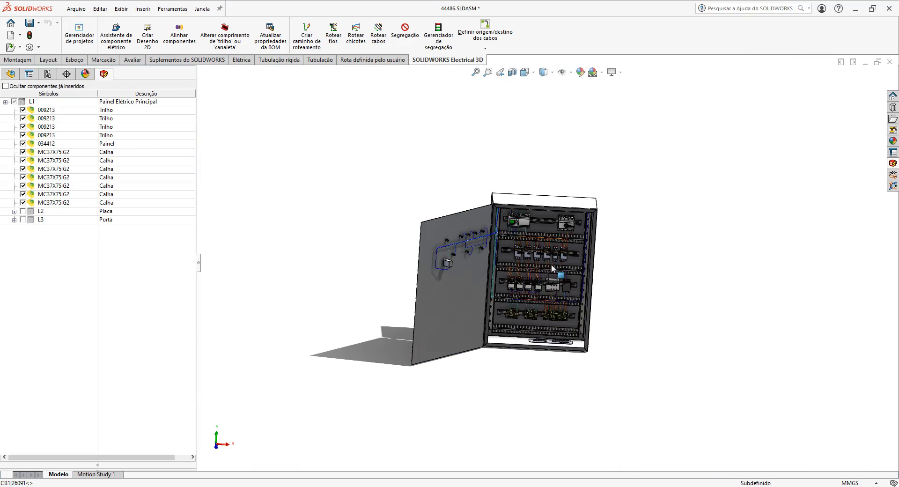
key(ctrl+1)
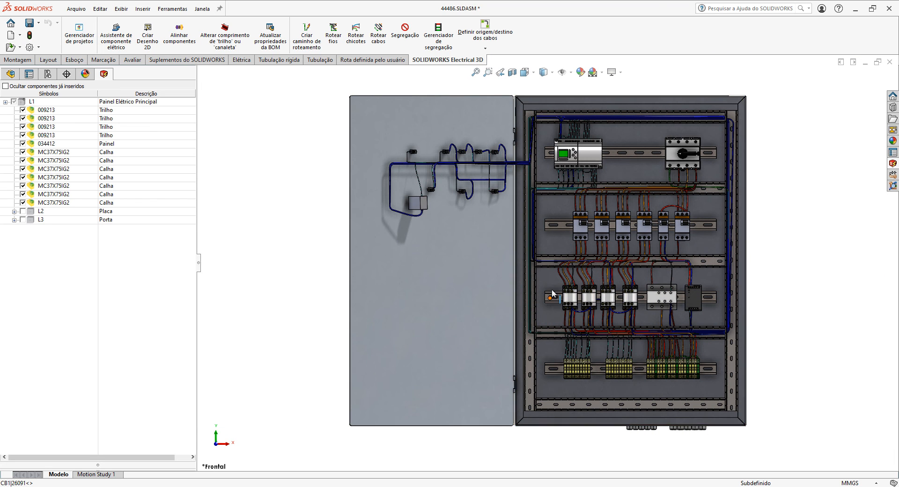
key(ctrl+7)
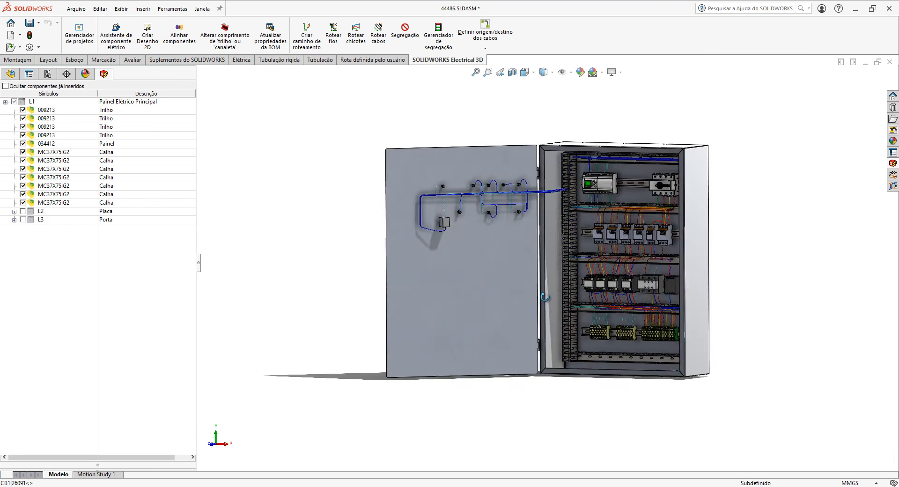
Make the cabinet enclosure (034412 Painel) transparent and inspect the wiring inside through its walls
click(690, 254)
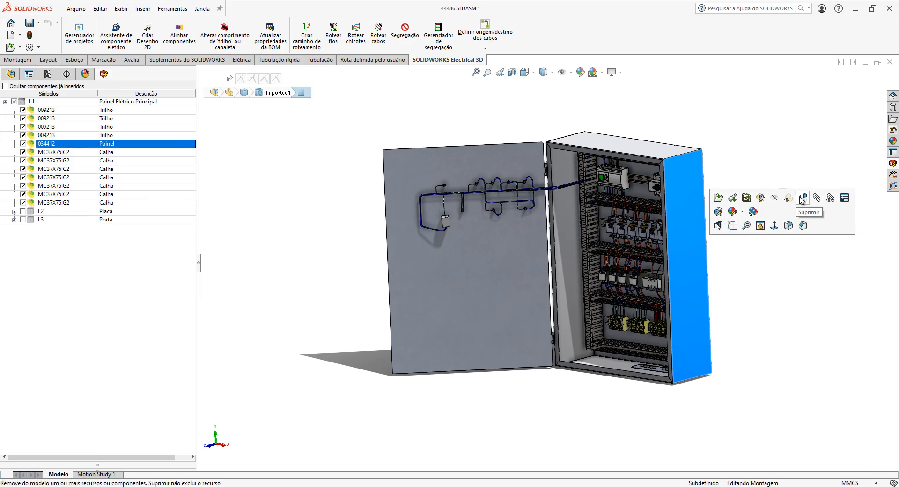
click(761, 208)
mouse_move(697, 228)
middle_down()
mouse_move(613, 231)
mouse_move(626, 268)
mouse_move(615, 280)
middle_up()
scroll(628, 230, down, 5)
scroll(615, 281, up, 3)
middle_drag(546, 289, 578, 261)
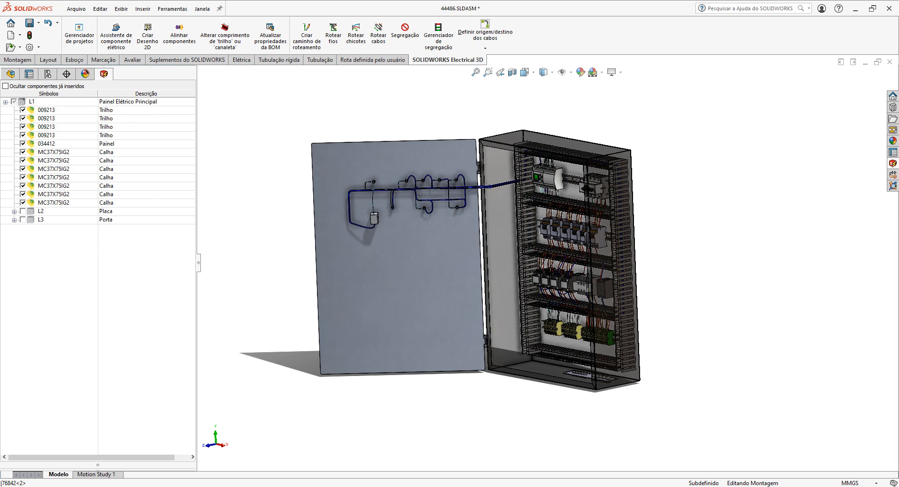
Bring up the 89418 installation assembly and view the transparent cabinet together with the machine
key(alt+Tab)
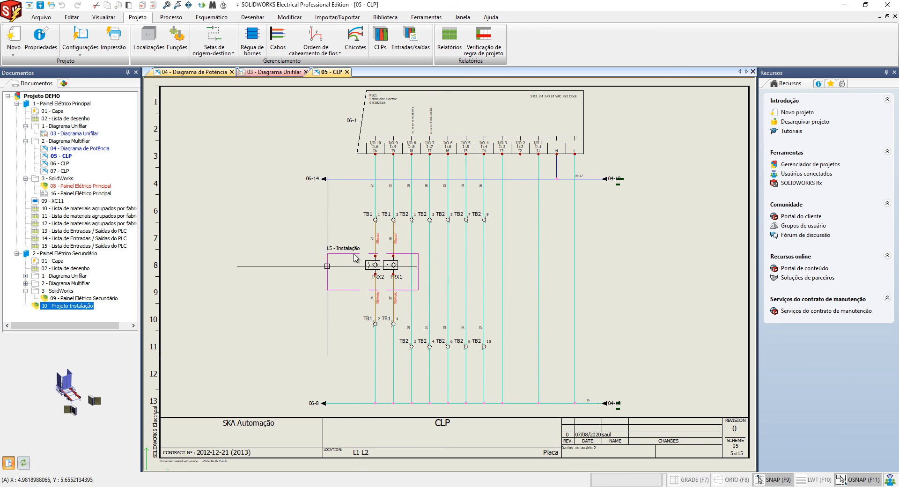
mouse_move(354, 486)
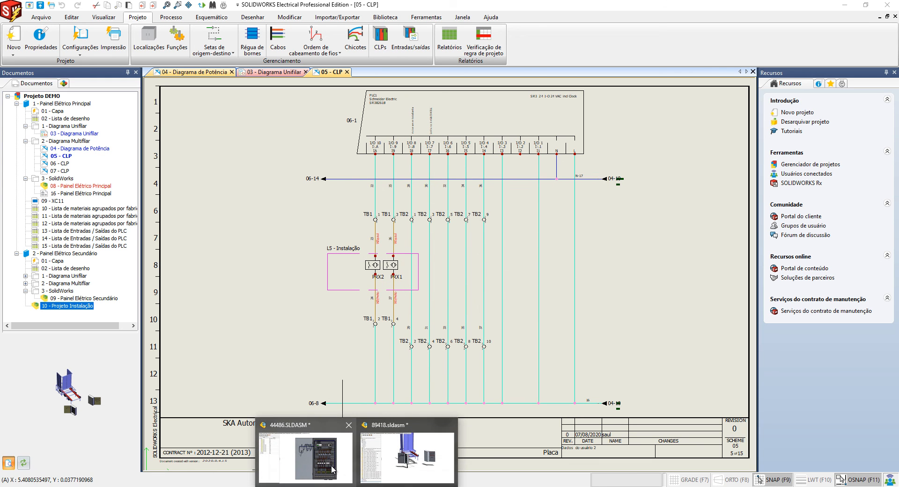
mouse_move(337, 467)
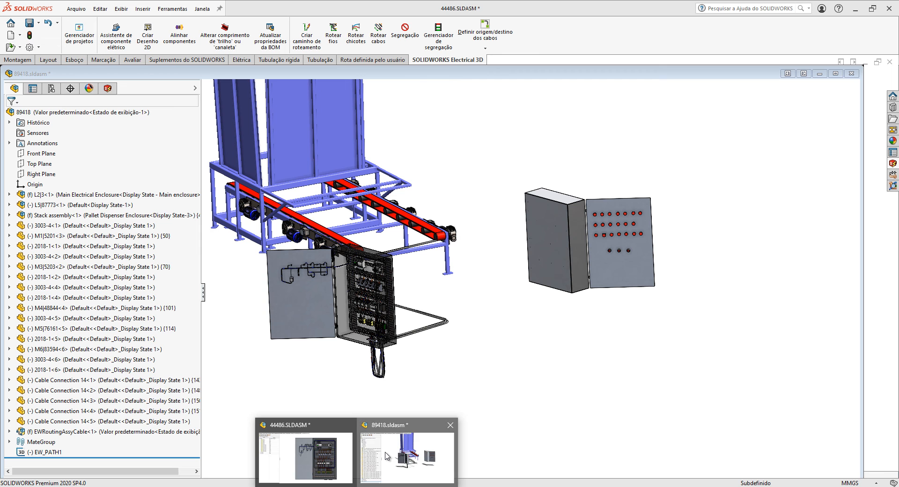
click(429, 456)
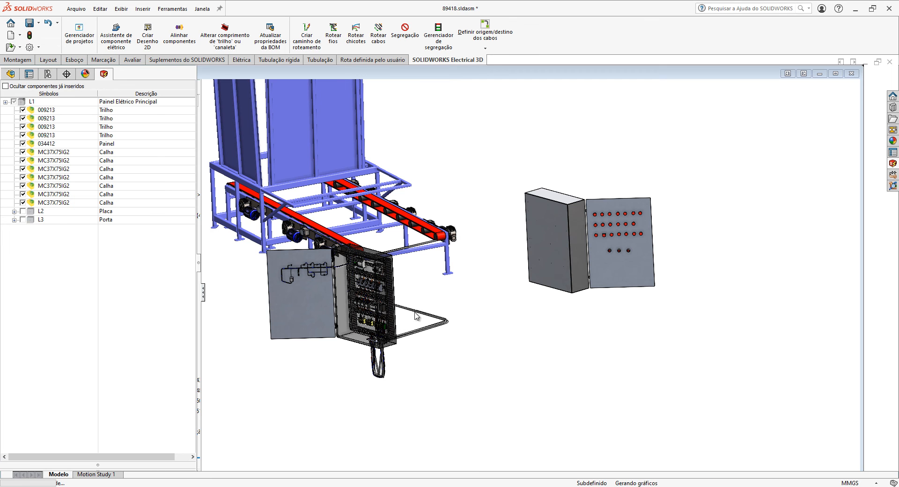
mouse_move(390, 312)
middle_down()
mouse_move(369, 313)
mouse_move(381, 311)
middle_up()
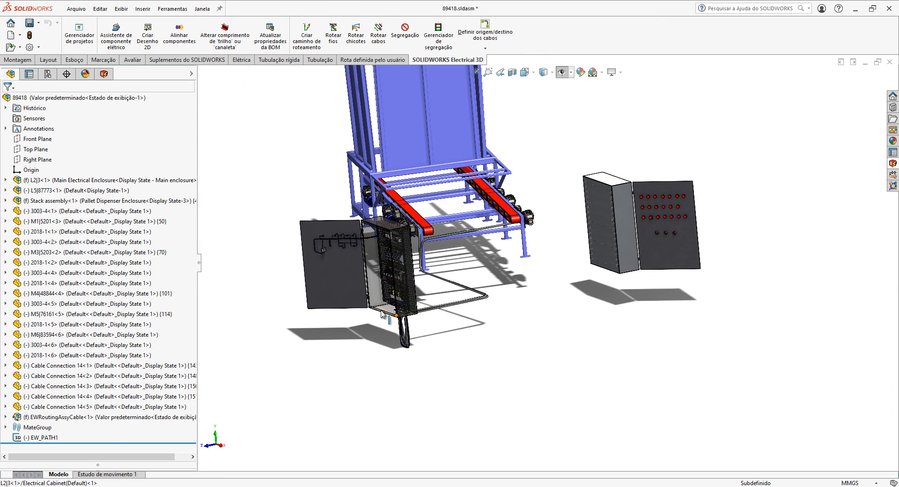